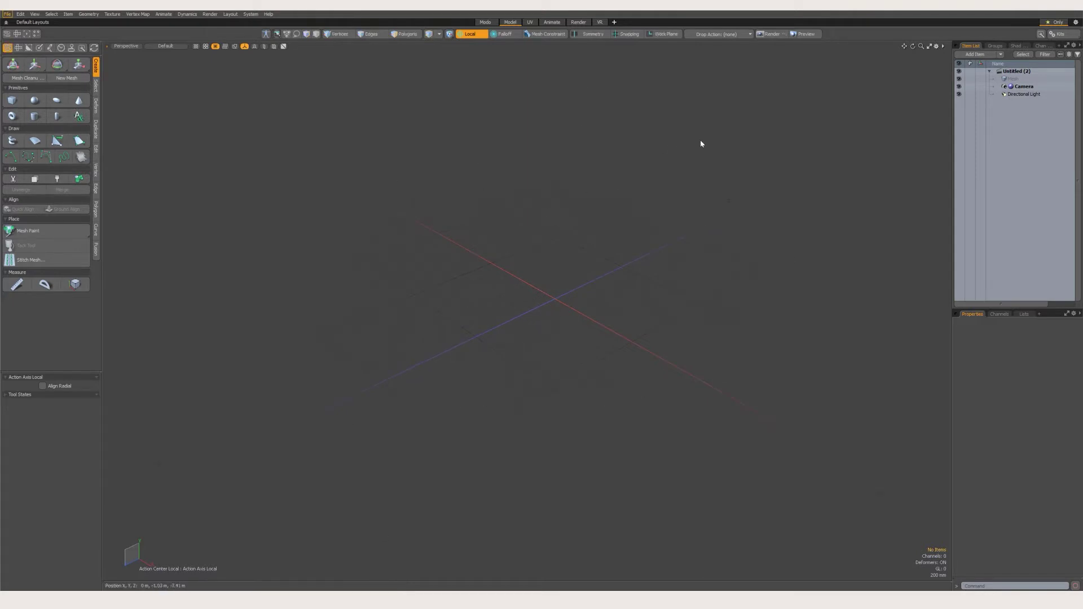
# - Browse the Select, Deform, Duplicate, Edit, Vertex and Edge tool categories, then return to the Create tools
pyautogui.keyDown('alt'); pyautogui.moveTo(393, 273); pyautogui.dragTo(401, 295); pyautogui.keyUp('alt')
pyautogui.click(96, 85)
pyautogui.click(96, 108)
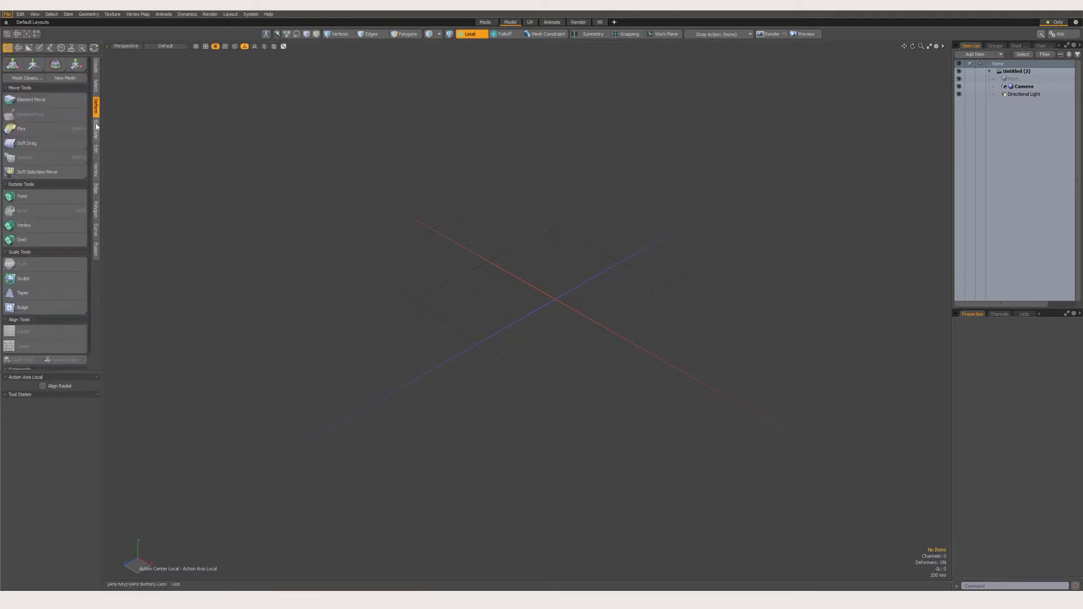
pyautogui.click(95, 129)
pyautogui.click(96, 149)
pyautogui.click(96, 169)
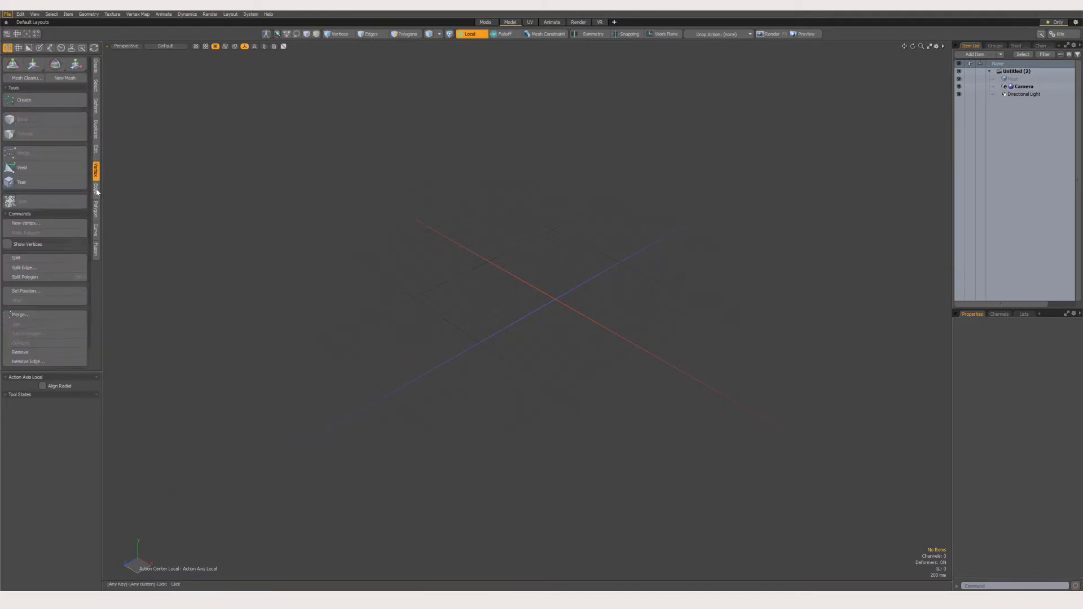
pyautogui.click(95, 188)
pyautogui.click(96, 109)
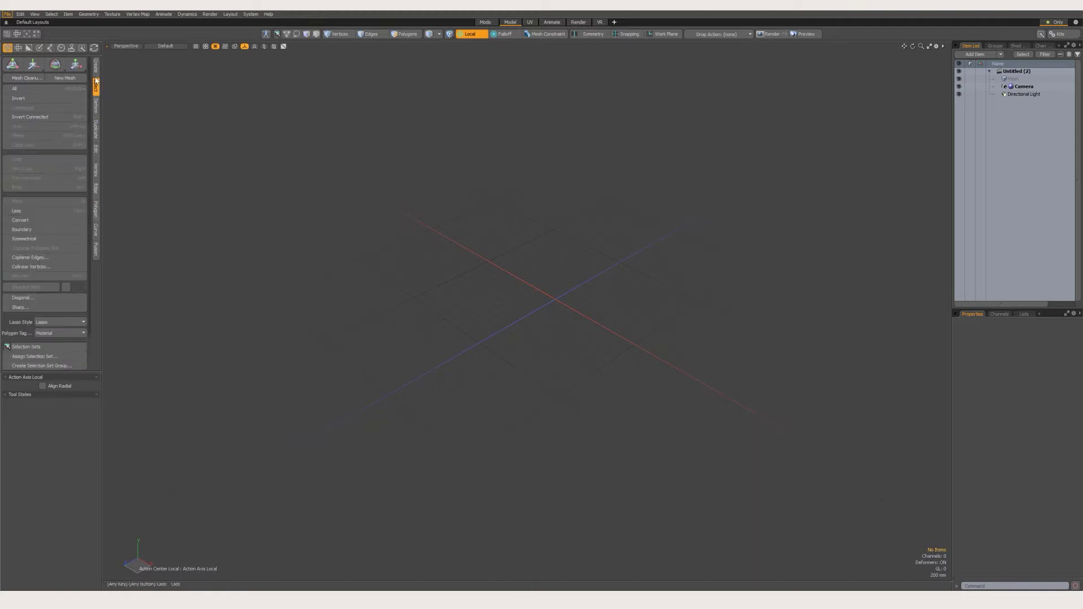
pyautogui.click(95, 66)
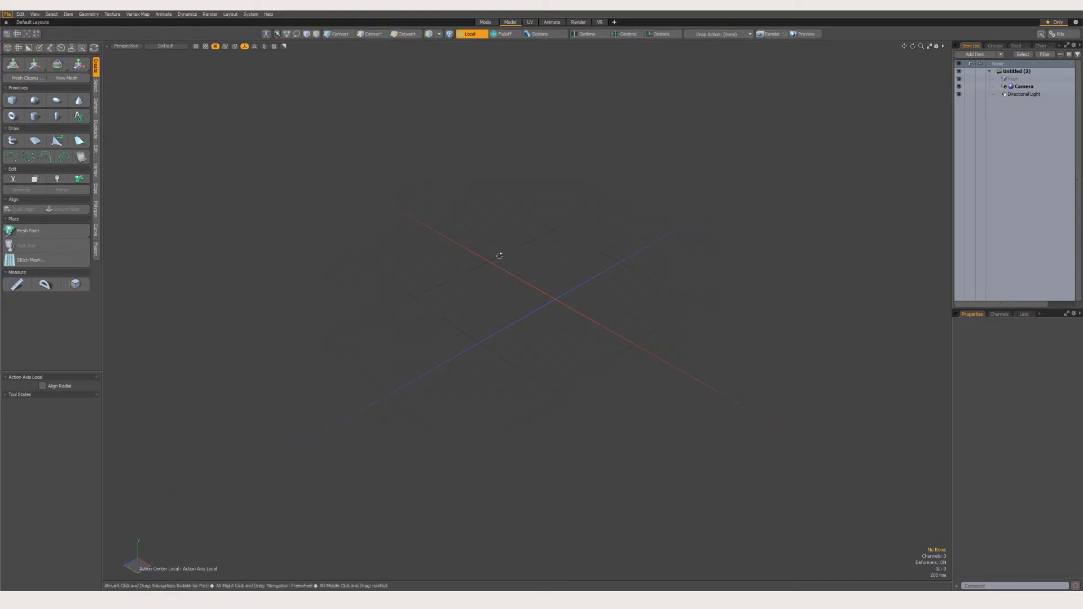
# - Split the perspective viewport horizontally into two side-by-side viewports
pyautogui.keyDown('alt'); pyautogui.moveTo(498, 252); pyautogui.dragTo(503, 259); pyautogui.keyUp('alt')
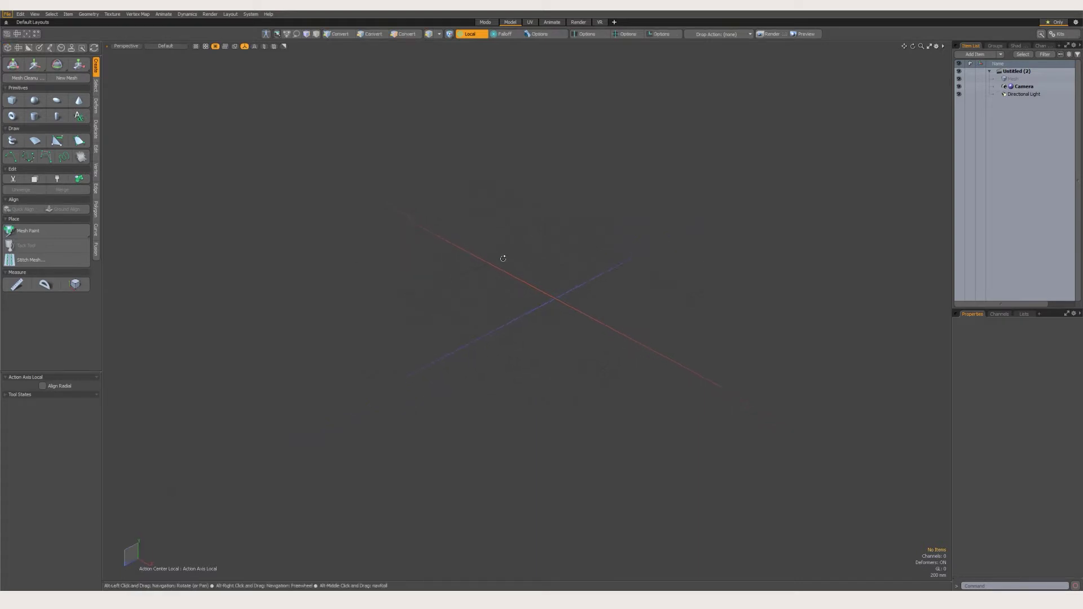
pyautogui.rightClick(107, 47)
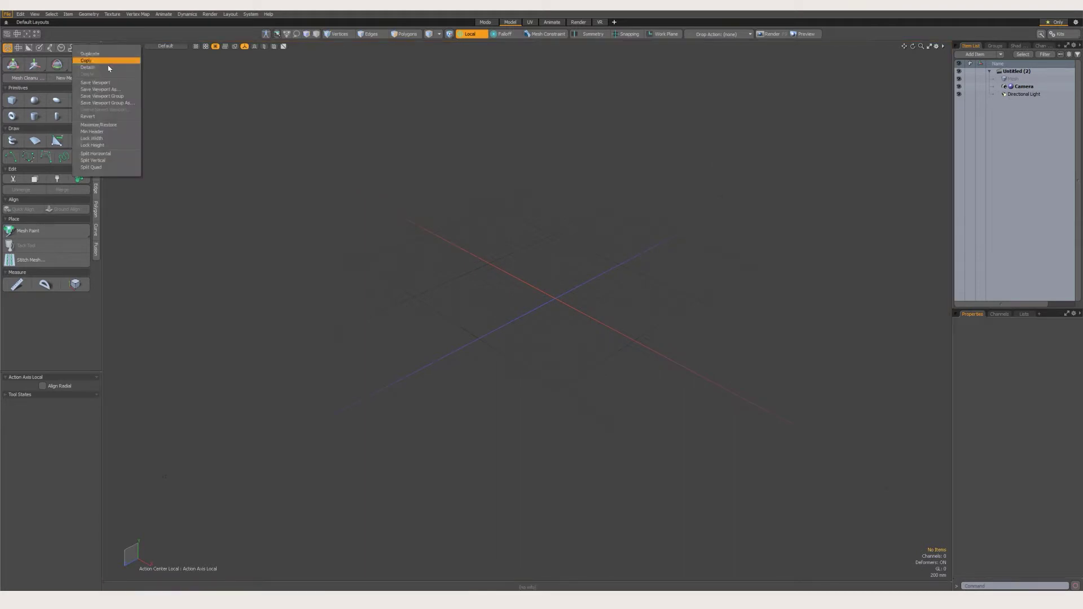
pyautogui.click(97, 153)
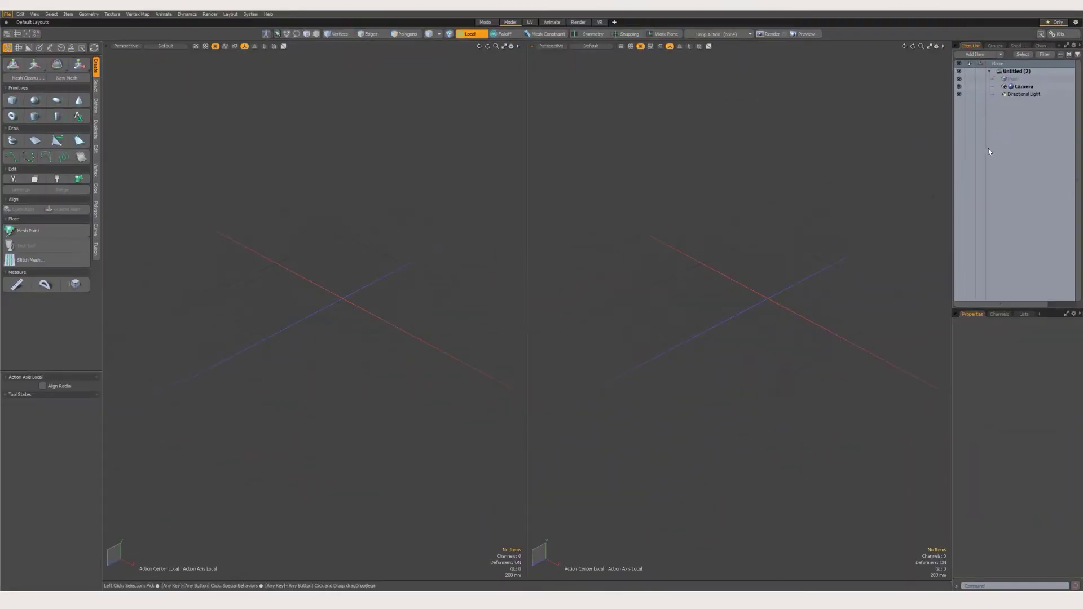
# - Examine the properties of the scene, camera and mesh items in the item list
pyautogui.click(1013, 72)
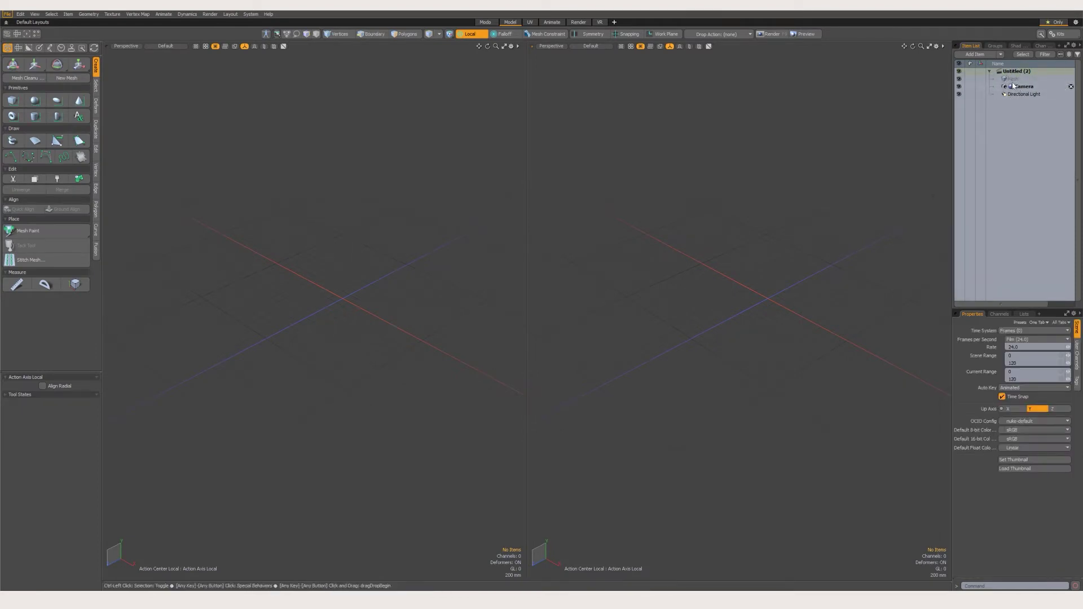
pyautogui.click(1015, 80)
pyautogui.click(1020, 95)
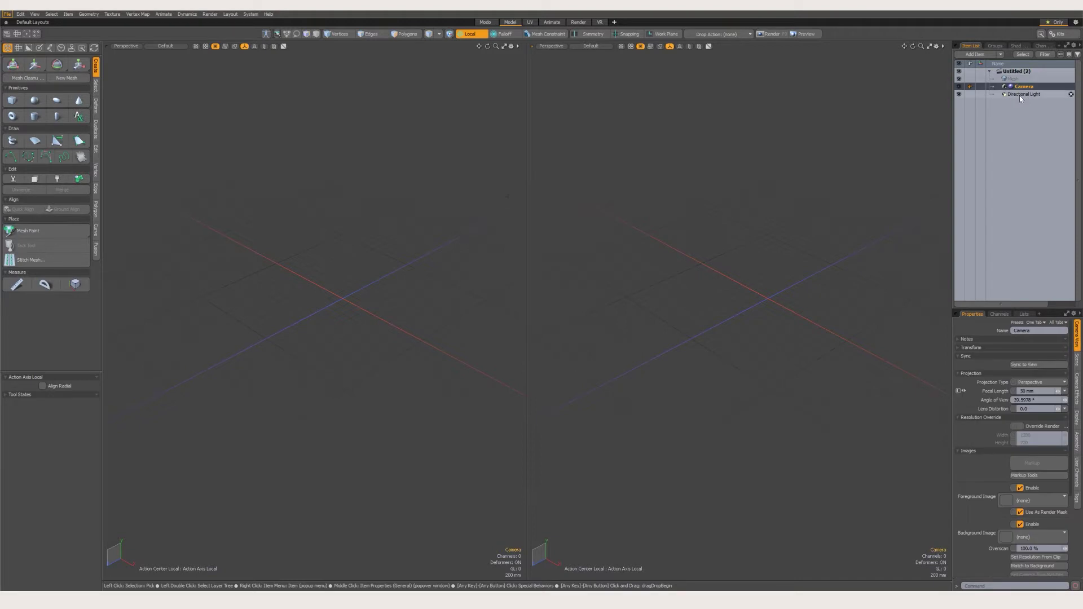
pyautogui.click(1017, 86)
pyautogui.click(1016, 80)
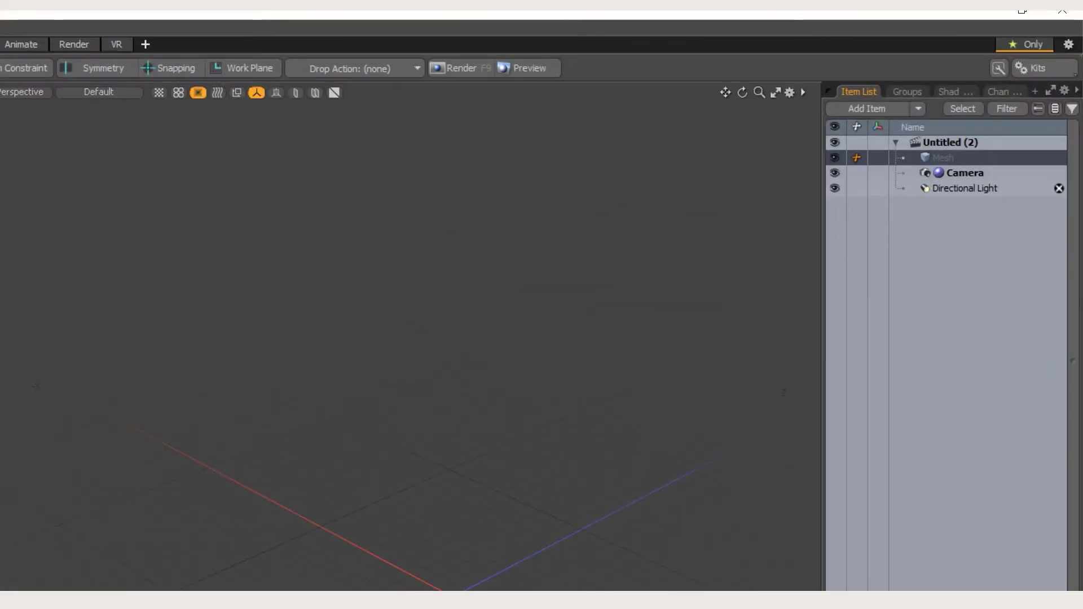
pyautogui.moveTo(962, 223)
pyautogui.mouseDown()
pyautogui.moveTo(891, 210)
pyautogui.moveTo(1009, 206)
pyautogui.moveTo(976, 227)
pyautogui.moveTo(1001, 270)
pyautogui.moveTo(937, 251)
pyautogui.mouseUp()
pyautogui.moveTo(938, 347)
pyautogui.mouseDown()
pyautogui.moveTo(987, 353)
pyautogui.moveTo(945, 349)
pyautogui.mouseUp()
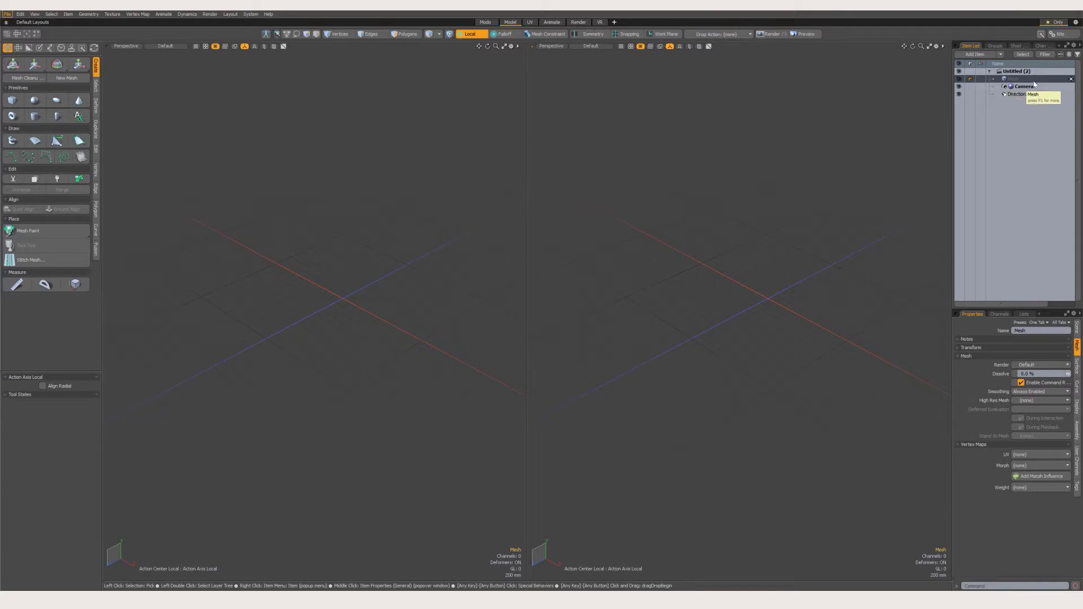
# - Replace the item list with the Shader Tree and set the render item's frame size to 1920 by 1080 pixels
pyautogui.click(1080, 46)
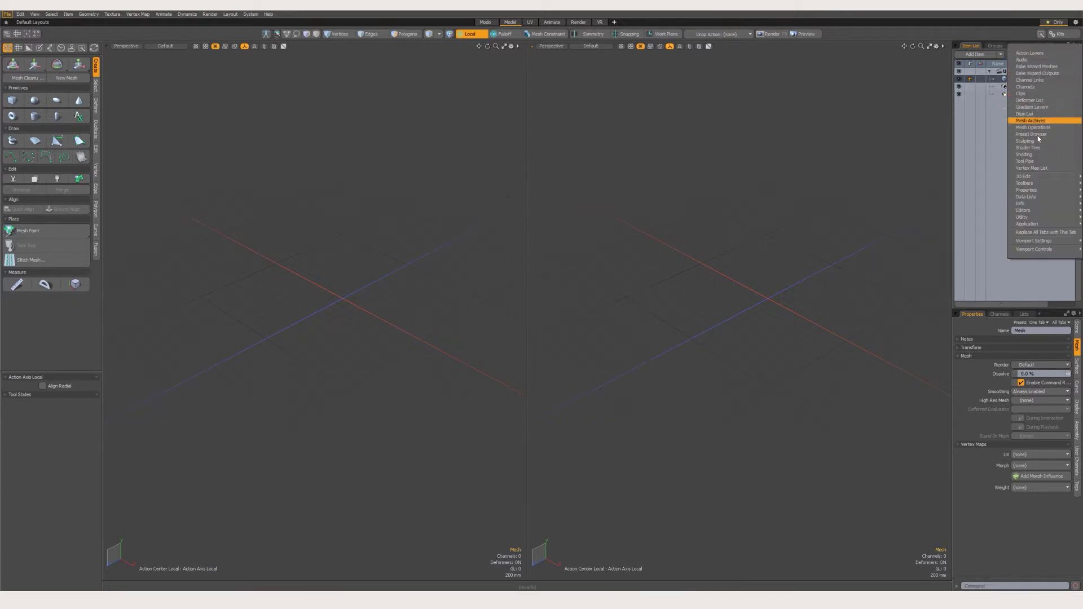
pyautogui.click(1027, 147)
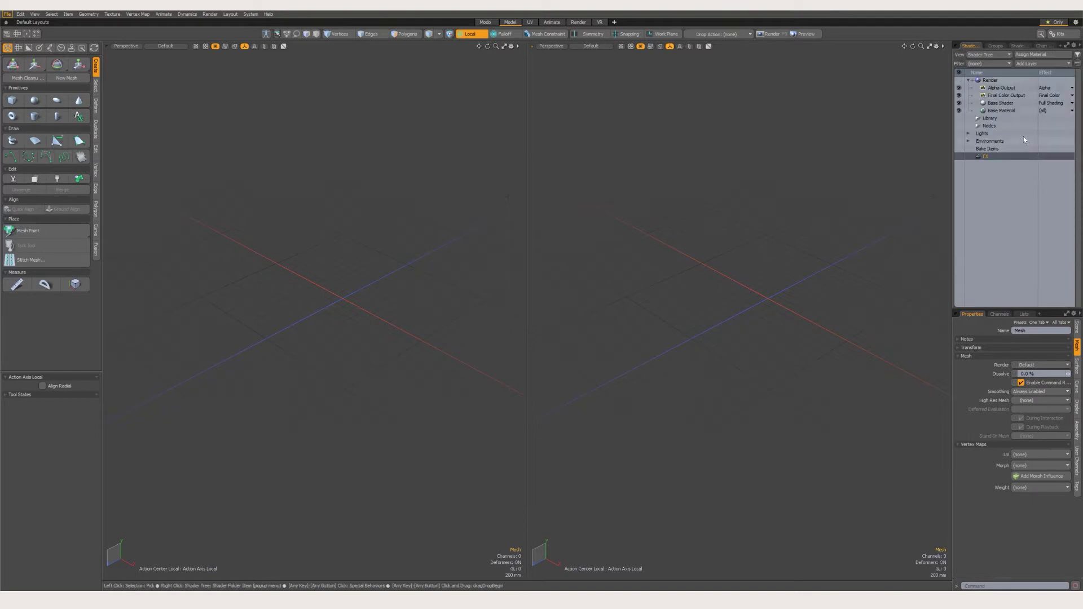
pyautogui.click(991, 81)
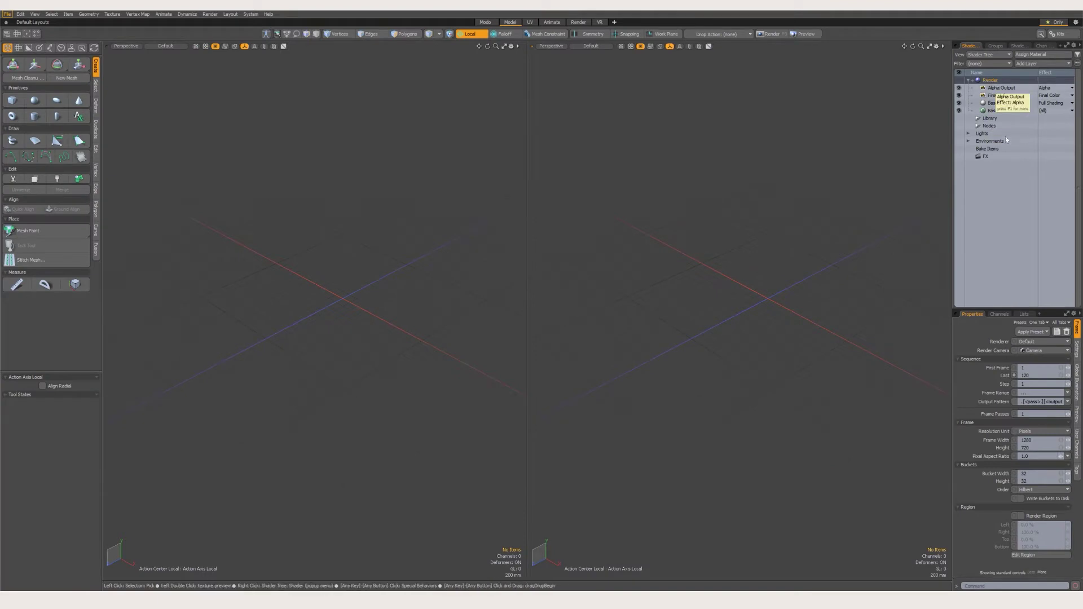
pyautogui.click(1031, 440)
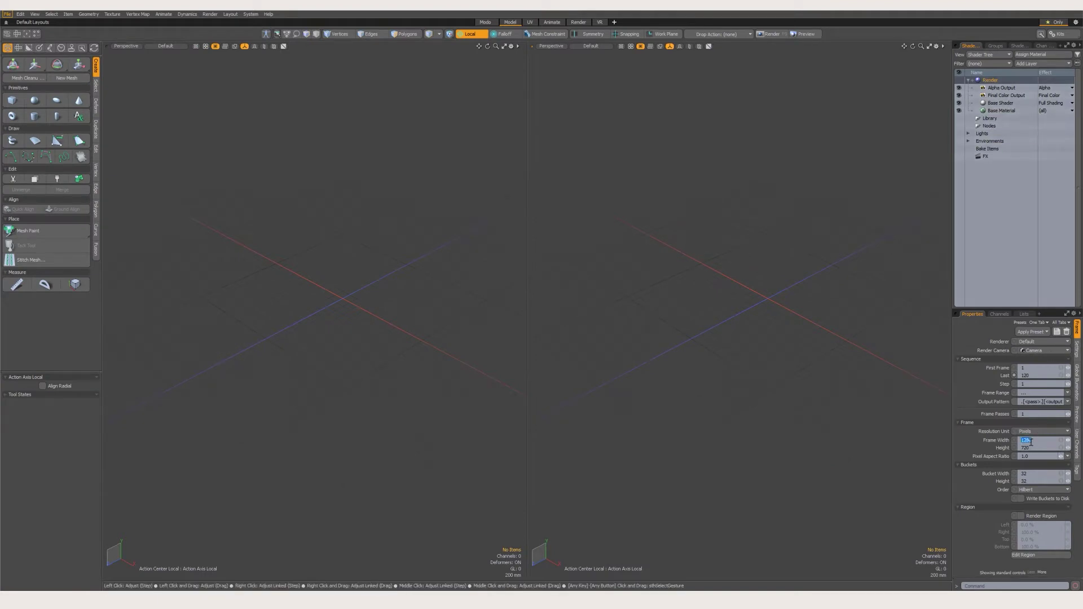
pyautogui.write('1920')
pyautogui.press('Tab')
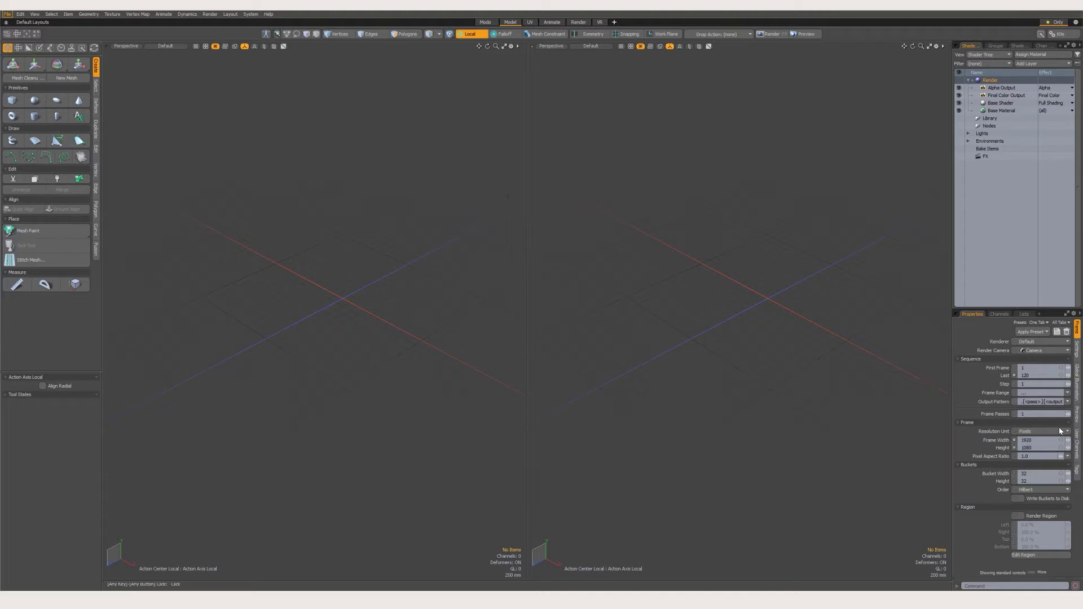
pyautogui.click(1034, 374)
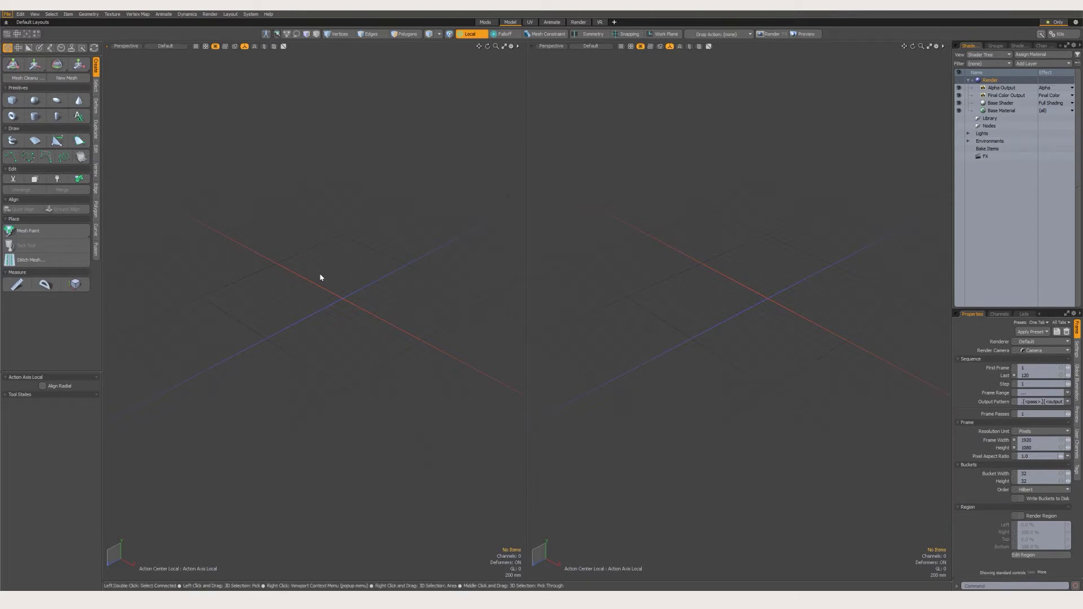
# - Change the first of the two perspective viewports to the Camera view
pyautogui.press('ctrl')
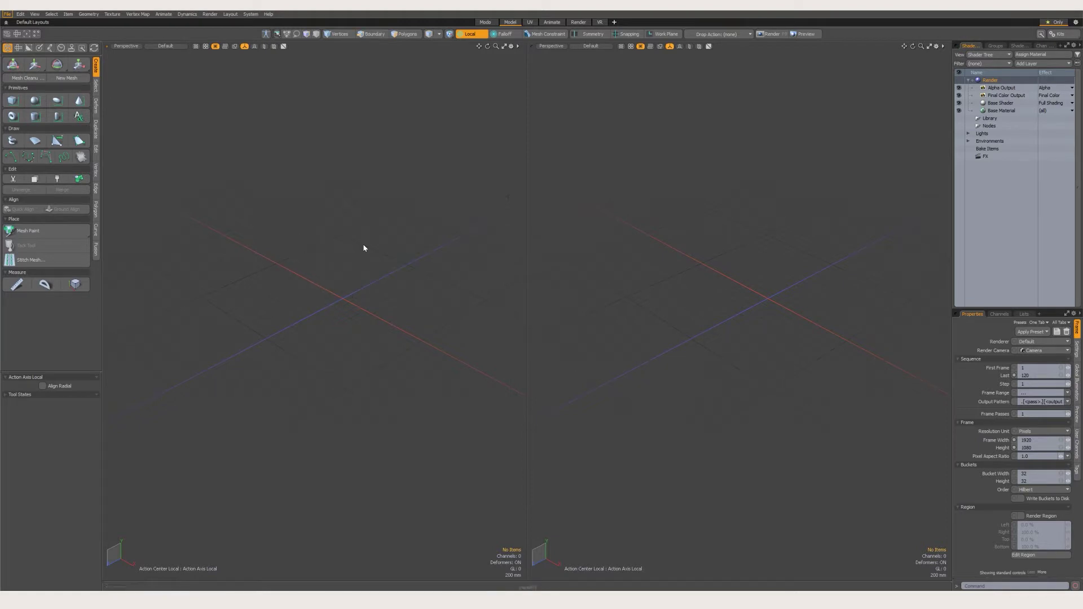
pyautogui.hotkey('ctrl', 'space')
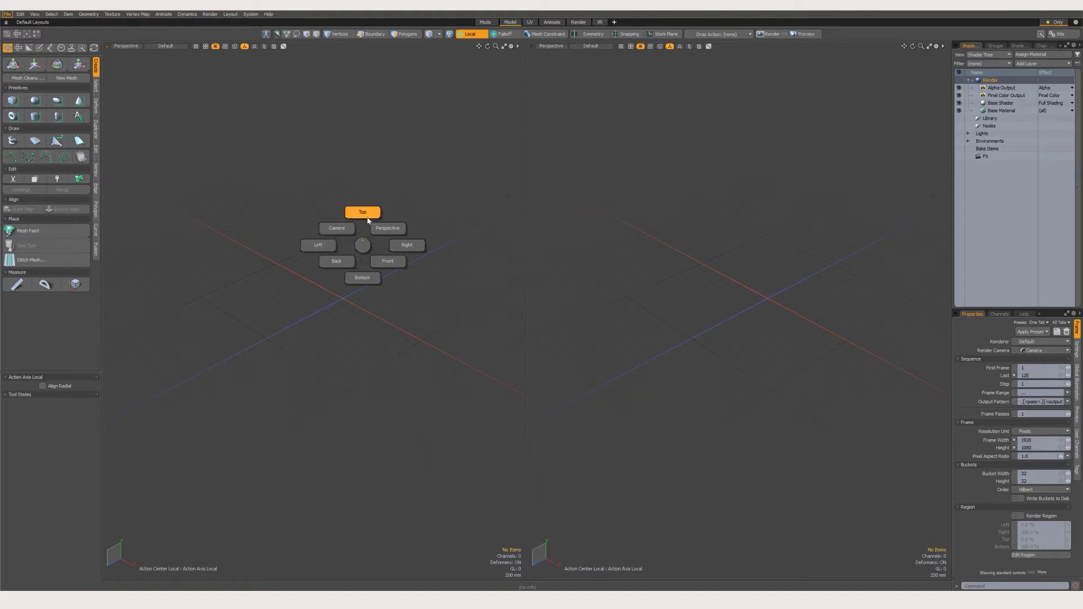
pyautogui.click(339, 229)
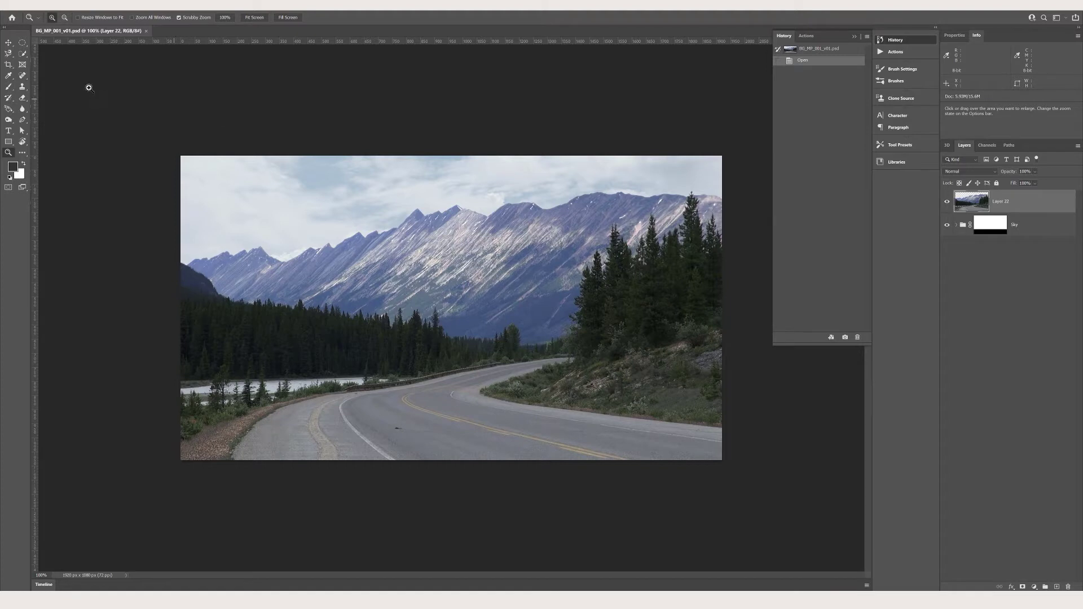
# - In Photoshop, check the Sky group of BG_MP_001_v01.psd by toggling its visibility and inspecting the layers inside it
pyautogui.click(8, 42)
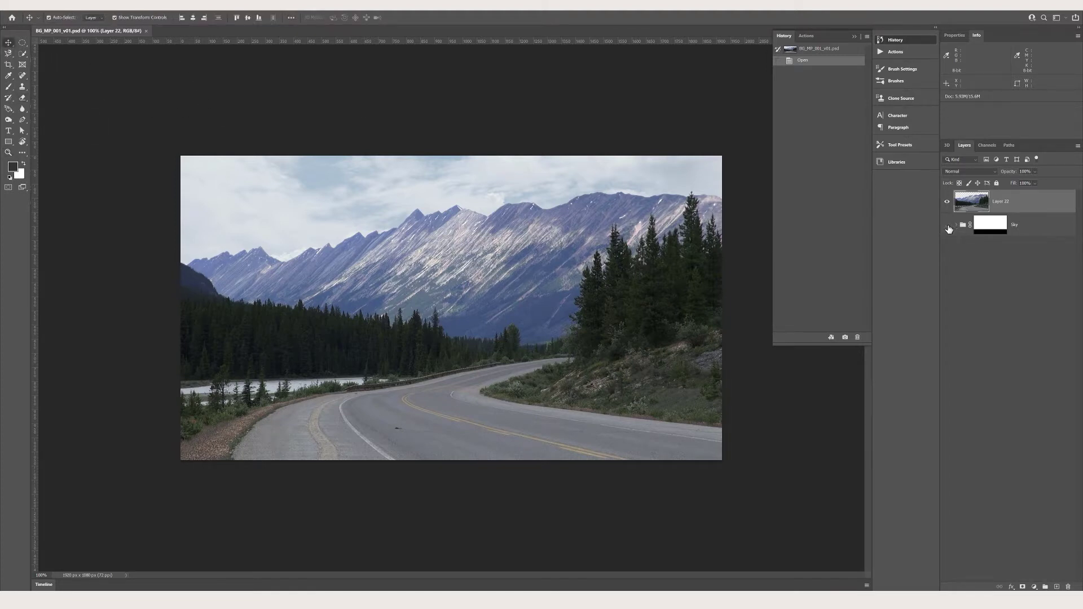
pyautogui.click(947, 225)
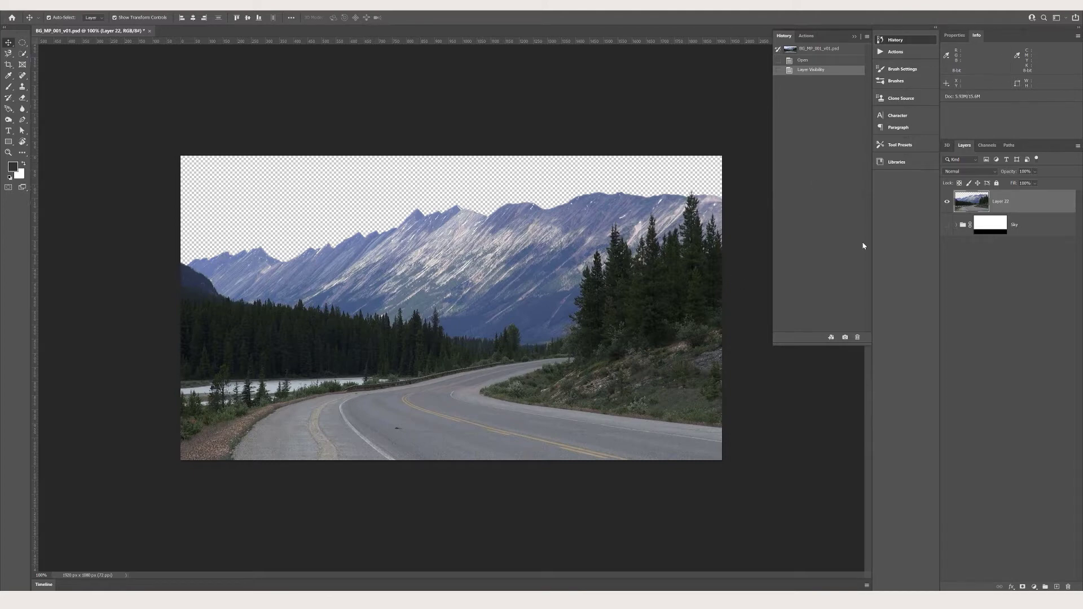
pyautogui.click(947, 225)
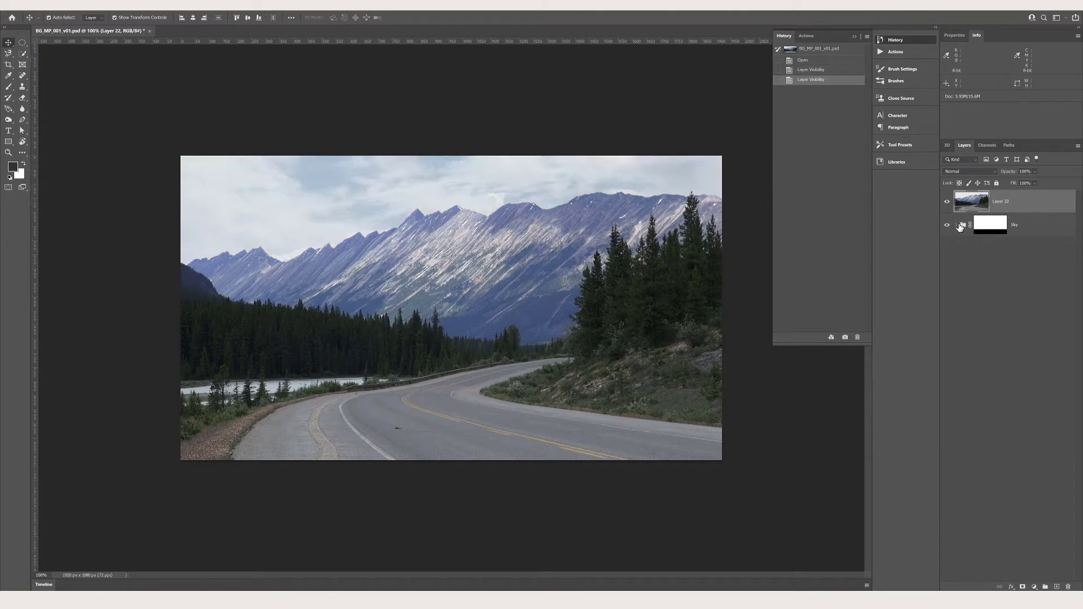
pyautogui.click(960, 227)
pyautogui.click(956, 225)
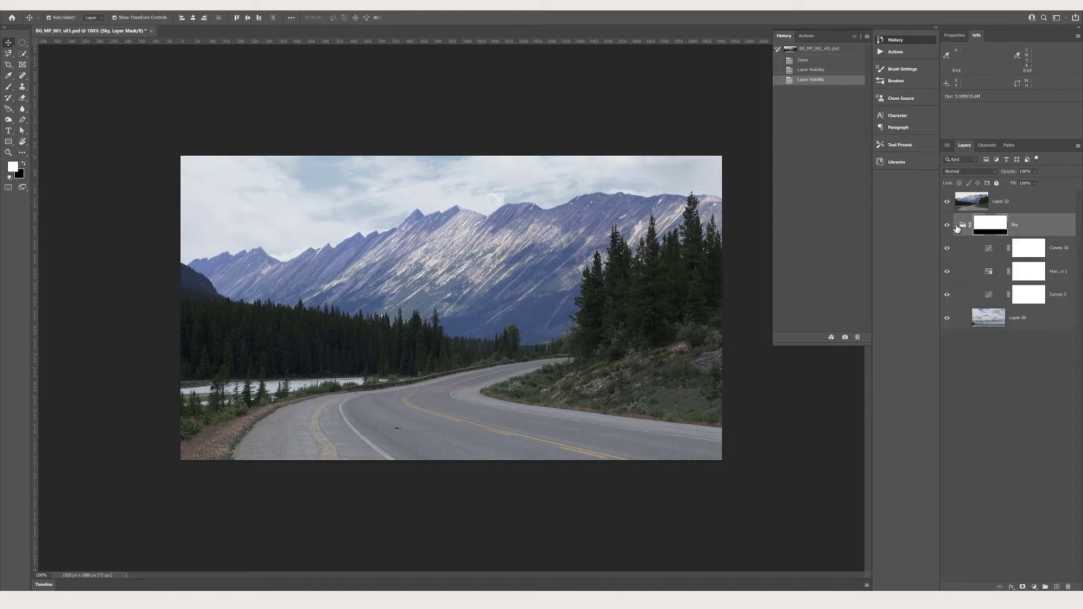
pyautogui.click(997, 314)
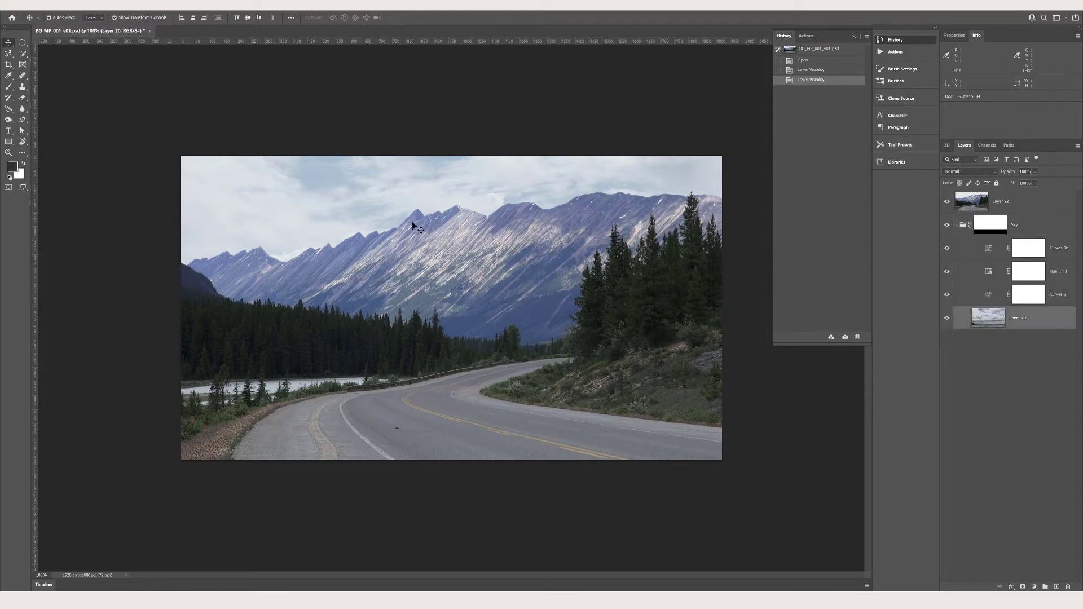
pyautogui.click(959, 225)
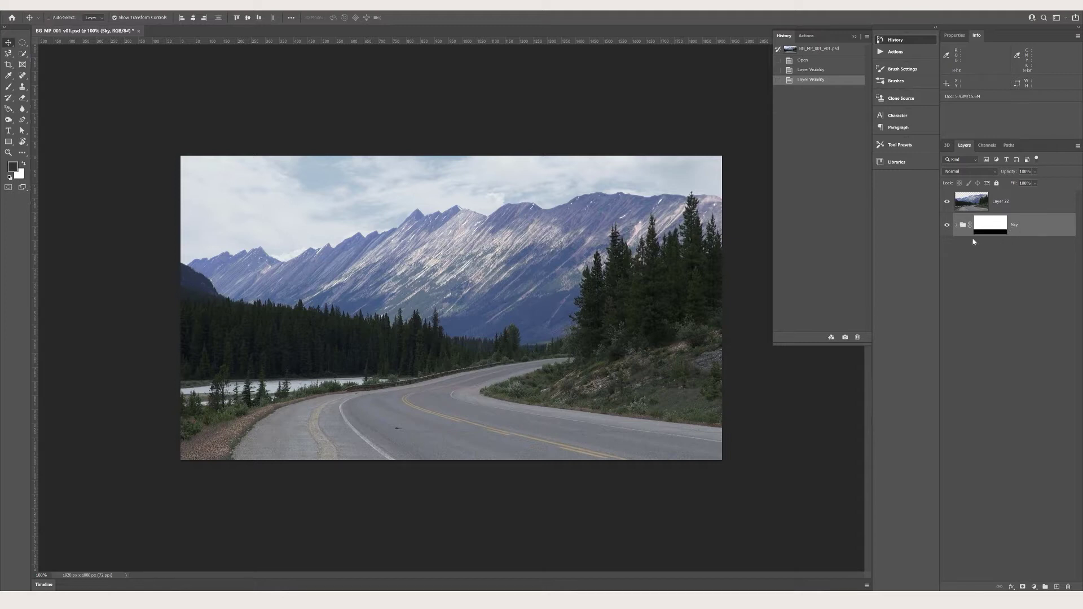
# - Merge the Sky group into a single layer and apply its layer mask
pyautogui.moveTo(960, 227); pyautogui.dragTo(975, 235)
pyautogui.hotkey('ctrl', 'e')
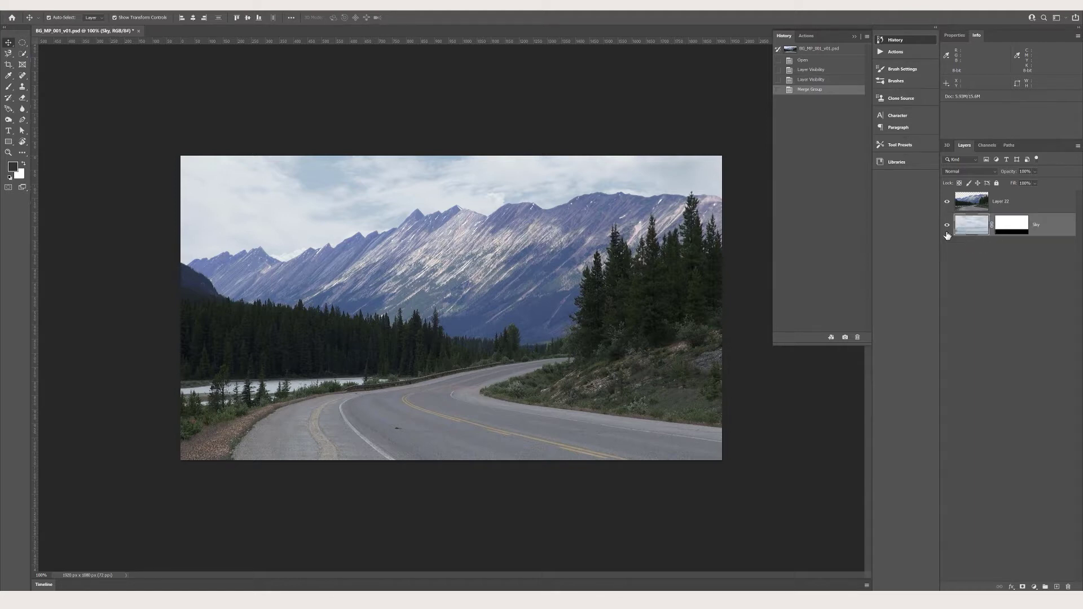
pyautogui.click(1002, 227)
pyautogui.rightClick(1003, 226)
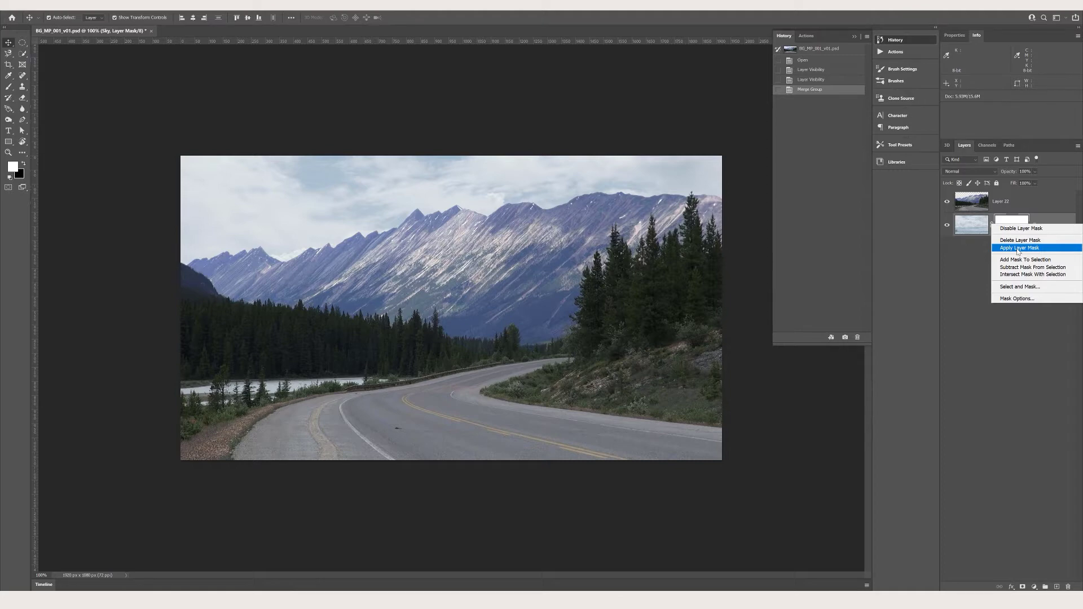
pyautogui.click(1019, 248)
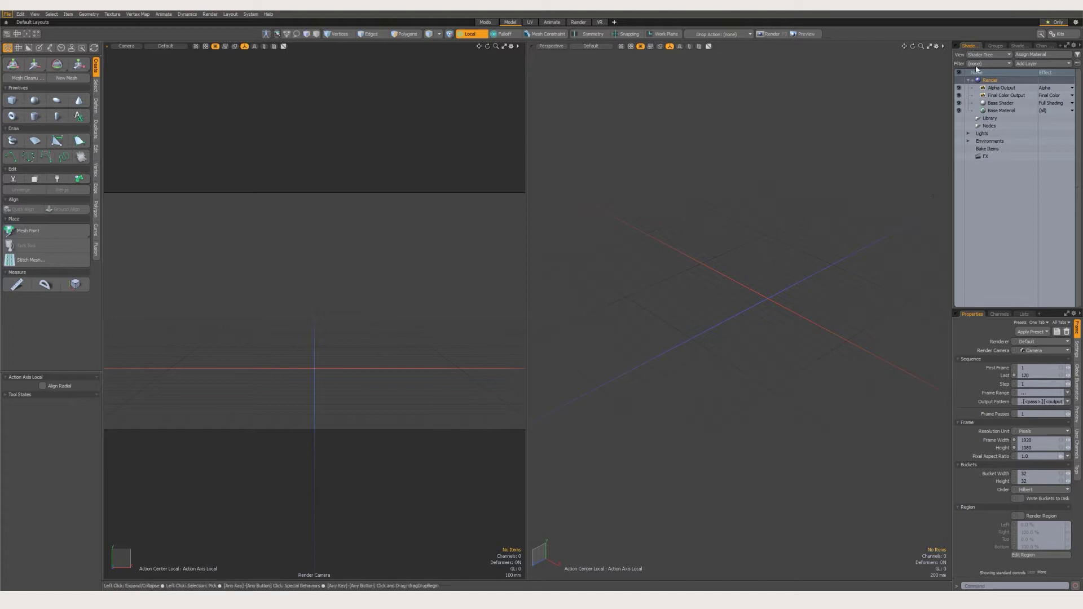
# - Replace the Shader Tree with the Item List and select the Camera item
pyautogui.click(1081, 48)
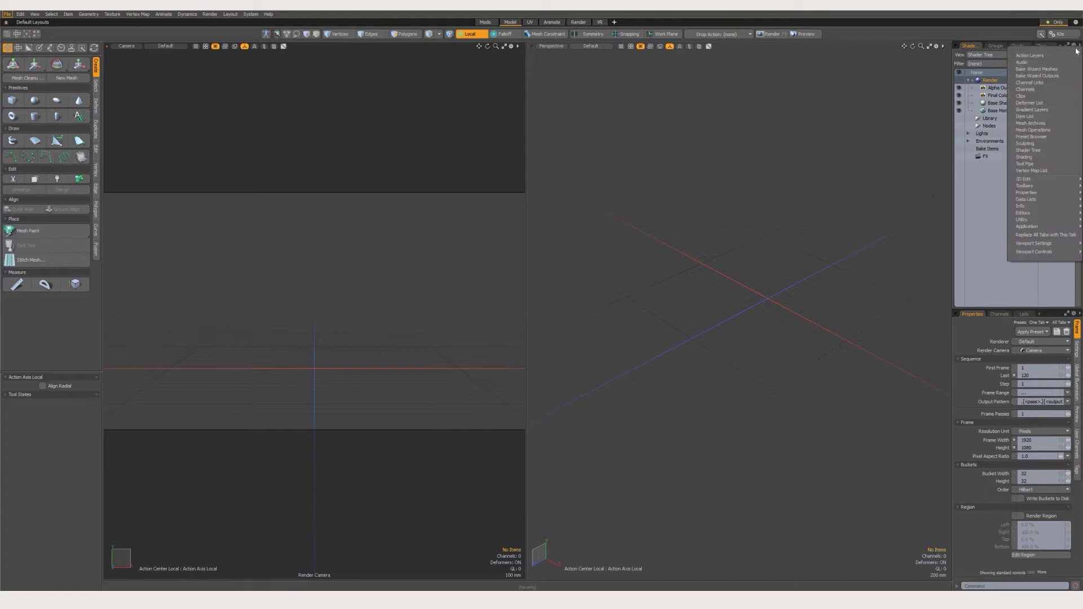
pyautogui.click(1025, 117)
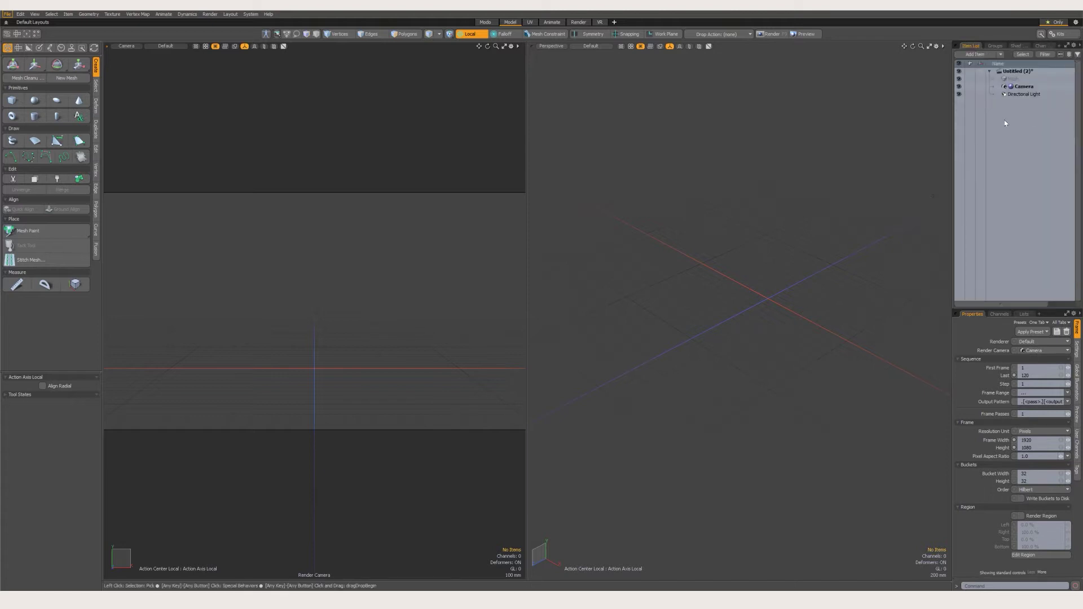
pyautogui.click(1020, 88)
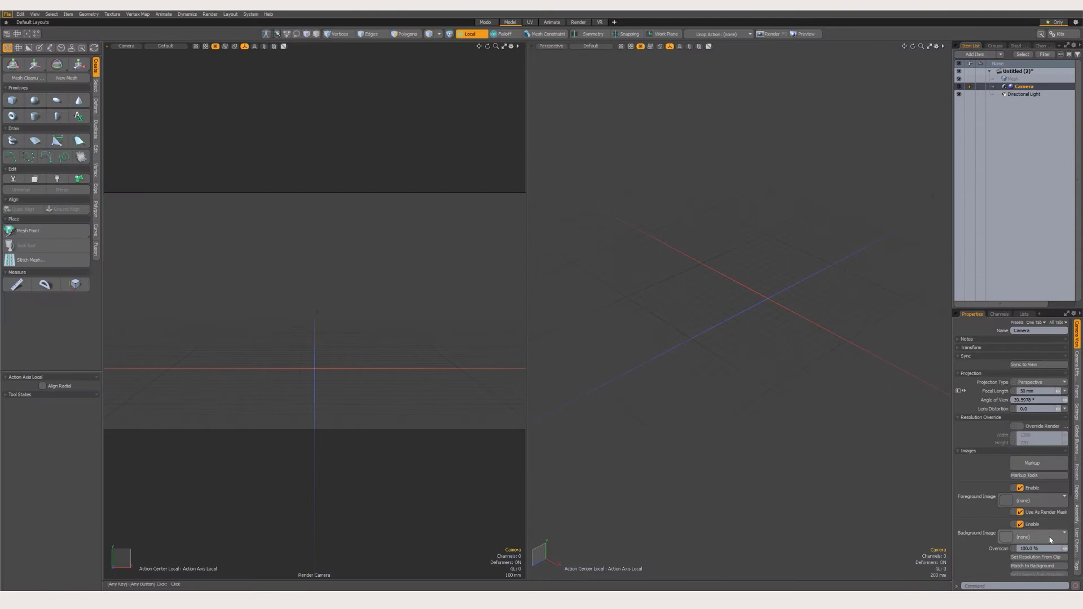
# - Load the image BG_MP_001_v01 as a new clip for the Camera's background image
pyautogui.click(1050, 540)
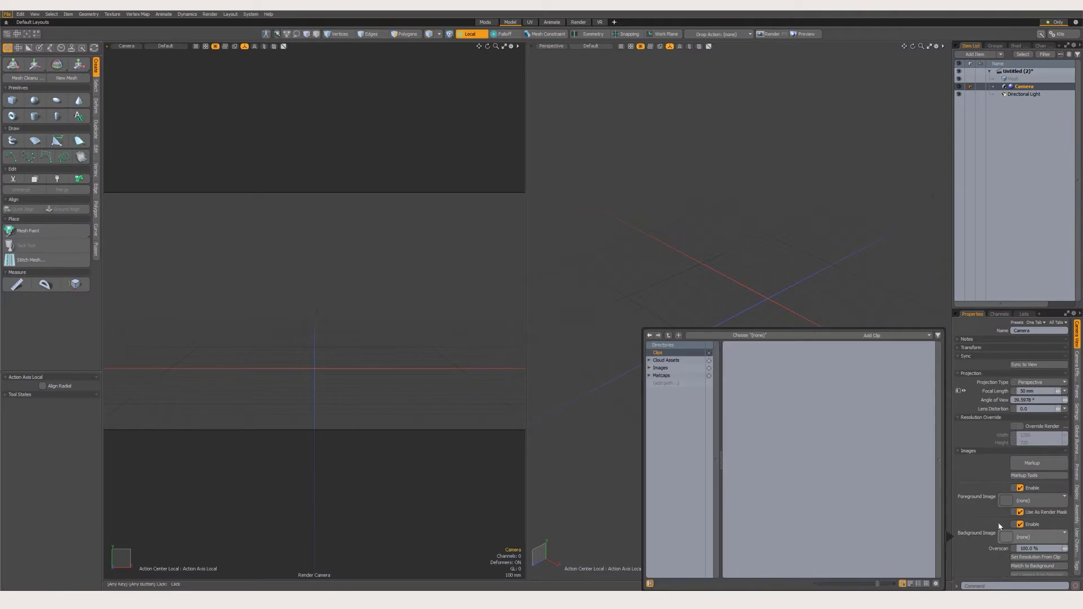
pyautogui.click(870, 340)
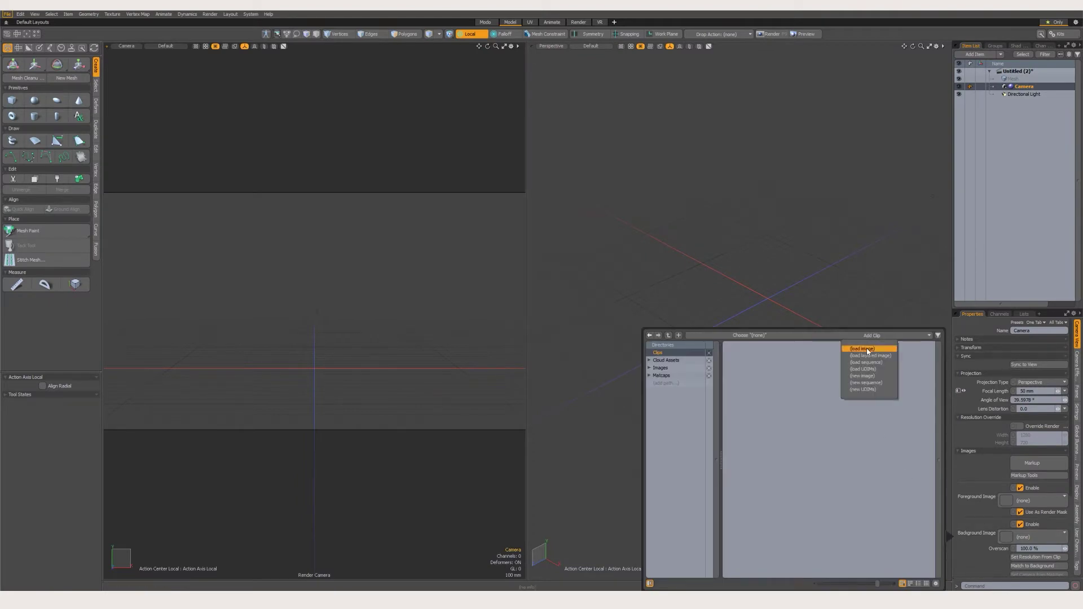
pyautogui.click(866, 351)
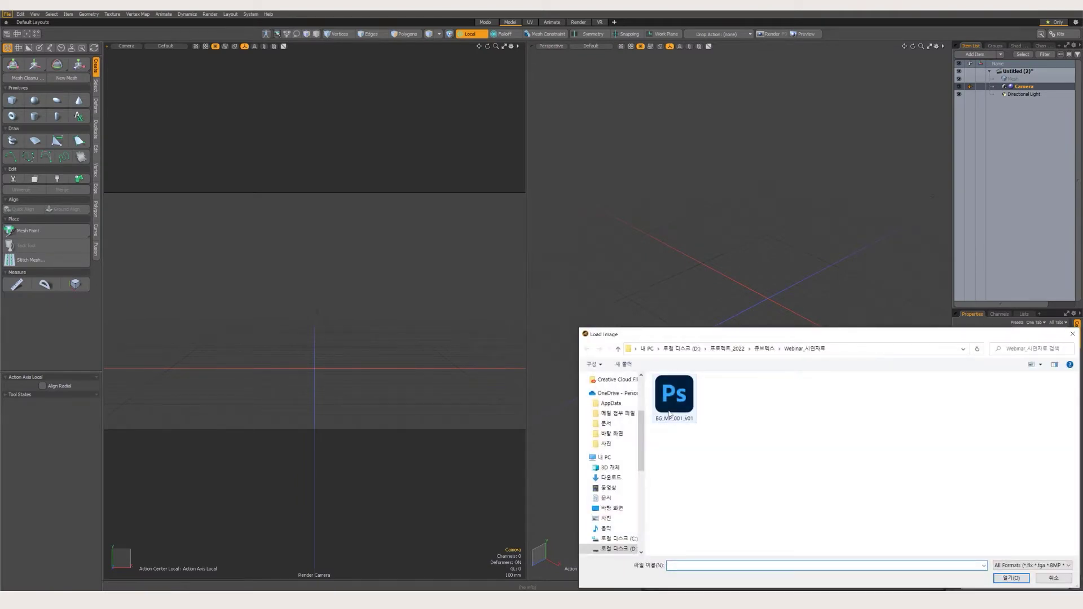
pyautogui.click(675, 409)
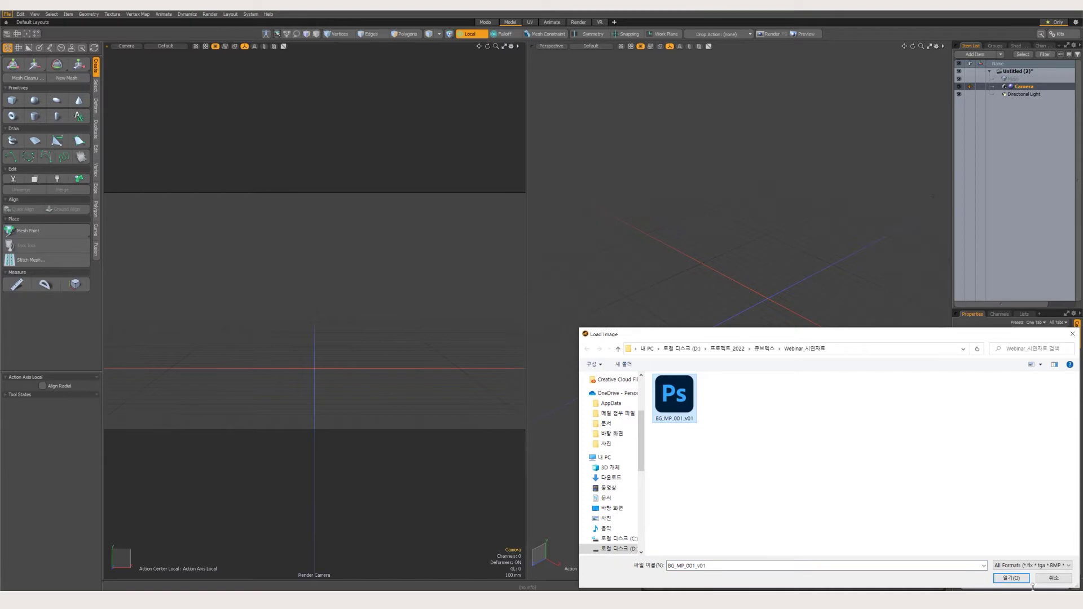
pyautogui.click(1011, 578)
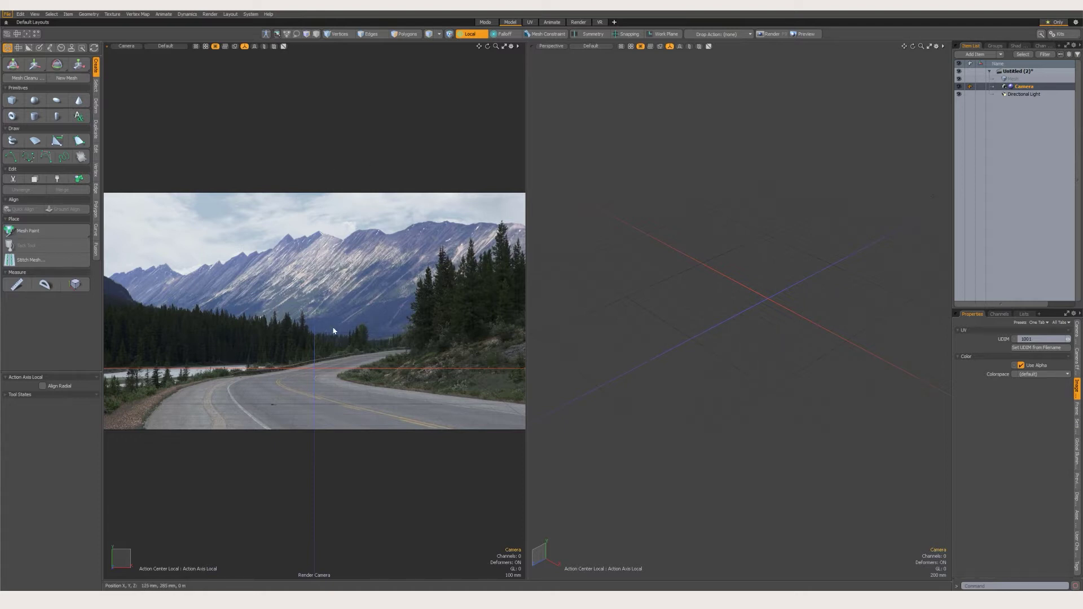
# - Set the Camera item's Visible display option to Yes and view its shape in the perspective viewport
pyautogui.moveTo(773, 343)
pyautogui.keyDown('alt'); pyautogui.mouseDown()
pyautogui.moveTo(772, 365)
pyautogui.moveTo(781, 316)
pyautogui.moveTo(784, 333)
pyautogui.mouseUp(); pyautogui.keyUp('alt')
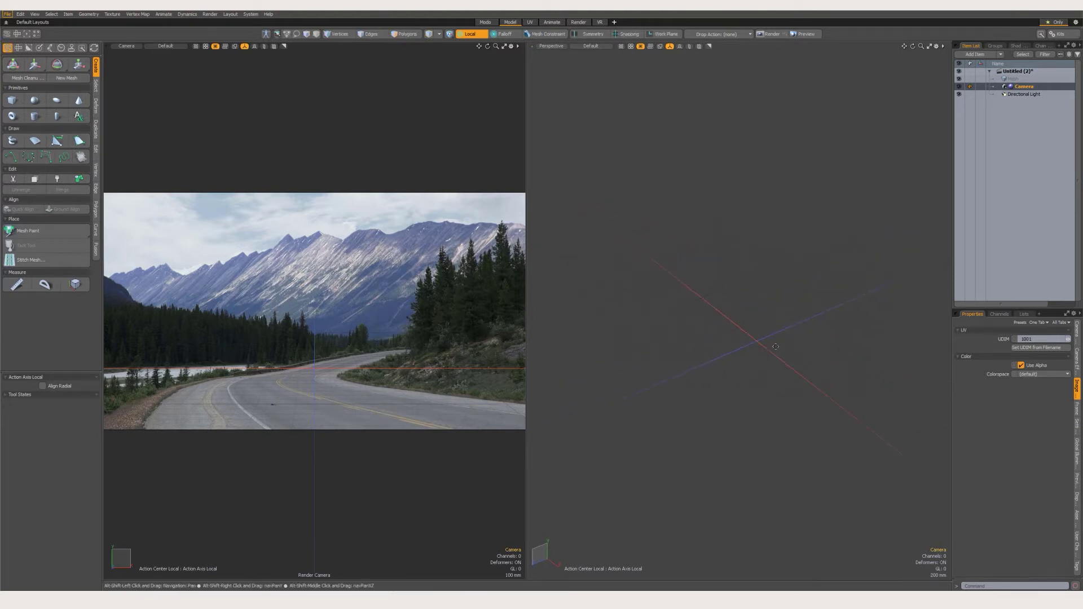
pyautogui.click(1025, 88)
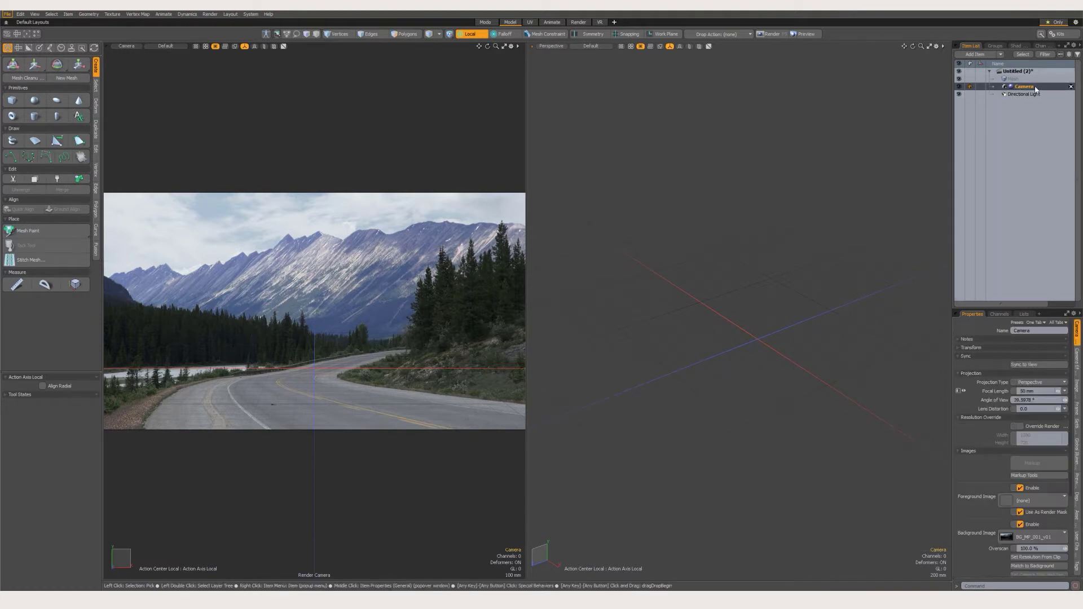
pyautogui.click(1074, 502)
pyautogui.click(1044, 330)
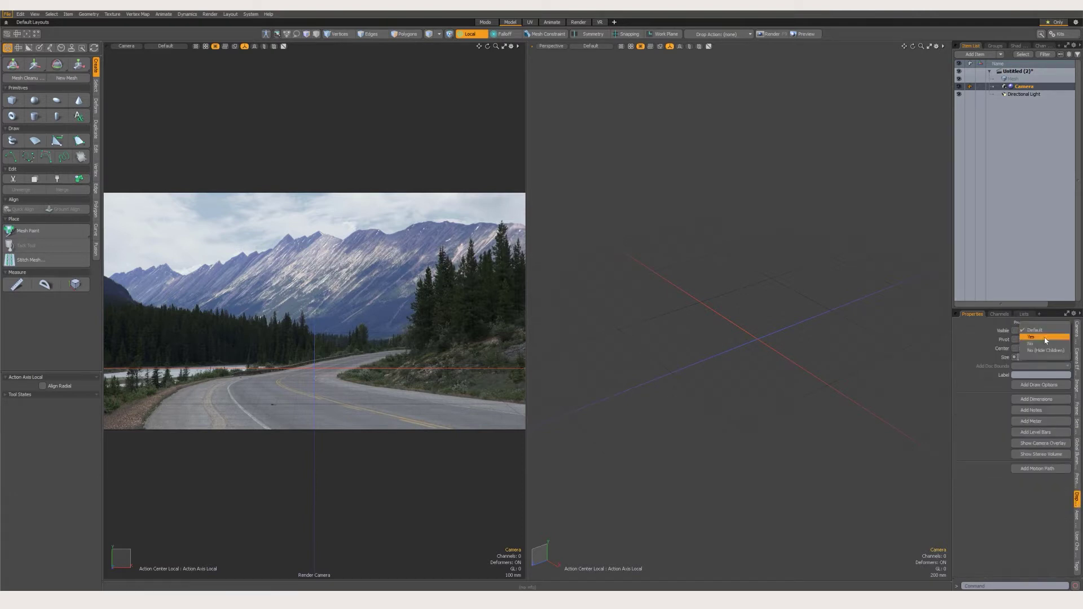
pyautogui.click(1044, 336)
pyautogui.keyDown('alt'); pyautogui.moveTo(691, 420); pyautogui.dragTo(759, 399); pyautogui.keyUp('alt')
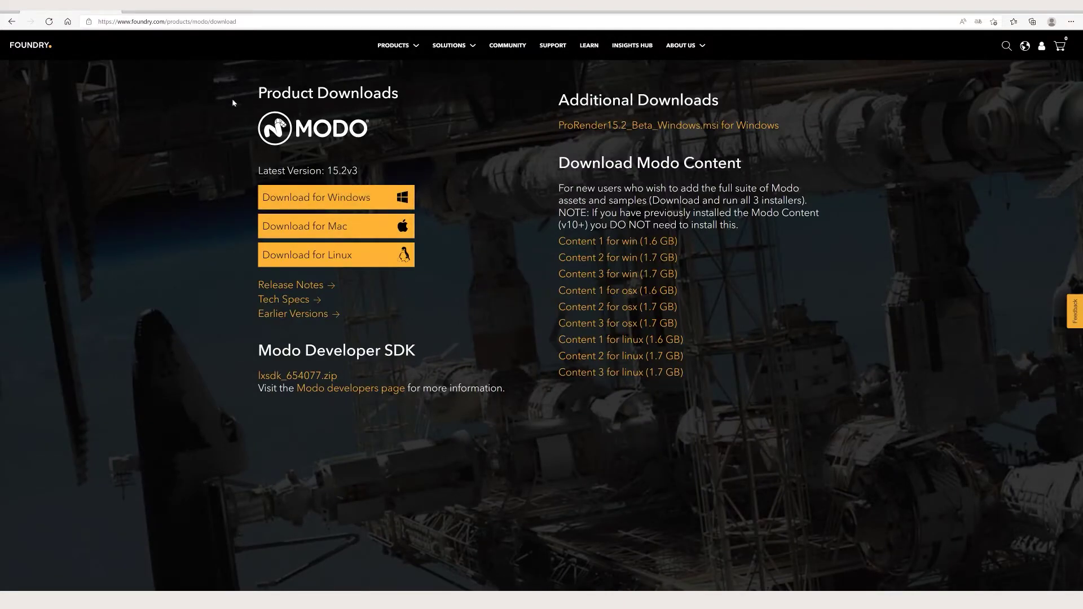
# - In the browser, go to the Foundry home page and open Product Downloads from its footer
pyautogui.click(28, 45)
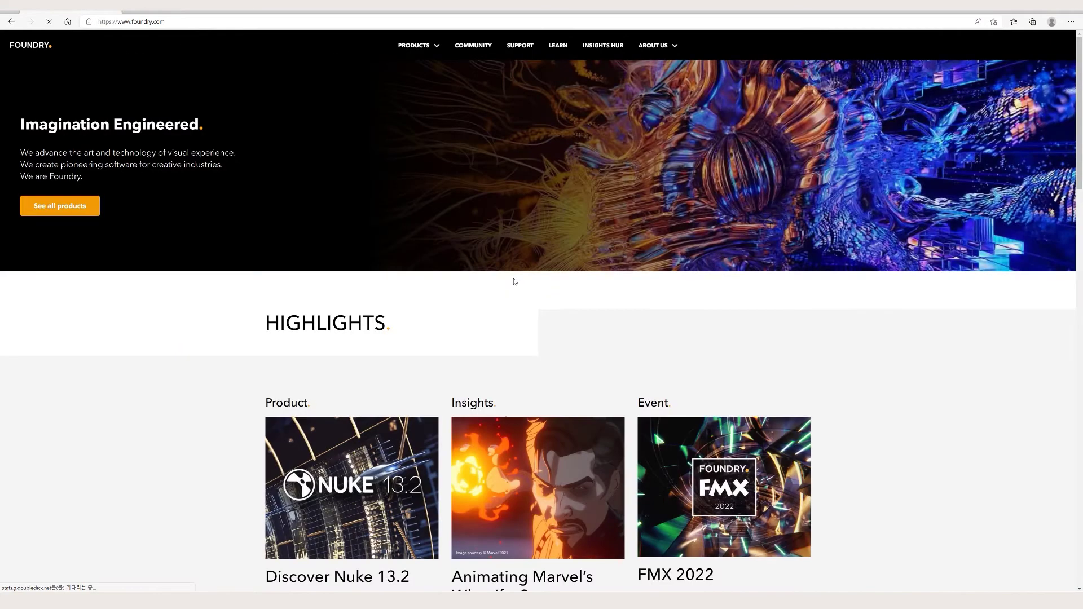
pyautogui.scroll(-10, 514, 288)
pyautogui.scroll(-8, 514, 292)
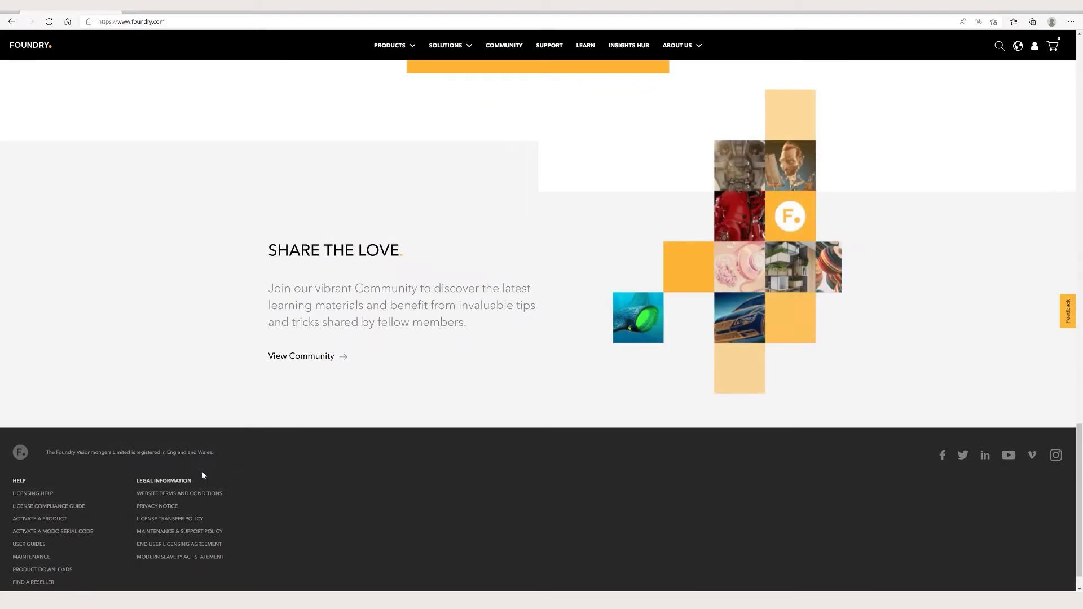
pyautogui.click(44, 571)
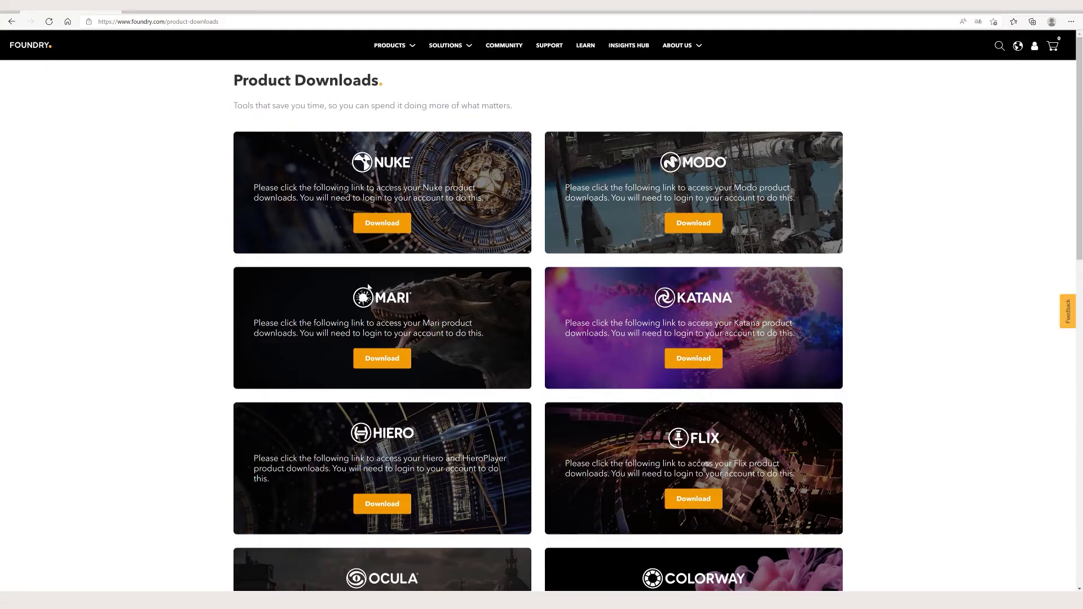
# - Look through the Foundry product downloads and open the Modo download page
pyautogui.scroll(-4, 392, 233)
pyautogui.scroll(4, 480, 282)
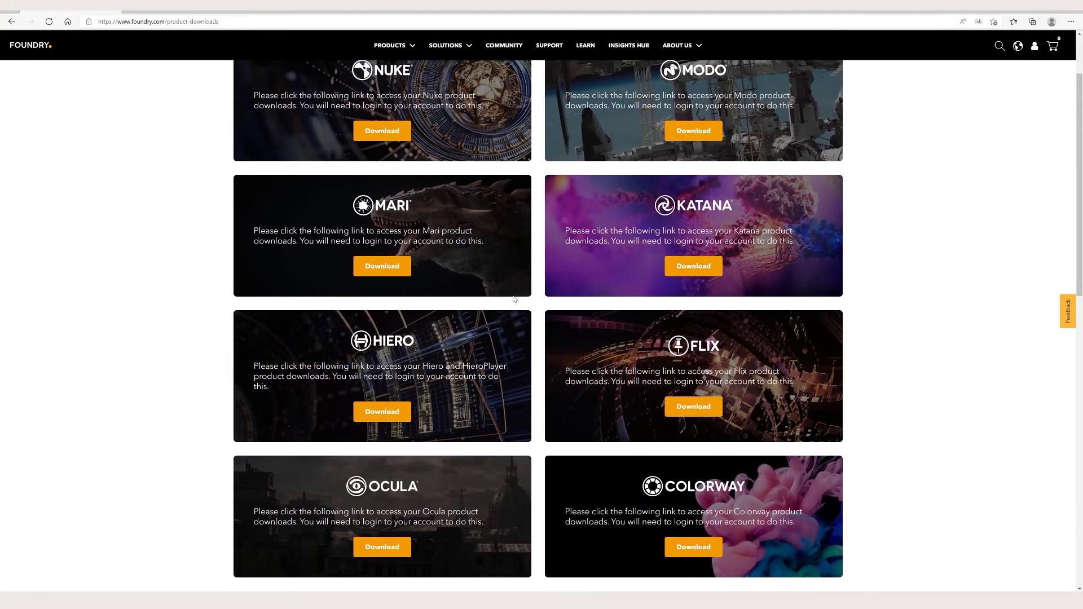
pyautogui.scroll(-1, 514, 299)
pyautogui.scroll(1, 513, 299)
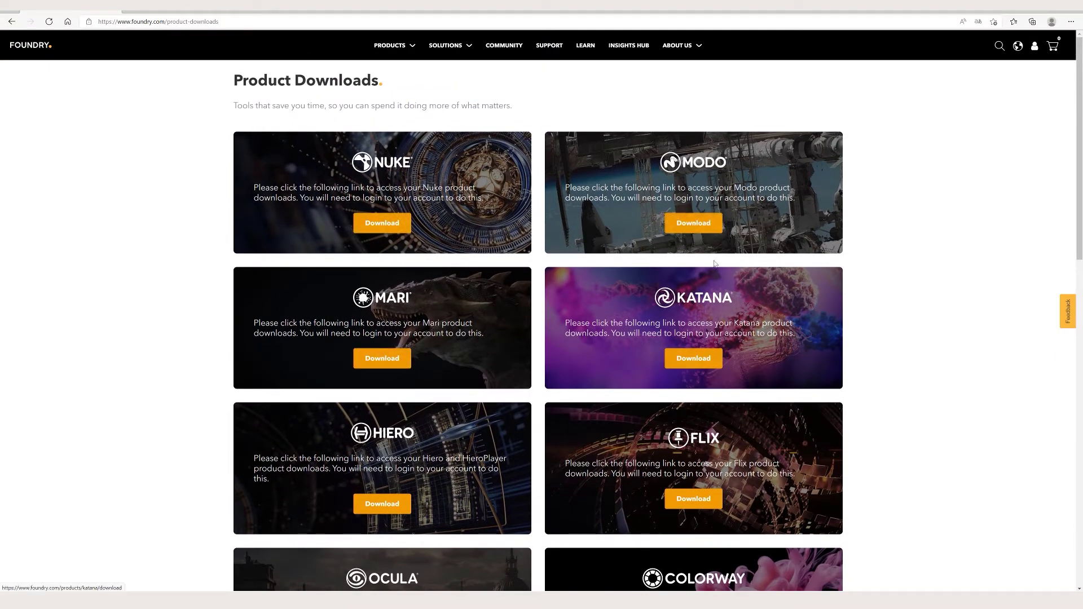
pyautogui.click(700, 225)
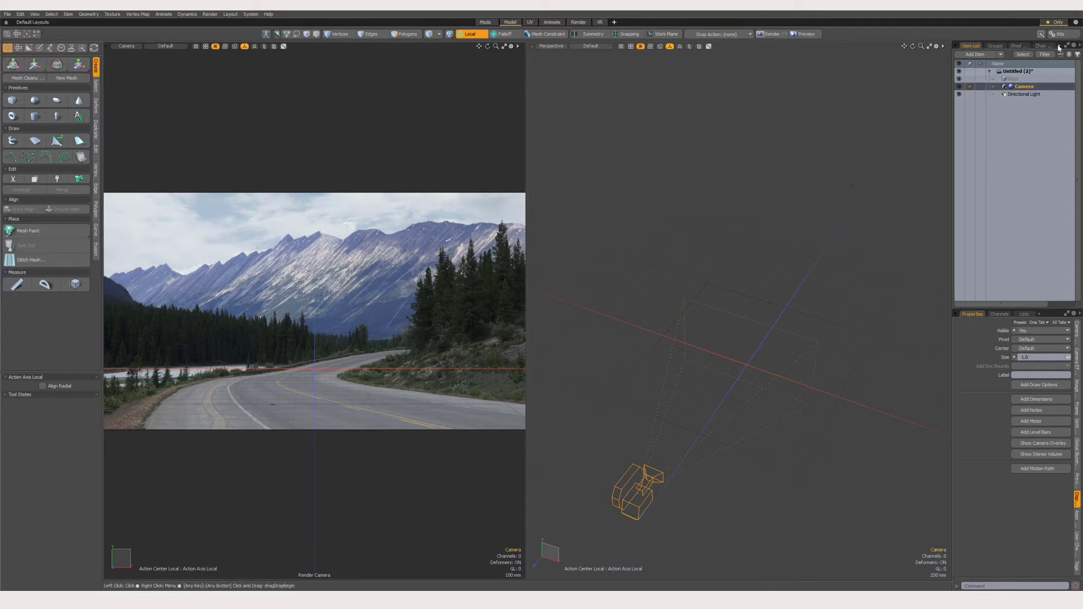
# - Back in Modo, replace the Item List with the Preset Browser, detach it as a floating window and widen it
pyautogui.click(1080, 46)
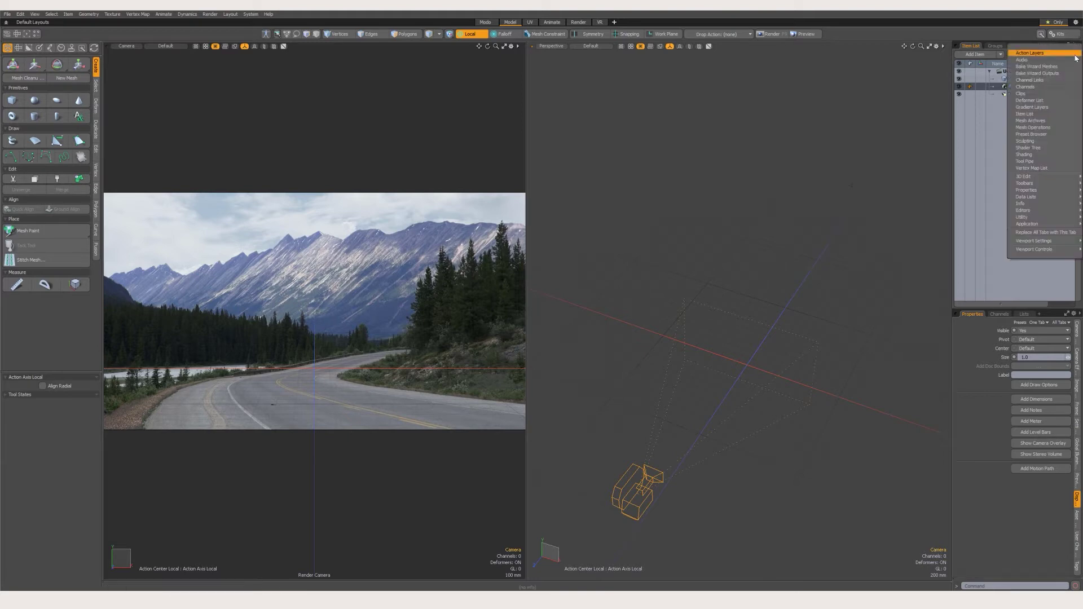
pyautogui.click(1030, 134)
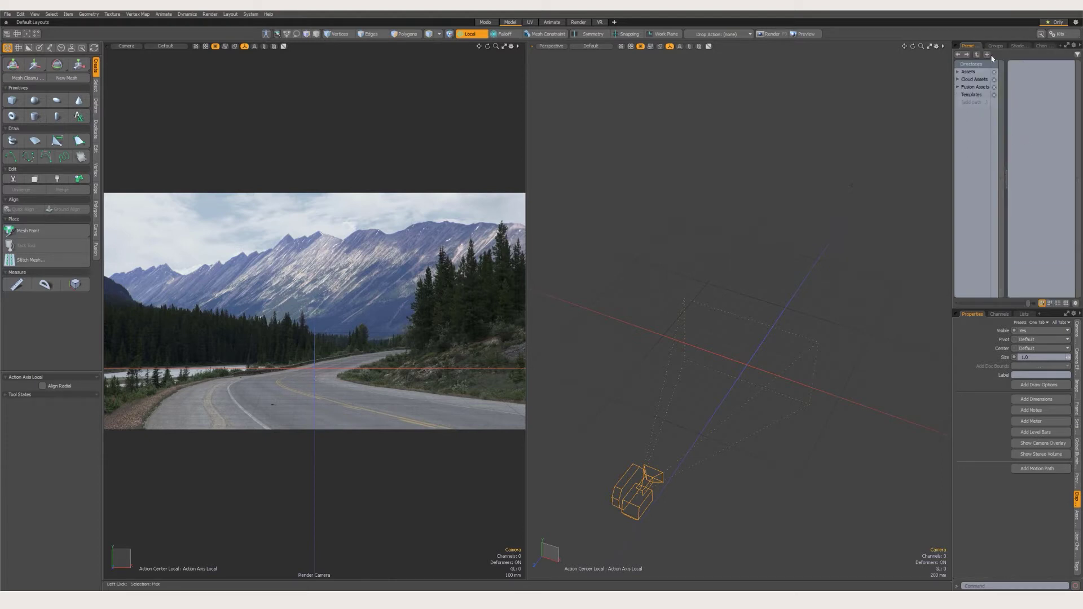
pyautogui.moveTo(970, 46); pyautogui.dragTo(562, 88)
pyautogui.click(800, 110)
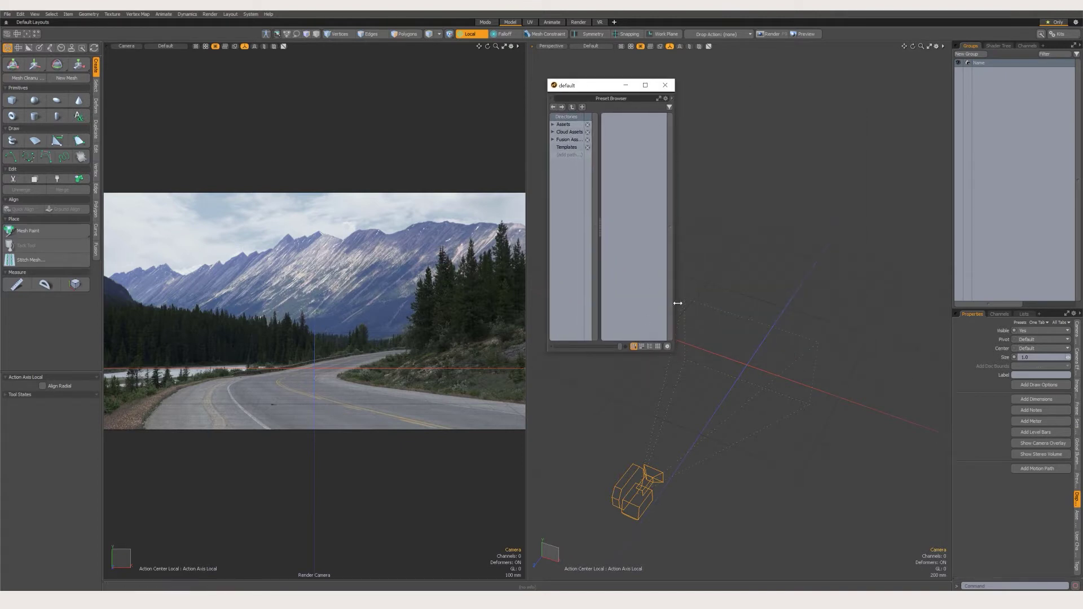
pyautogui.moveTo(677, 300); pyautogui.dragTo(827, 275)
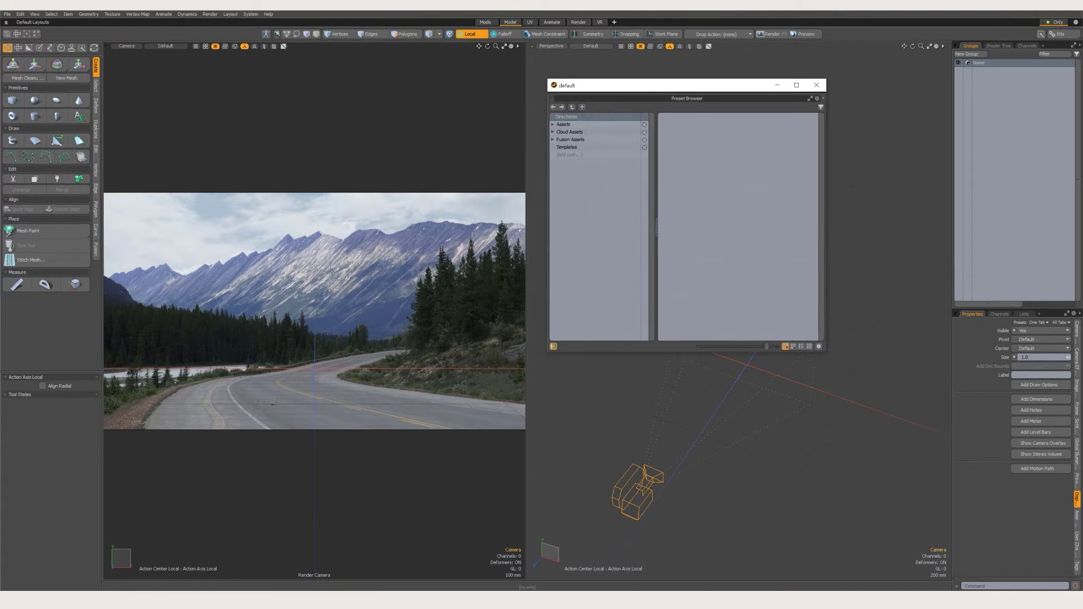
# - Restore the Item List in the panel the Preset Browser was detached from
pyautogui.click(1041, 46)
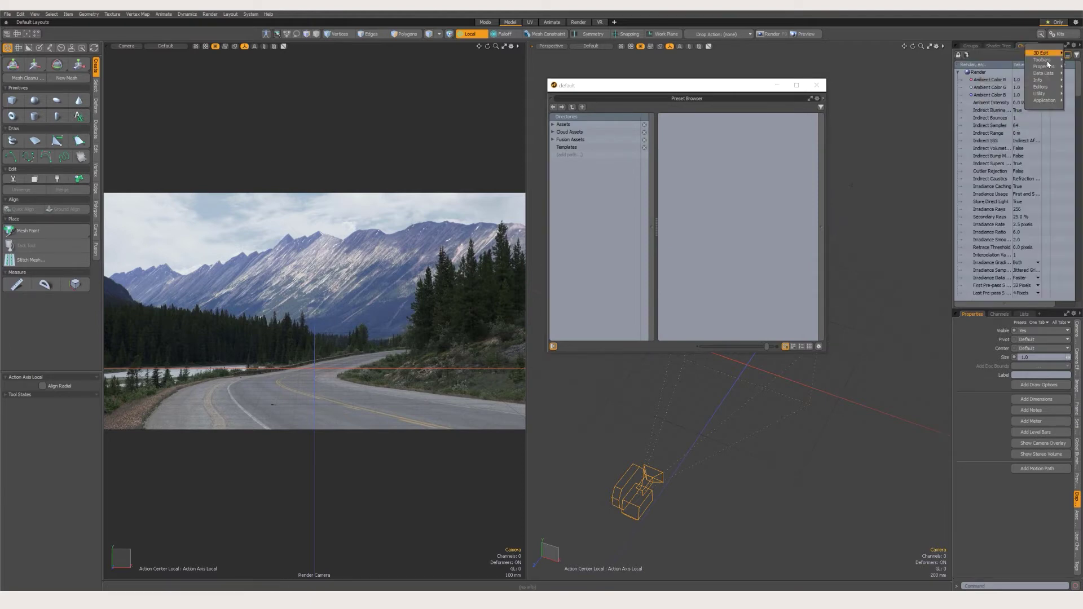
pyautogui.click(1044, 44)
pyautogui.moveTo(1045, 73)
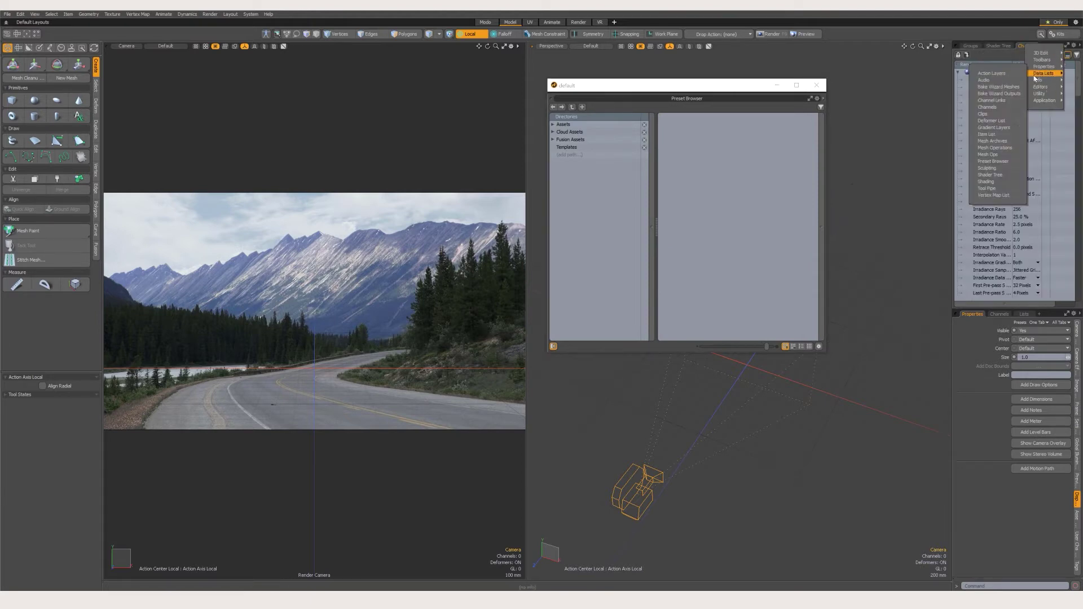
pyautogui.click(996, 136)
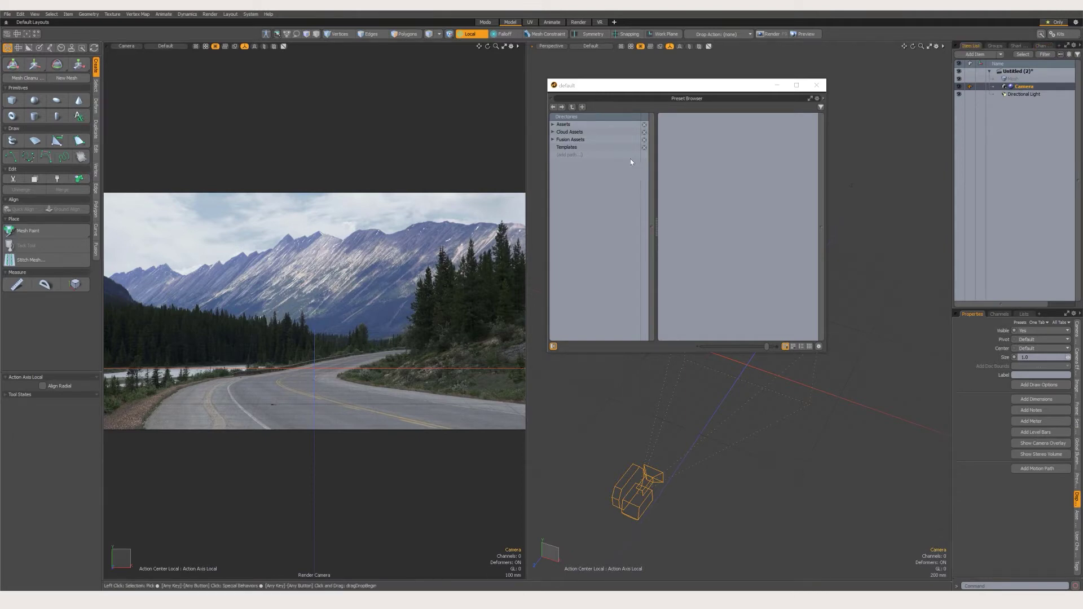
# - Examine the mesh presets under Assets, including the Basic, Food, Human, Interior, Rigging Gizmos, Toon and Stairways categories
pyautogui.moveTo(558, 141)
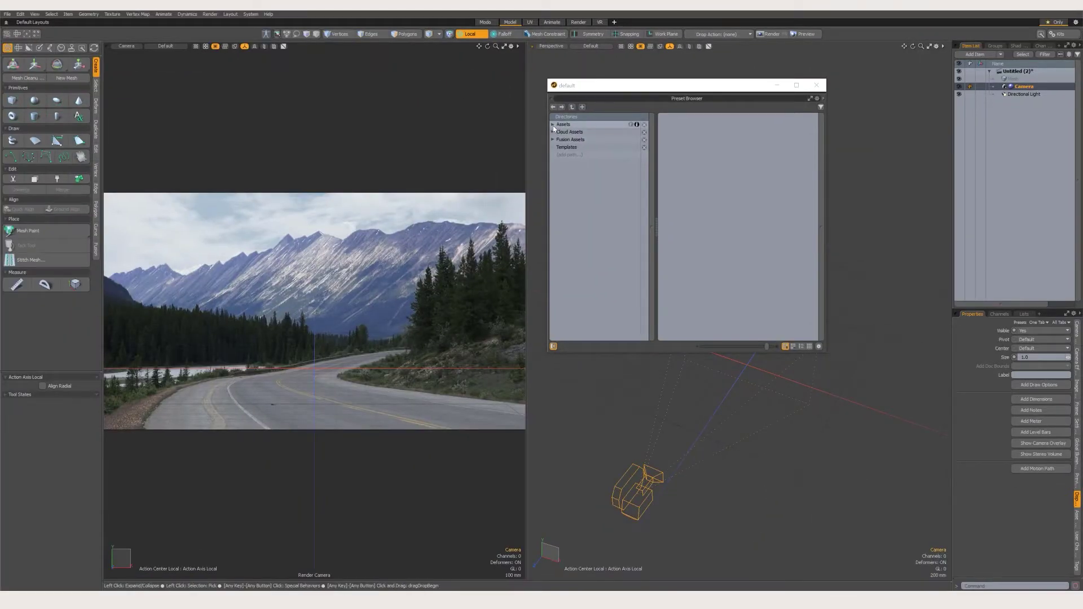
pyautogui.click(553, 126)
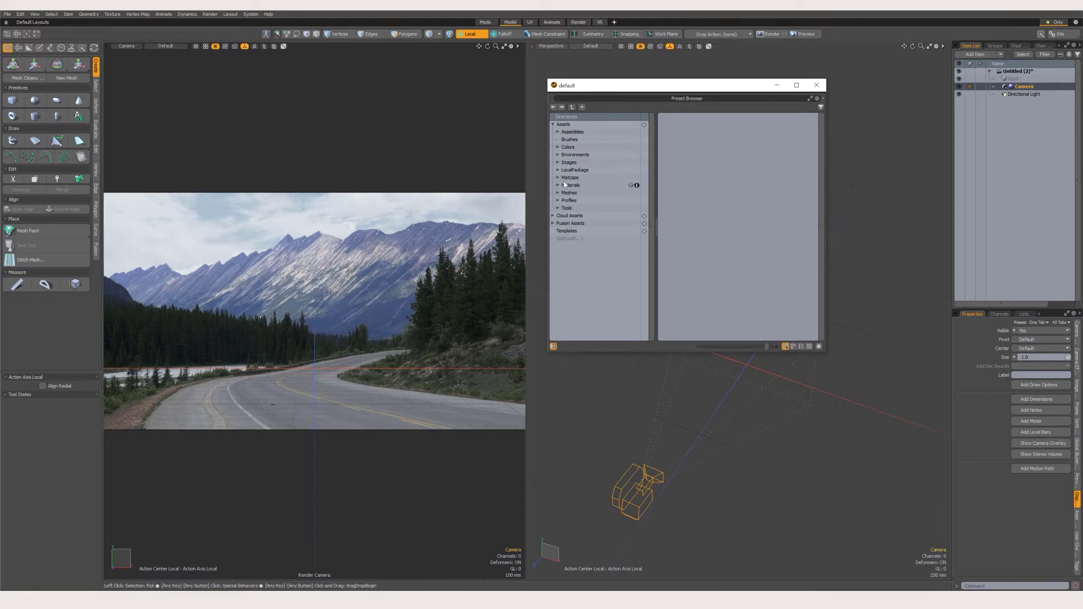
pyautogui.click(558, 193)
pyautogui.scroll(-1, 570, 173)
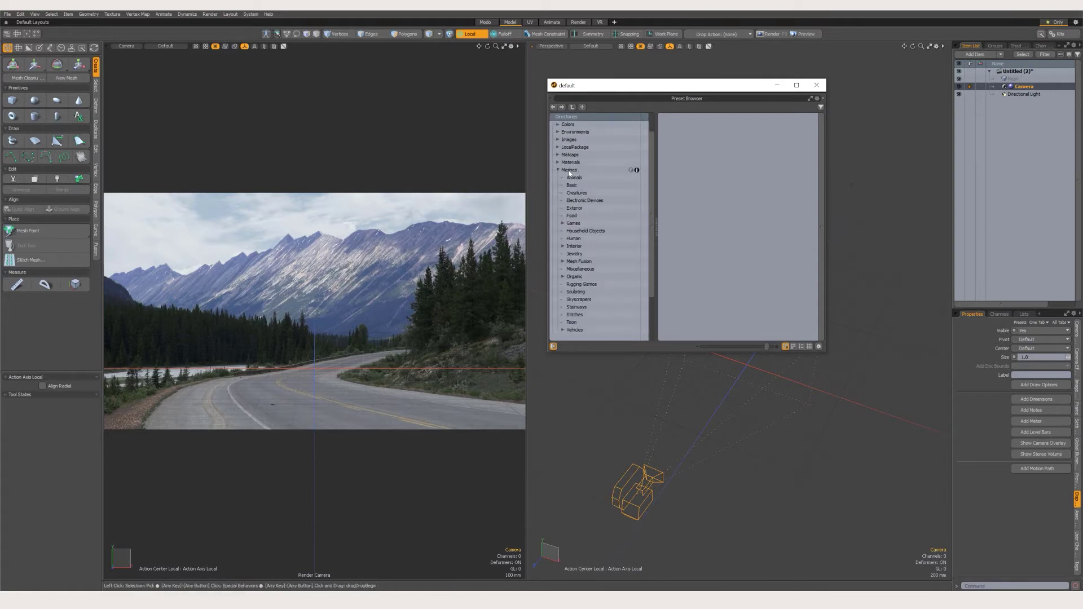
pyautogui.click(573, 178)
pyautogui.click(575, 187)
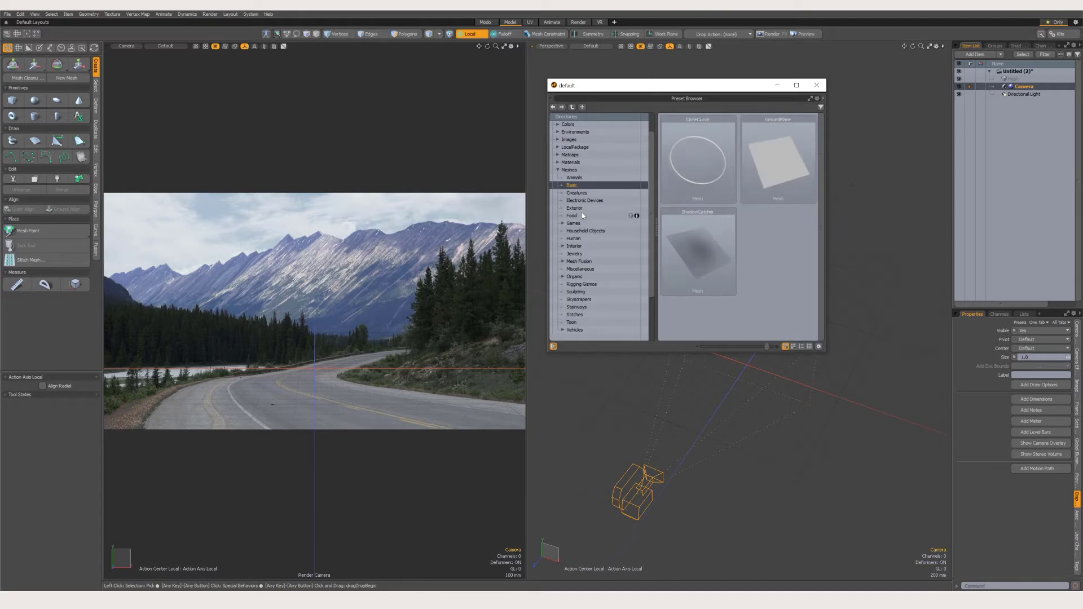
pyautogui.click(575, 215)
pyautogui.click(577, 247)
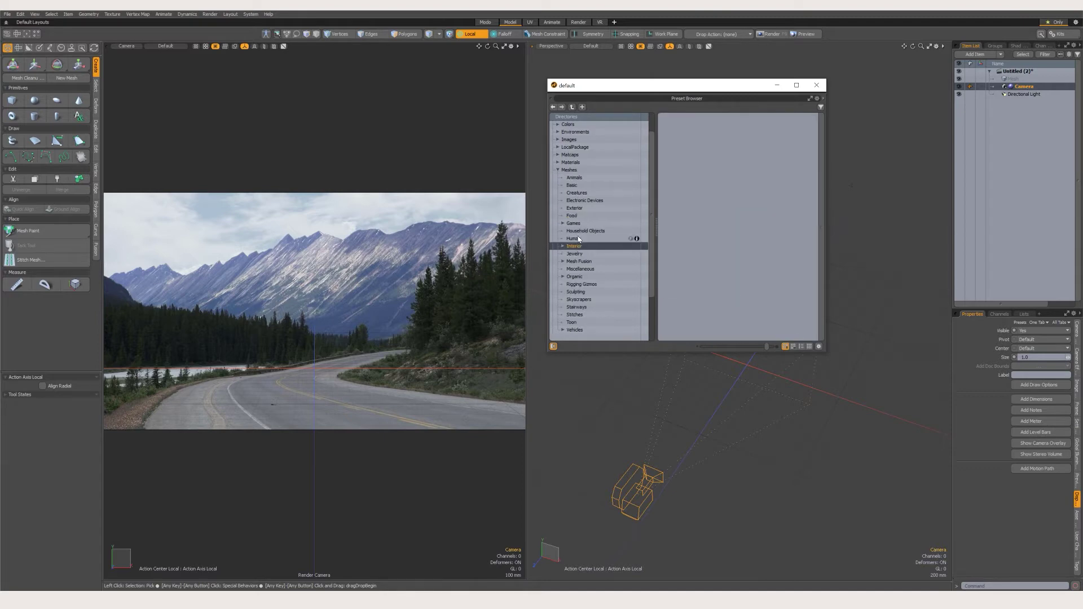
pyautogui.click(574, 238)
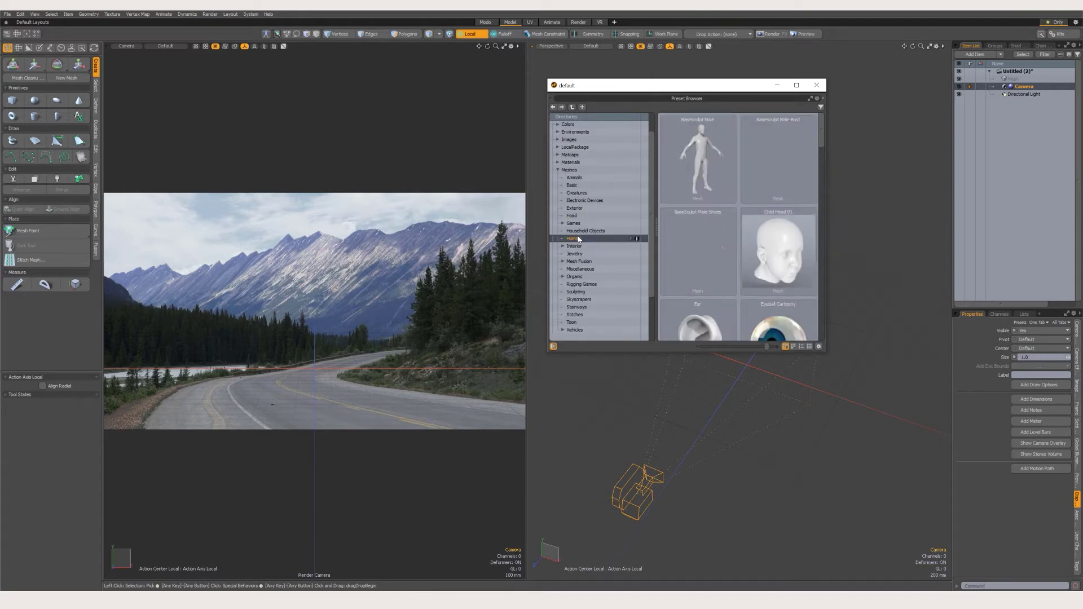
pyautogui.click(578, 284)
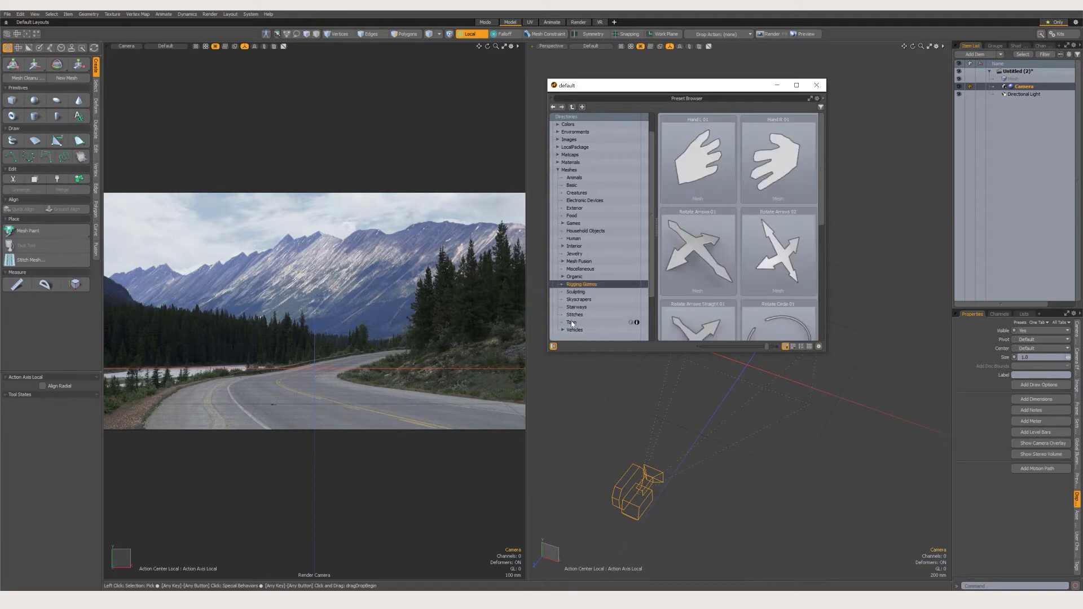
pyautogui.click(571, 323)
pyautogui.click(577, 308)
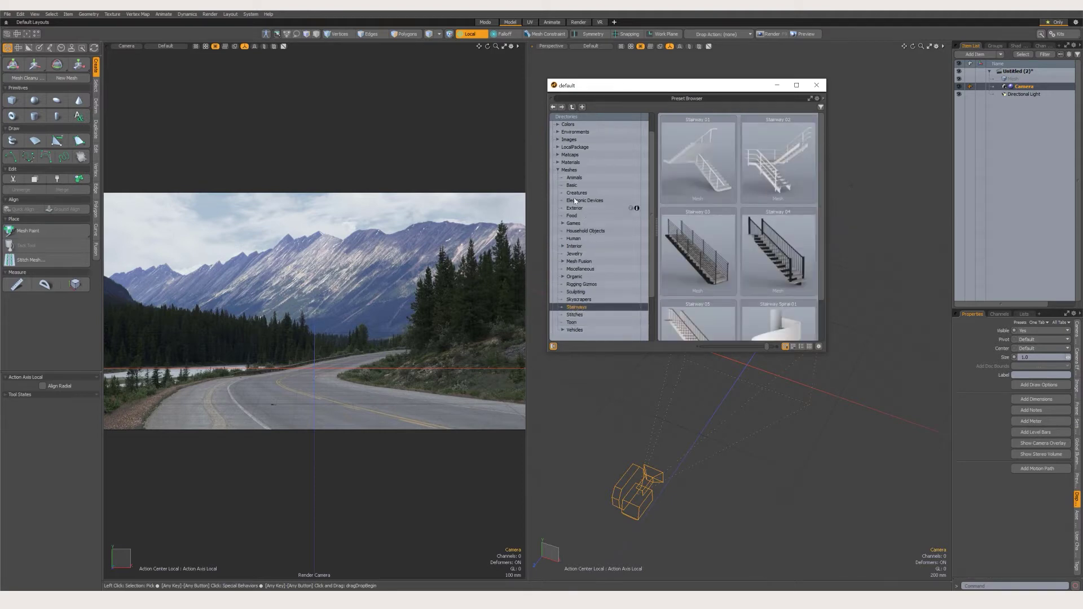
# - Browse the Materials presets, including Fusion Materials, and the Environments presets, including Smart IBL Environments
pyautogui.click(559, 163)
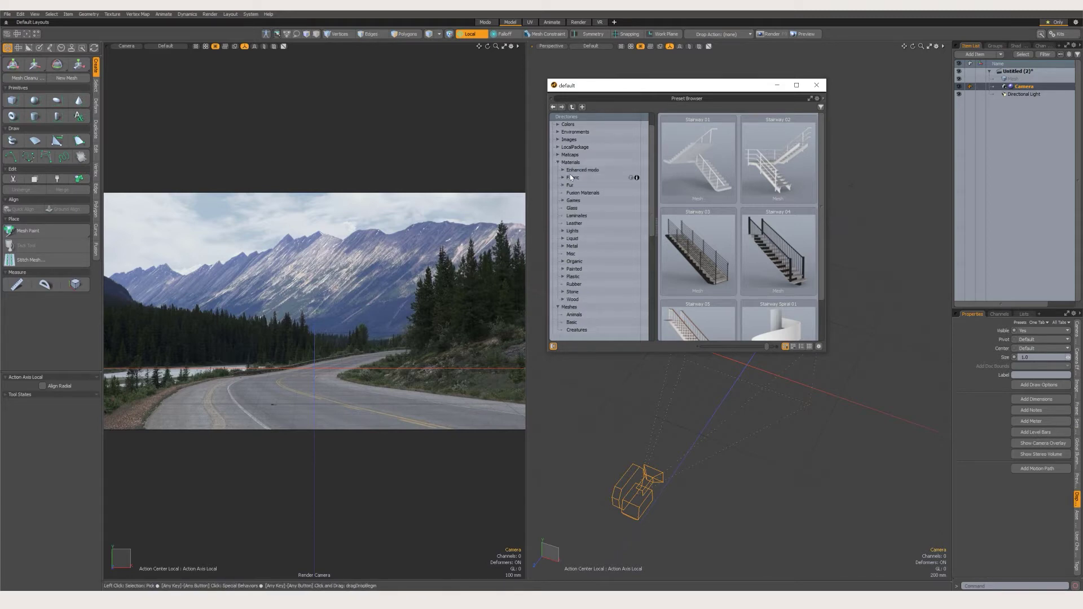
pyautogui.click(581, 170)
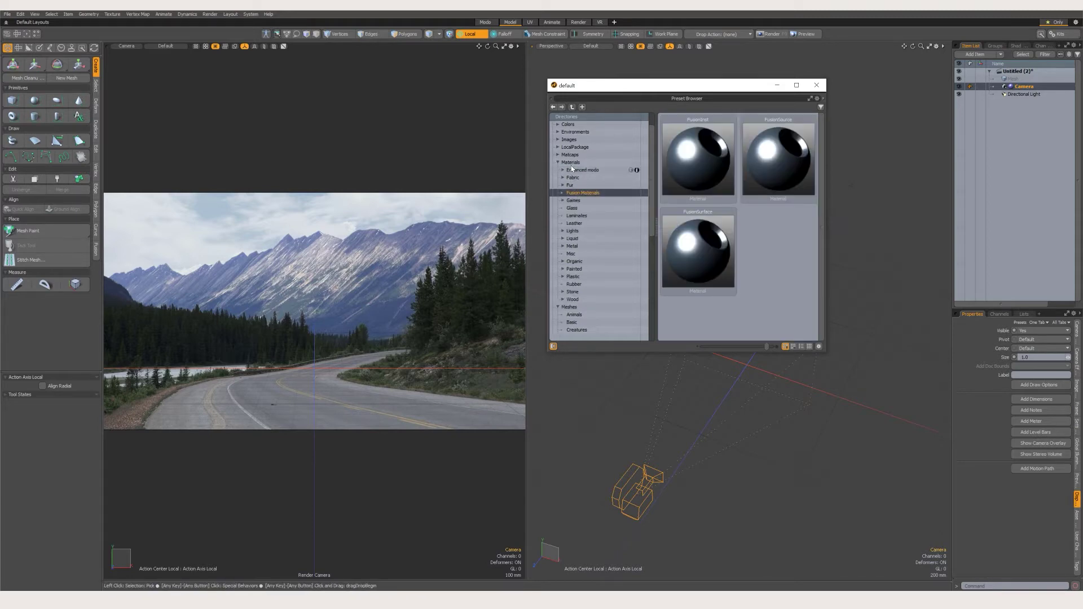
pyautogui.click(571, 162)
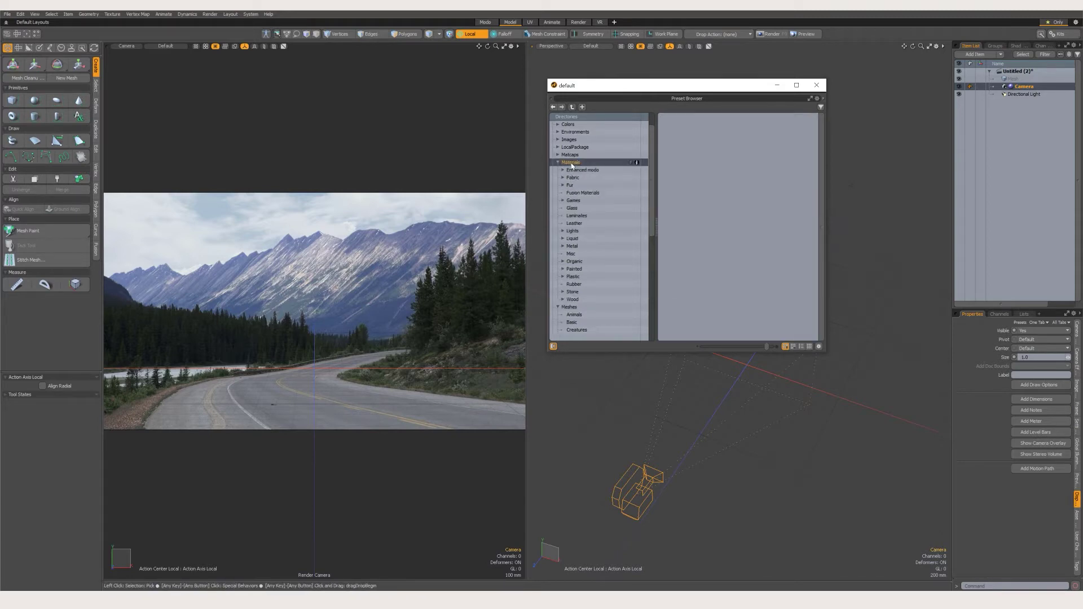
pyautogui.click(558, 132)
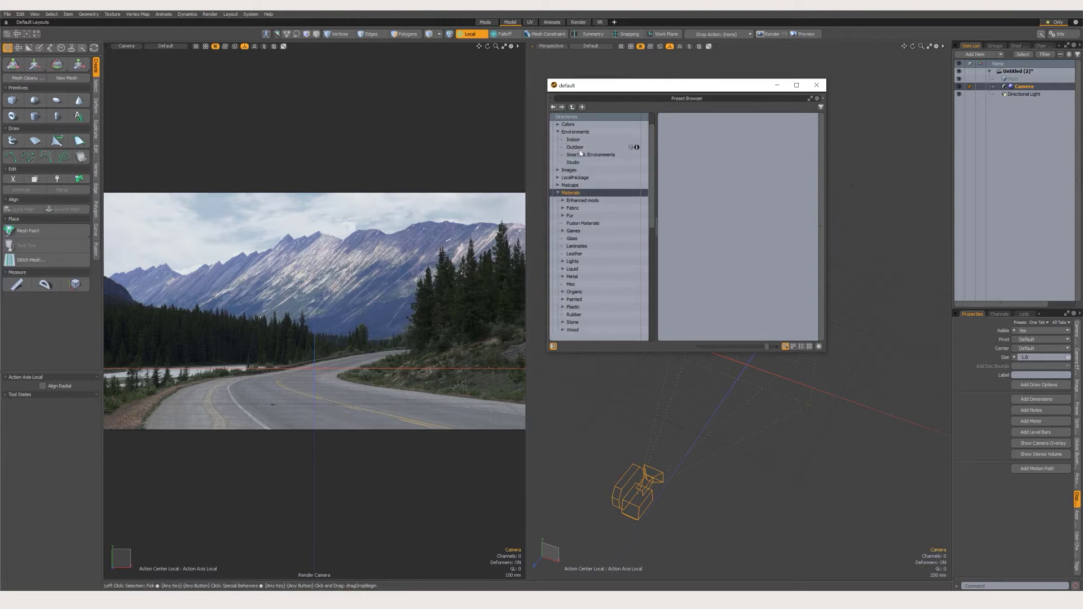
pyautogui.click(580, 149)
pyautogui.click(580, 156)
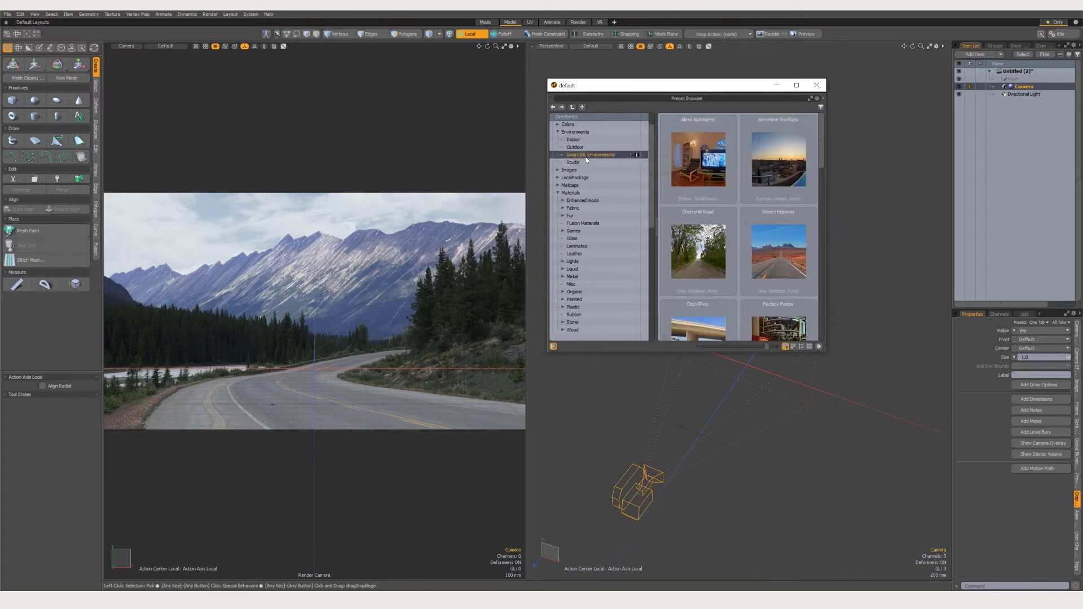
# - Look through the remaining Assets directories and expand Cloud Assets with its Assemblies category to examine the available content
pyautogui.scroll(-4, 587, 207)
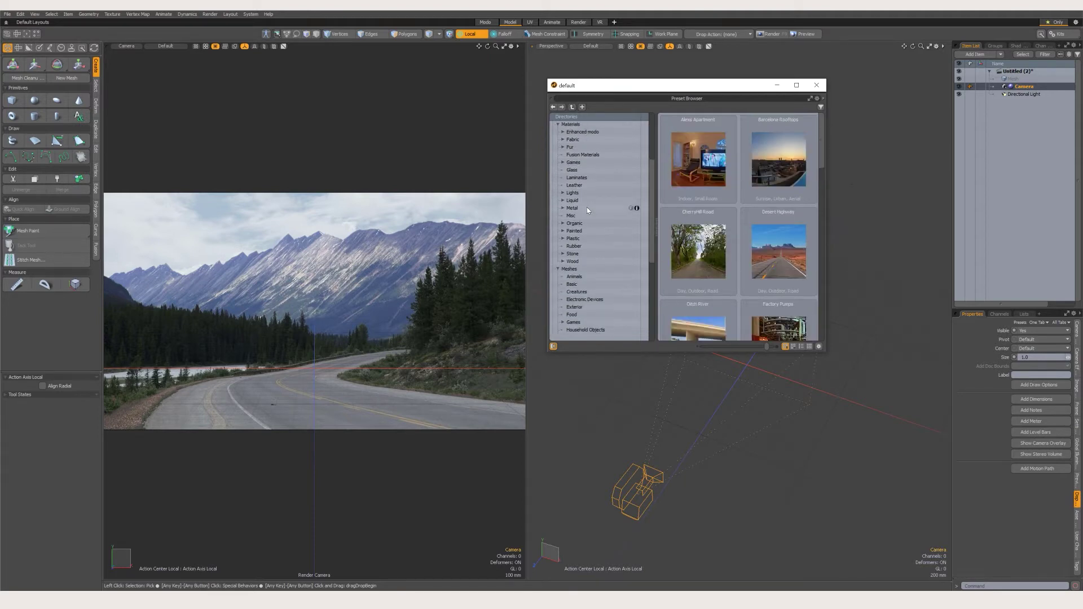
pyautogui.scroll(-5, 587, 220)
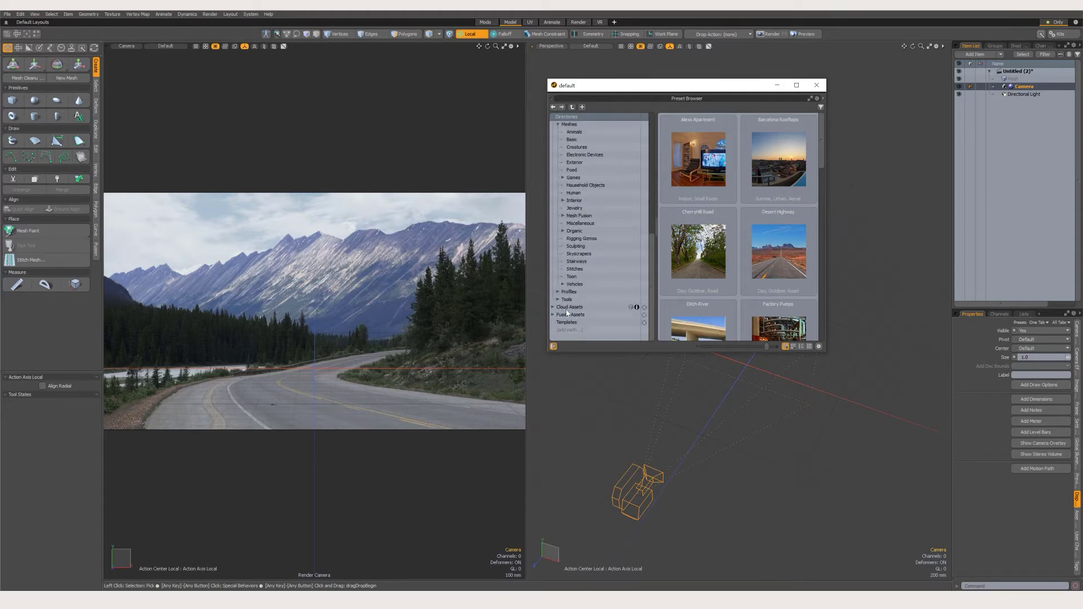
pyautogui.click(554, 308)
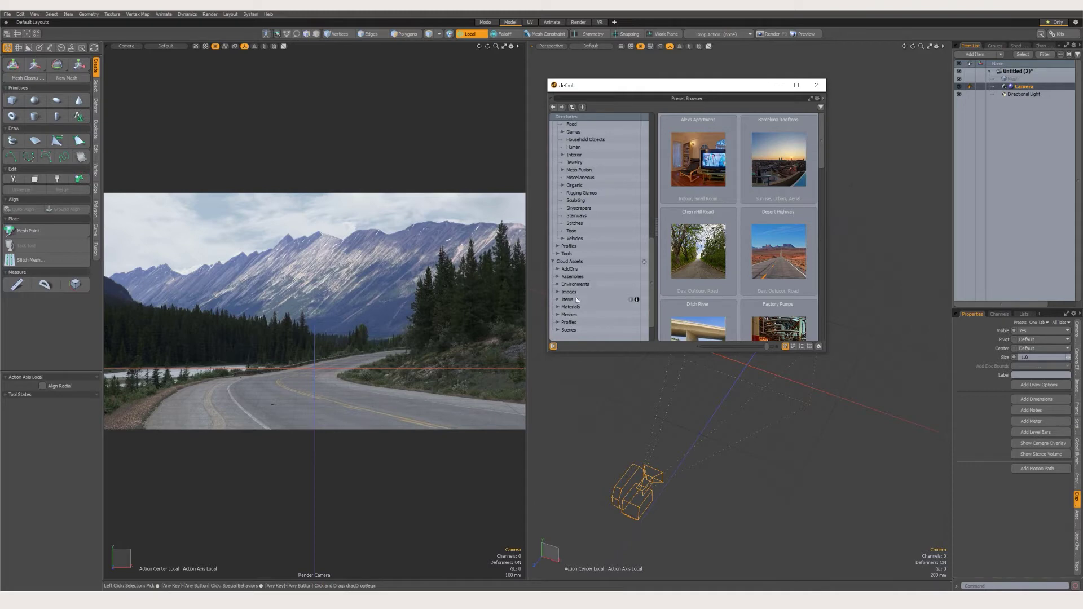
pyautogui.click(563, 285)
pyautogui.scroll(7, 591, 269)
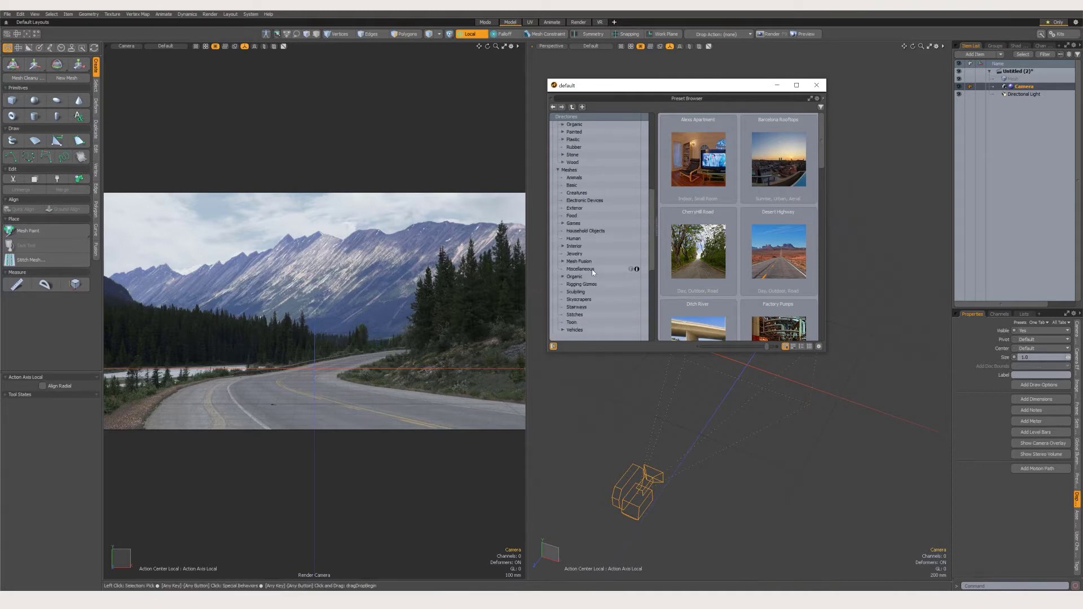
pyautogui.scroll(3, 591, 269)
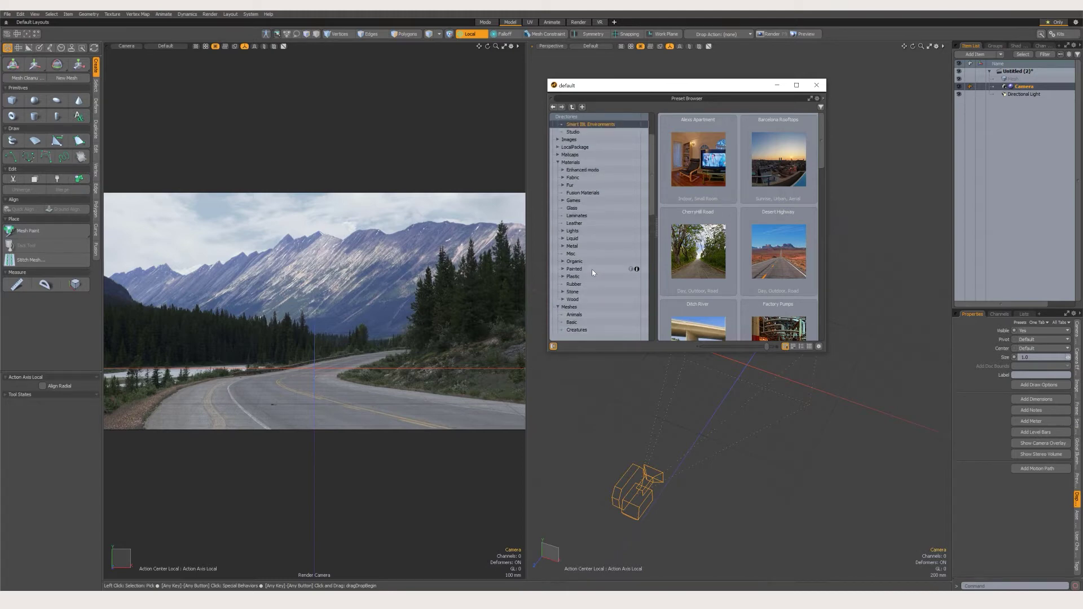
pyautogui.scroll(-8, 591, 269)
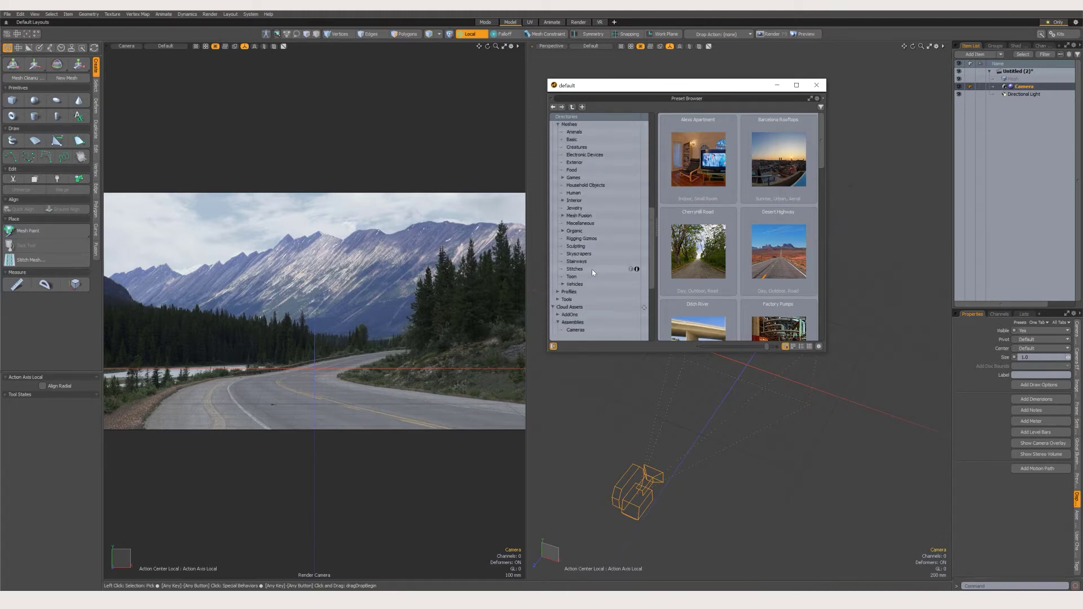
pyautogui.scroll(-1, 591, 269)
# - Add the Alfa Romeo 01 mesh preset from Meshes, Vehicles, Automotive to the scene
pyautogui.click(563, 262)
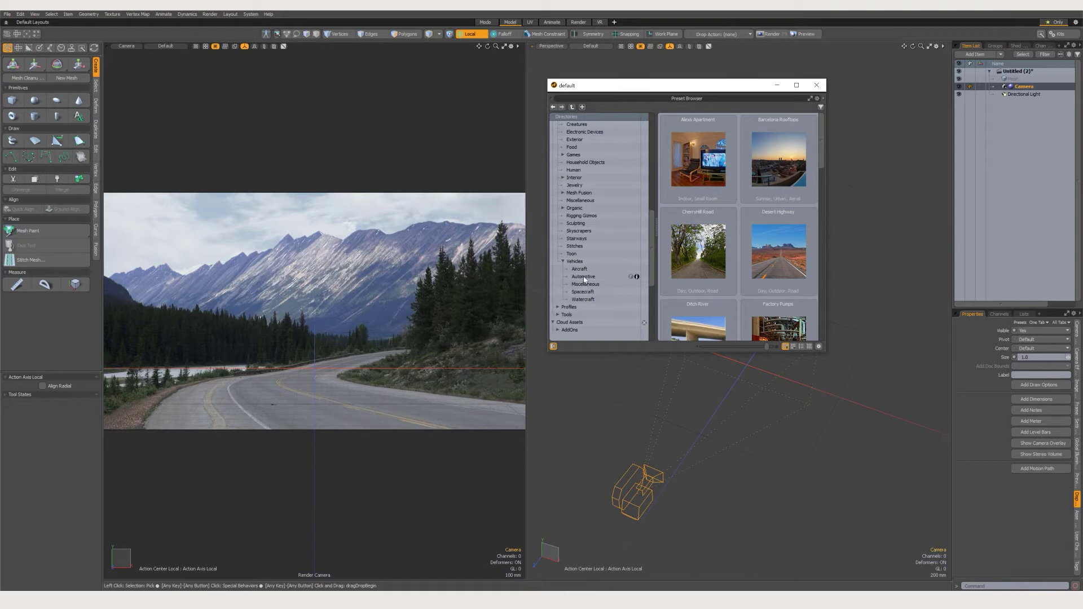
pyautogui.click(584, 277)
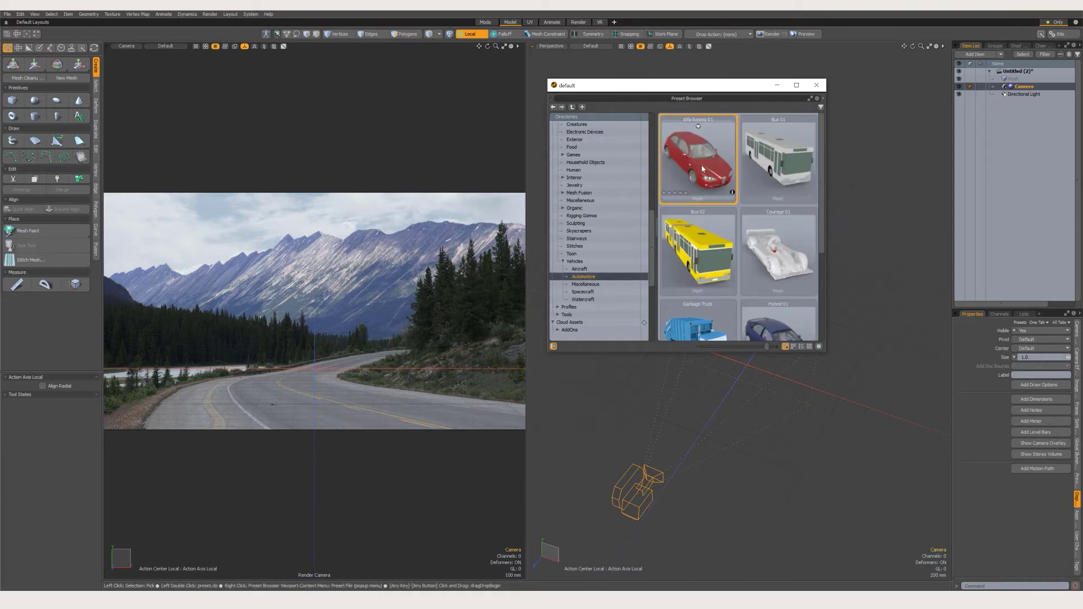
pyautogui.scroll(-2, 702, 164)
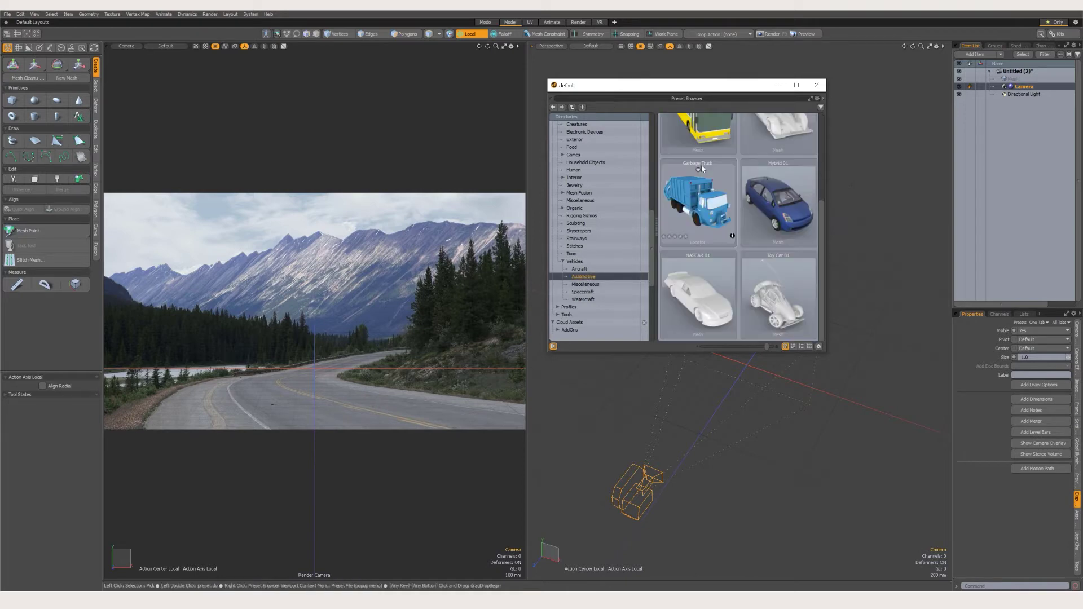
pyautogui.scroll(2, 702, 165)
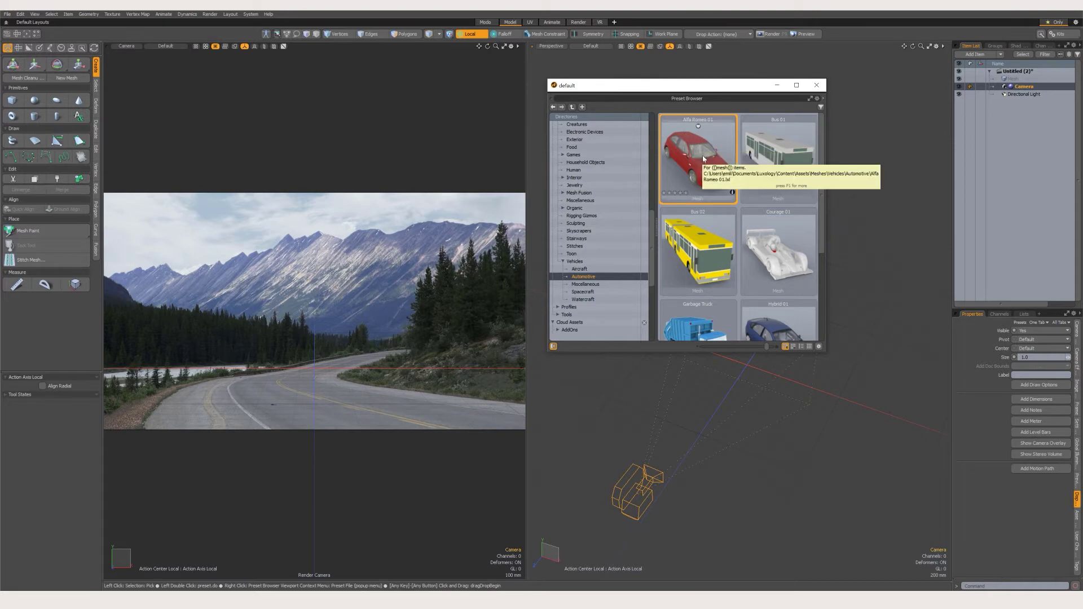
pyautogui.doubleClick(702, 154)
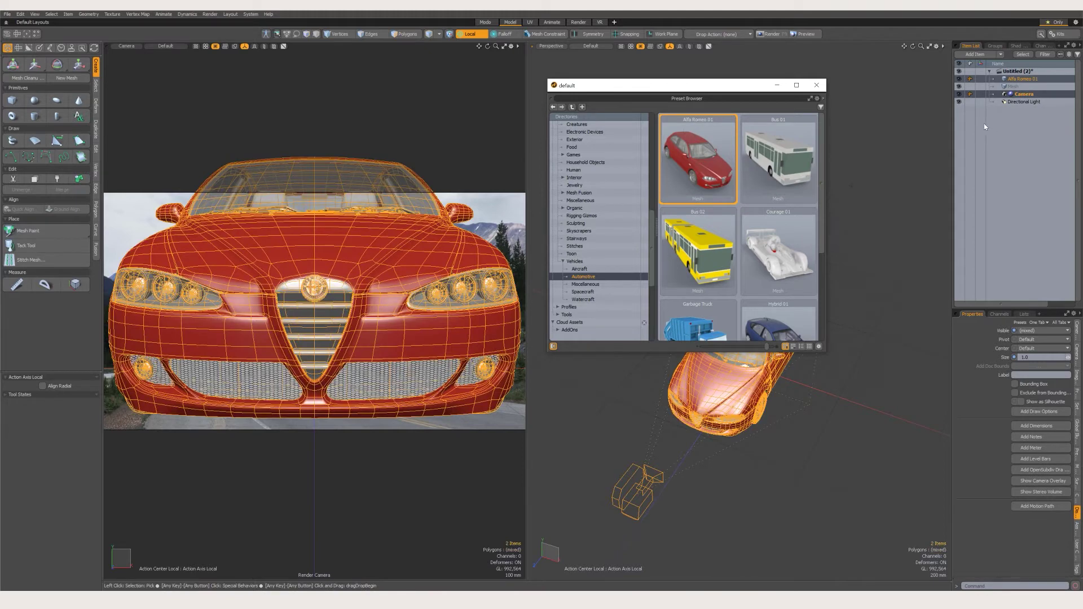
# - Move the Preset Browser off the perspective view, select only the car mesh and close the browser window
pyautogui.click(892, 150)
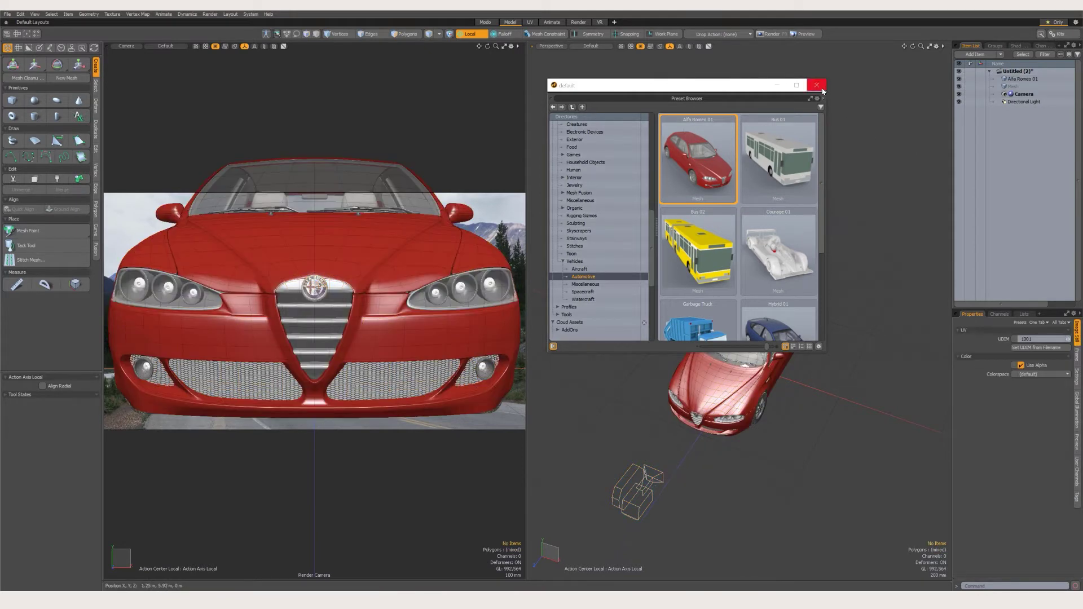
pyautogui.moveTo(755, 88); pyautogui.dragTo(451, 98)
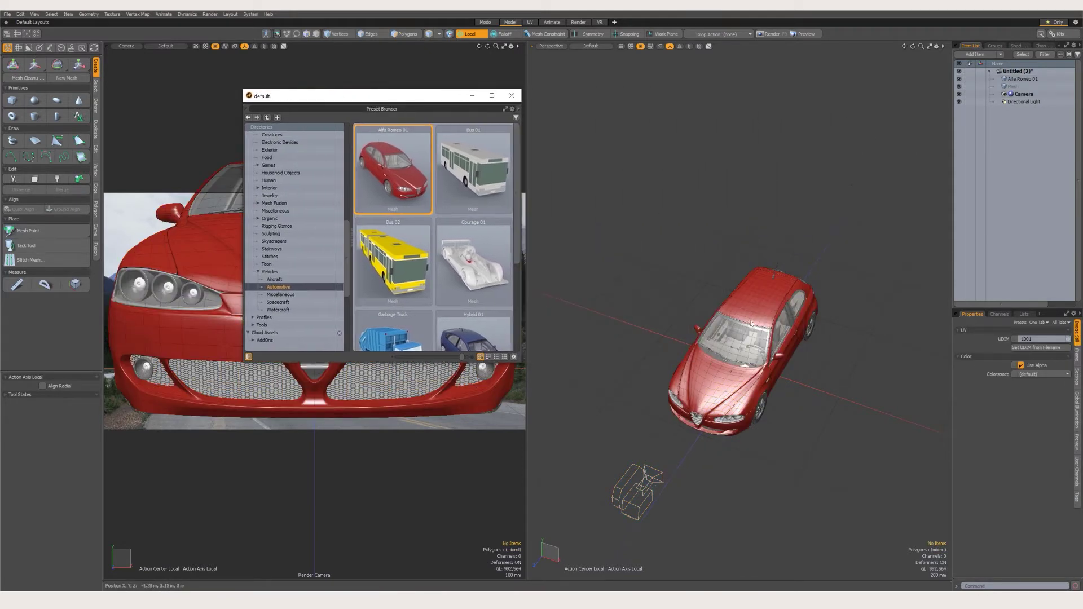
pyautogui.keyDown('alt'); pyautogui.moveTo(751, 324); pyautogui.dragTo(773, 348); pyautogui.keyUp('alt')
pyautogui.click(794, 339)
pyautogui.scroll(5, 751, 312)
pyautogui.scroll(-5, 750, 312)
pyautogui.scroll(3, 773, 349)
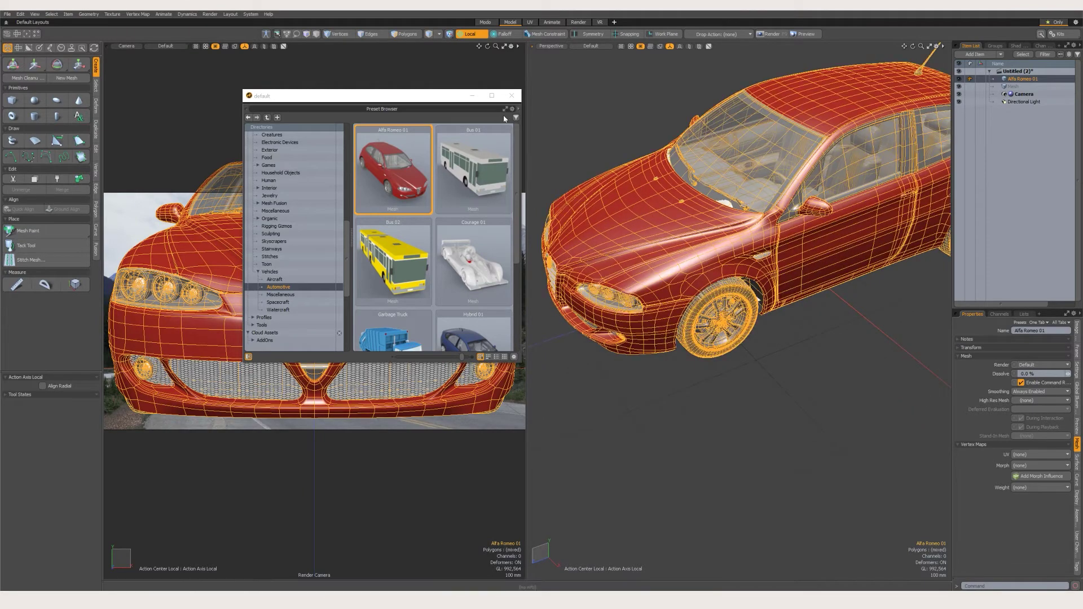
pyautogui.click(511, 95)
# - Try vertex, edge and polygon selection on the car's front tire
pyautogui.keyDown('alt'); pyautogui.moveTo(733, 265); pyautogui.dragTo(745, 279); pyautogui.keyUp('alt')
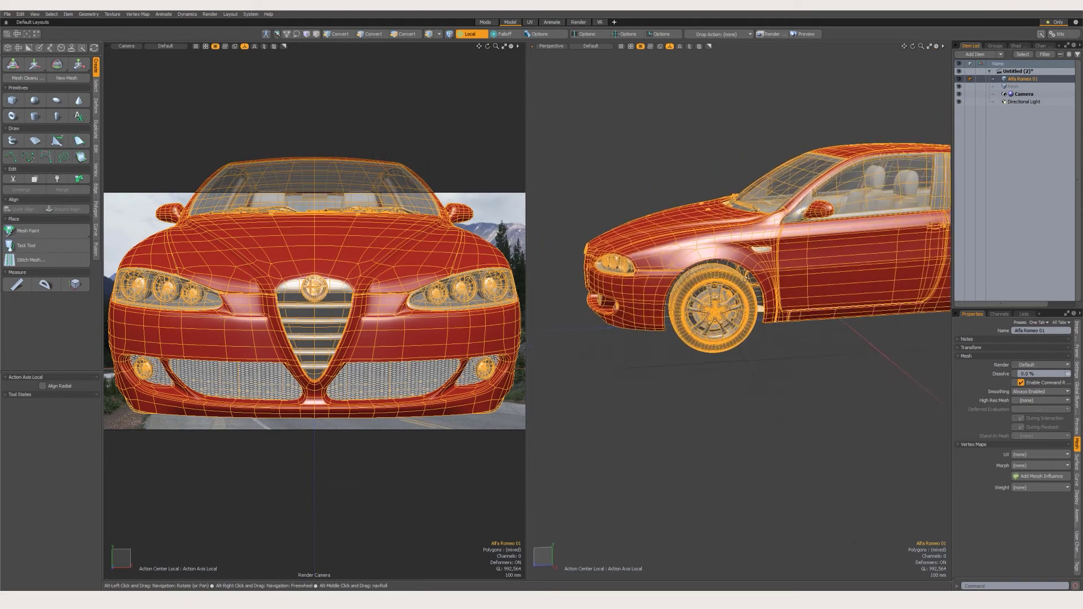
pyautogui.scroll(8, 745, 279)
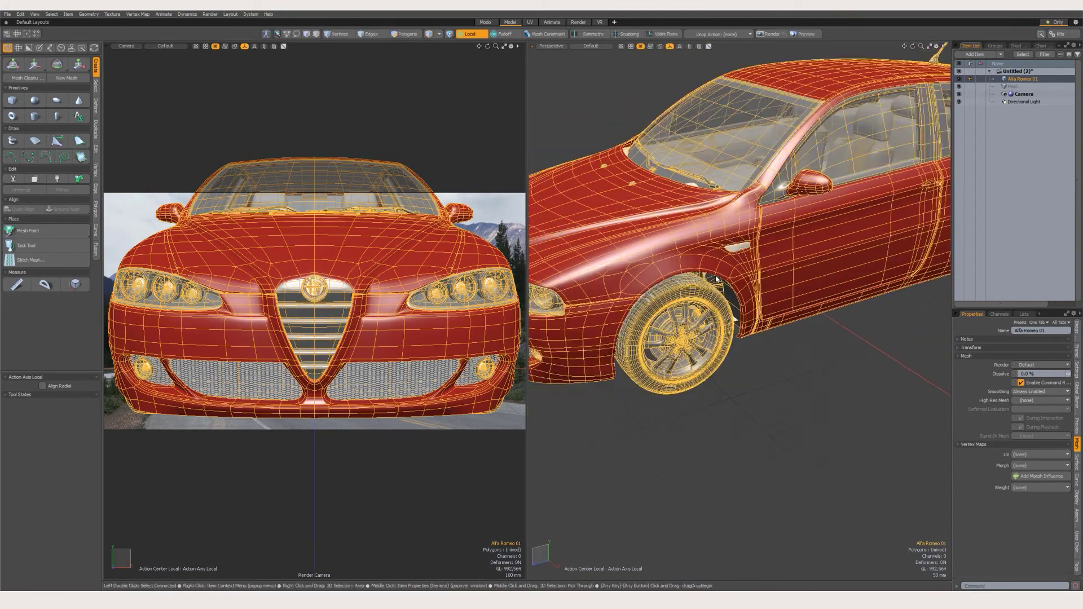
pyautogui.scroll(-5, 691, 282)
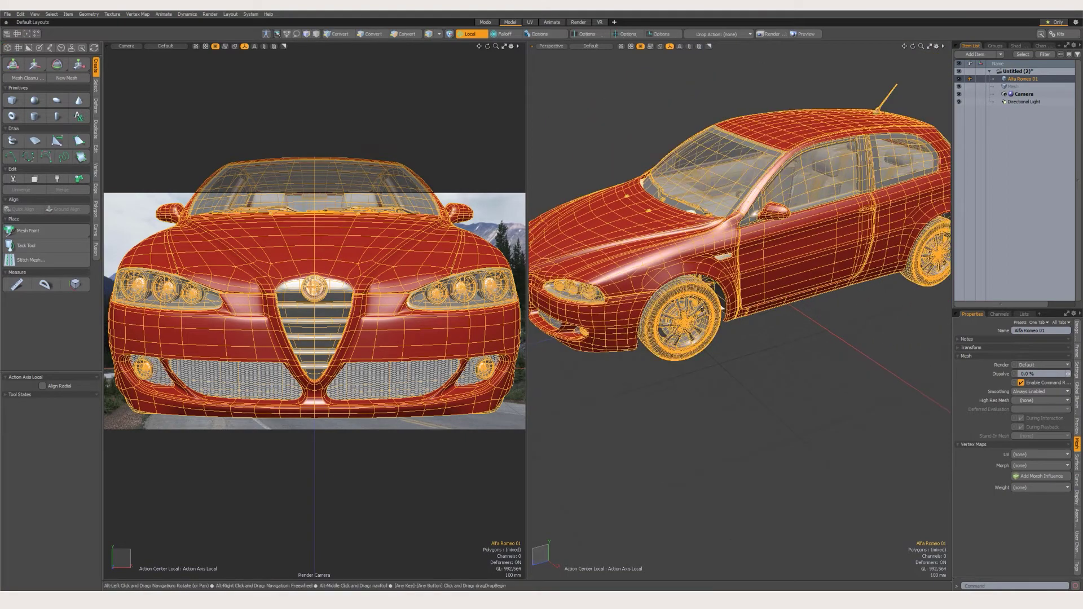
pyautogui.keyDown('alt'); pyautogui.moveTo(691, 282); pyautogui.dragTo(720, 335); pyautogui.keyUp('alt')
pyautogui.scroll(3, 720, 336)
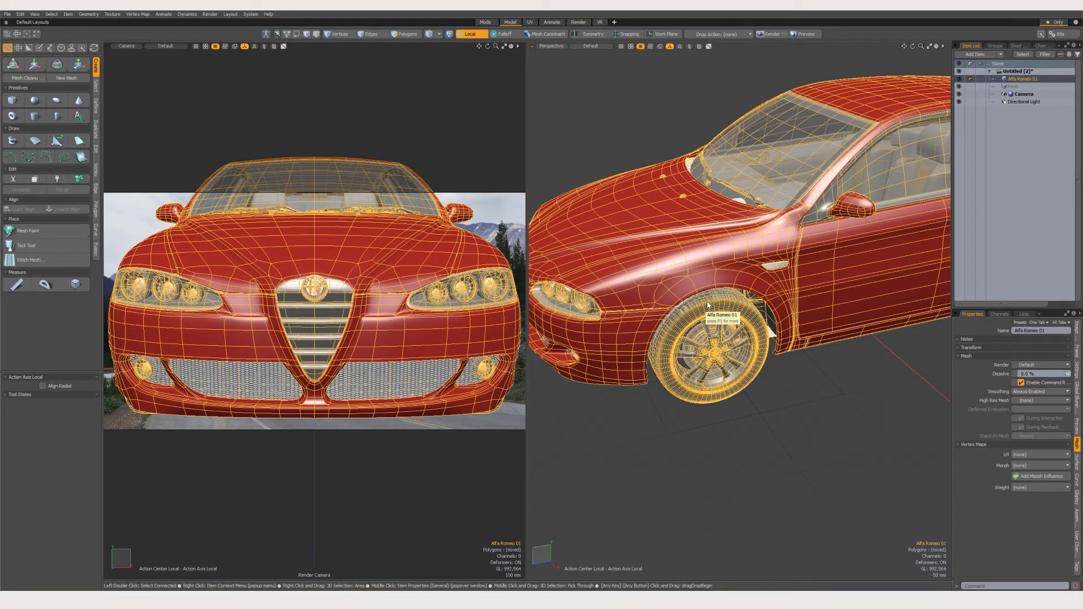
pyautogui.press('1')
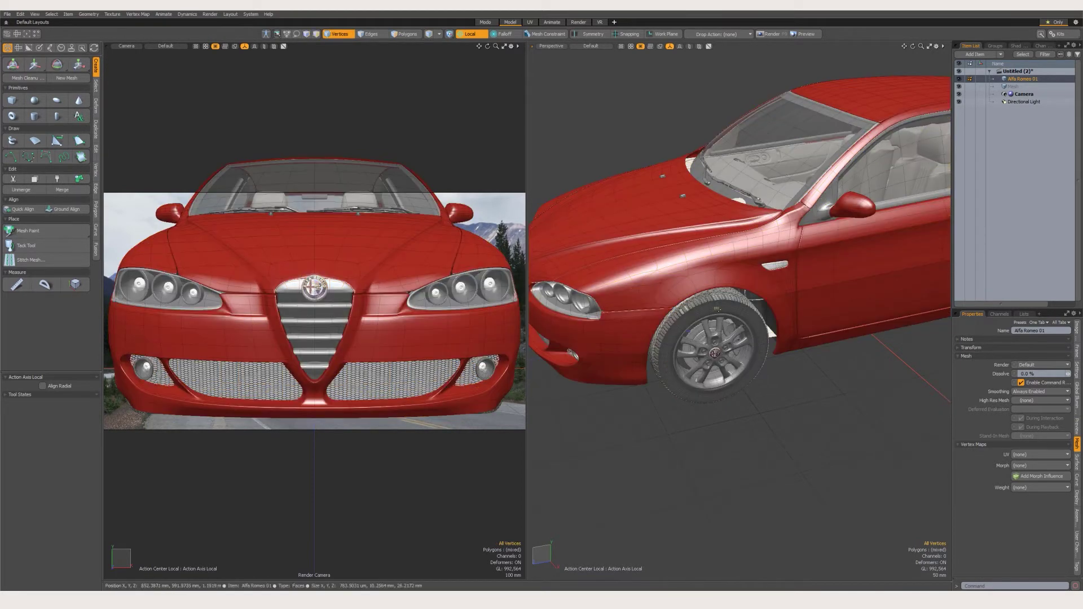
pyautogui.scroll(3, 710, 304)
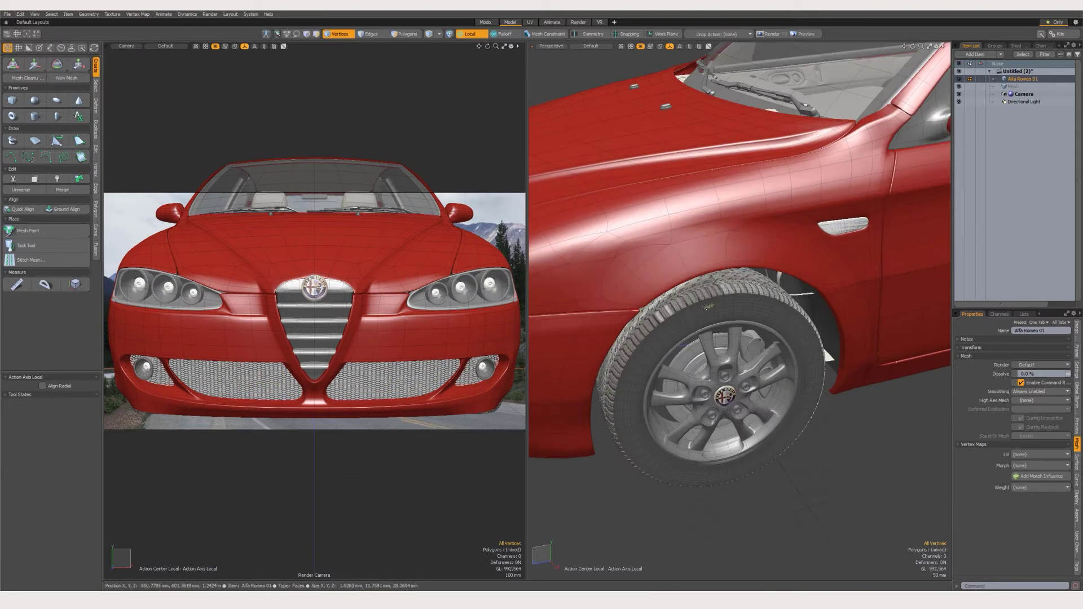
pyautogui.scroll(5, 709, 310)
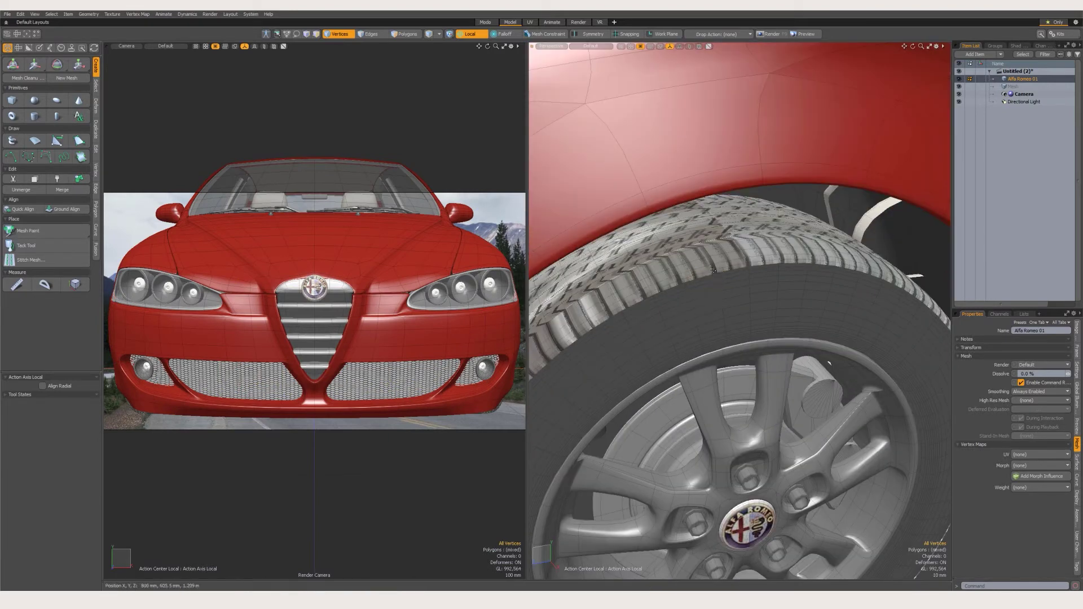
pyautogui.press('2')
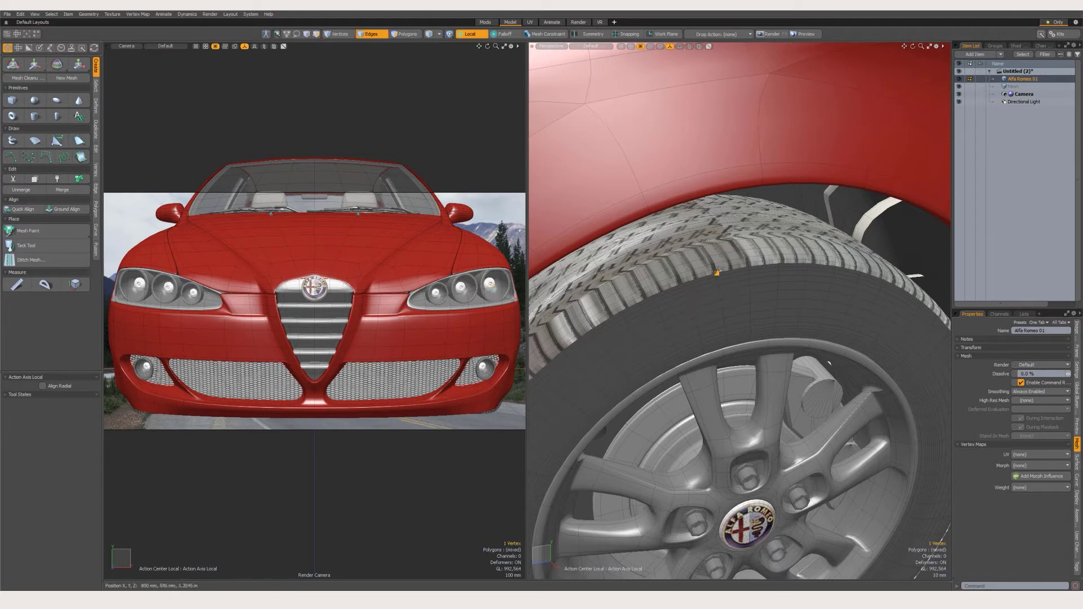
pyautogui.press('3')
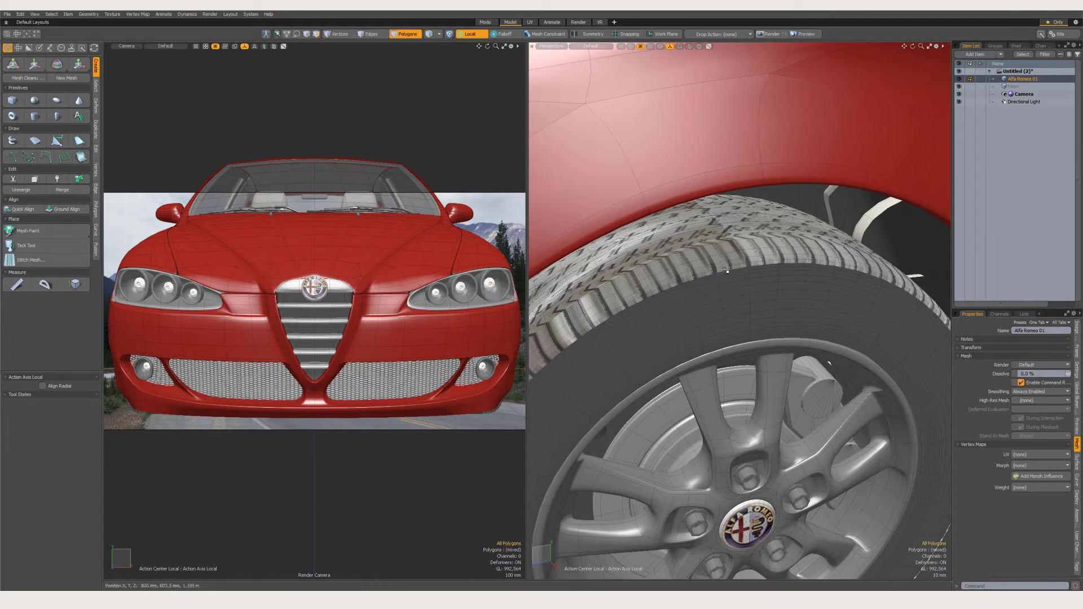
pyautogui.click(701, 289)
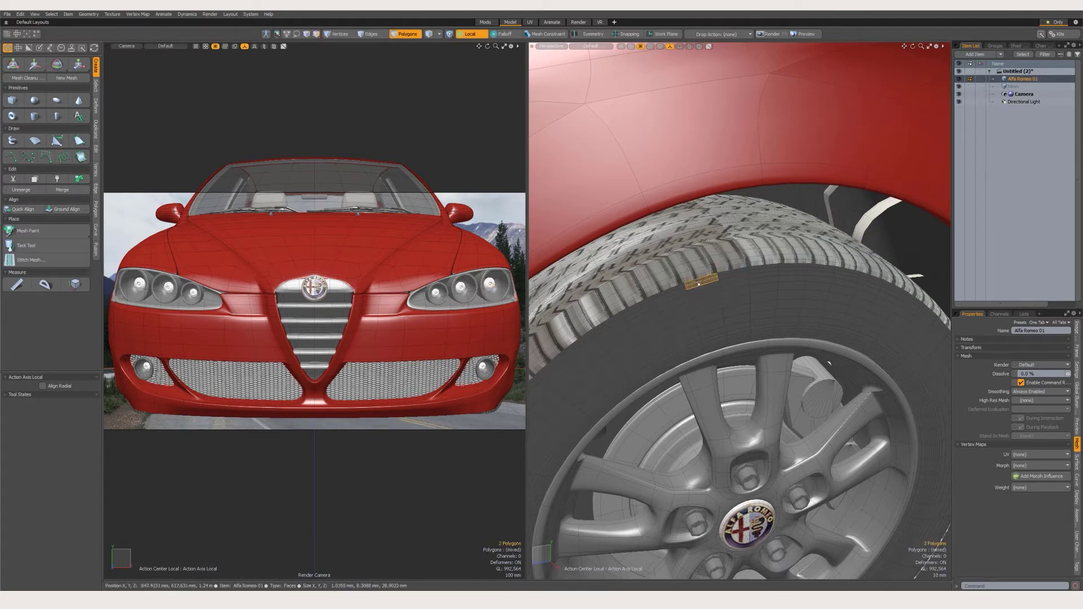
pyautogui.press('2')
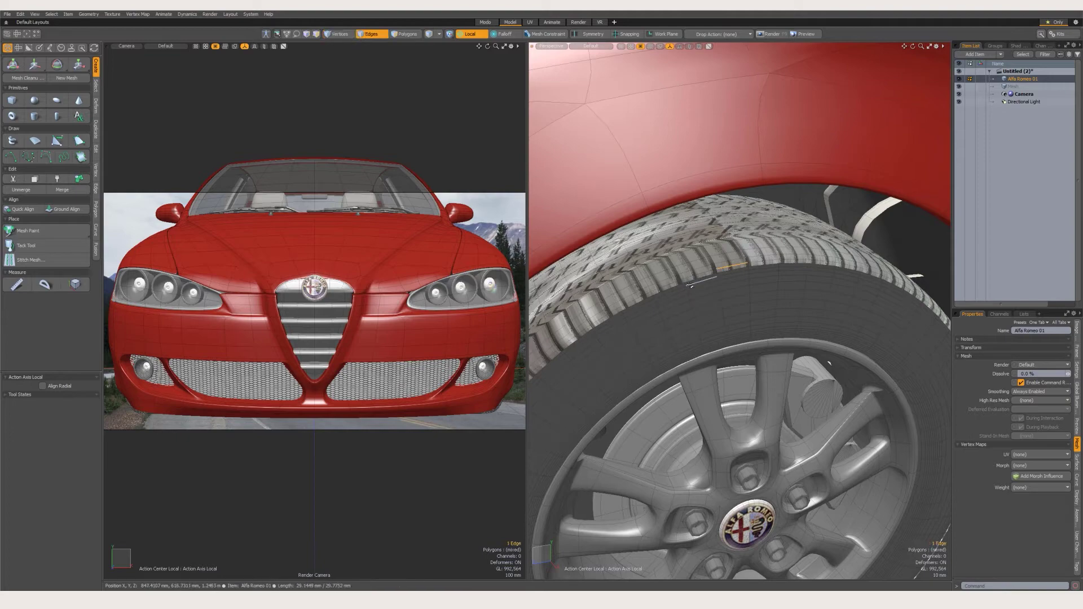
# - Select the whole front tire as connected polygons
pyautogui.press('3')
pyautogui.doubleClick(694, 284)
pyautogui.click(693, 283)
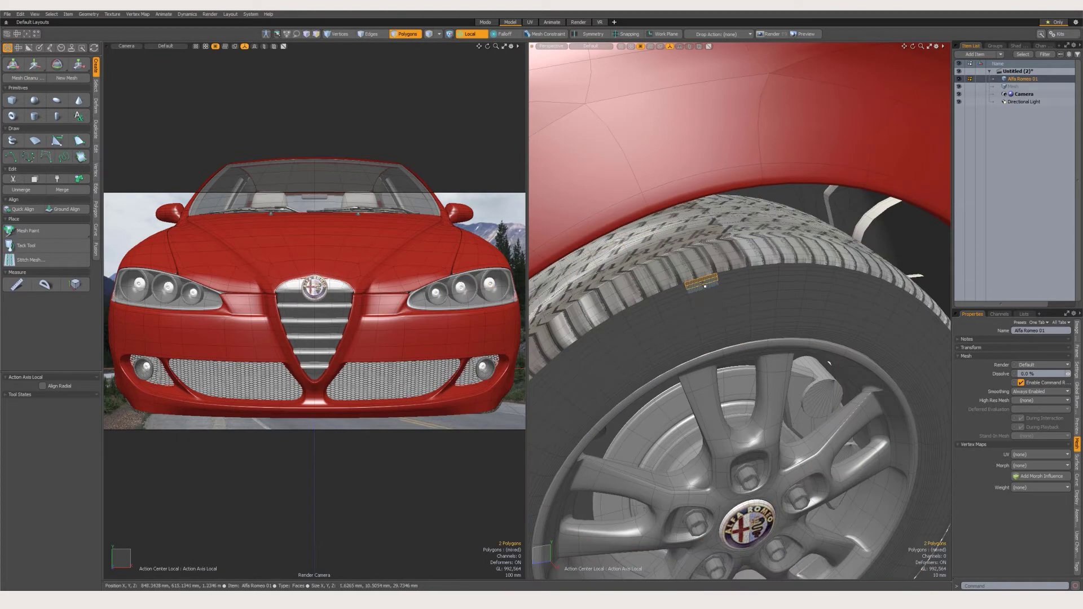
pyautogui.doubleClick(695, 284)
pyautogui.scroll(-3, 704, 289)
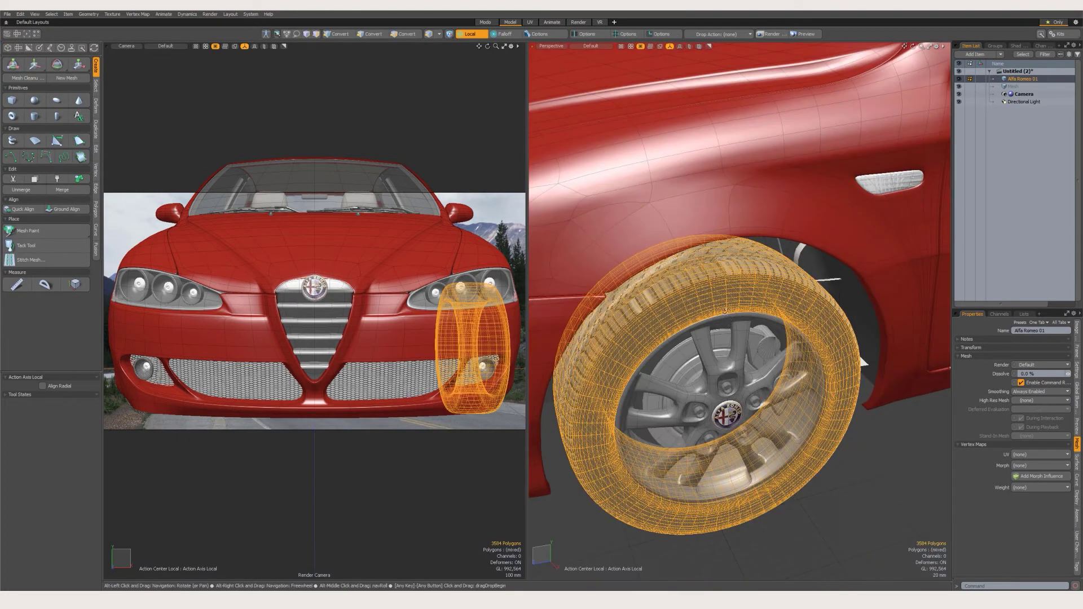
# - Add the front wheel's rim and its five wheel bolts to the tire's polygon selection
pyautogui.keyDown('alt'); pyautogui.moveTo(703, 289); pyautogui.dragTo(687, 263); pyautogui.keyUp('alt')
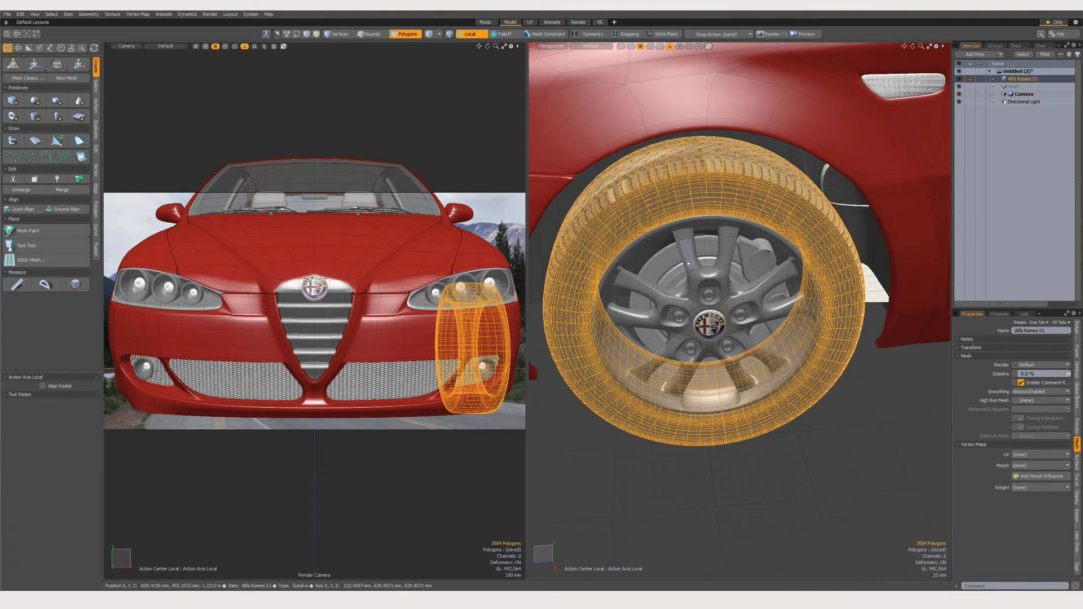
pyautogui.keyDown('shift'); pyautogui.doubleClick(704, 288); pyautogui.keyUp('shift')
pyautogui.keyDown('shift'); pyautogui.doubleClick(709, 294); pyautogui.keyUp('shift')
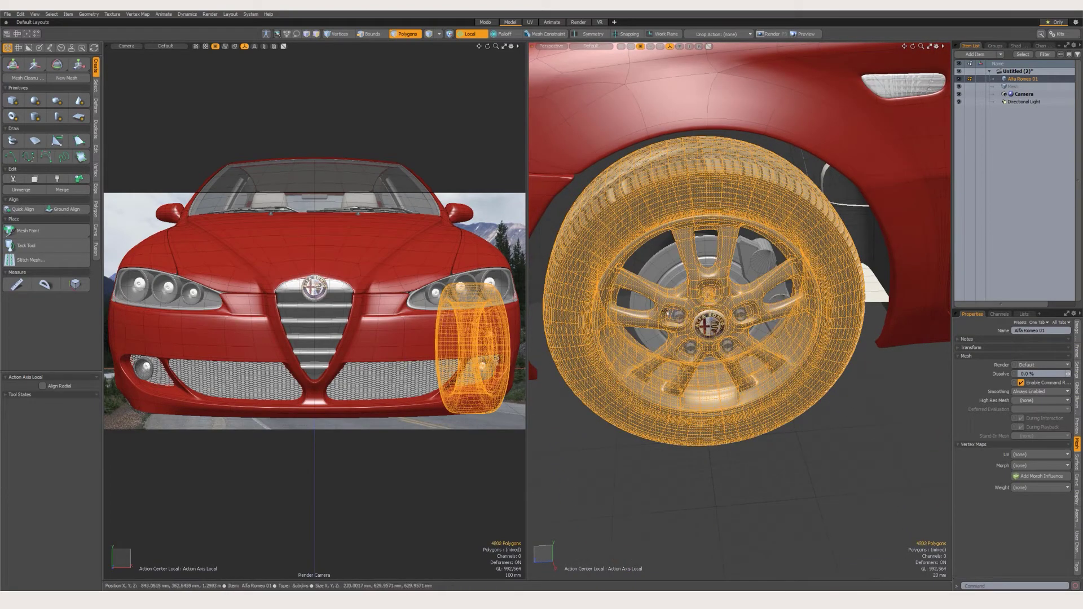
pyautogui.keyDown('shift'); pyautogui.doubleClick(678, 314); pyautogui.keyUp('shift')
pyautogui.keyDown('shift'); pyautogui.doubleClick(690, 348); pyautogui.keyUp('shift')
pyautogui.keyDown('shift'); pyautogui.doubleClick(727, 347); pyautogui.keyUp('shift')
pyautogui.keyDown('shift'); pyautogui.doubleClick(741, 314); pyautogui.keyUp('shift')
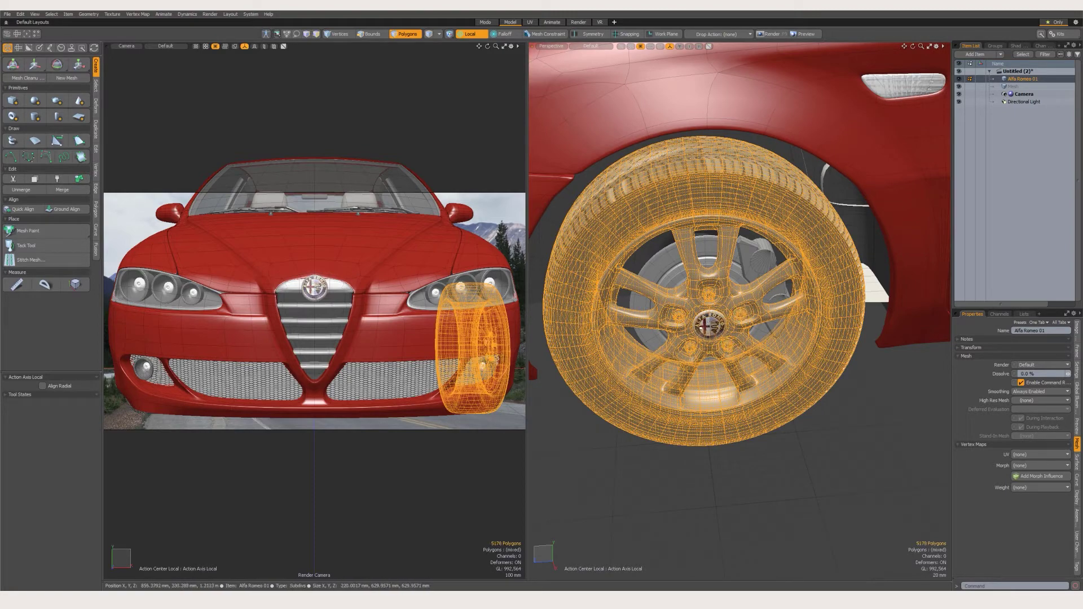
# - Add the center badge to the left front wheel's polygon selection and cut the wheel out of the car mesh
pyautogui.keyDown('shift'); pyautogui.doubleClick(700, 327); pyautogui.keyUp('shift')
pyautogui.hotkey('shift', 'a')
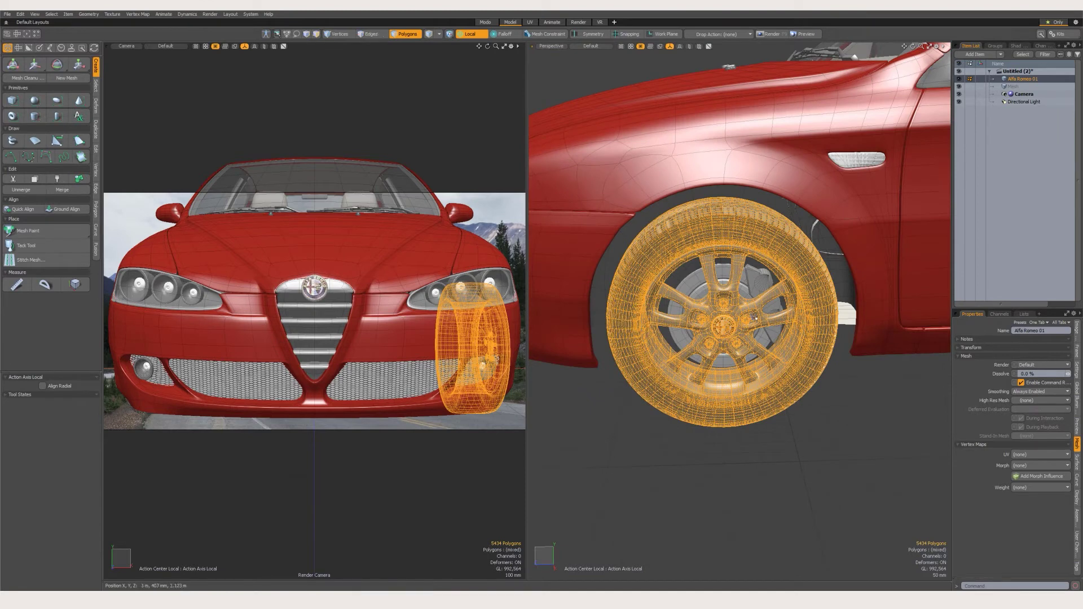
pyautogui.press('Delete')
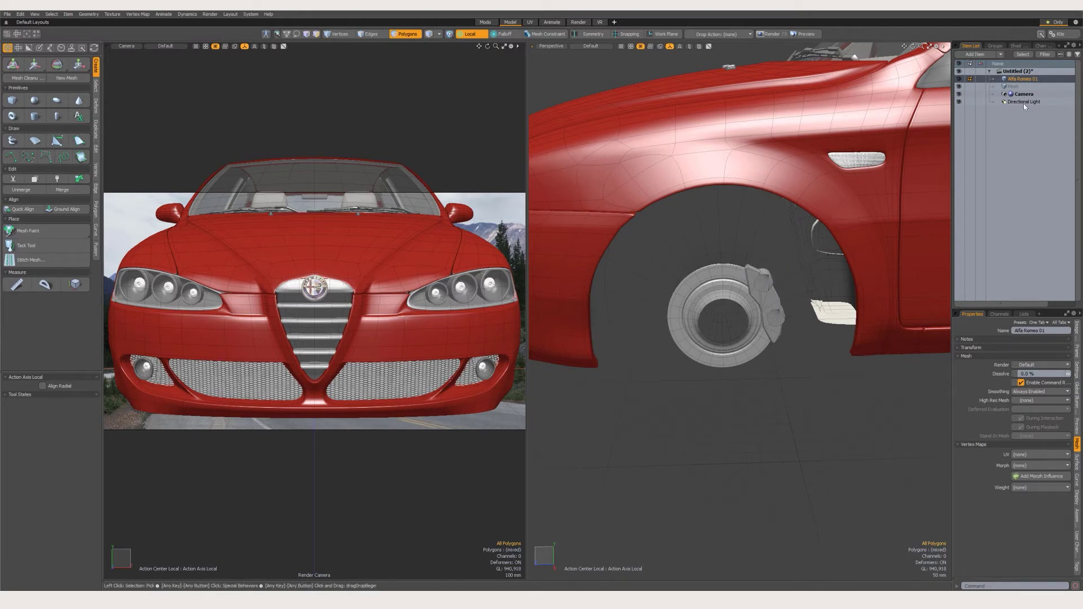
# - Delete the empty mesh item and paste the cut wheel into a new mesh item
pyautogui.click(1072, 86)
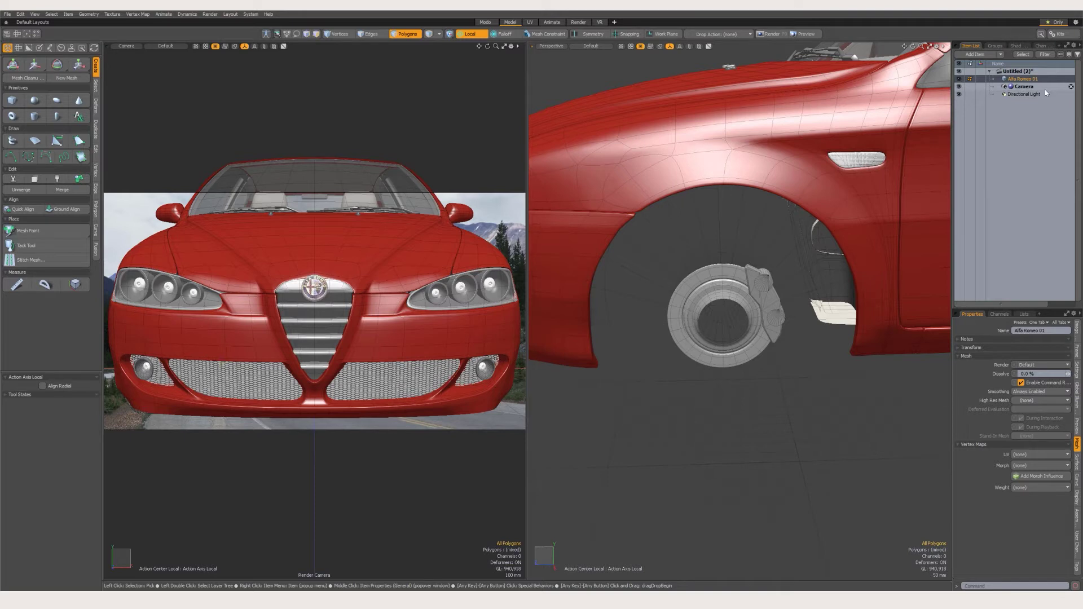
pyautogui.hotkey('ctrl', 'z')
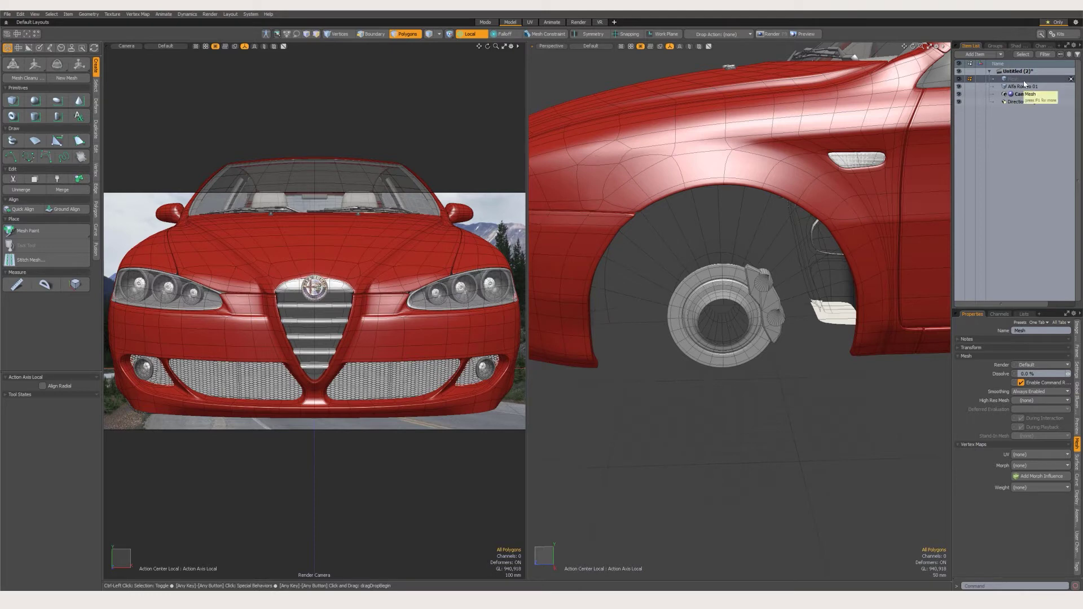
pyautogui.click(1024, 81)
pyautogui.keyDown('alt'); pyautogui.moveTo(750, 293); pyautogui.dragTo(827, 316); pyautogui.keyUp('alt')
pyautogui.press('3')
pyautogui.scroll(5, 831, 303)
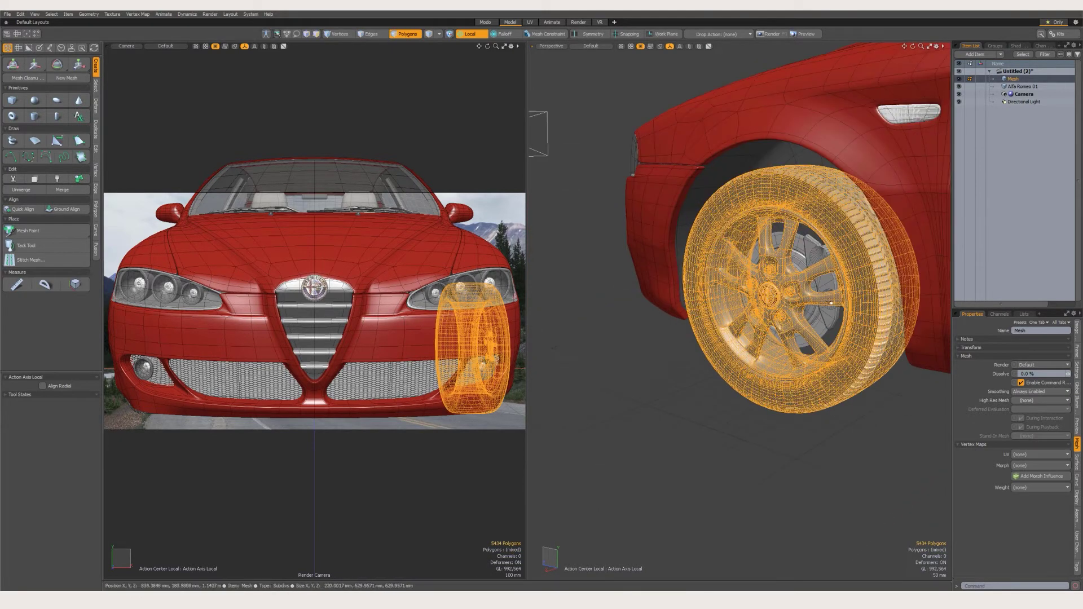
# - Rename the left front wheel's mesh item as Wheel_L_F
pyautogui.click(1014, 79)
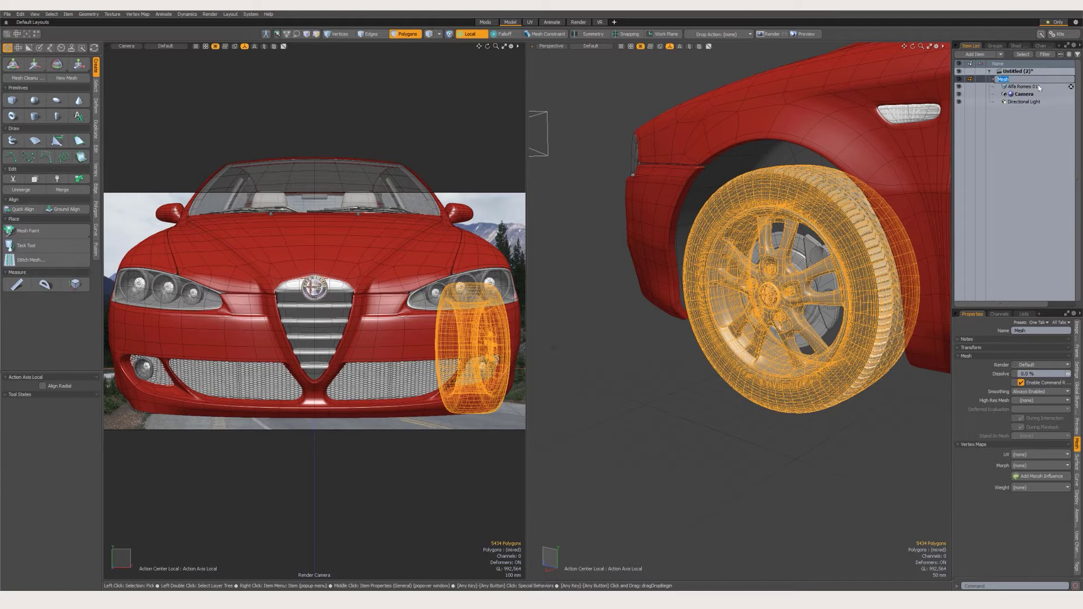
pyautogui.write('Wheel_L_F')
pyautogui.press('Return')
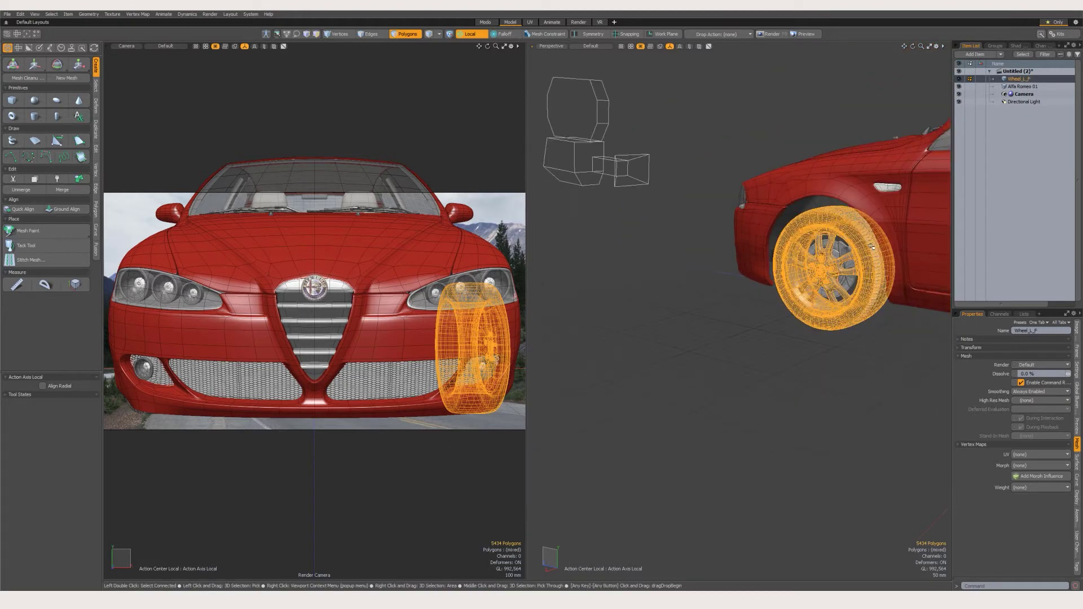
# - Select the tire and rim of the right front wheel in the Alfa Romeo 01 mesh as connected polygons
pyautogui.scroll(-3, 739, 245)
pyautogui.keyDown('alt'); pyautogui.moveTo(853, 293); pyautogui.dragTo(795, 304); pyautogui.keyUp('alt')
pyautogui.click(806, 288)
pyautogui.press('3')
pyautogui.doubleClick(806, 288)
pyautogui.keyDown('shift'); pyautogui.doubleClick(735, 185); pyautogui.keyUp('shift')
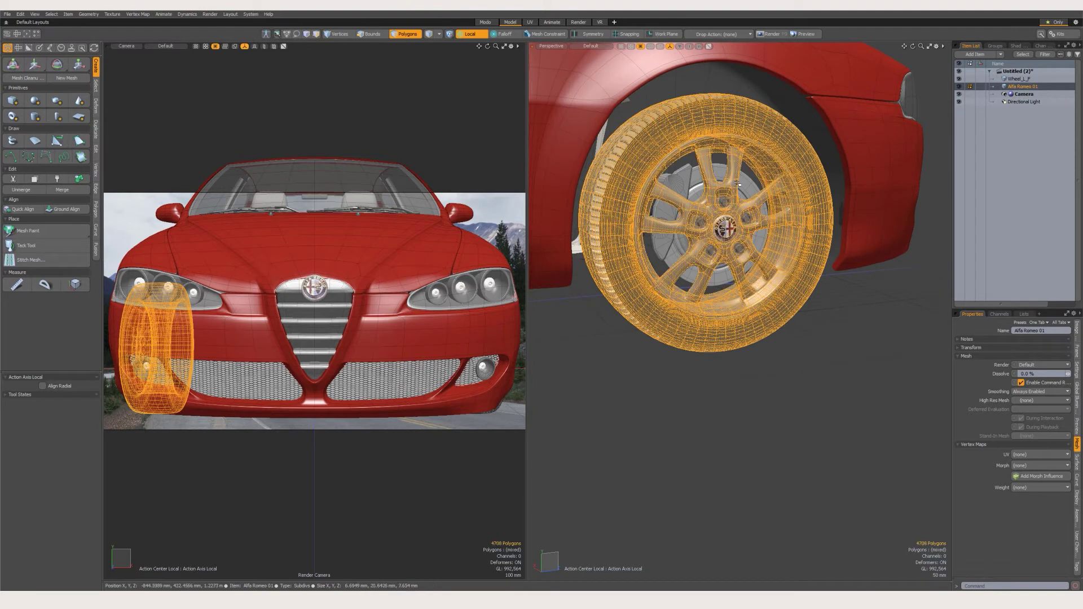
# - Add the wheel bolts and center badge to the right front wheel's polygon selection
pyautogui.keyDown('shift'); pyautogui.doubleClick(702, 239); pyautogui.keyUp('shift')
pyautogui.keyDown('shift'); pyautogui.doubleClick(738, 248); pyautogui.keyUp('shift')
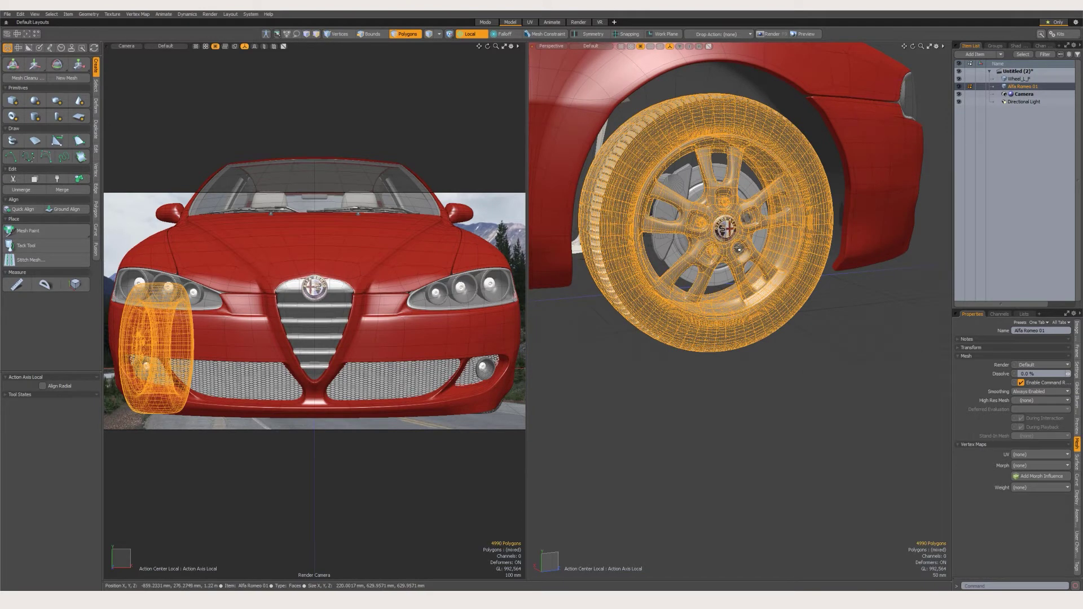
pyautogui.keyDown('shift'); pyautogui.doubleClick(746, 222); pyautogui.keyUp('shift')
pyautogui.keyDown('shift'); pyautogui.doubleClick(746, 222); pyautogui.keyUp('shift')
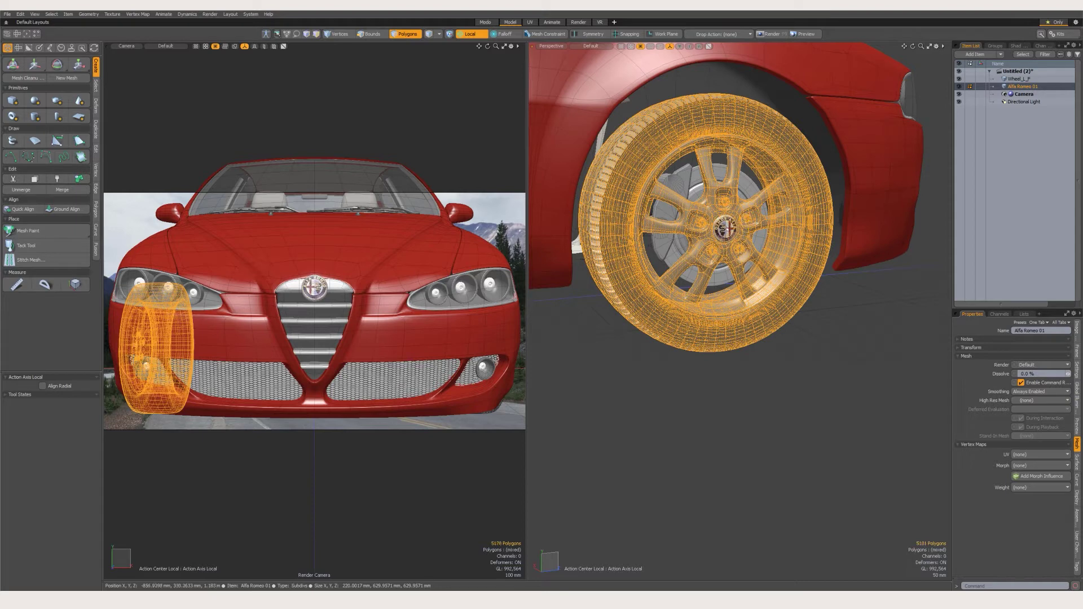
pyautogui.keyDown('shift'); pyautogui.doubleClick(726, 232); pyautogui.keyUp('shift')
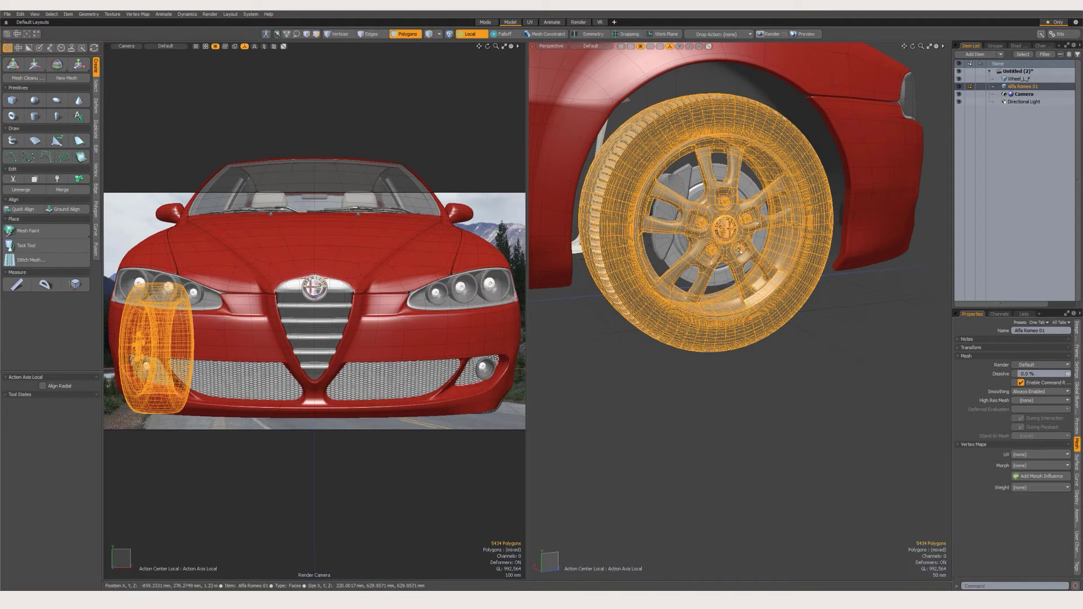
# - Move the selected right front wheel out of the car mesh into a new mesh item named Wheel_R_F
pyautogui.scroll(-5, 740, 305)
pyautogui.keyDown('alt'); pyautogui.moveTo(740, 305); pyautogui.dragTo(725, 276); pyautogui.keyUp('alt')
pyautogui.scroll(5, 725, 277)
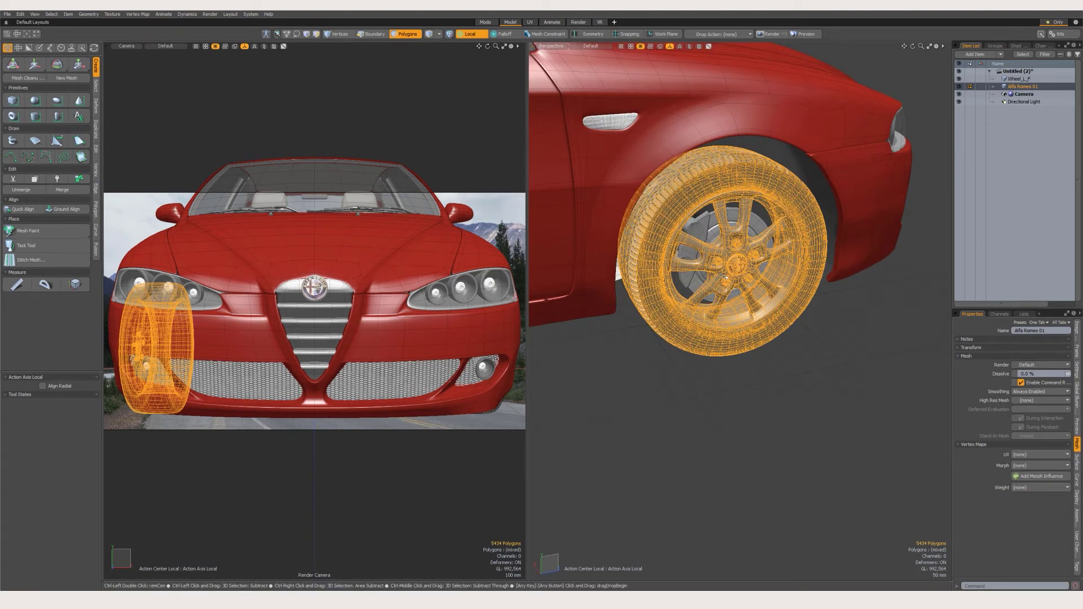
pyautogui.hotkey('ctrl', 'x')
pyautogui.press('n')
pyautogui.hotkey('ctrl', 'v')
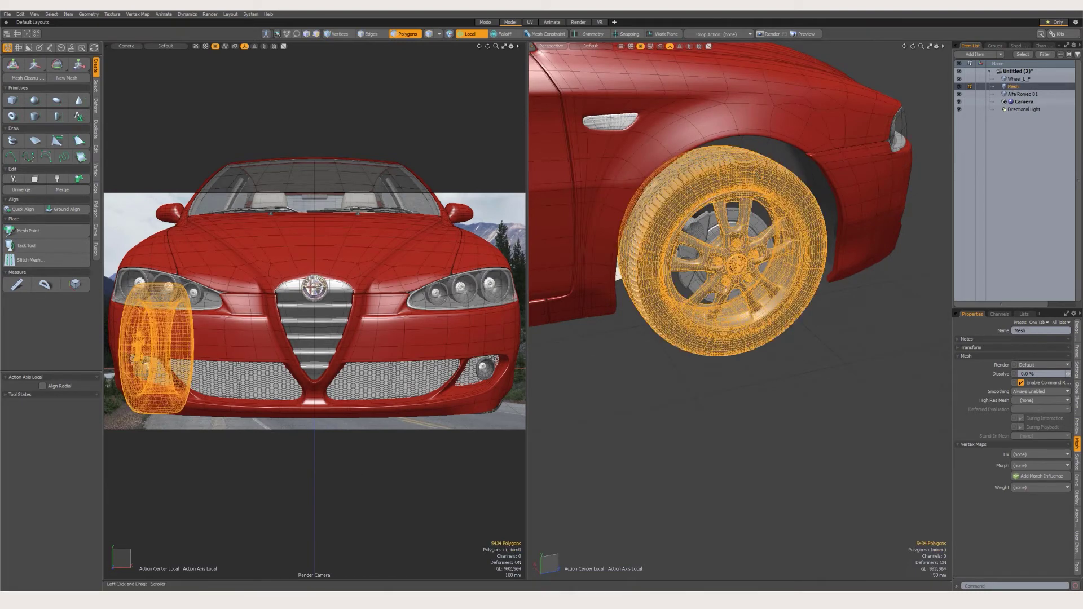
pyautogui.doubleClick(1039, 88)
pyautogui.write('Wheel_R_F')
pyautogui.press('Return')
# - Select the left rear wheel's tire, rim, bolts and center badge in the Alfa Romeo 01 mesh
pyautogui.click(1022, 94)
pyautogui.scroll(-5, 739, 282)
pyautogui.keyDown('alt'); pyautogui.moveTo(677, 316); pyautogui.dragTo(835, 316); pyautogui.keyUp('alt')
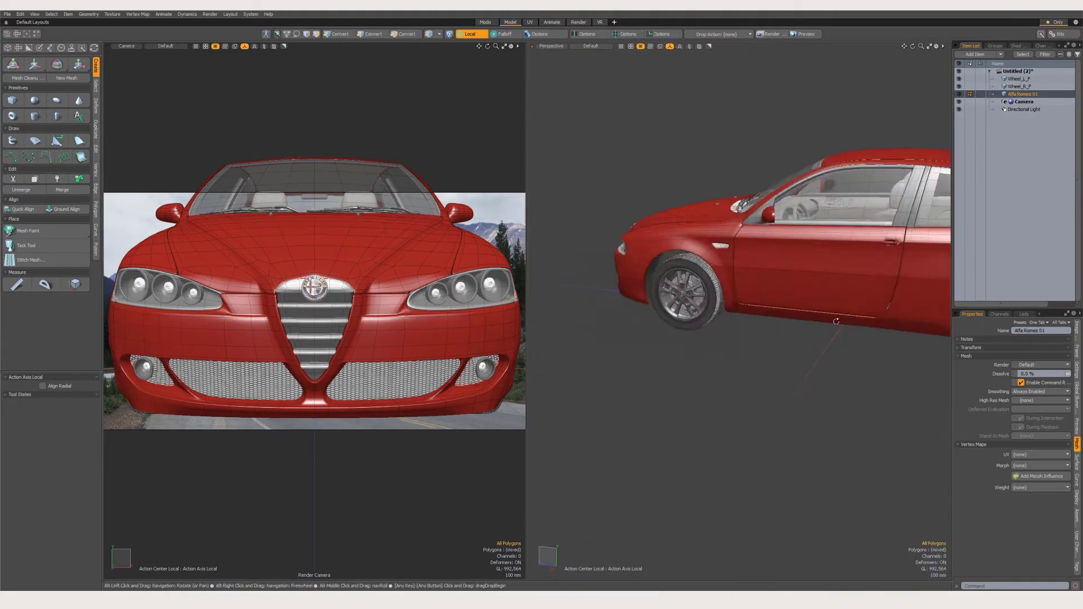
pyautogui.scroll(5, 739, 338)
pyautogui.doubleClick(737, 435)
pyautogui.keyDown('shift'); pyautogui.doubleClick(722, 328); pyautogui.keyUp('shift')
pyautogui.keyDown('shift'); pyautogui.doubleClick(739, 366); pyautogui.keyUp('shift')
pyautogui.keyDown('shift'); pyautogui.doubleClick(737, 393); pyautogui.keyUp('shift')
pyautogui.keyDown('shift'); pyautogui.doubleClick(710, 384); pyautogui.keyUp('shift')
pyautogui.keyDown('shift'); pyautogui.doubleClick(768, 385); pyautogui.keyUp('shift')
# - Move the selected left rear wheel into a new mesh item named Wheel_L_B
pyautogui.hotkey('ctrl', 'x')
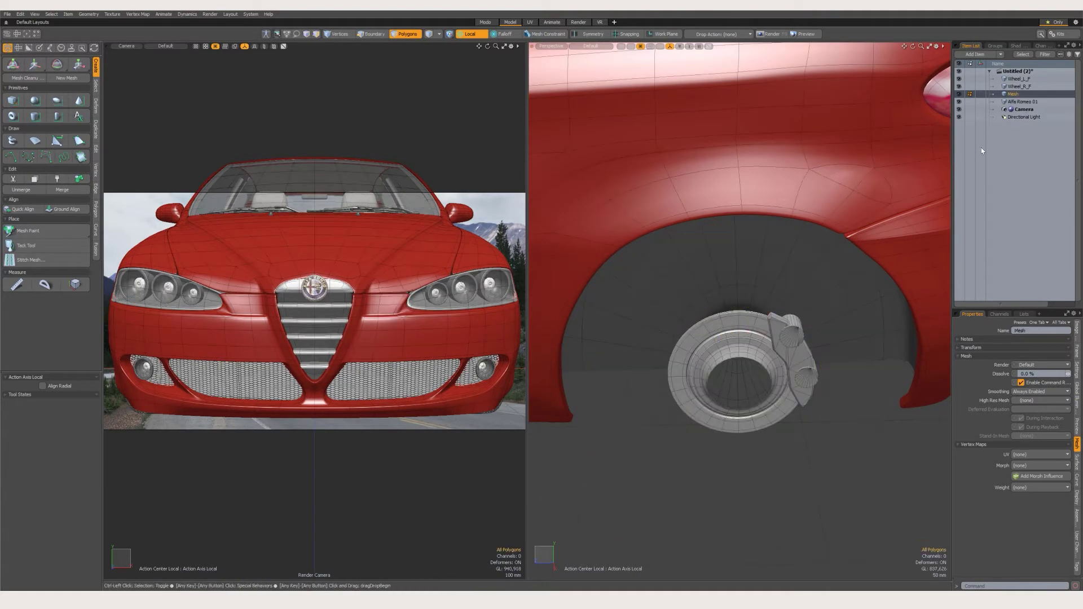
pyautogui.press('n')
pyautogui.hotkey('ctrl', 'v')
pyautogui.doubleClick(1023, 95)
pyautogui.write('Wheel_L_B')
pyautogui.press('Return')
# - Select the right rear wheel's tire, rim, bolts and center badge in the Alfa Romeo 01 mesh
pyautogui.click(1022, 102)
pyautogui.keyDown('alt'); pyautogui.moveTo(677, 316); pyautogui.dragTo(835, 316); pyautogui.keyUp('alt')
pyautogui.doubleClick(812, 338)
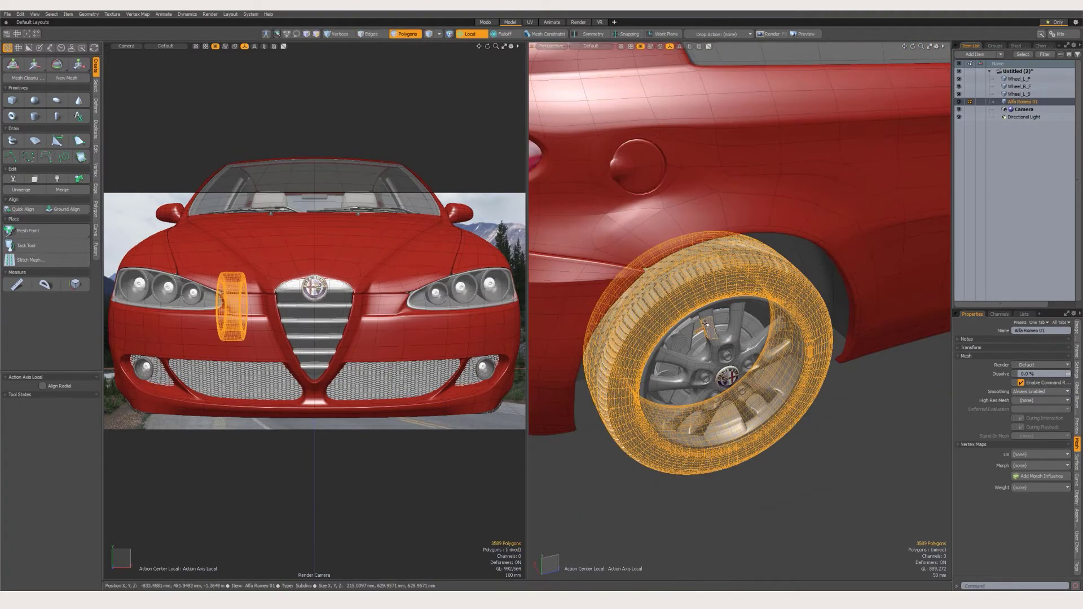
pyautogui.keyDown('shift'); pyautogui.doubleClick(694, 339); pyautogui.keyUp('shift')
pyautogui.keyDown('shift'); pyautogui.doubleClick(747, 364); pyautogui.keyUp('shift')
# - Move the selected right rear wheel into a new mesh item named Wheel_R_B
pyautogui.hotkey('ctrl', 'x')
pyautogui.press('n')
pyautogui.hotkey('ctrl', 'v')
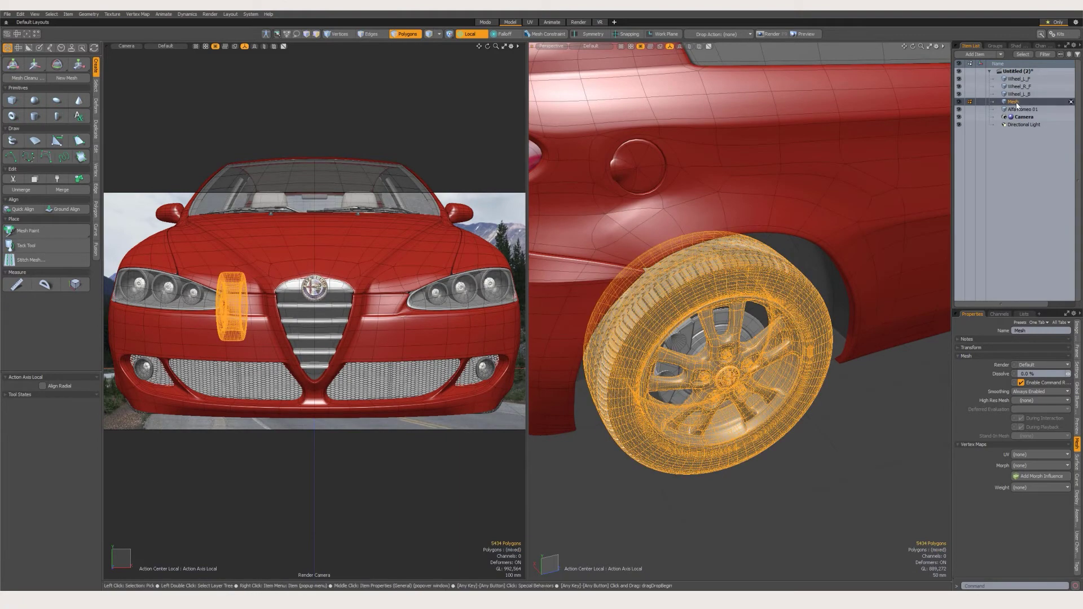
pyautogui.doubleClick(1015, 101)
pyautogui.write('Wheel_R_B')
pyautogui.press('Return')
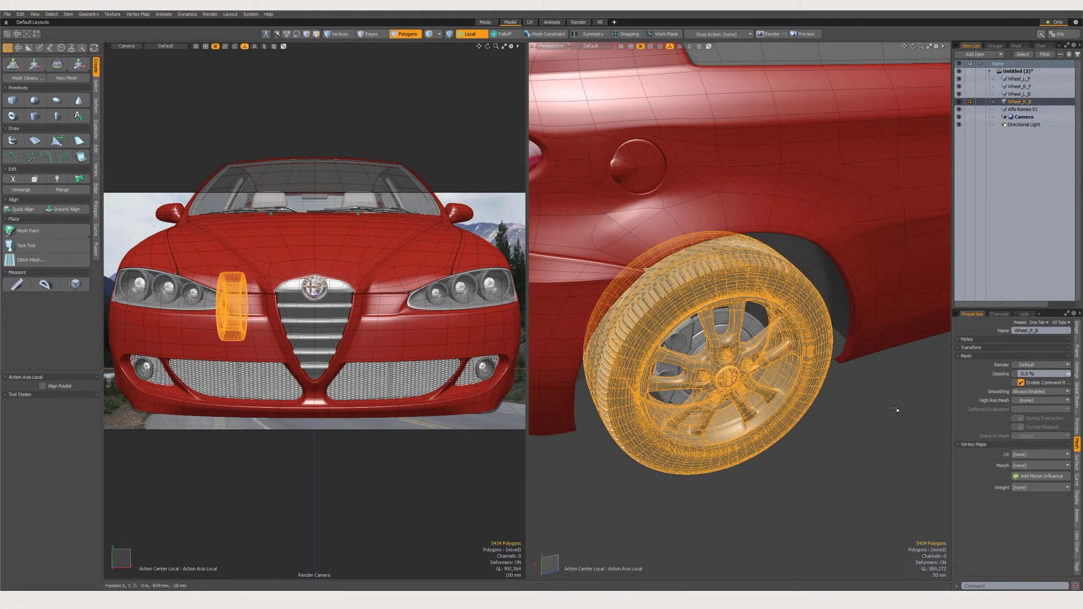
# - Switch from polygon to item selection and deselect all items
pyautogui.keyDown('alt'); pyautogui.moveTo(900, 412); pyautogui.dragTo(873, 337); pyautogui.keyUp('alt')
pyautogui.scroll(-5, 871, 372)
pyautogui.click(868, 401)
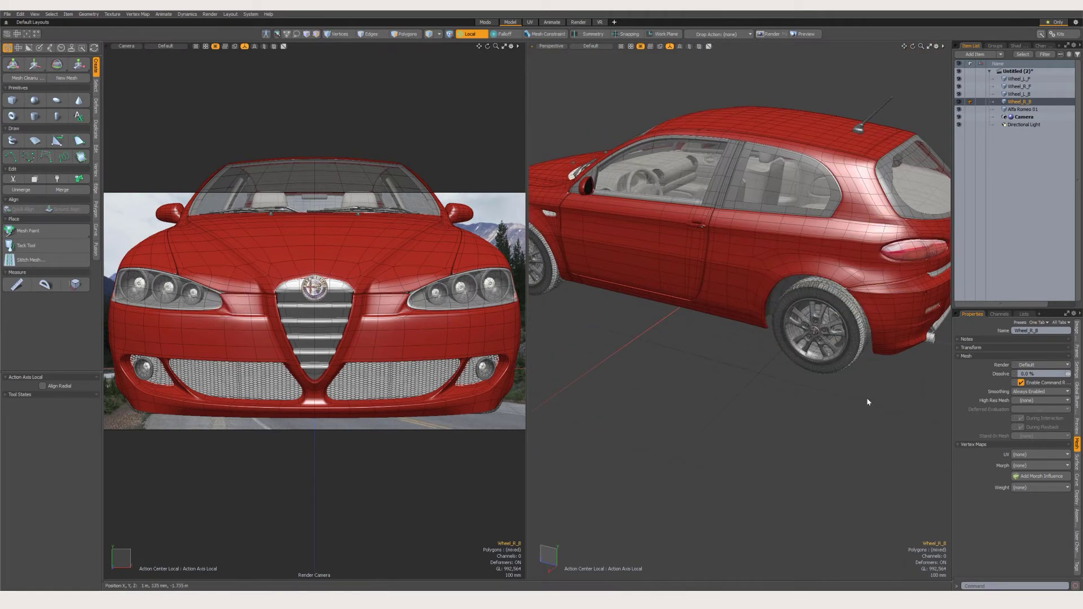
pyautogui.click(869, 402)
pyautogui.scroll(-3, 846, 319)
pyautogui.keyDown('alt'); pyautogui.moveTo(835, 393); pyautogui.dragTo(551, 220); pyautogui.keyUp('alt')
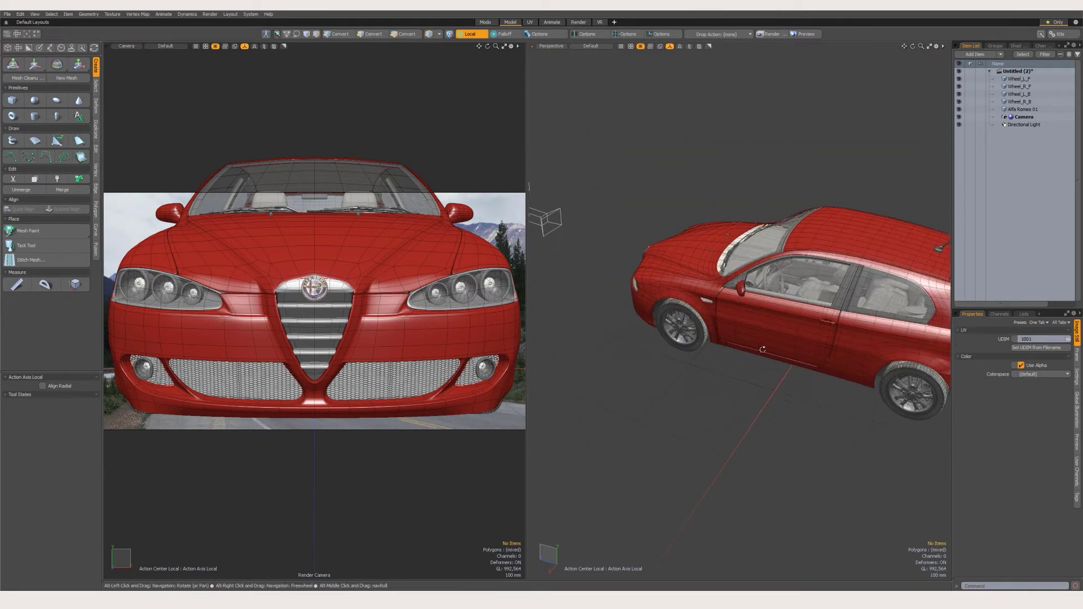
# - Pick the separated wheels in the perspective view, finishing with the left front wheel item selected
pyautogui.scroll(3, 551, 220)
pyautogui.click(695, 322)
pyautogui.keyDown('alt'); pyautogui.moveTo(695, 321); pyautogui.dragTo(846, 349); pyautogui.keyUp('alt')
pyautogui.scroll(2, 846, 350)
pyautogui.click(858, 355)
pyautogui.keyDown('alt'); pyautogui.moveTo(869, 393); pyautogui.dragTo(698, 350); pyautogui.keyUp('alt')
pyautogui.scroll(-3, 806, 378)
pyautogui.scroll(2, 681, 335)
pyautogui.click(698, 351)
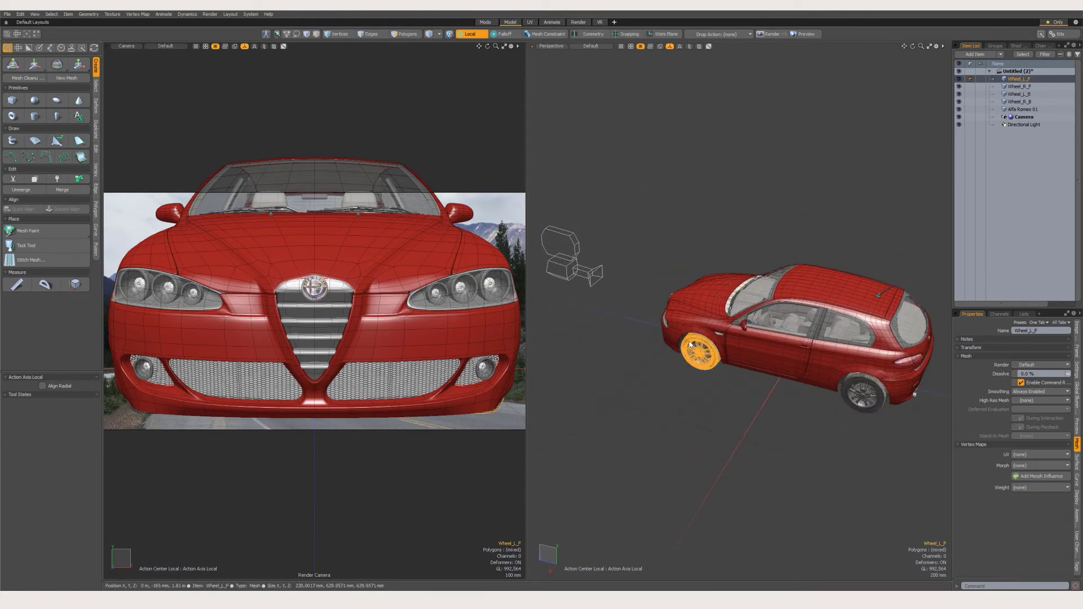
pyautogui.scroll(3, 698, 351)
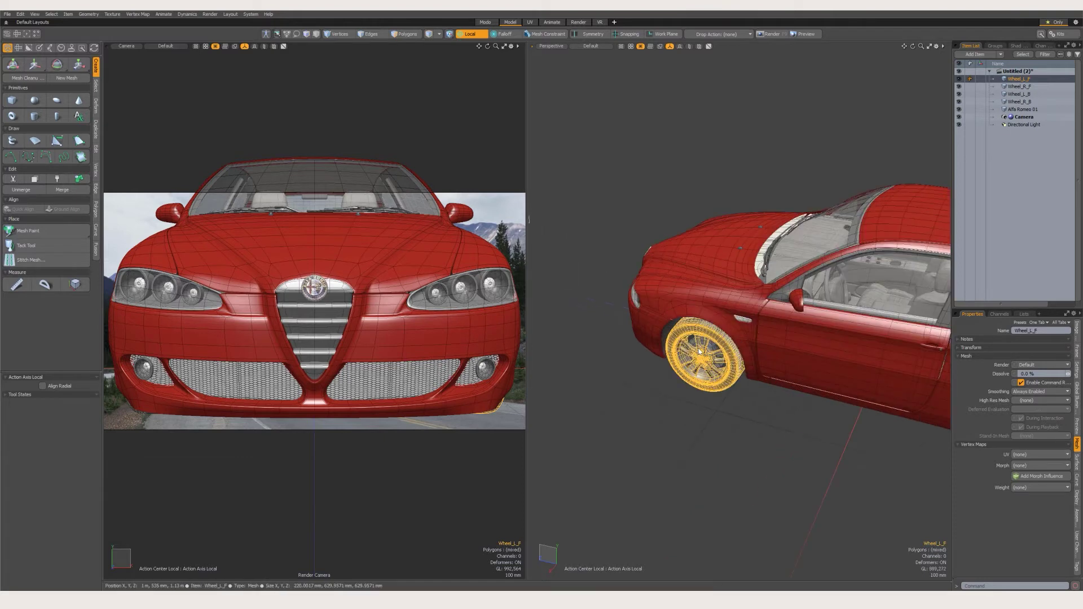
pyautogui.keyDown('alt'); pyautogui.moveTo(699, 351); pyautogui.dragTo(816, 394); pyautogui.keyUp('alt')
pyautogui.scroll(3, 715, 388)
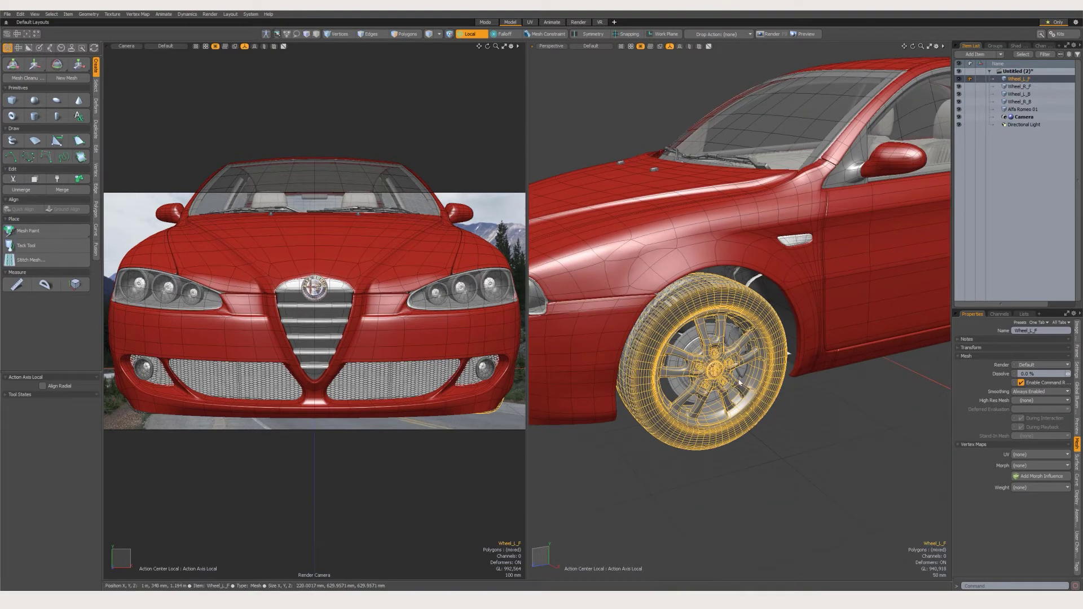
# - Activate the Move tool on Wheel_L_F and set the item's center to its bounding box
pyautogui.scroll(-10, 739, 382)
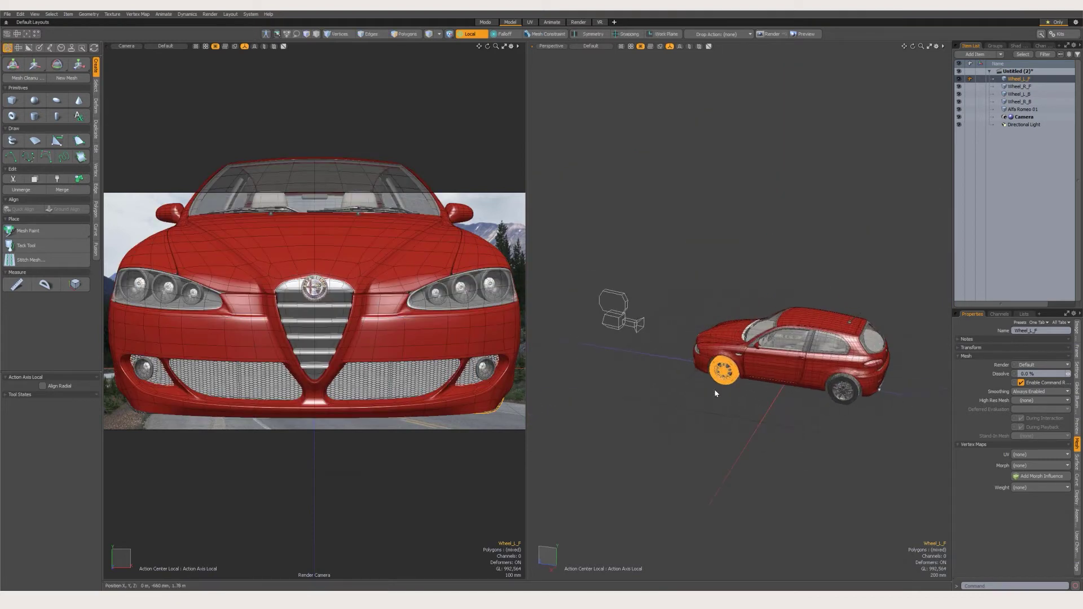
pyautogui.press('w')
pyautogui.scroll(5, 733, 395)
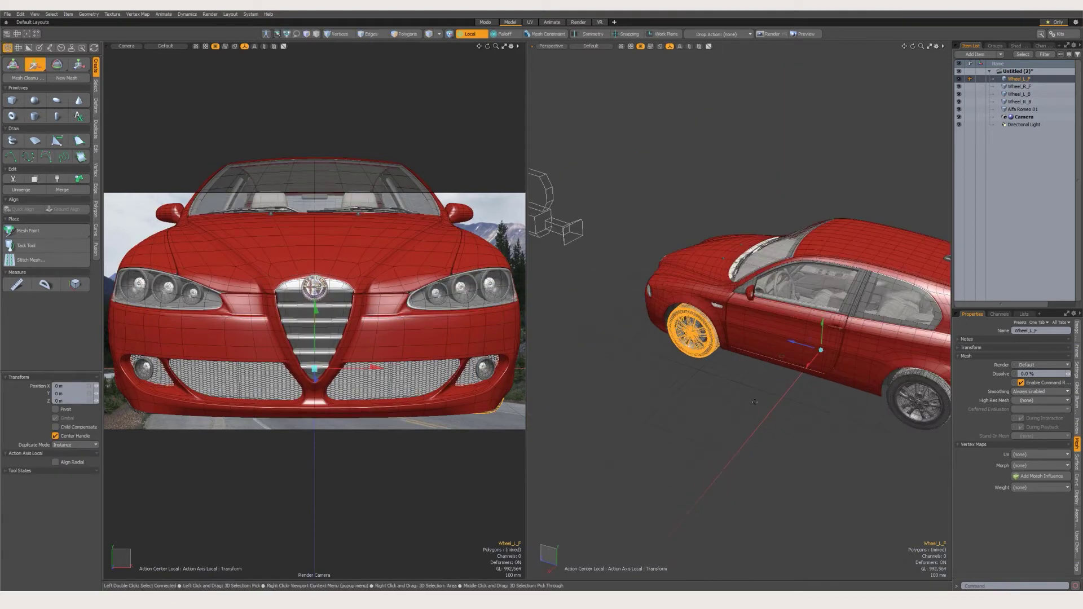
pyautogui.keyDown('alt'); pyautogui.moveTo(755, 403); pyautogui.dragTo(818, 420); pyautogui.keyUp('alt')
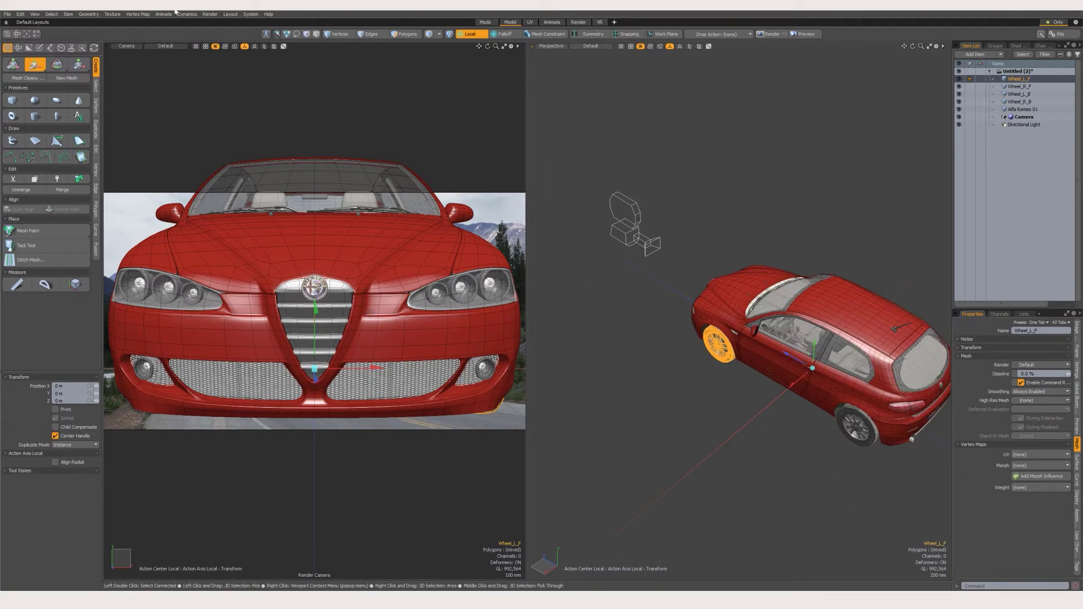
pyautogui.click(21, 14)
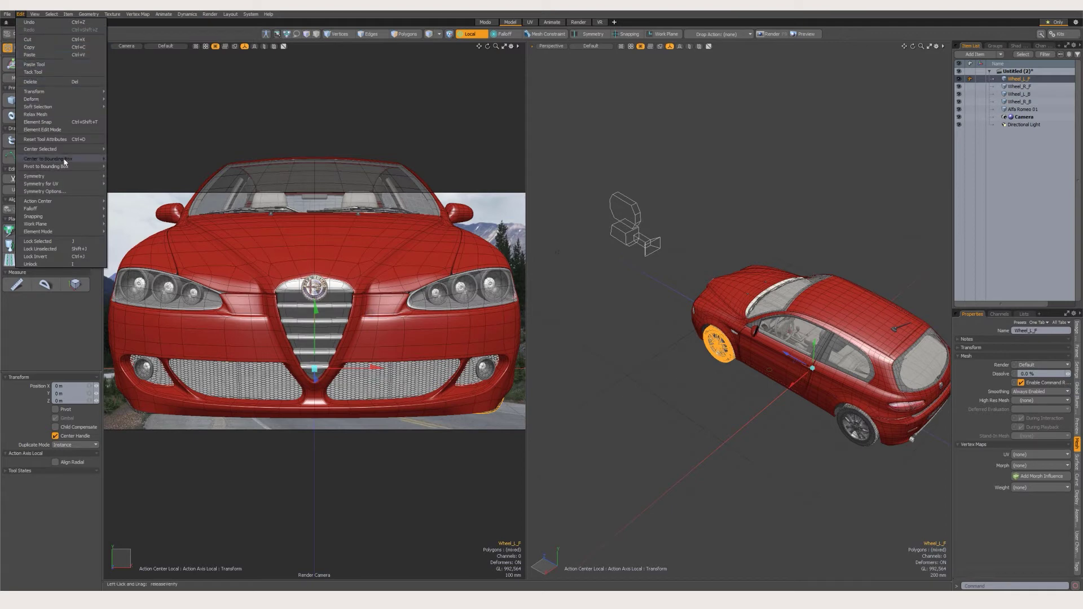
pyautogui.moveTo(65, 162)
pyautogui.click(119, 162)
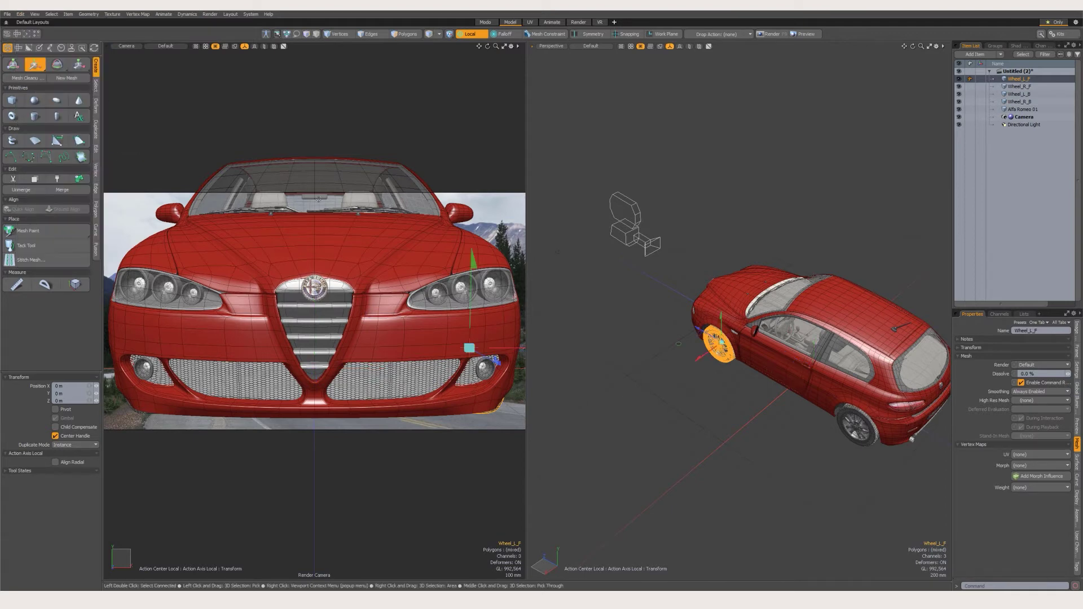
# - Select the right front wheel, set its center to its bounding box and activate the Move tool
pyautogui.keyDown('alt'); pyautogui.moveTo(779, 389); pyautogui.dragTo(919, 388); pyautogui.keyUp('alt')
pyautogui.click(764, 362)
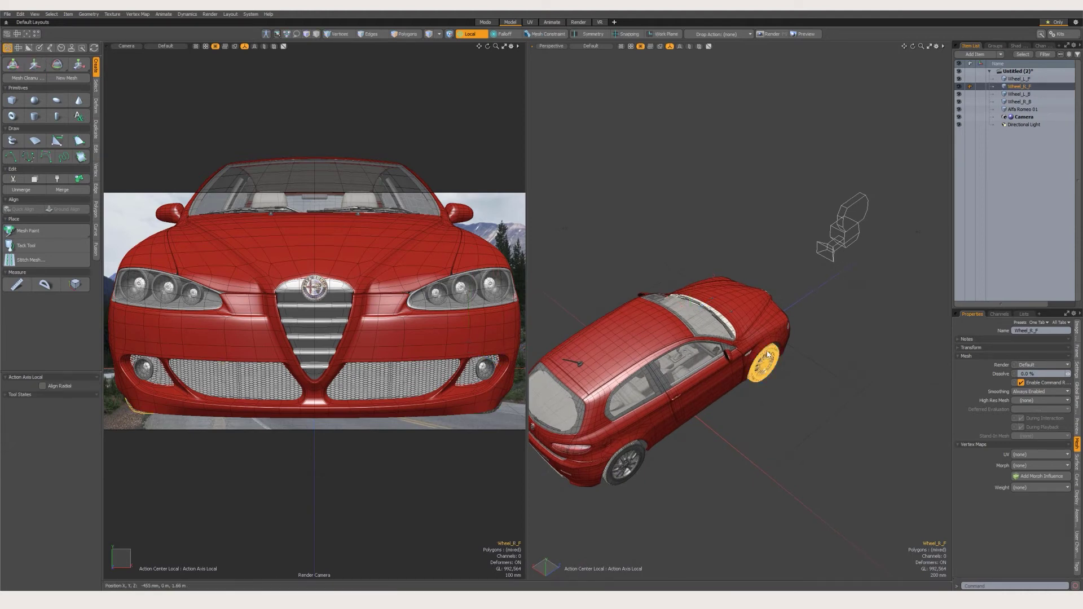
pyautogui.click(21, 14)
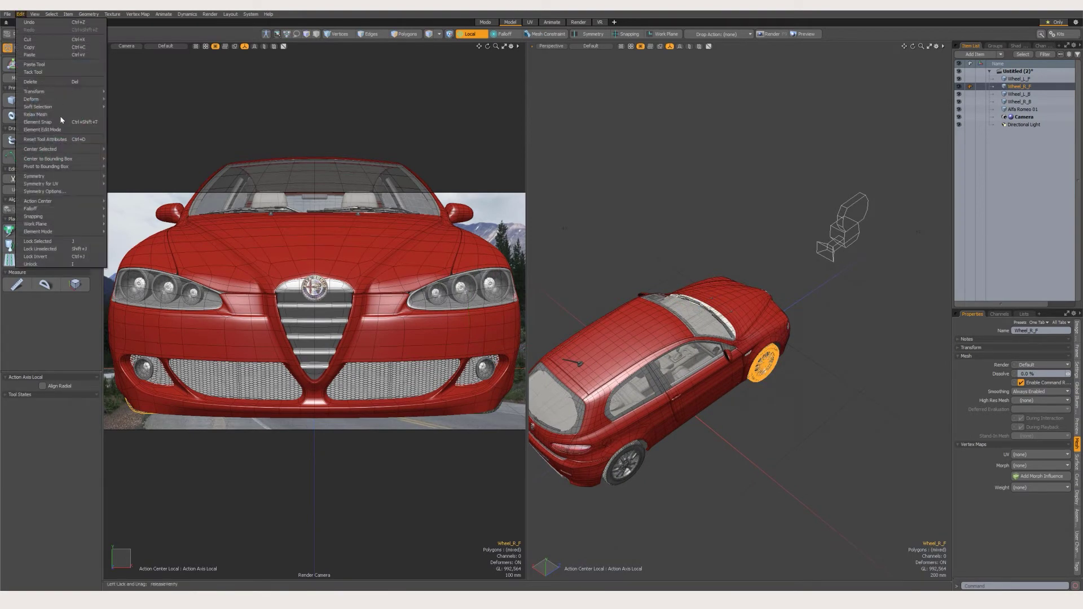
pyautogui.click(121, 201)
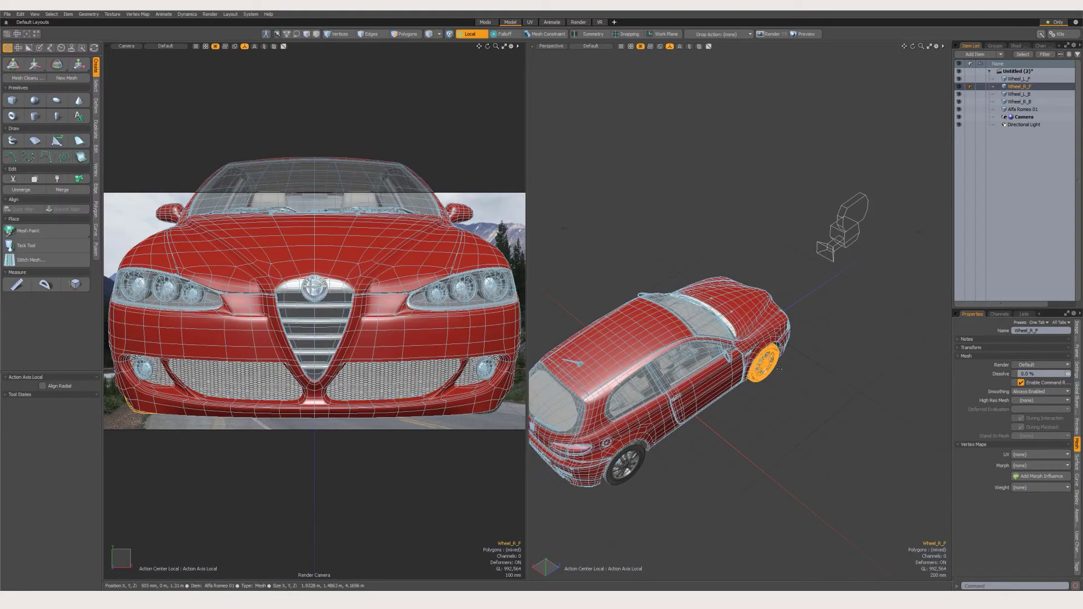
pyautogui.press('w')
# - Select the left rear wheel and set its center to its bounding box
pyautogui.keyDown('alt'); pyautogui.moveTo(624, 286); pyautogui.dragTo(519, 286); pyautogui.keyUp('alt')
pyautogui.click(777, 384)
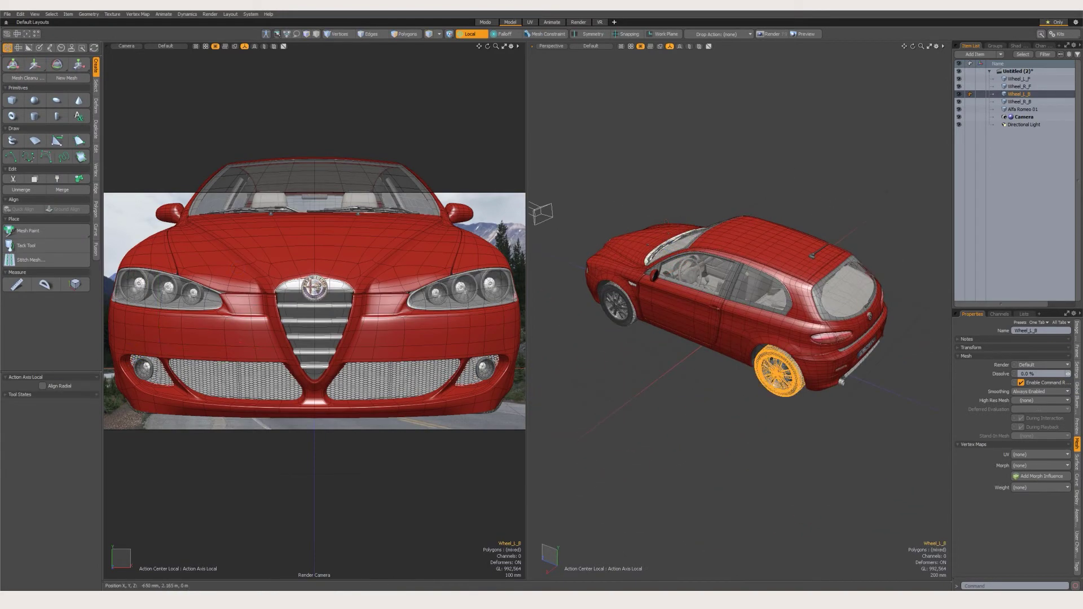
pyautogui.click(21, 14)
pyautogui.moveTo(56, 160)
pyautogui.click(122, 201)
# - Select the right rear wheel, set its center to its bounding box and check it with the Move tool
pyautogui.keyDown('alt'); pyautogui.moveTo(593, 265); pyautogui.dragTo(733, 265); pyautogui.keyUp('alt')
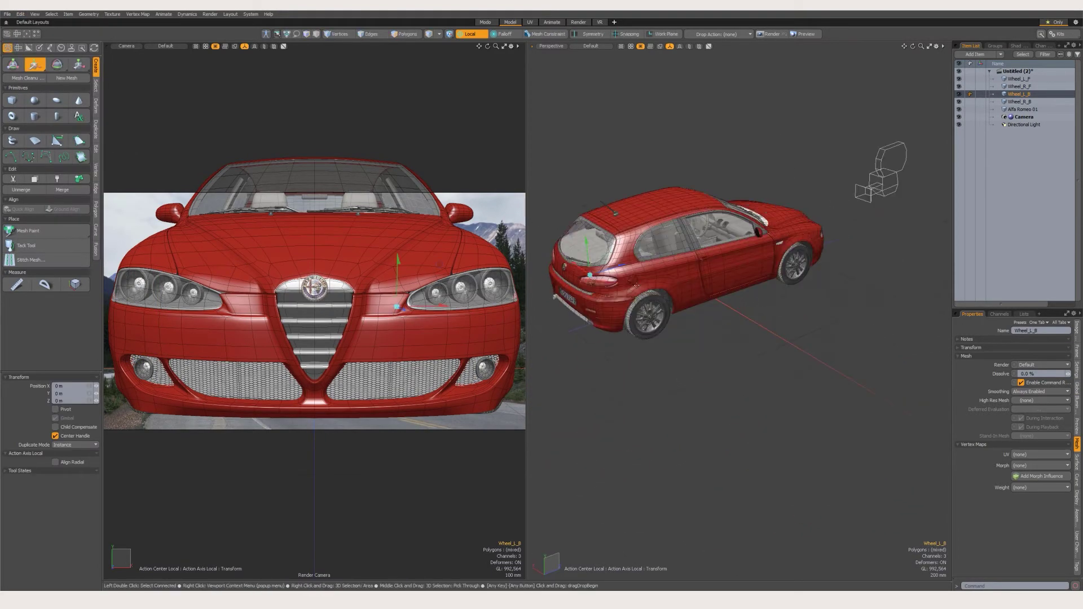
pyautogui.click(648, 315)
pyautogui.click(20, 14)
pyautogui.click(119, 159)
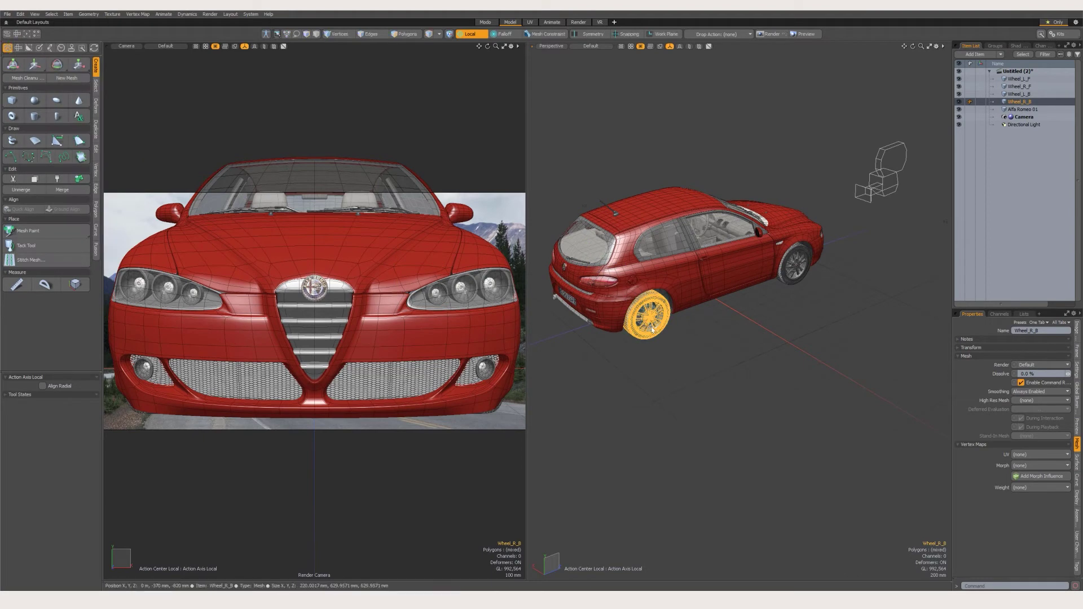
pyautogui.press('w')
pyautogui.keyDown('alt'); pyautogui.moveTo(648, 389); pyautogui.dragTo(778, 349); pyautogui.keyUp('alt')
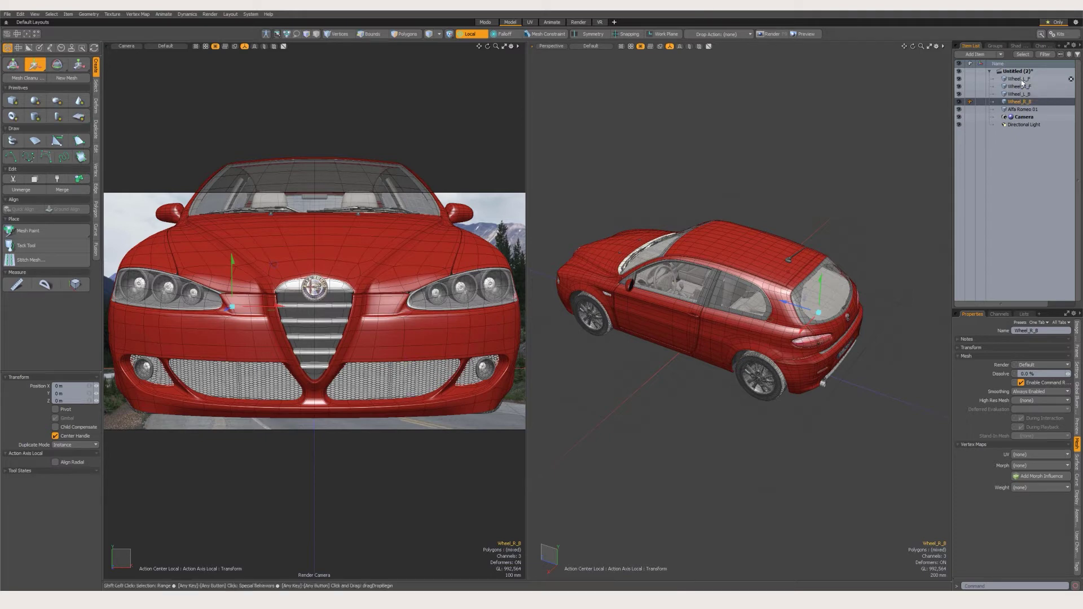
# - Parent the four wheel items to Alfa Romeo 01 and expand its hierarchy
pyautogui.keyDown('shift'); pyautogui.click(1021, 80); pyautogui.keyUp('shift')
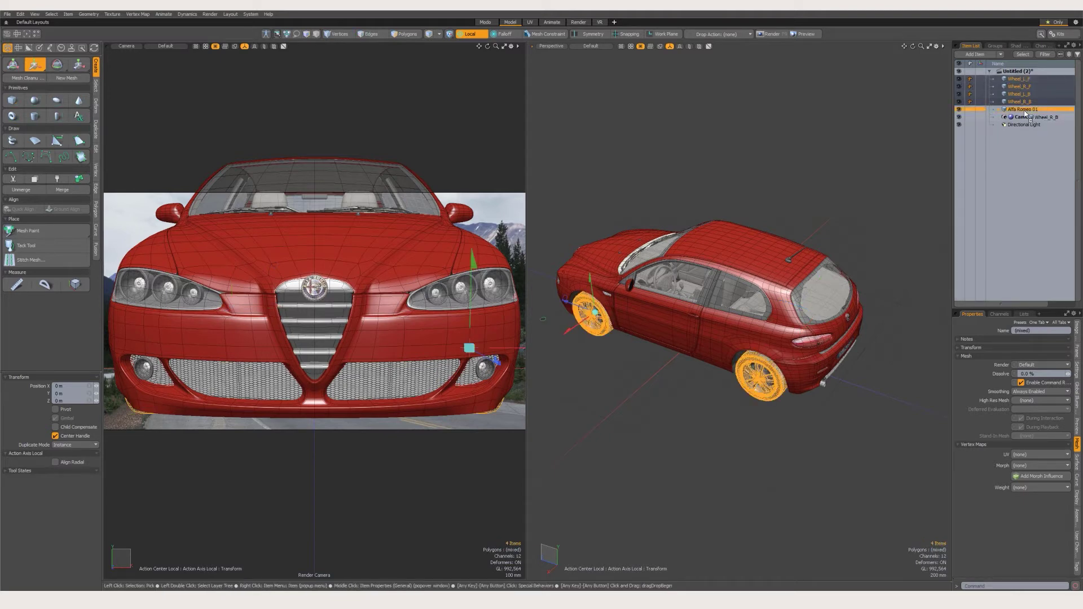
pyautogui.moveTo(1025, 112); pyautogui.dragTo(1024, 110)
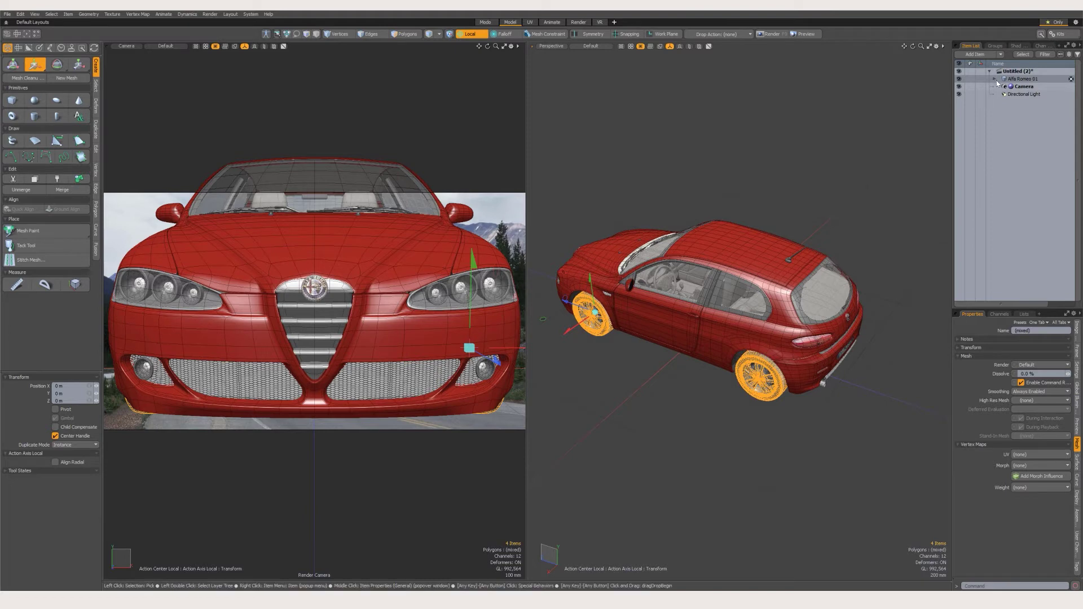
pyautogui.click(996, 80)
pyautogui.click(994, 79)
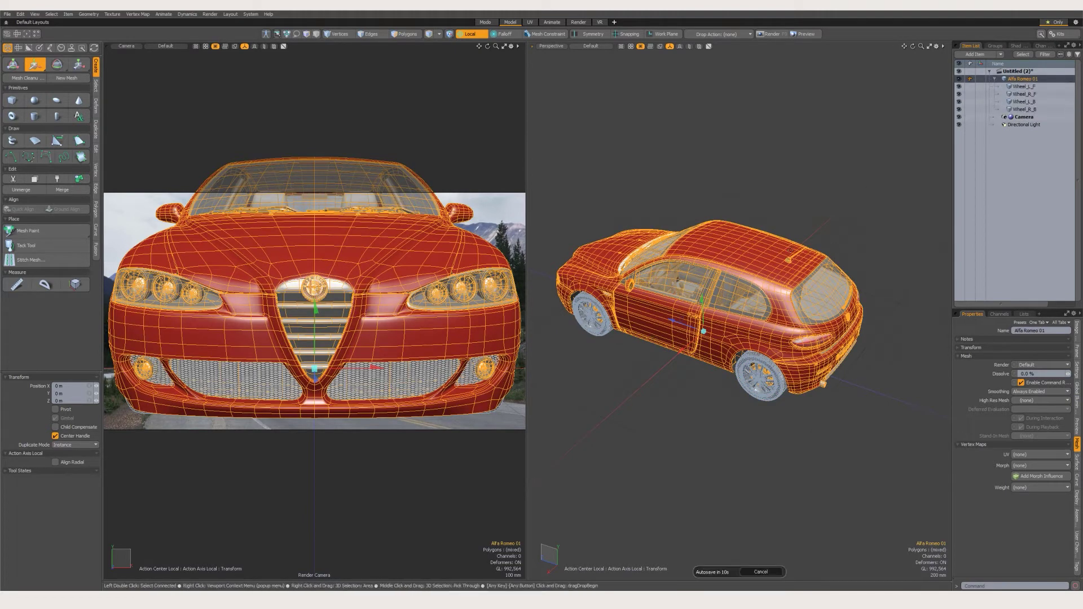
# - Try moving the Alfa Romeo 01 item to test the wheel parenting, and undo the move
pyautogui.scroll(-5, 790, 250)
pyautogui.keyDown('alt'); pyautogui.moveTo(684, 334); pyautogui.dragTo(742, 317); pyautogui.keyUp('alt')
pyautogui.moveTo(712, 268)
pyautogui.mouseDown()
pyautogui.moveTo(809, 282)
pyautogui.moveTo(723, 270)
pyautogui.mouseUp()
pyautogui.hotkey('ctrl', 'z')
pyautogui.keyDown('alt'); pyautogui.moveTo(801, 307); pyautogui.dragTo(744, 282); pyautogui.keyUp('alt')
pyautogui.scroll(5, 762, 300)
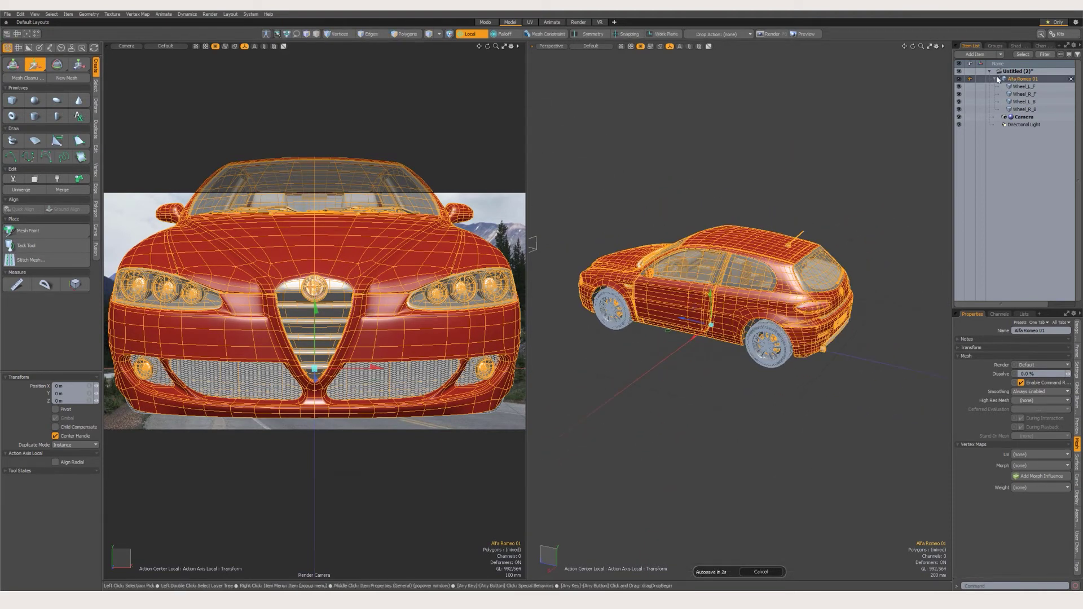
pyautogui.keyDown('alt'); pyautogui.moveTo(844, 197); pyautogui.dragTo(847, 217); pyautogui.keyUp('alt')
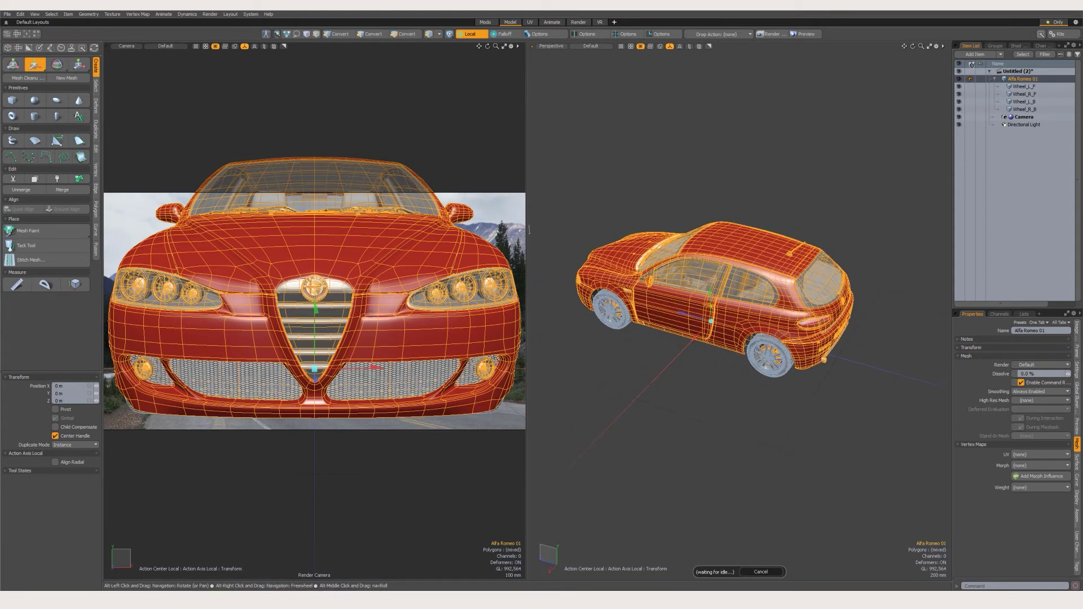
# - Collapse the Alfa Romeo 01 hierarchy and hide the car from the scene
pyautogui.click(994, 79)
pyautogui.click(959, 78)
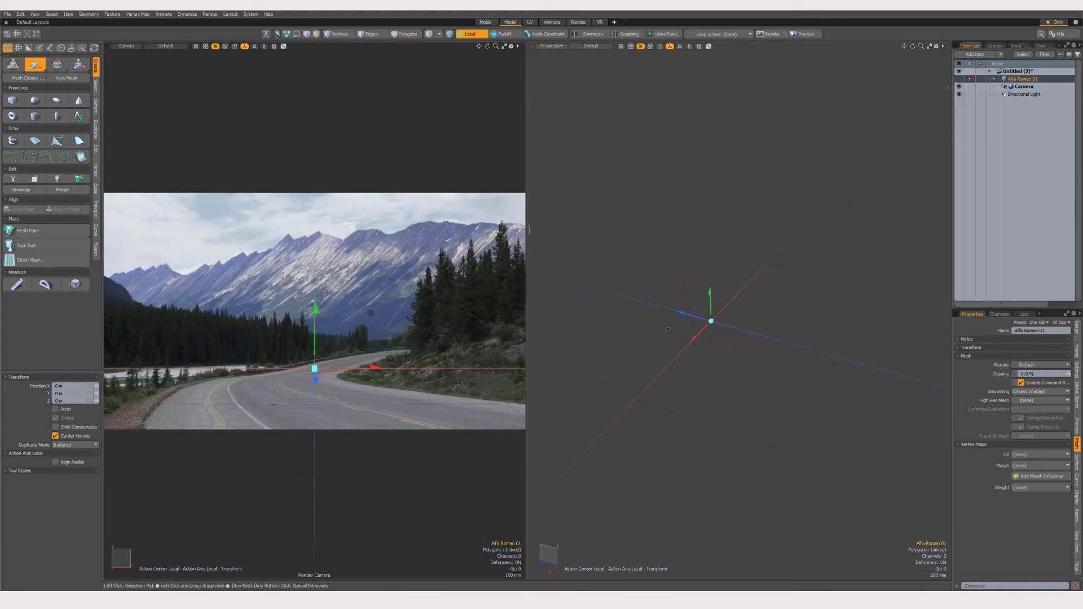
pyautogui.keyDown('alt'); pyautogui.moveTo(756, 339); pyautogui.dragTo(772, 354); pyautogui.keyUp('alt')
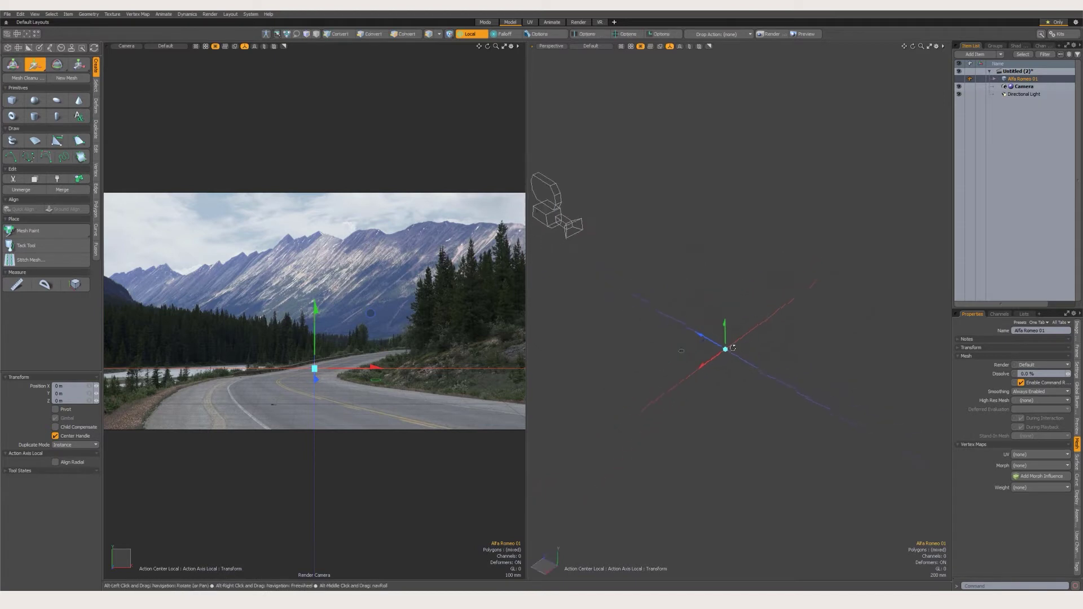
# - Show the Preset Browser, detach it as a floating window and enlarge that window in both directions
pyautogui.click(1081, 46)
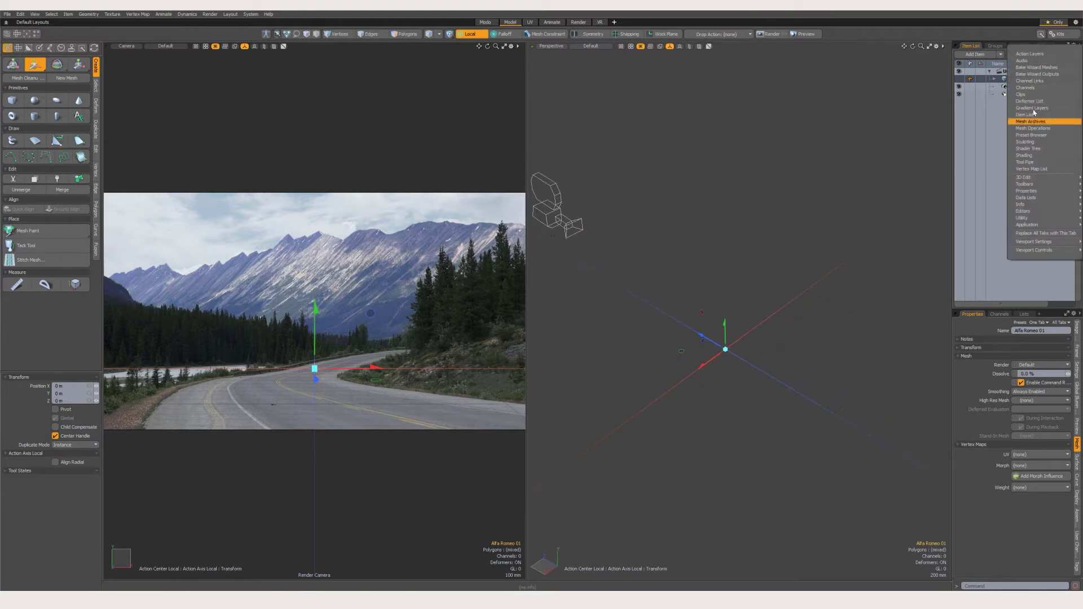
pyautogui.click(1032, 135)
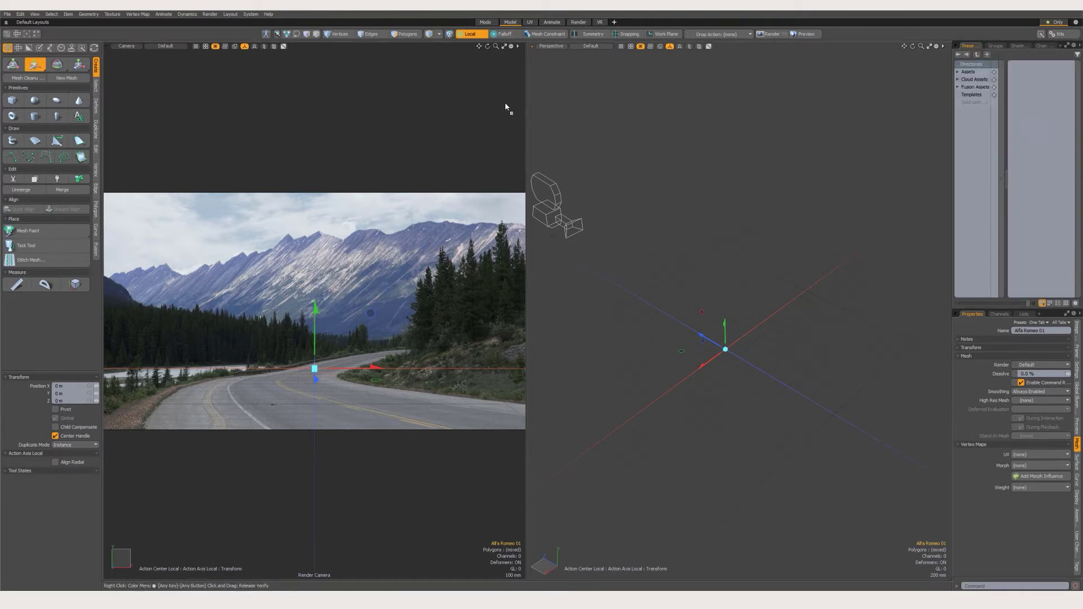
pyautogui.moveTo(505, 106); pyautogui.dragTo(507, 105)
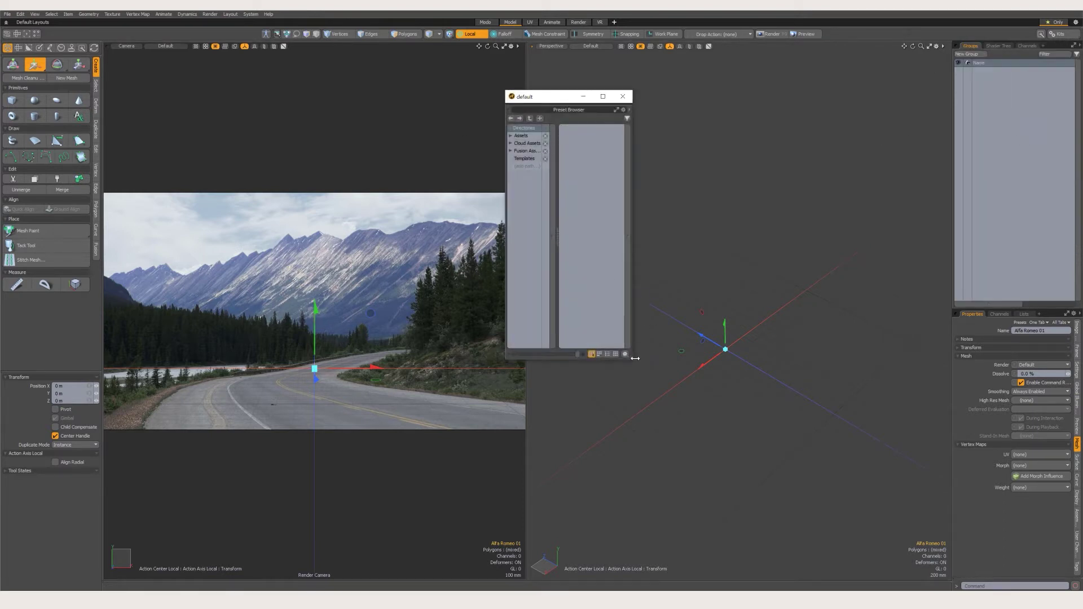
pyautogui.moveTo(635, 358); pyautogui.dragTo(810, 361)
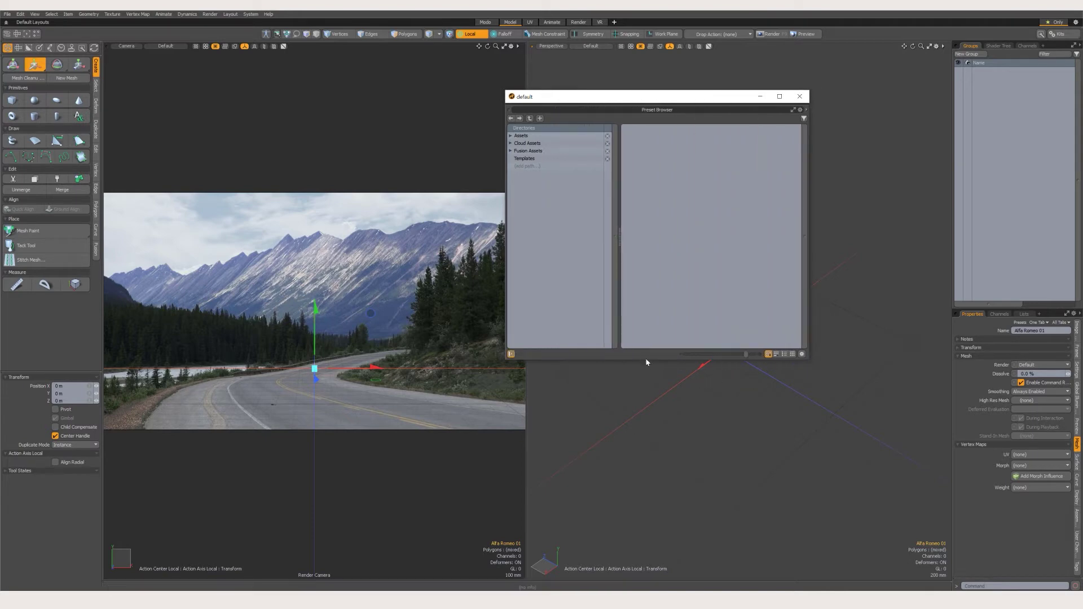
pyautogui.moveTo(648, 367); pyautogui.dragTo(647, 474)
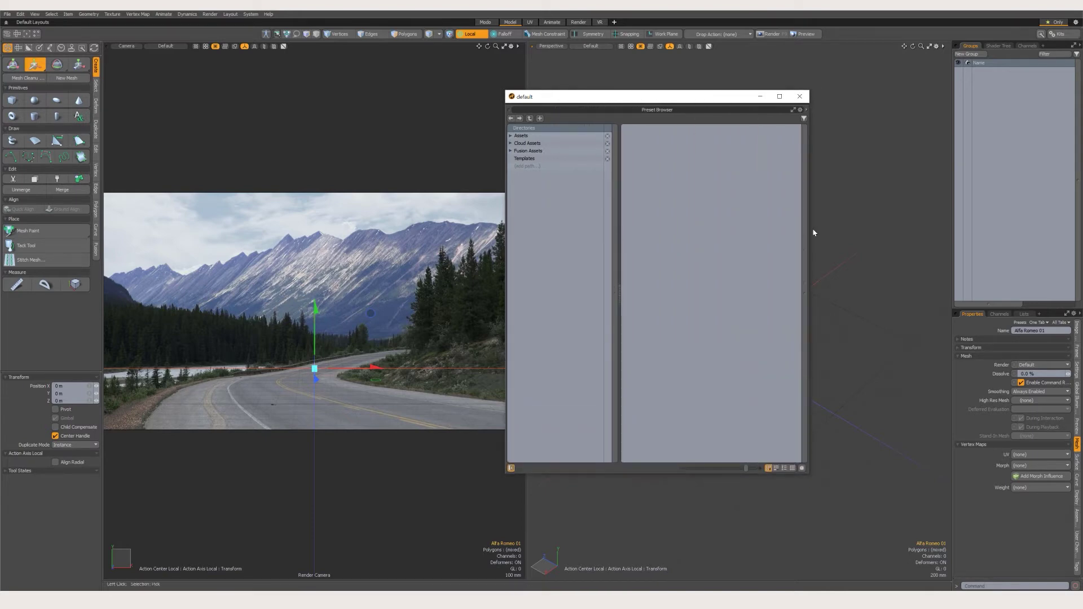
# - Restore the Item List beside the Groups list and place it first in that row
pyautogui.click(1043, 46)
pyautogui.moveTo(1044, 76)
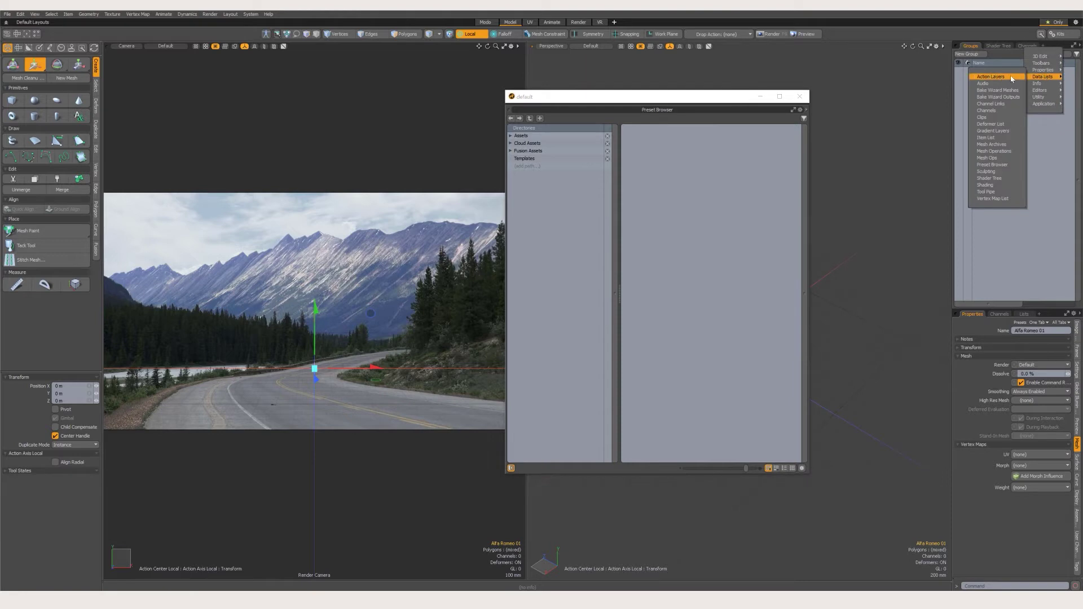
pyautogui.click(1002, 138)
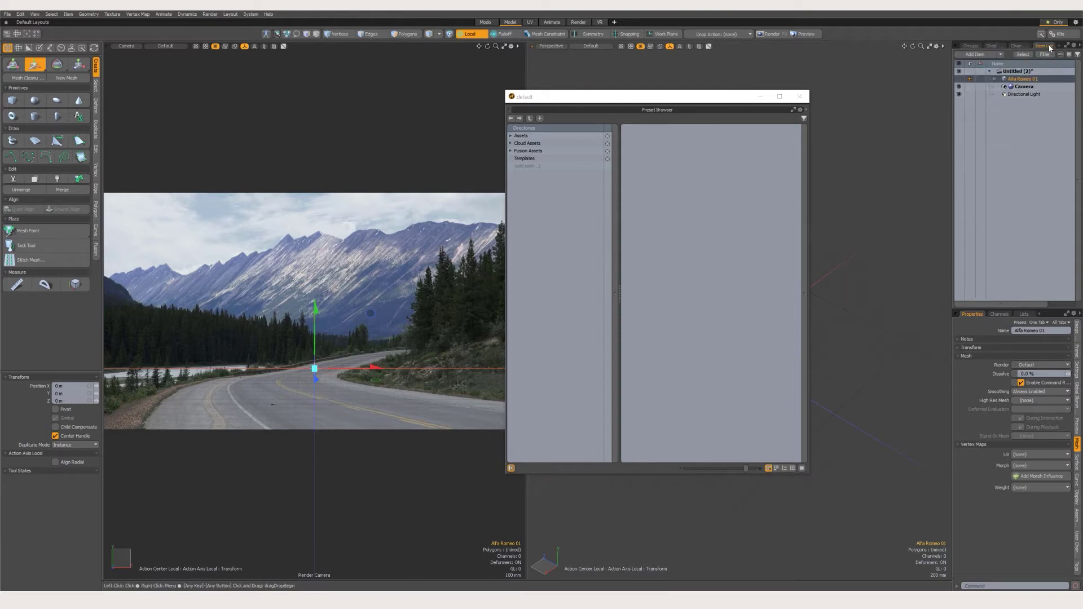
pyautogui.moveTo(965, 49); pyautogui.dragTo(963, 49)
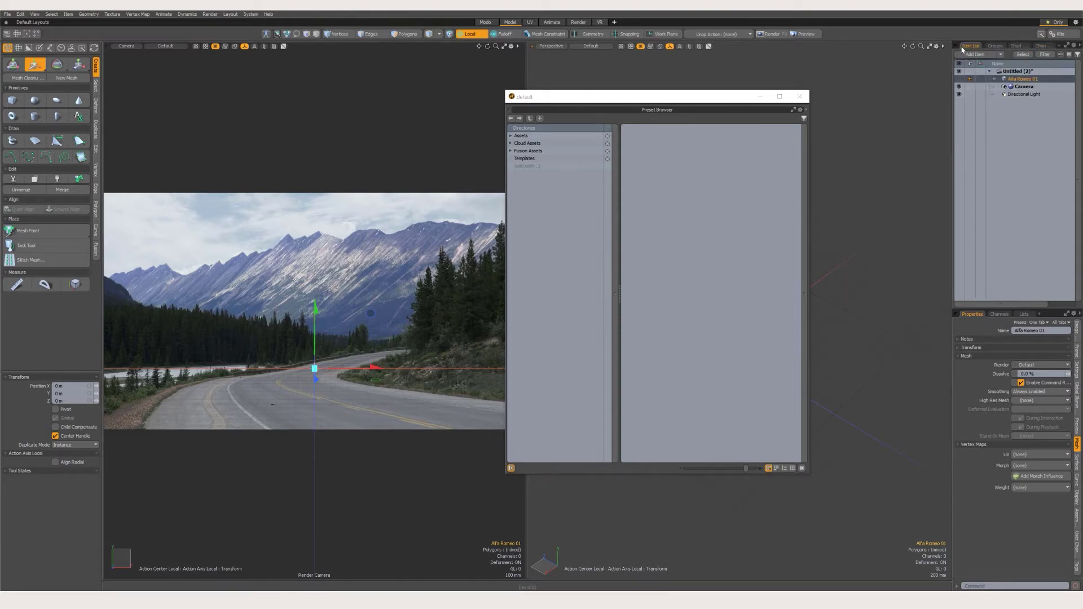
# - Load the Desert Highway preset from the Smart IBL Environments assets and close the Preset Browser
pyautogui.click(510, 137)
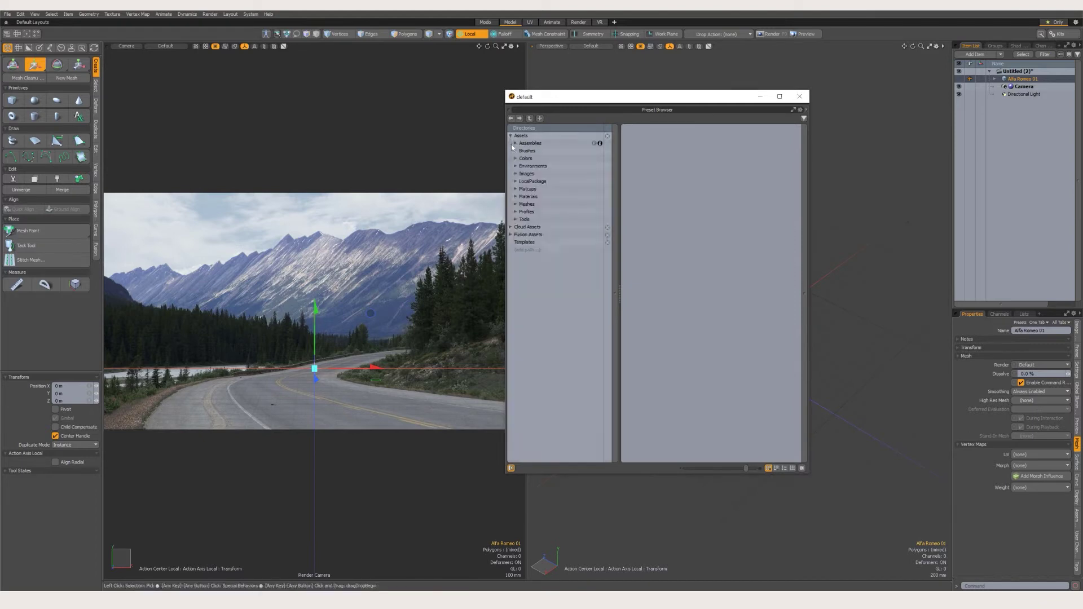
pyautogui.click(515, 166)
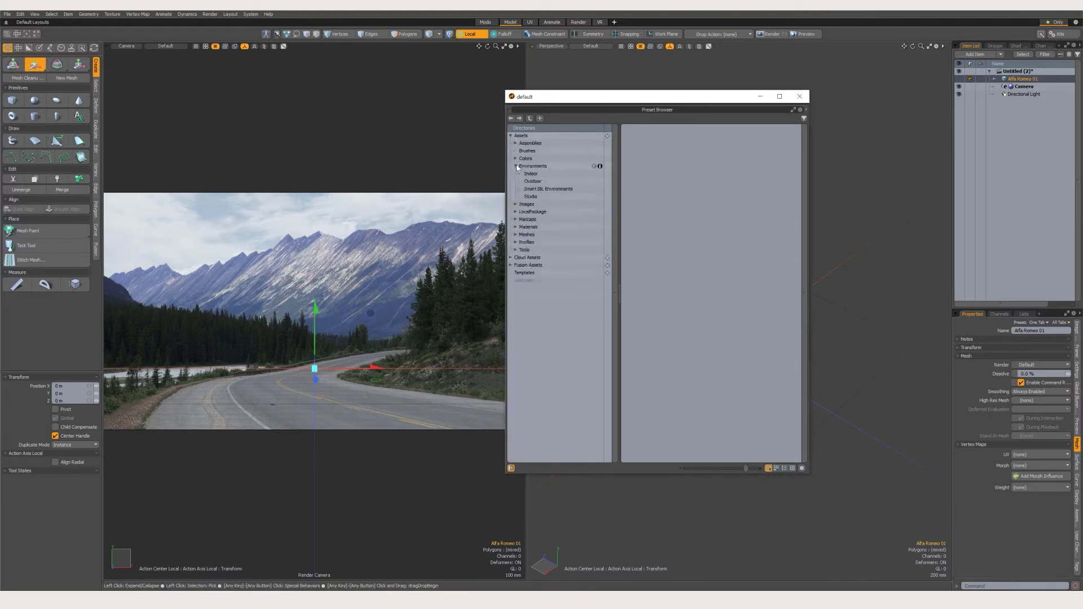
pyautogui.click(534, 190)
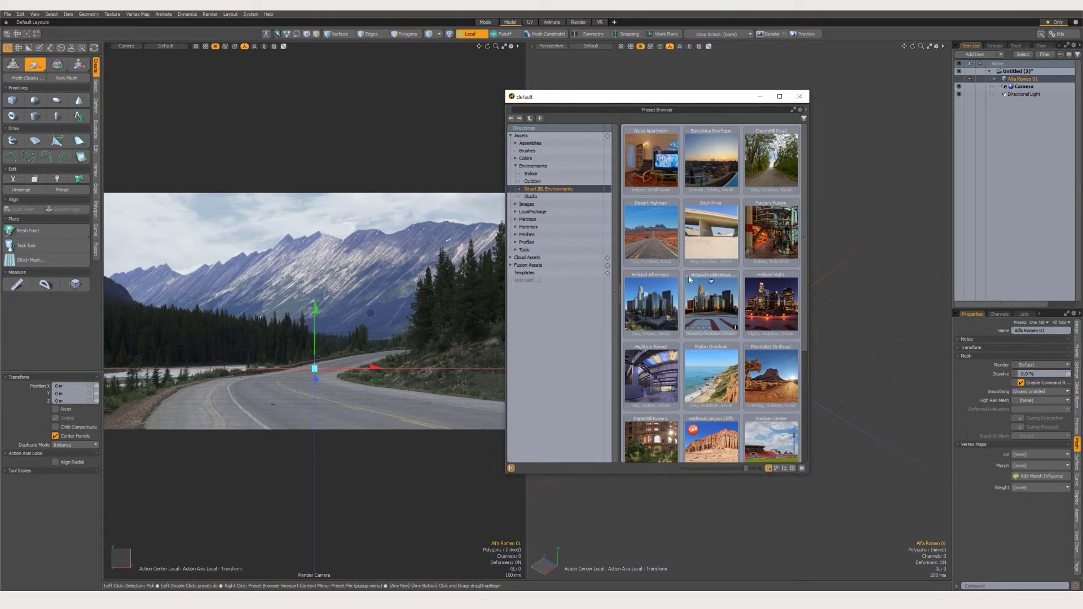
pyautogui.scroll(-1, 688, 279)
pyautogui.scroll(-1, 689, 278)
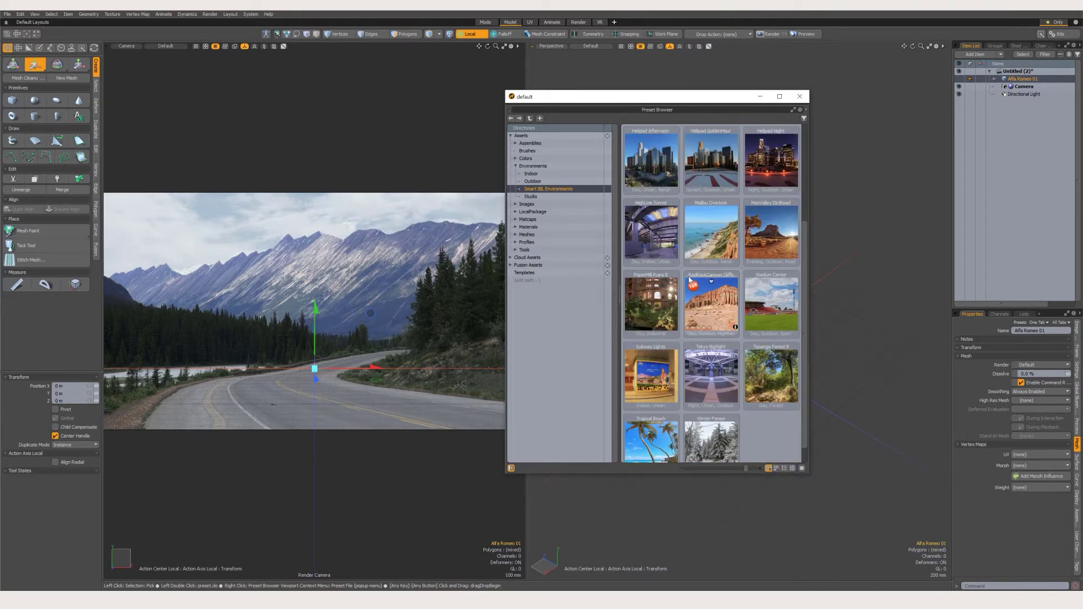
pyautogui.scroll(2, 688, 277)
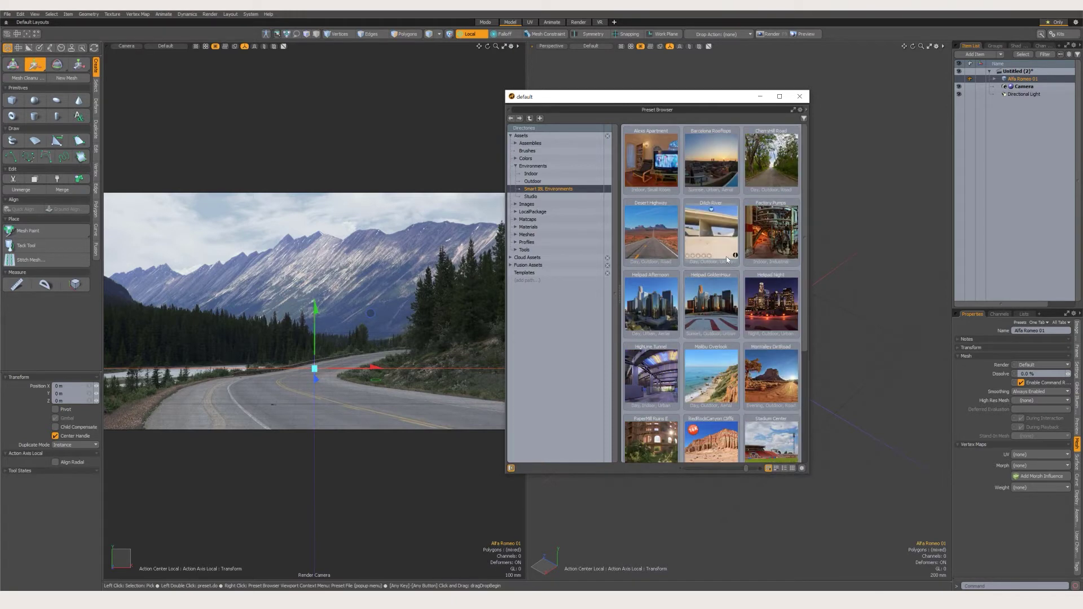
pyautogui.scroll(-2, 727, 260)
pyautogui.scroll(1, 727, 261)
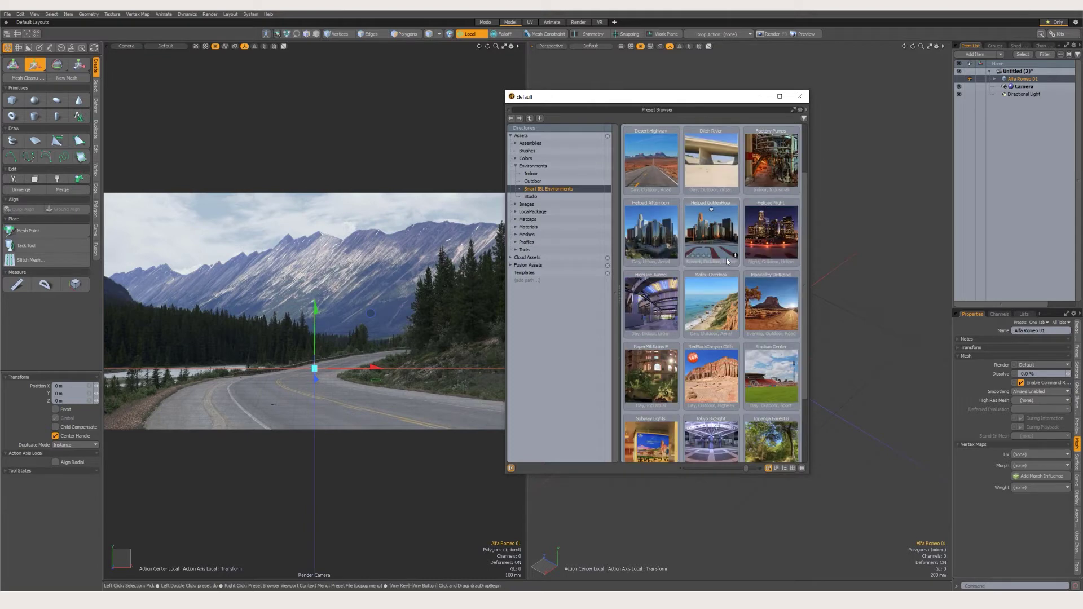
pyautogui.scroll(1, 727, 261)
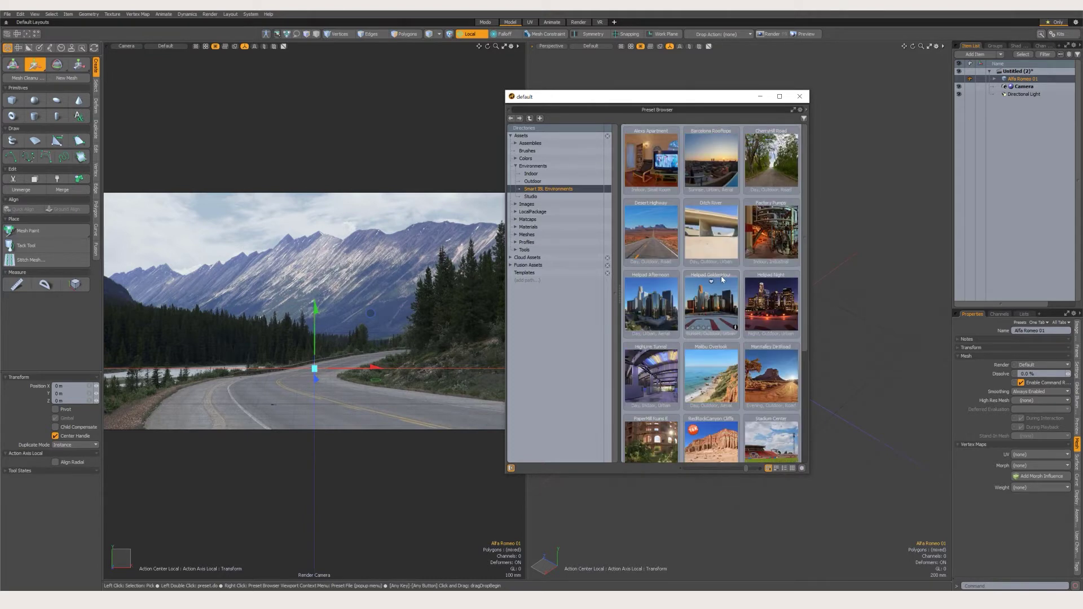
pyautogui.click(642, 227)
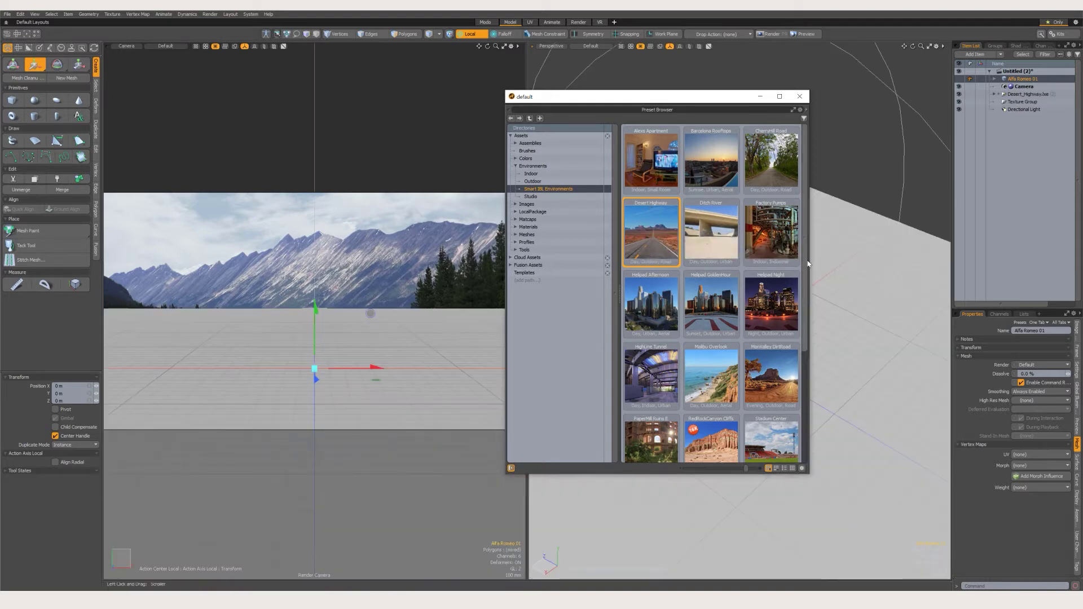
pyautogui.click(802, 98)
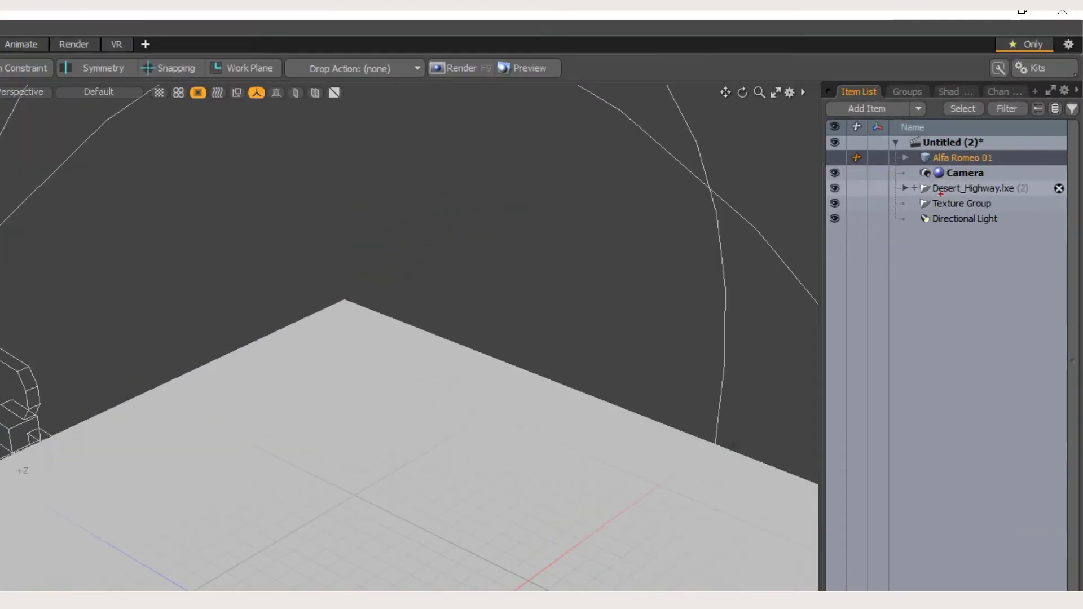
# - Expand the Desert_Highway.lxe group, drop the Move tool and select the ShadowCatcher plane to examine it
pyautogui.moveTo(903, 197); pyautogui.dragTo(979, 202)
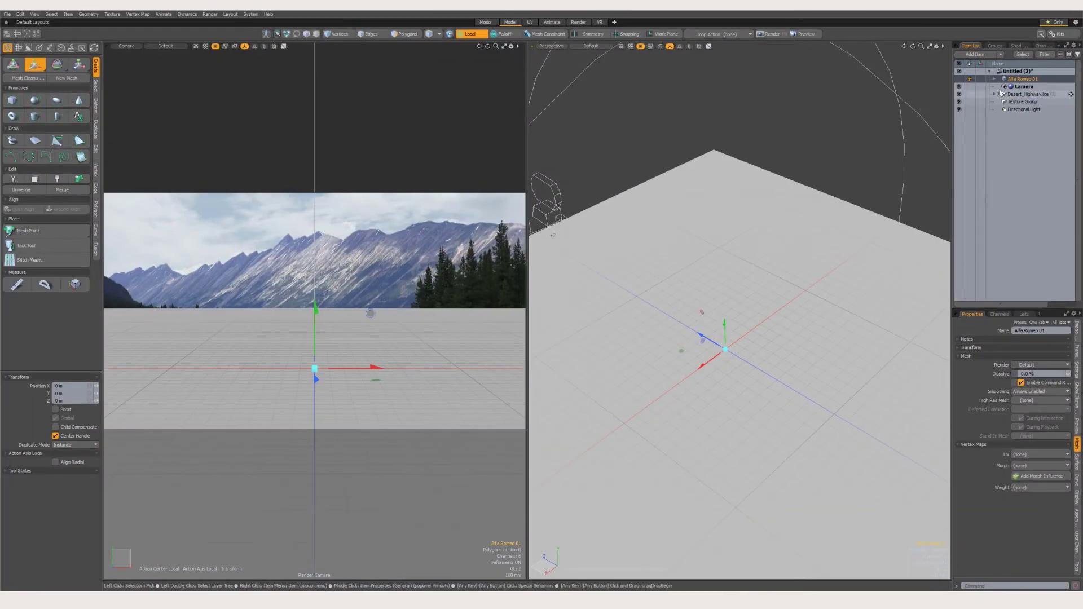
pyautogui.click(909, 189)
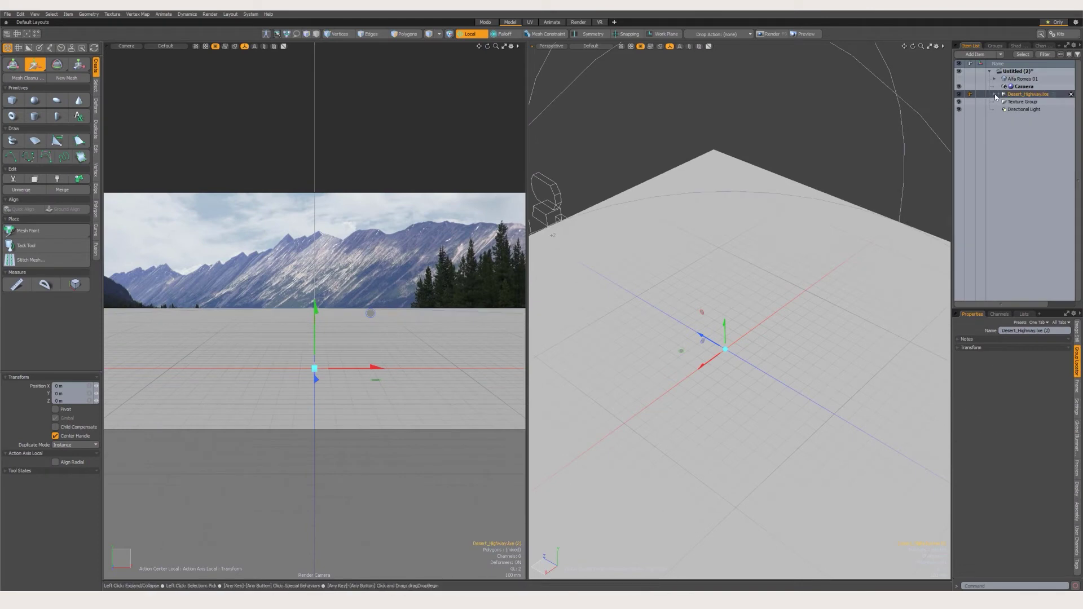
pyautogui.click(993, 94)
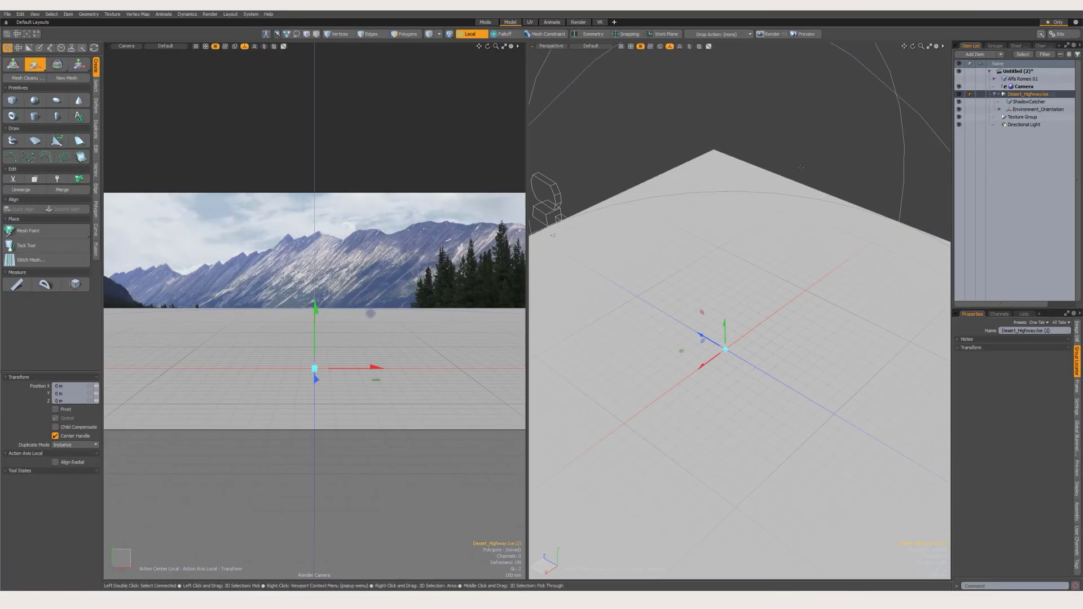
pyautogui.scroll(-5, 810, 317)
pyautogui.keyDown('alt'); pyautogui.moveTo(810, 316); pyautogui.dragTo(776, 293); pyautogui.keyUp('alt')
pyautogui.press('space')
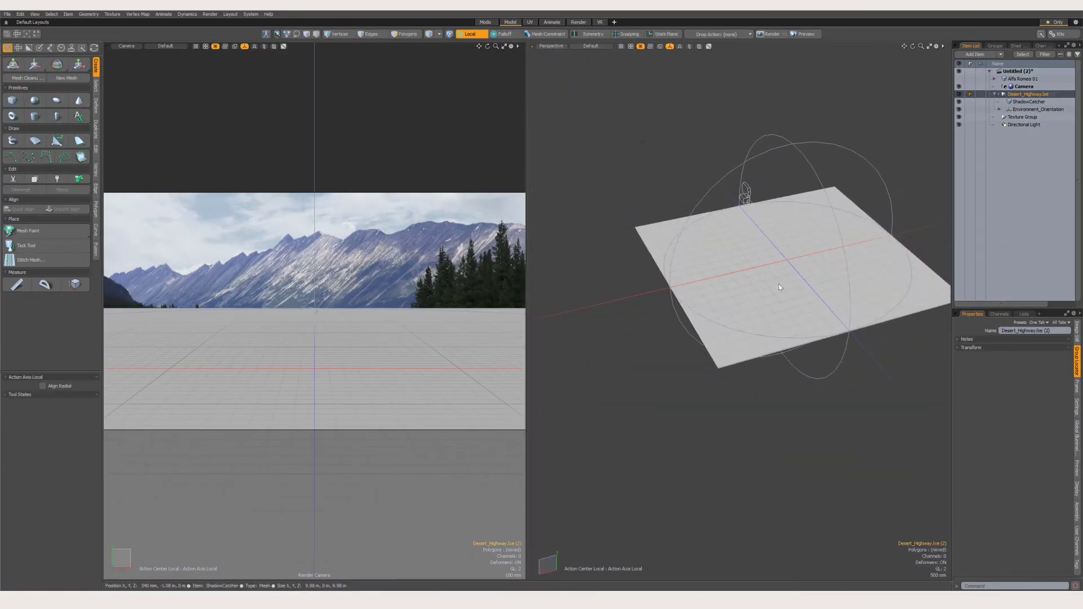
pyautogui.click(794, 272)
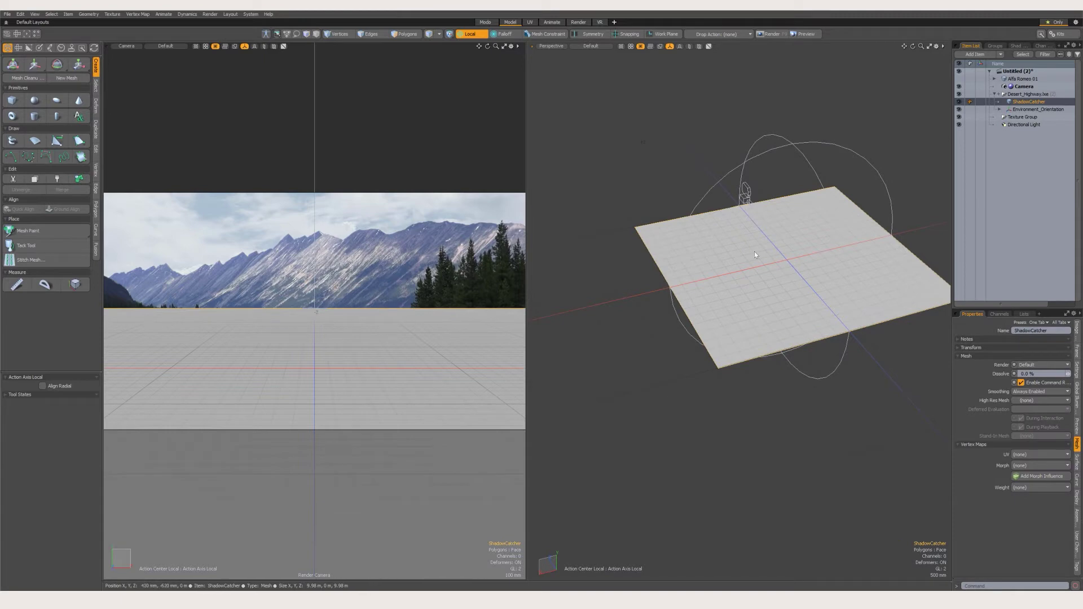
pyautogui.keyDown('alt'); pyautogui.moveTo(776, 263); pyautogui.dragTo(812, 307); pyautogui.keyUp('alt')
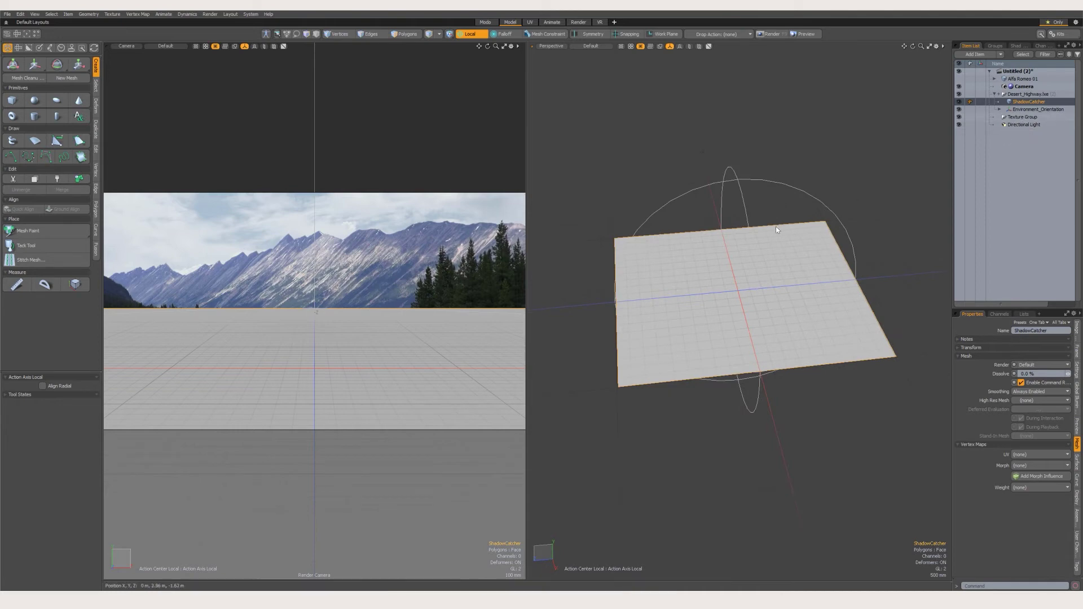
# - Set the display visibility of the Sunlight item under Environment_Orientation to Yes and reselect the ShadowCatcher mesh
pyautogui.click(1001, 109)
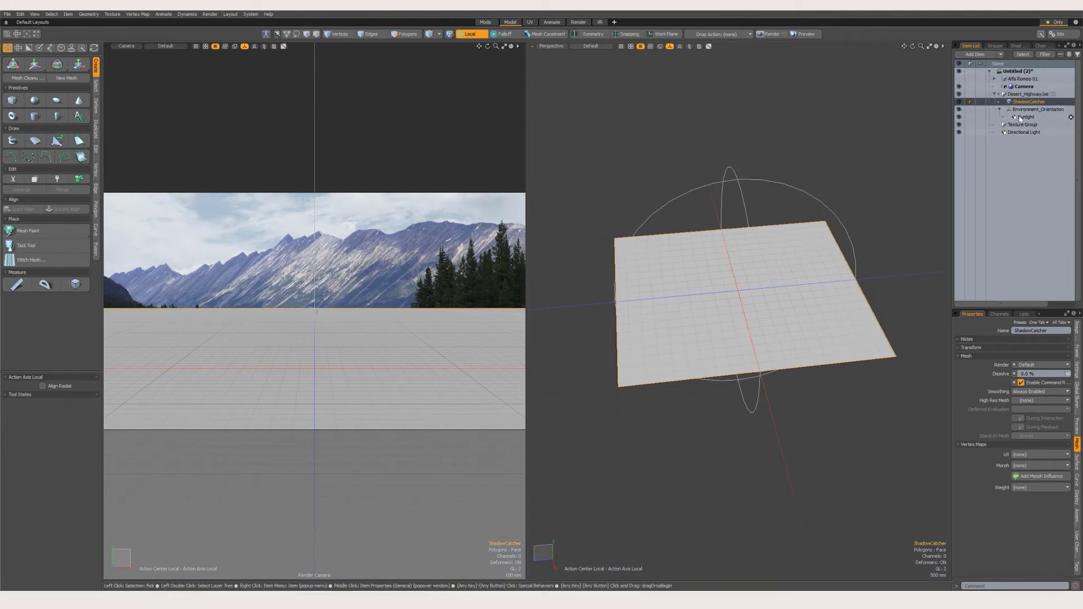
pyautogui.click(1024, 117)
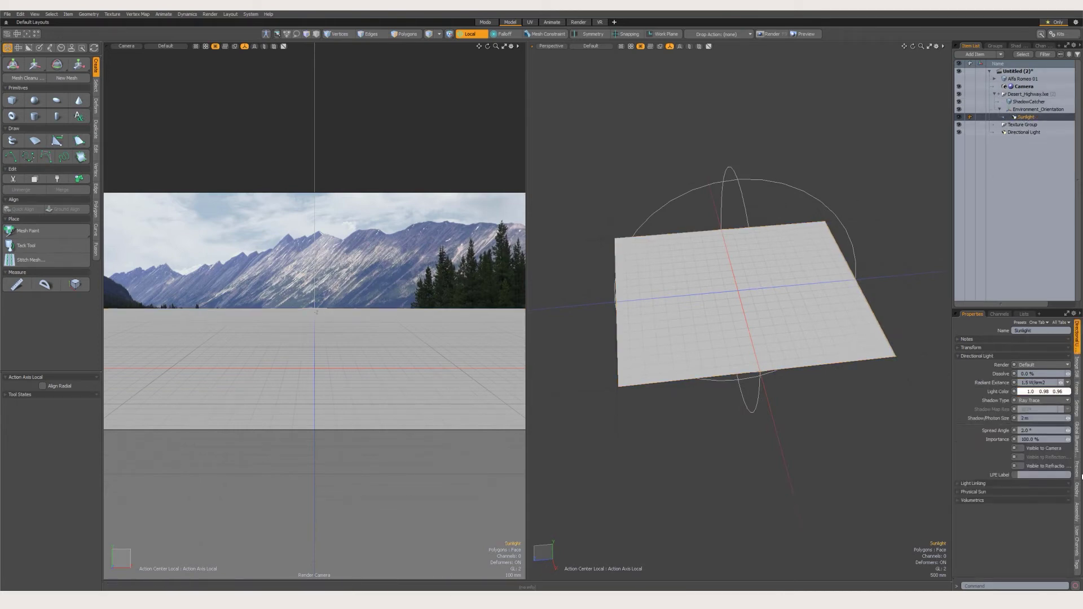
pyautogui.click(1077, 488)
pyautogui.click(1023, 333)
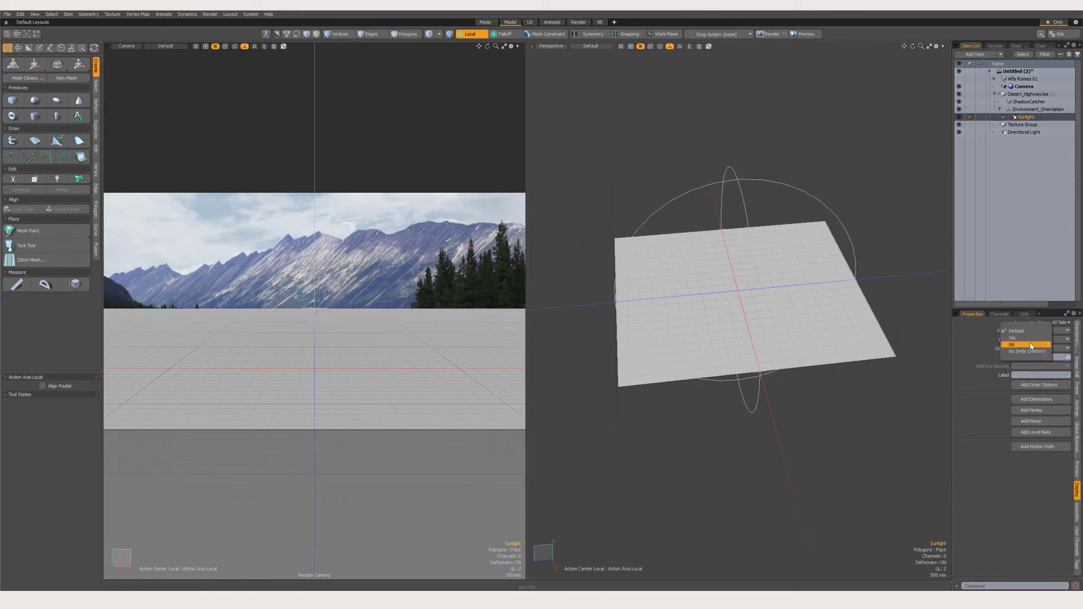
pyautogui.click(1024, 341)
pyautogui.keyDown('alt'); pyautogui.moveTo(825, 331); pyautogui.dragTo(778, 315); pyautogui.keyUp('alt')
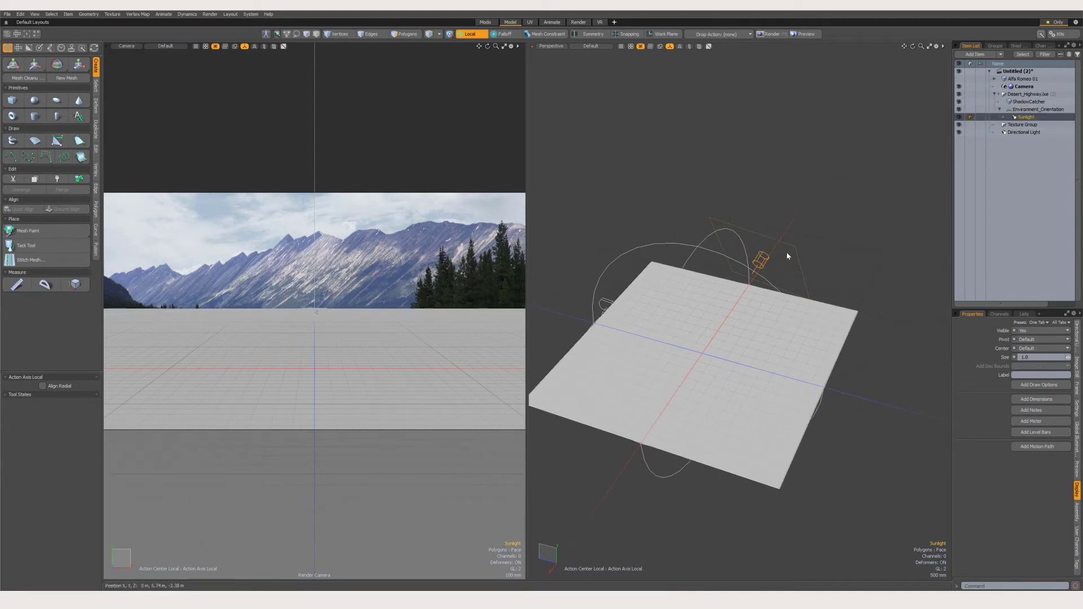
pyautogui.click(1028, 102)
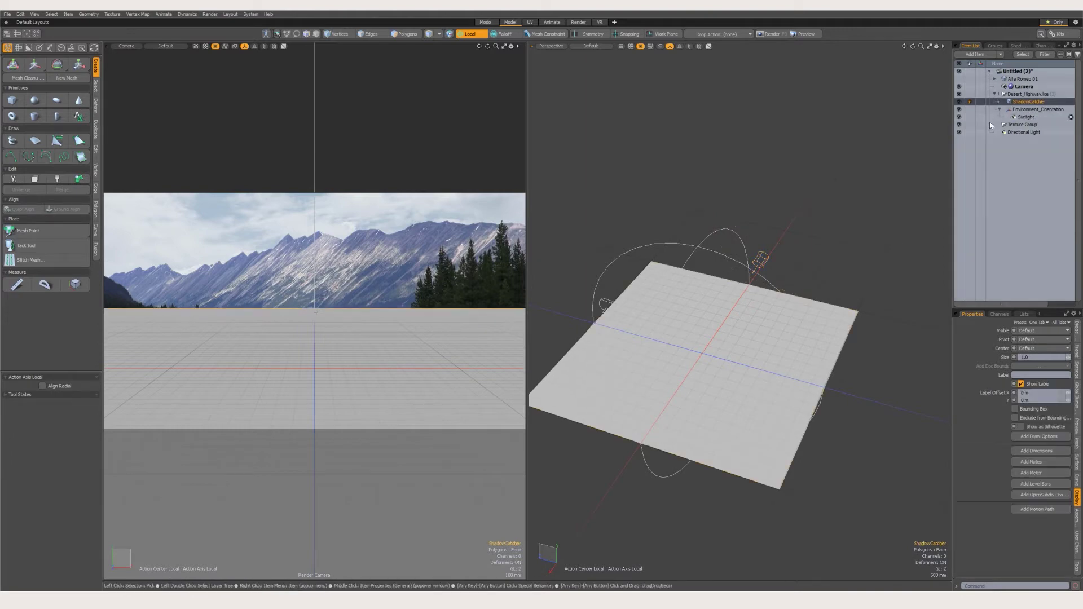
# - Scale the ShadowCatcher plane uniformly down to 10%
pyautogui.click(761, 260)
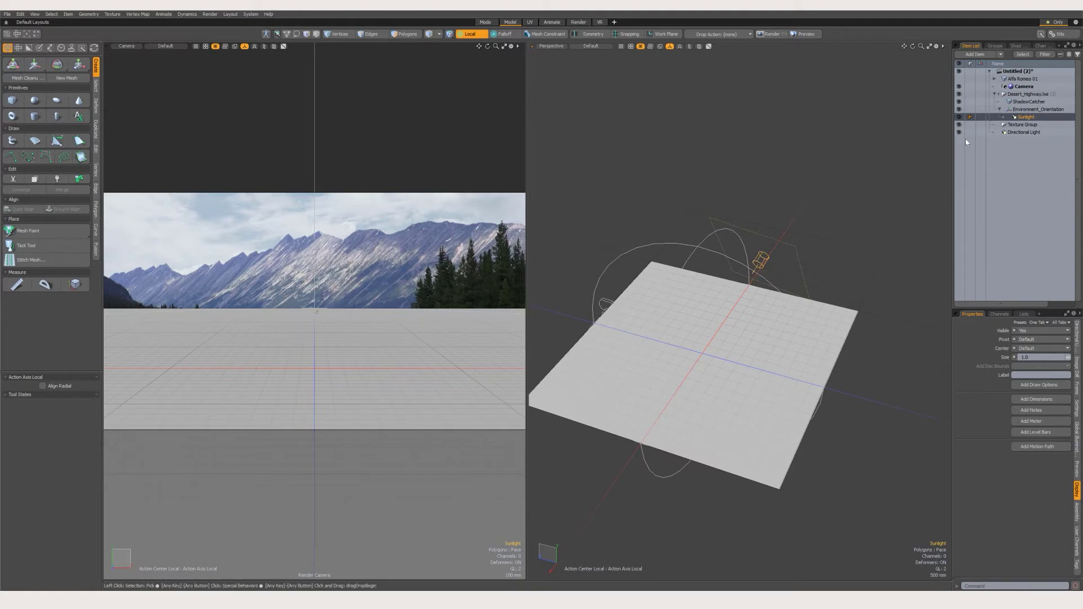
pyautogui.click(1021, 103)
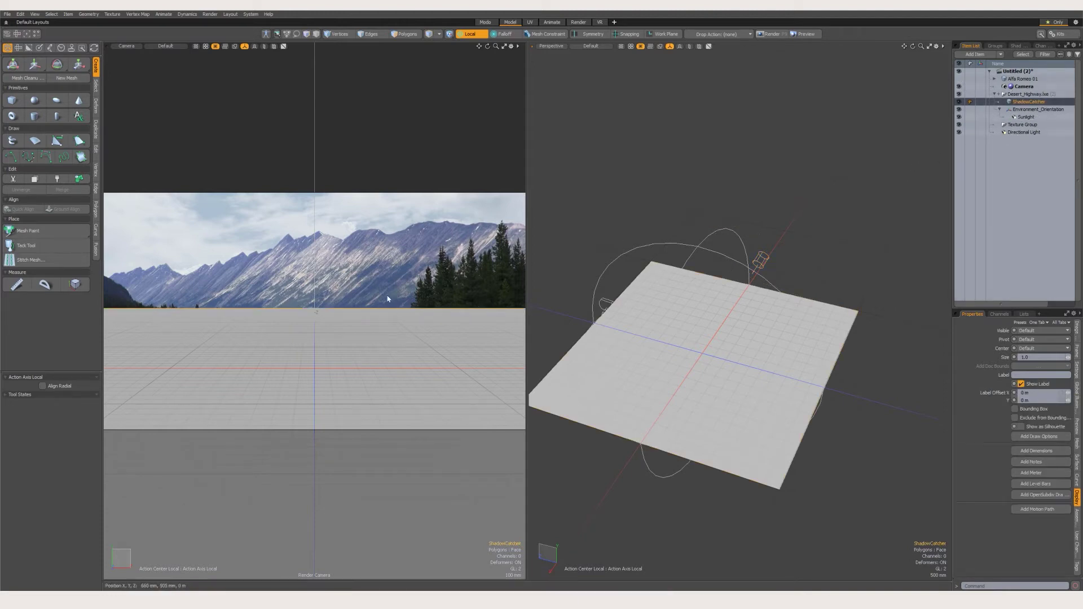
pyautogui.keyDown('alt'); pyautogui.moveTo(668, 341); pyautogui.dragTo(674, 365); pyautogui.keyUp('alt')
pyautogui.press('w')
pyautogui.press('e')
pyautogui.press('r')
pyautogui.hotkey('ctrl', 'z')
pyautogui.hotkey('ctrl', 'z')
pyautogui.hotkey('ctrl', 'z')
pyautogui.hotkey('ctrl', 'z')
pyautogui.press('e')
pyautogui.press('r')
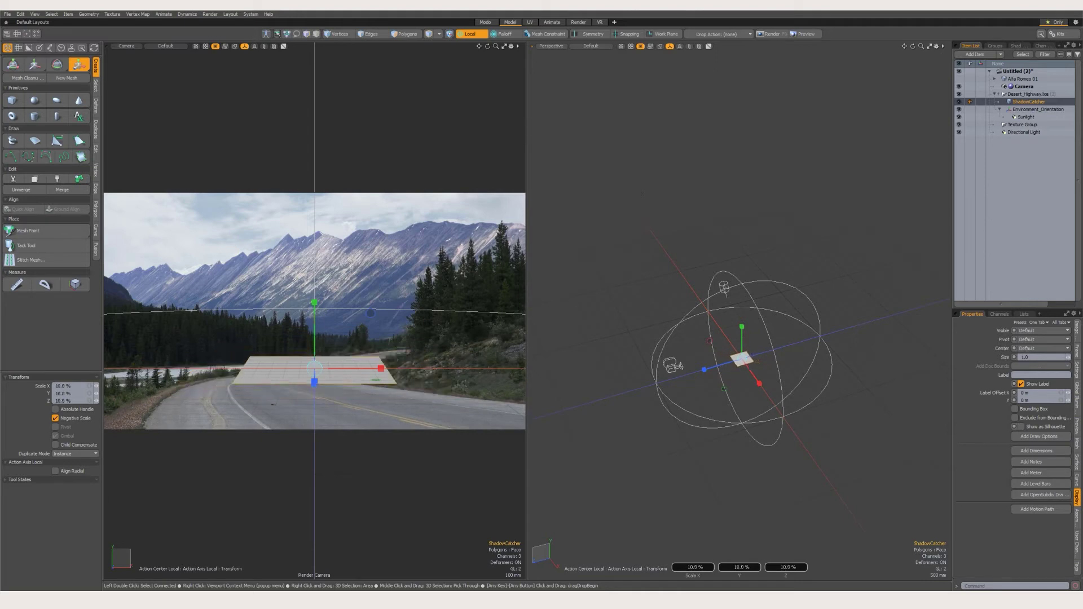
# - Move the ShadowCatcher plane towards the camera onto the foreground road and rotate it about its vertical axis to follow the road
pyautogui.press('w')
pyautogui.moveTo(748, 370); pyautogui.dragTo(729, 381)
pyautogui.press('e')
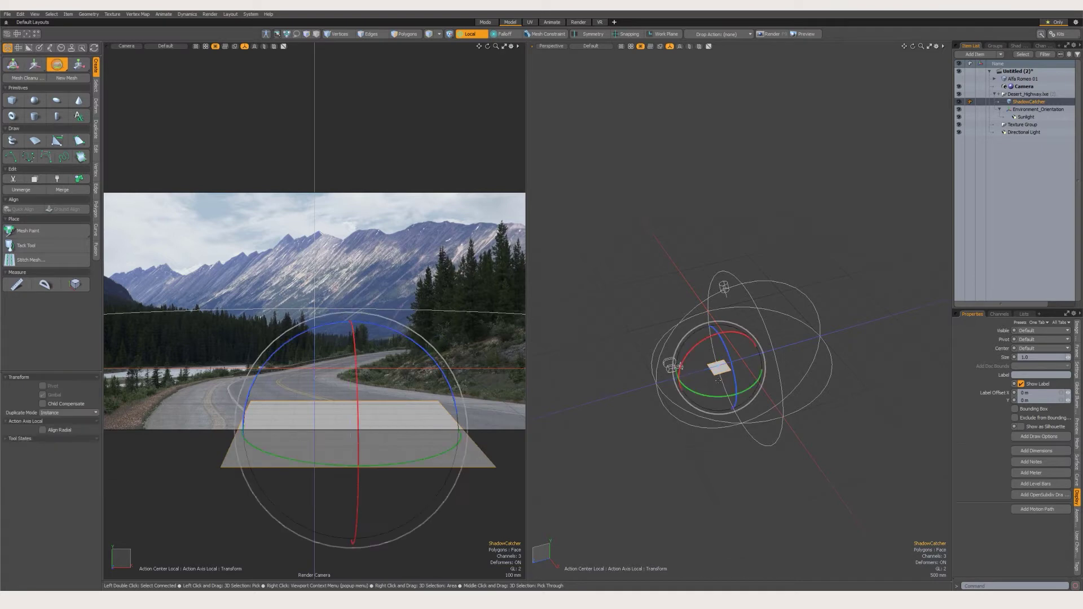
pyautogui.moveTo(713, 400); pyautogui.dragTo(795, 393)
pyautogui.press('w')
pyautogui.scroll(5, 767, 367)
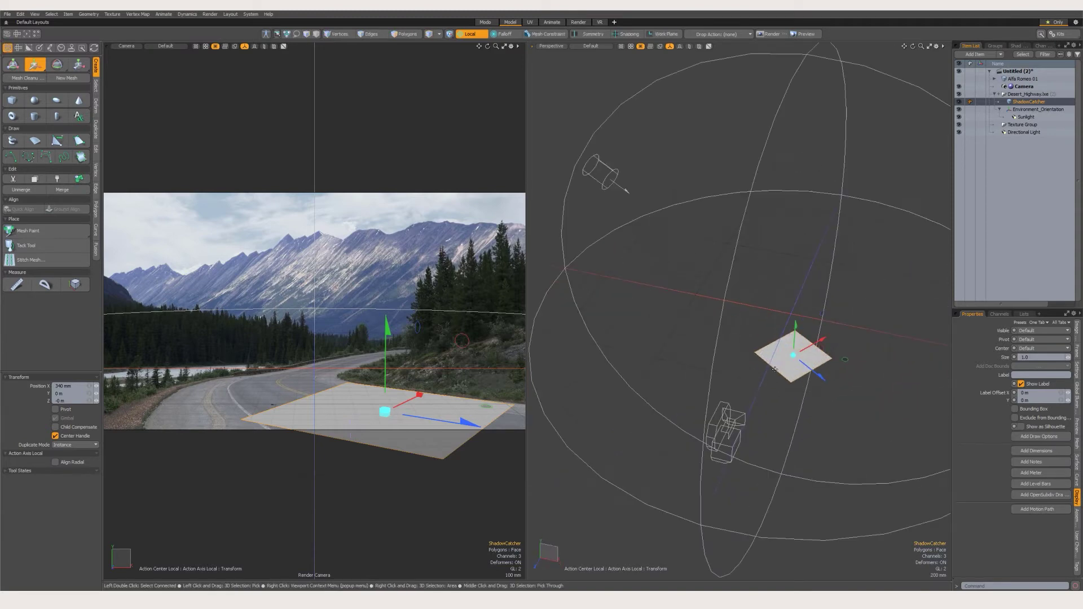
# - Lengthen the ShadowCatcher plane by moving its right-hand short edge outward along the road and the opposite edge out by about 30 mm
pyautogui.press('2')
pyautogui.click(777, 371)
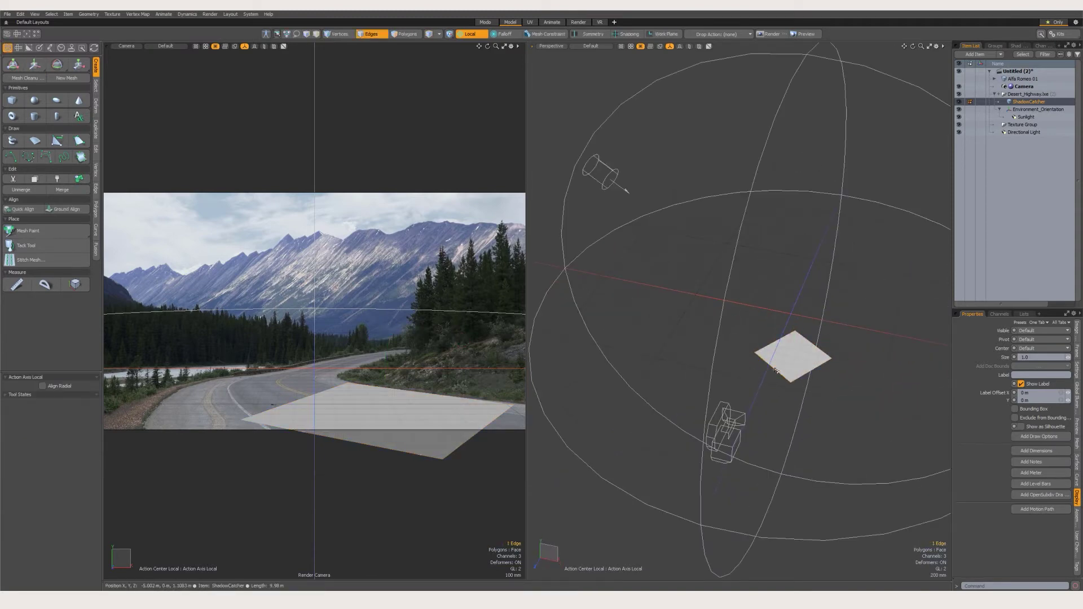
pyautogui.press('w')
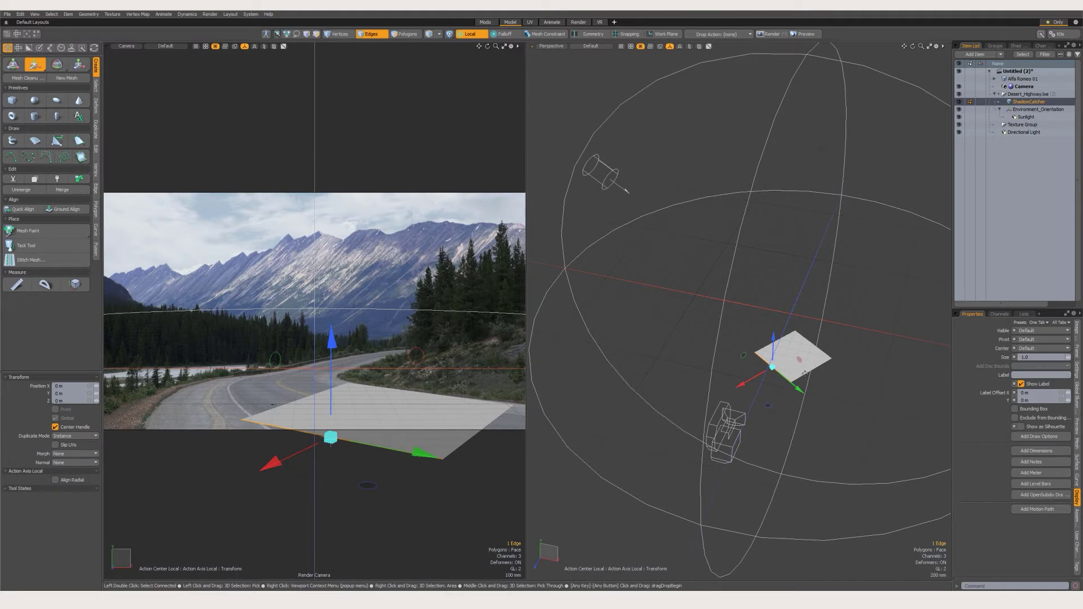
pyautogui.click(814, 374)
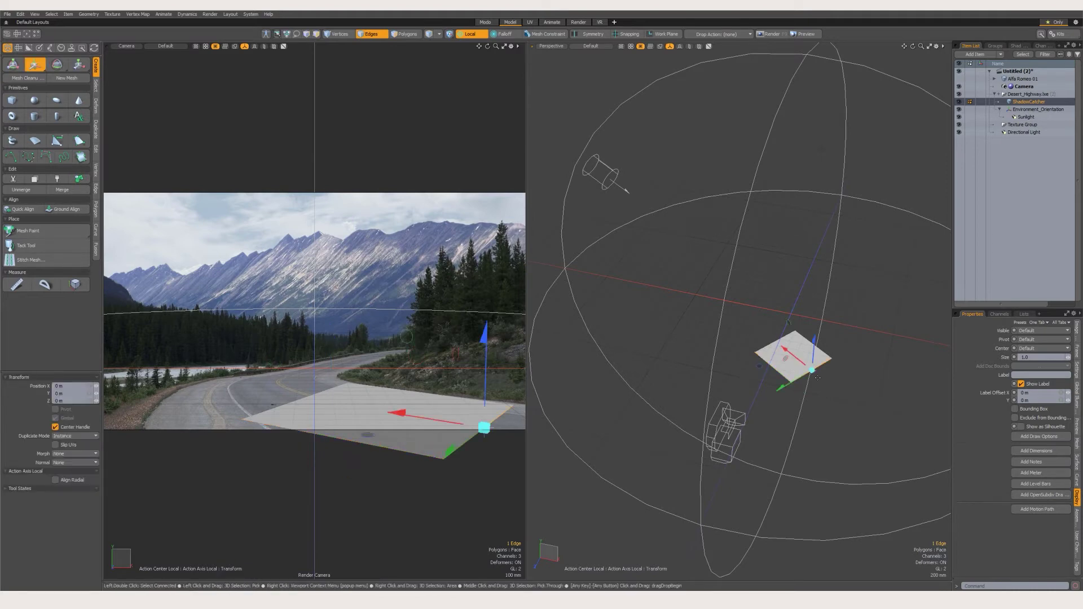
pyautogui.moveTo(797, 357); pyautogui.dragTo(832, 374)
pyautogui.press('q')
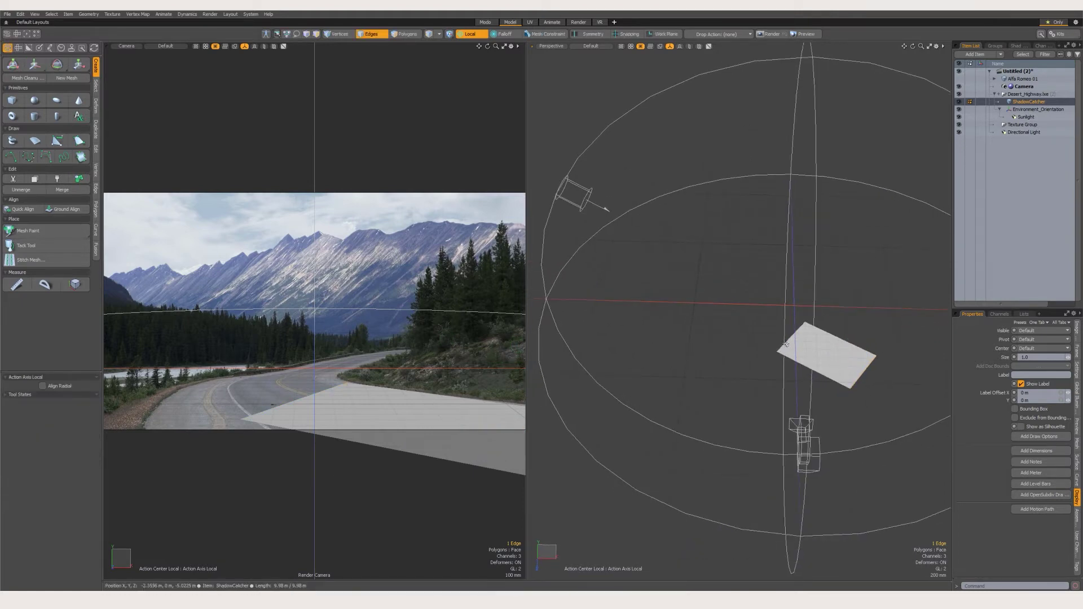
pyautogui.press('w')
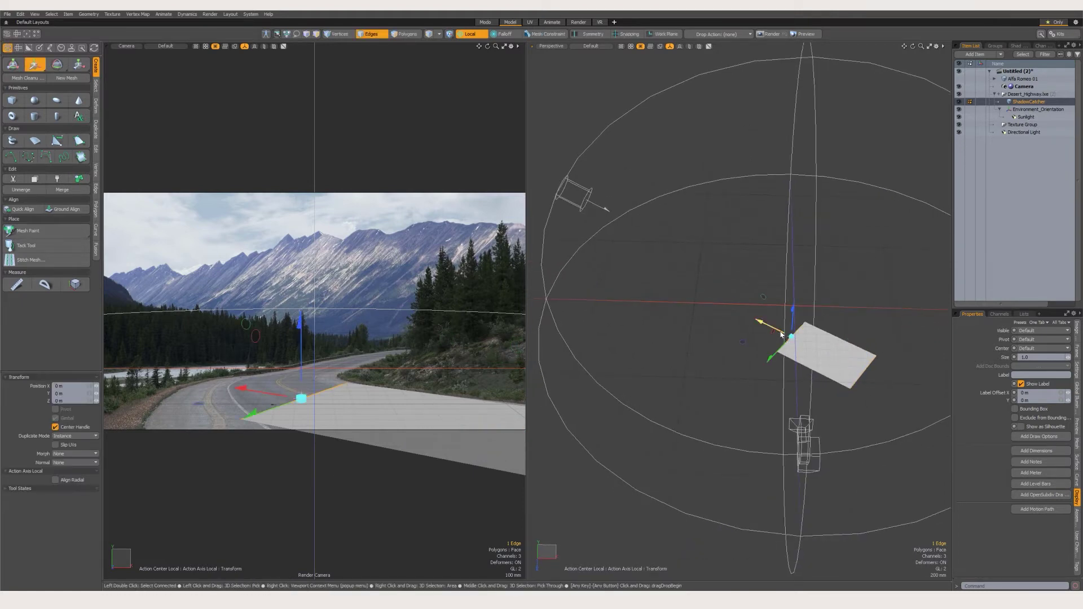
pyautogui.moveTo(781, 334); pyautogui.dragTo(779, 333)
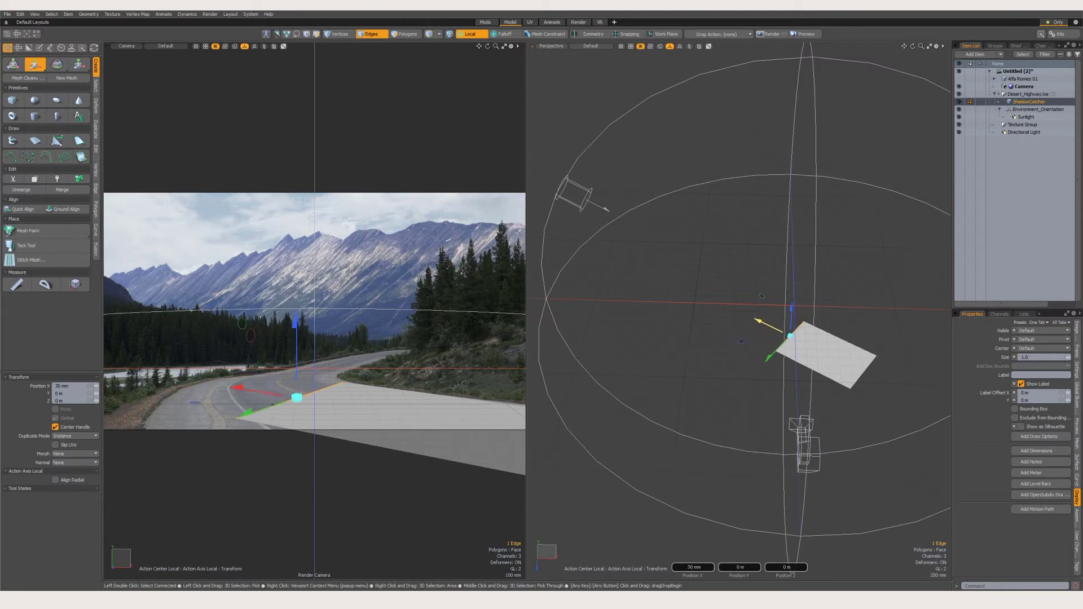
# - Extend the plane's far short edge with Edge Extend into new segments that turn along the road's bend into the distance
pyautogui.press('z')
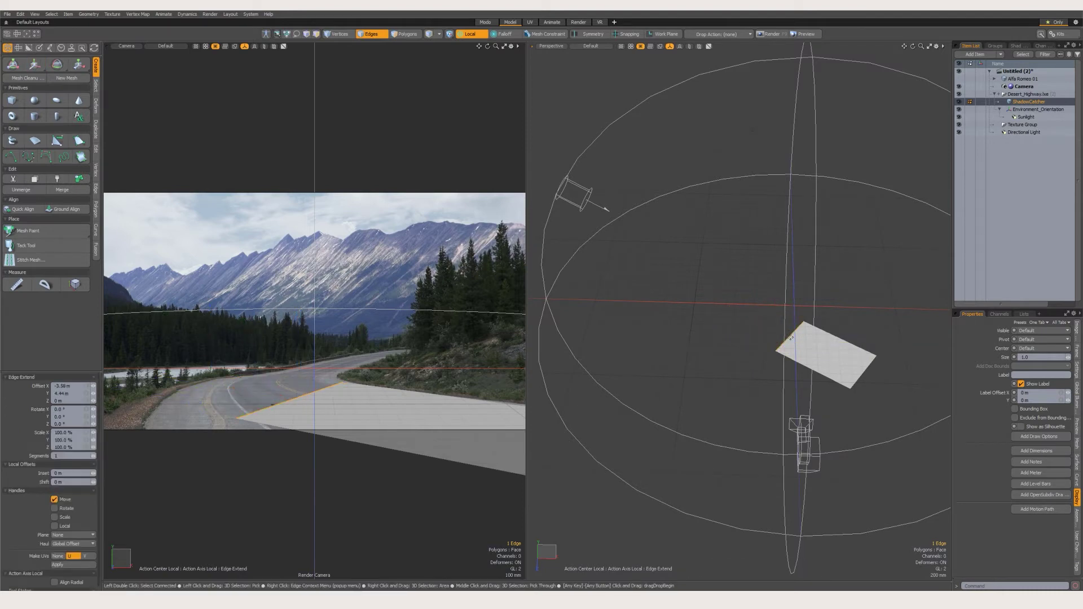
pyautogui.moveTo(780, 333); pyautogui.dragTo(845, 256)
pyautogui.press('e')
pyautogui.hotkey('shift', 'x')
pyautogui.press('e')
pyautogui.press('w')
pyautogui.press('x')
pyautogui.hotkey('shift', 'x')
pyautogui.press('e')
pyautogui.press('w')
pyautogui.press('q')
# - Move the two outer vertices of the plane's bend outward to cover the outer side of the road curve
pyautogui.press('1')
pyautogui.click(769, 310)
pyautogui.press('w')
pyautogui.moveTo(762, 308); pyautogui.dragTo(756, 309)
pyautogui.press('q')
pyautogui.click(776, 351)
pyautogui.press('w')
pyautogui.moveTo(776, 350); pyautogui.dragTo(774, 365)
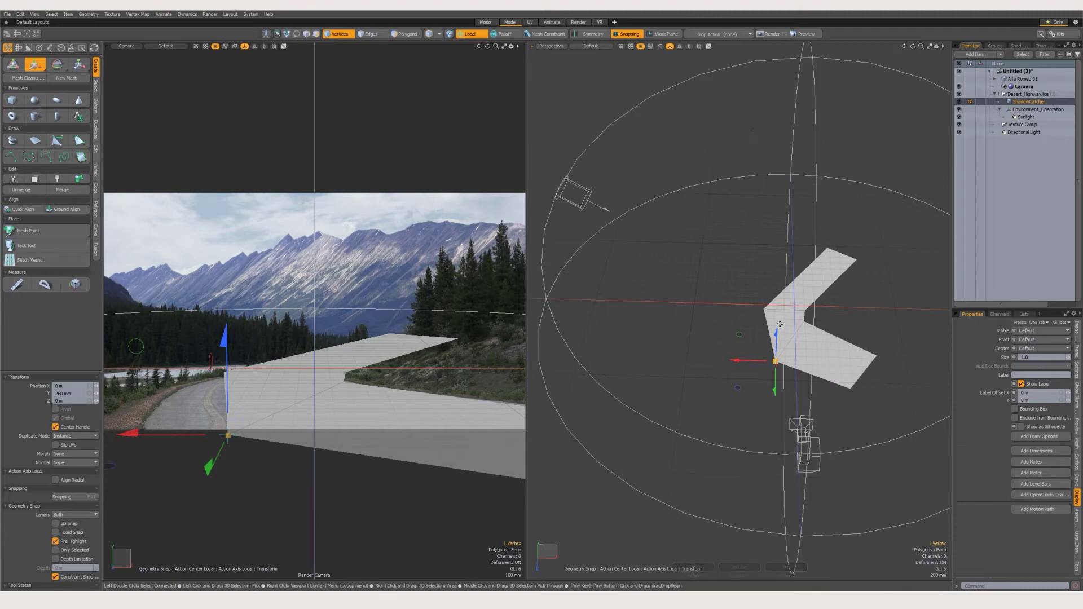
# - Move the two inner vertices of the plane's bend so the inner outline follows the roadside, shifting the upper one about -130 mm in X
pyautogui.scroll(2, 779, 330)
pyautogui.press('q')
pyautogui.click(816, 322)
pyautogui.press('w')
pyautogui.moveTo(801, 320)
pyautogui.mouseDown()
pyautogui.moveTo(814, 321)
pyautogui.moveTo(810, 305)
pyautogui.mouseUp()
pyautogui.press('q')
pyautogui.click(816, 305)
pyautogui.press('w')
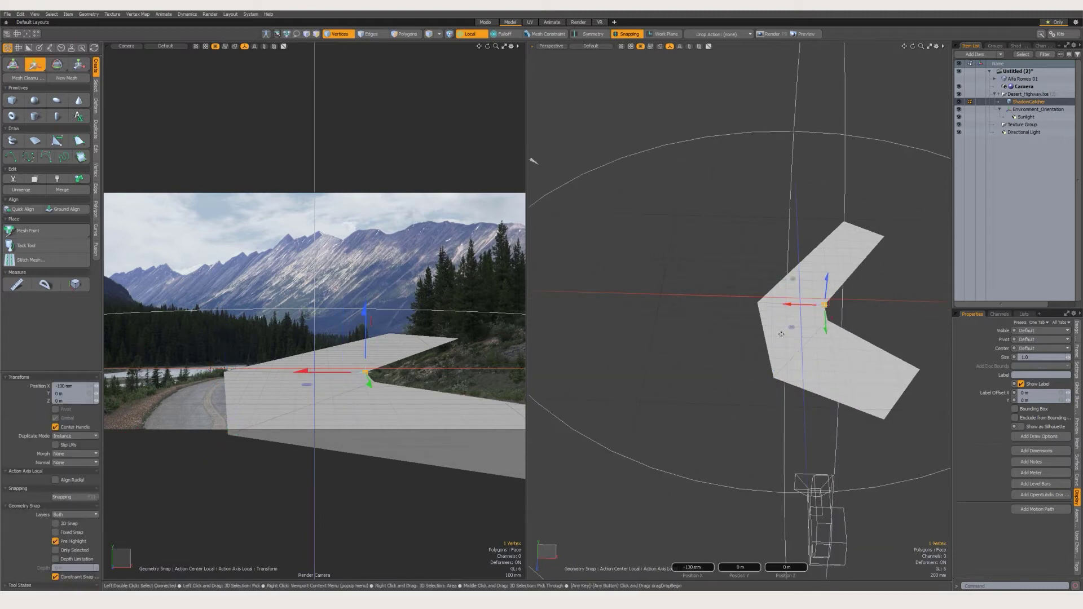
# - Add an edge loop across the plane's bend, push its outer vertices out to the road's edge, and deselect the plane
pyautogui.press('q')
pyautogui.press('5')
pyautogui.click(96, 188)
pyautogui.click(27, 210)
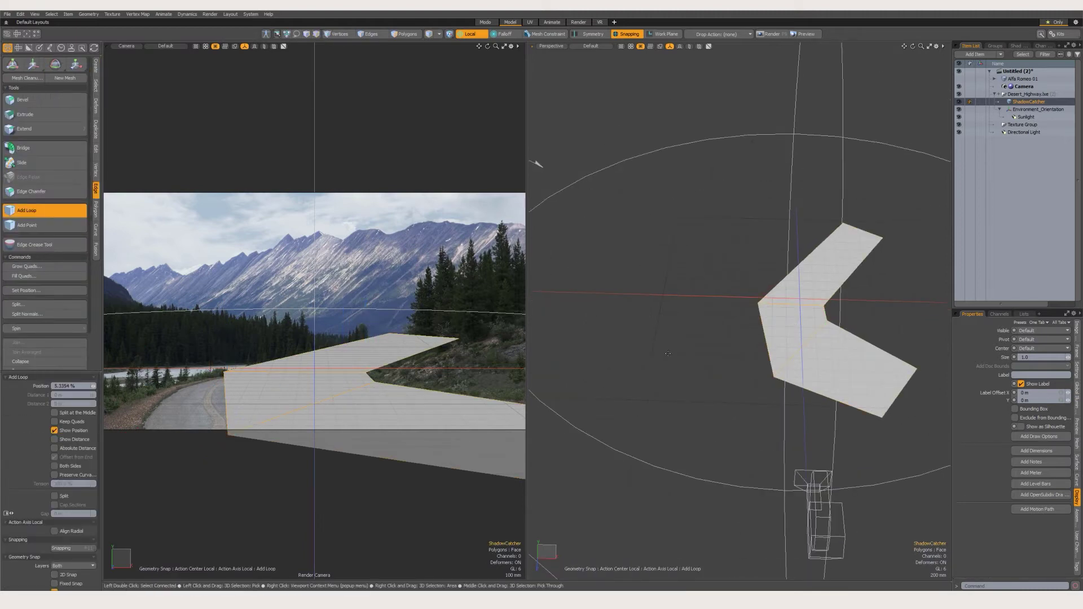
pyautogui.press('1')
pyautogui.press('w')
pyautogui.moveTo(763, 334); pyautogui.dragTo(784, 372)
pyautogui.press('space')
pyautogui.click(983, 143)
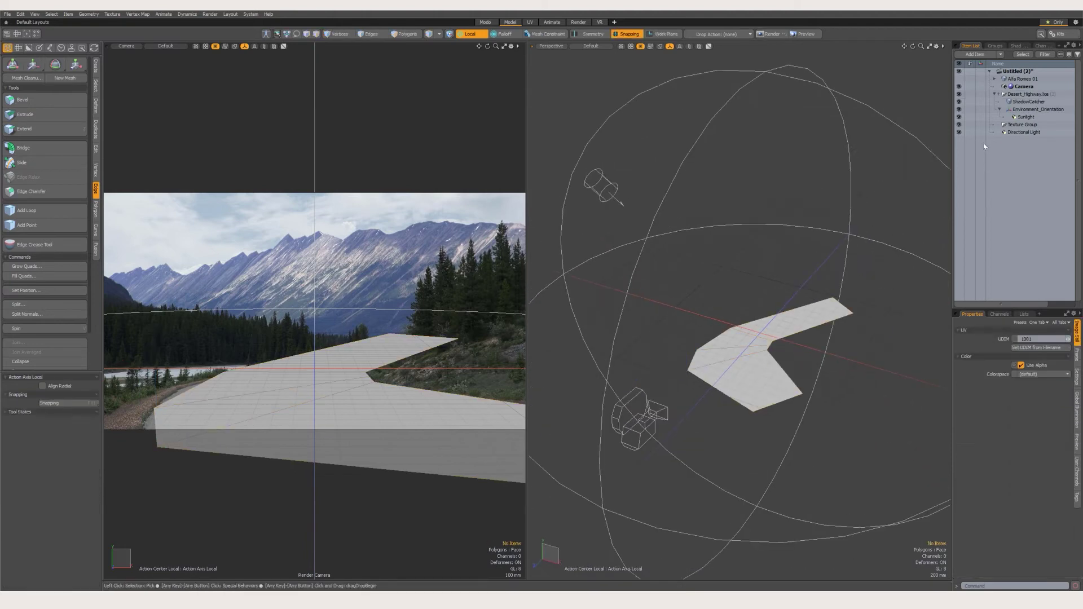
# - Show the Alfa Romeo 01 mesh and scale it down uniformly to suit the road
pyautogui.click(959, 78)
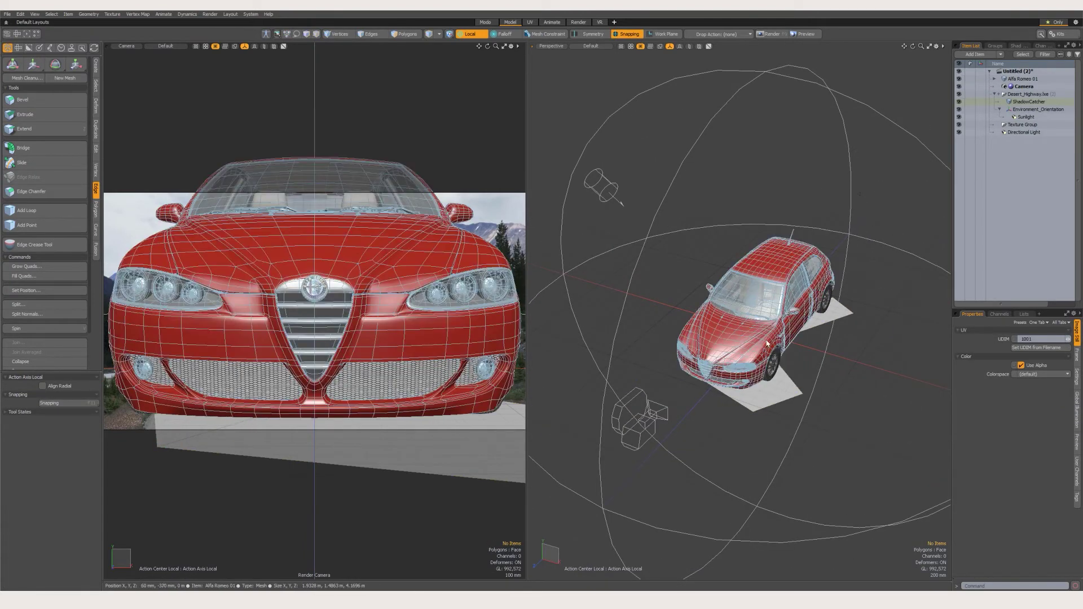
pyautogui.click(1022, 78)
pyautogui.press('y')
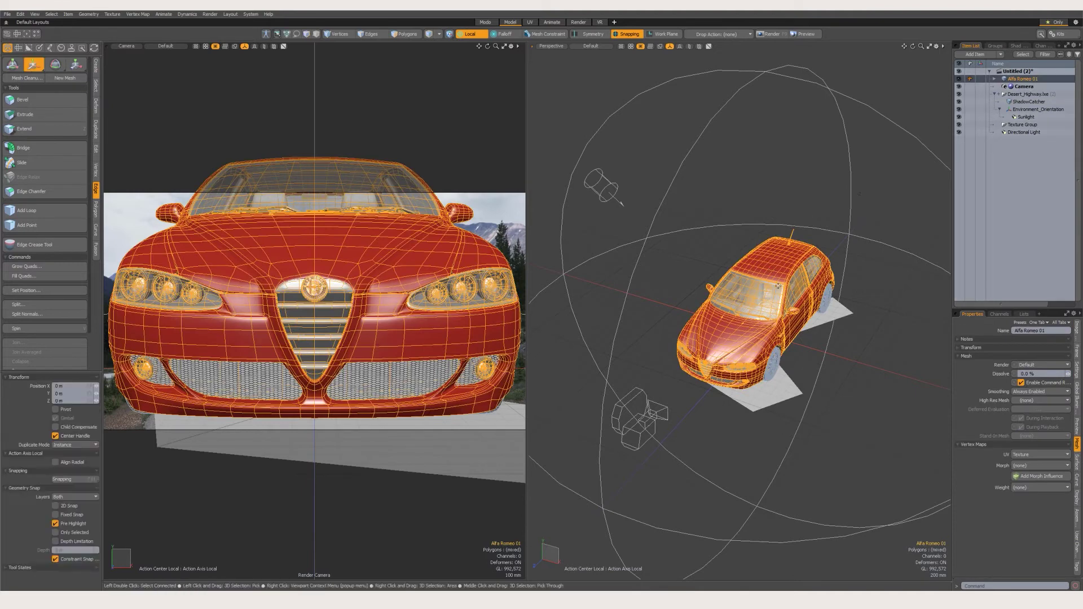
pyautogui.keyDown('alt'); pyautogui.moveTo(770, 365); pyautogui.dragTo(768, 327); pyautogui.keyUp('alt')
pyautogui.press('e')
pyautogui.press('r')
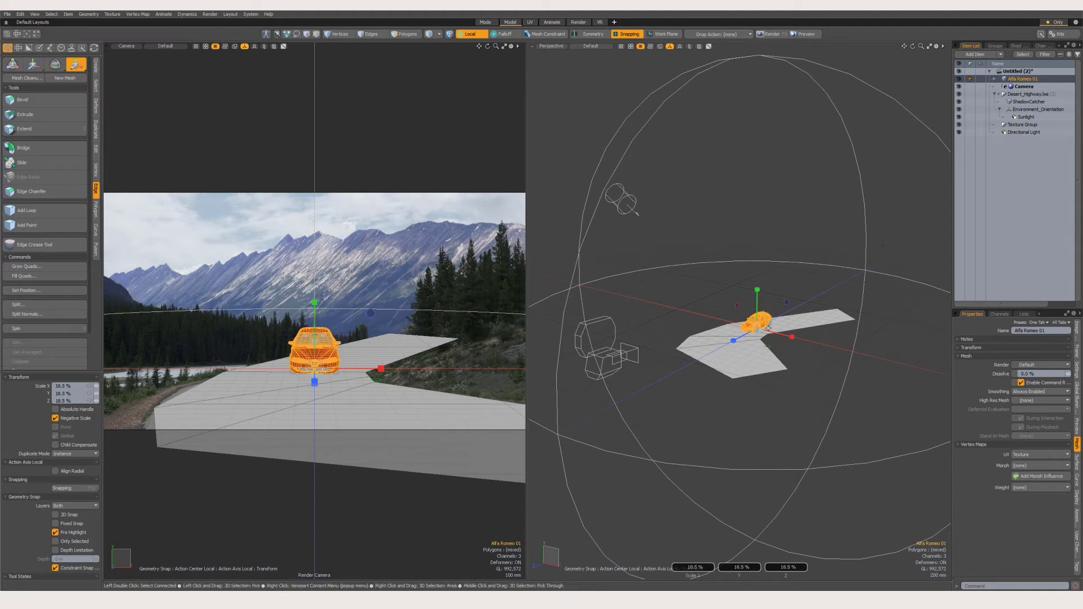
pyautogui.press('space')
# - Move the car about 520 mm in X and 1.16 m in Z along the road, and rotate it about its vertical axis
pyautogui.press('w')
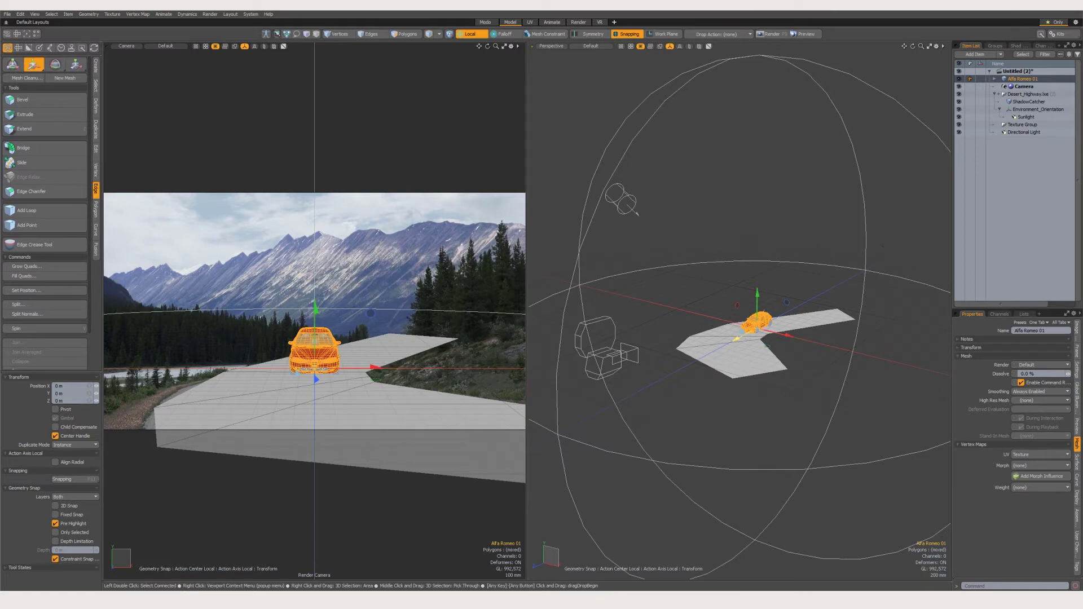
pyautogui.moveTo(737, 338); pyautogui.dragTo(773, 370)
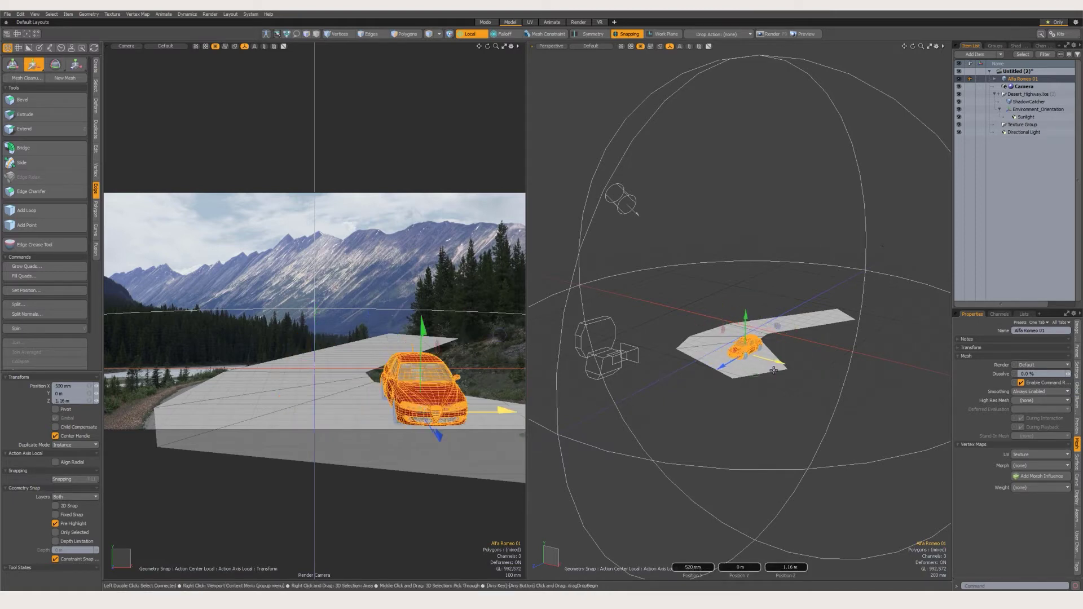
pyautogui.press('e')
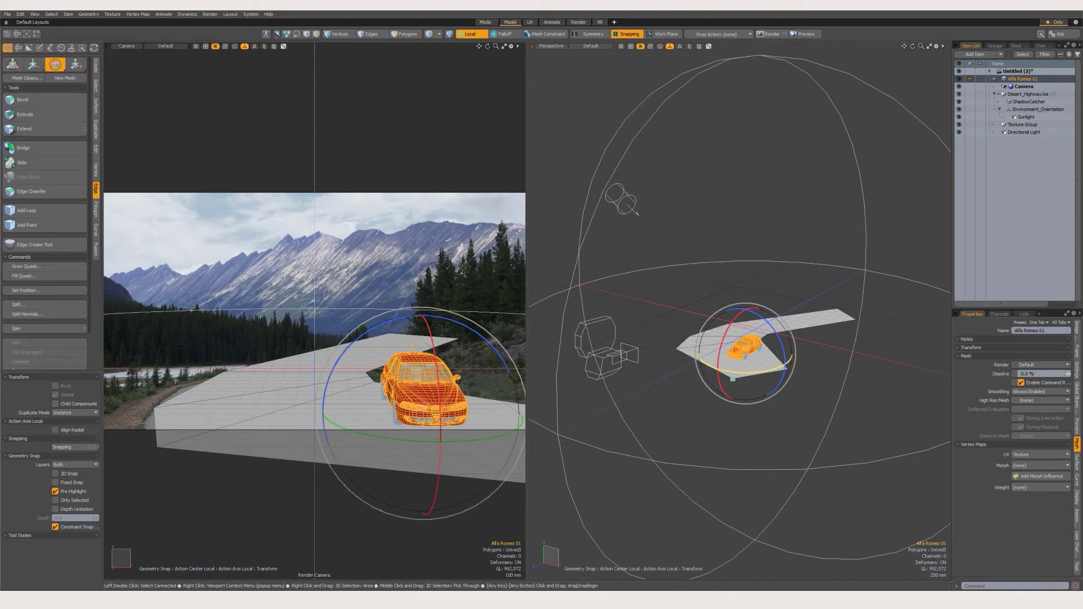
pyautogui.moveTo(735, 373); pyautogui.dragTo(709, 366)
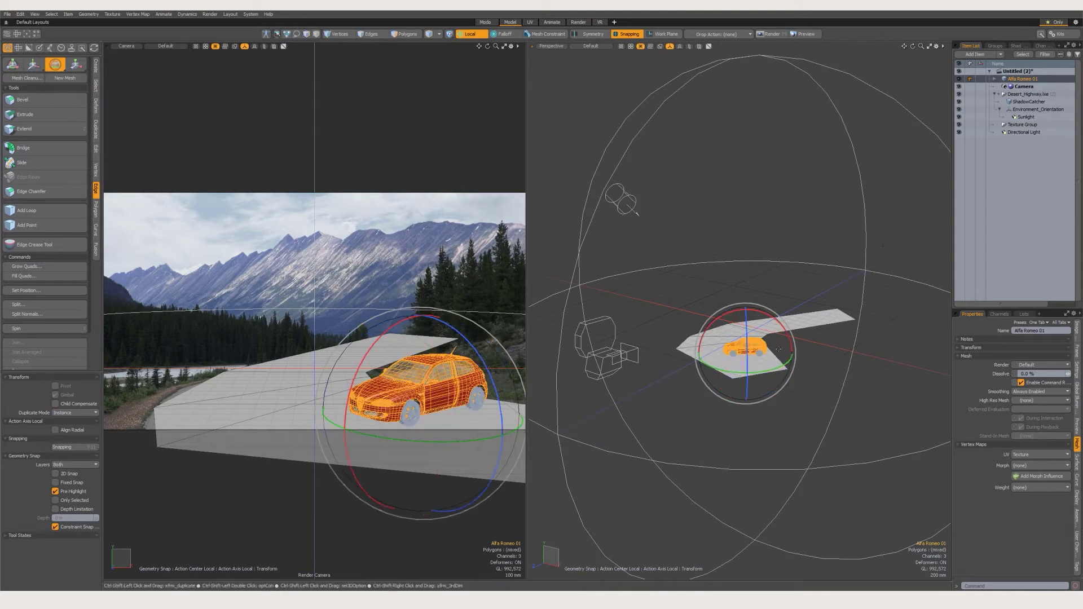
# - Save the scene as Webinar_Modeling in the Webinar_시연자료 folder
pyautogui.hotkey('ctrl', 's')
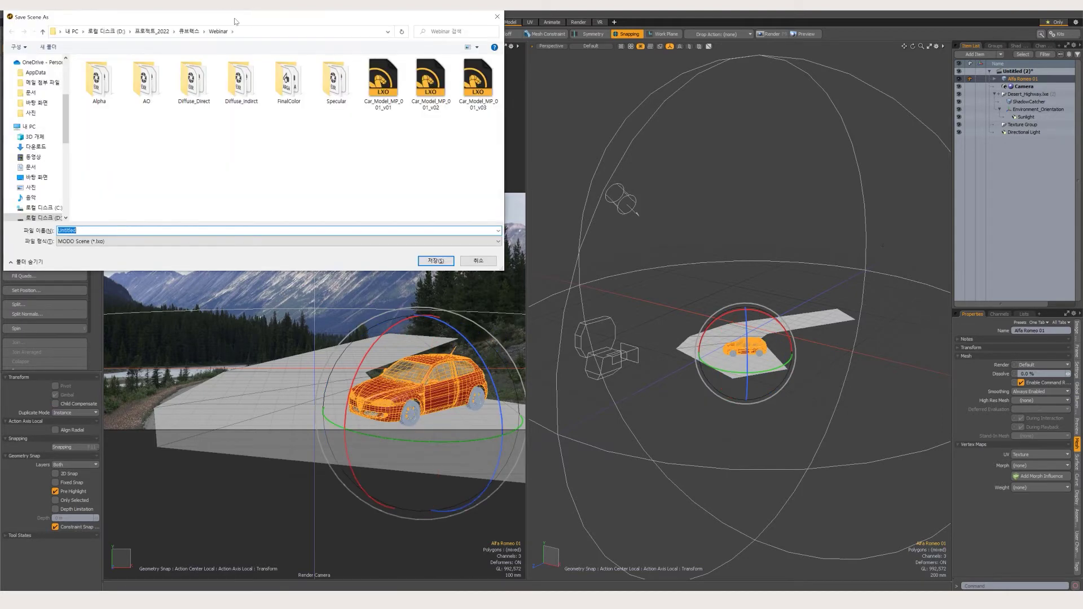
pyautogui.moveTo(235, 22); pyautogui.dragTo(425, 64)
pyautogui.click(380, 73)
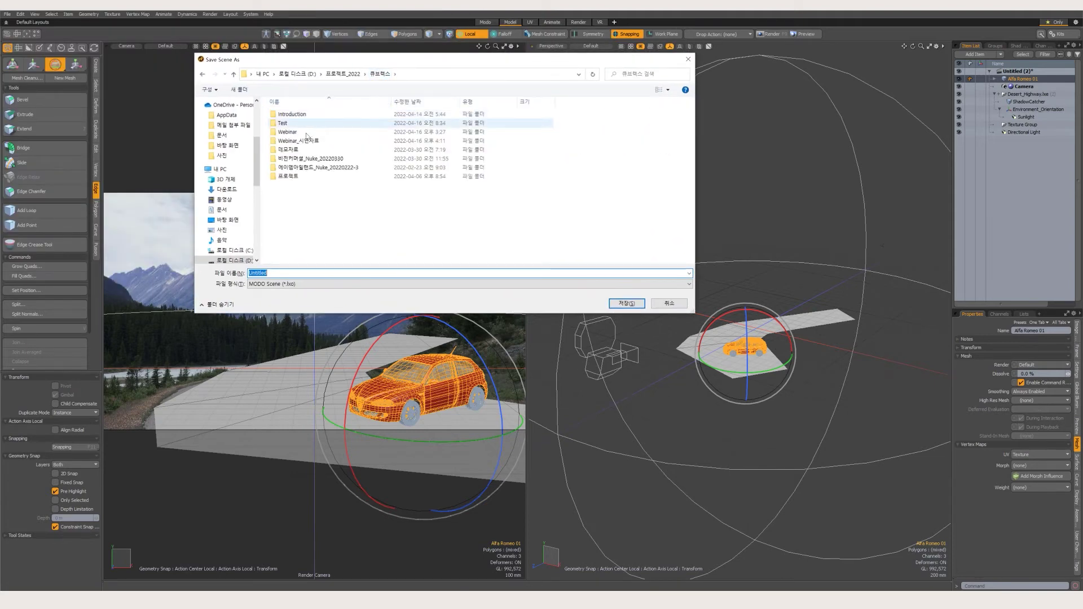
pyautogui.doubleClick(299, 141)
pyautogui.doubleClick(298, 273)
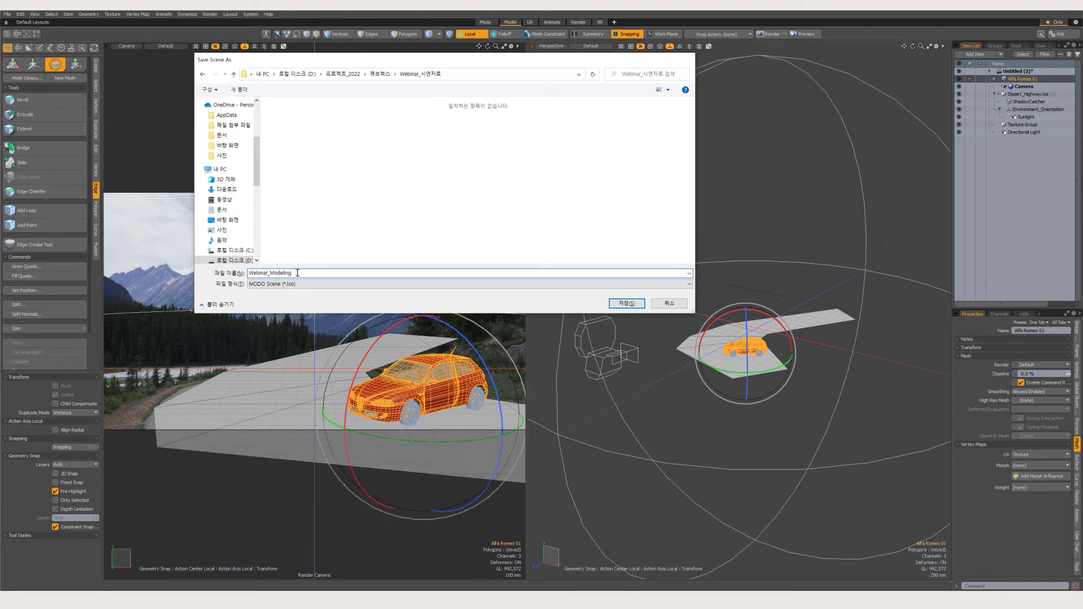
pyautogui.press('Return')
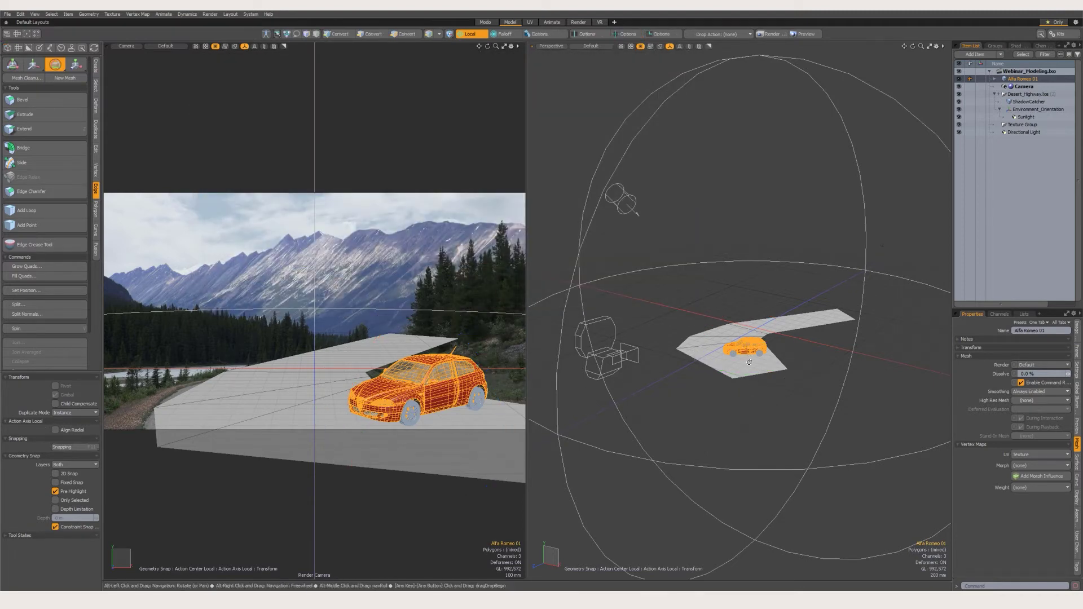
# - Rotate the car further about its vertical axis so it faces up the road away from the camera
pyautogui.keyDown('alt'); pyautogui.moveTo(744, 354); pyautogui.dragTo(753, 361); pyautogui.keyUp('alt')
pyautogui.scroll(3, 753, 361)
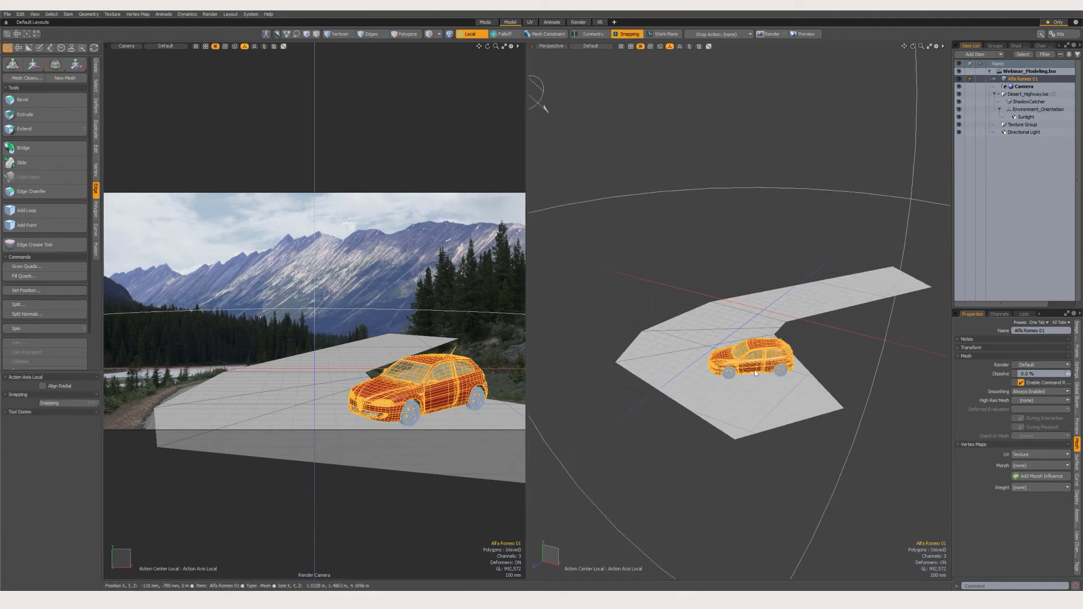
pyautogui.press('w')
pyautogui.press('e')
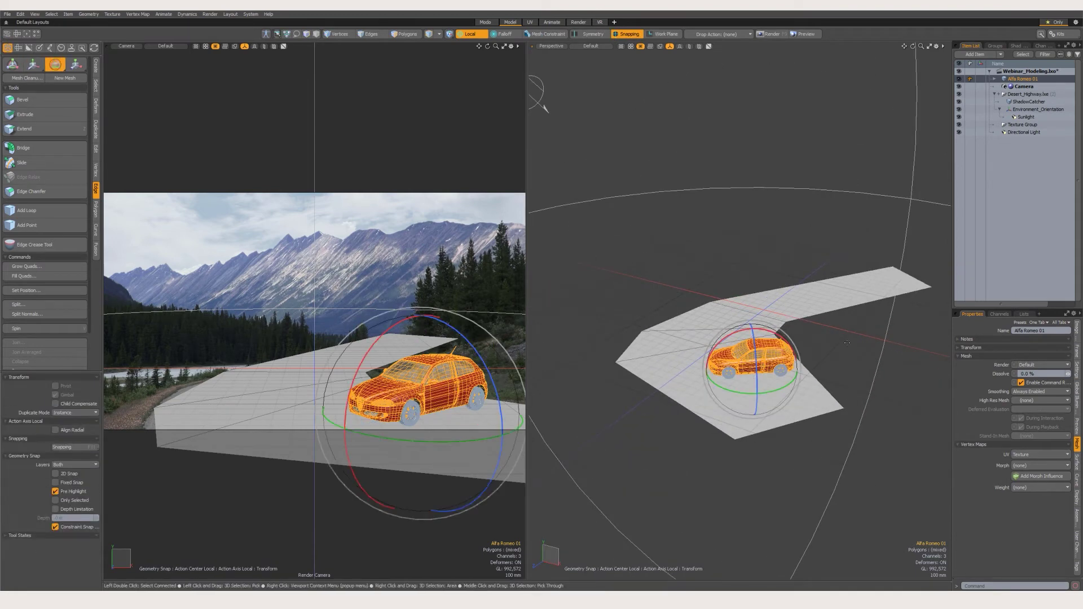
pyautogui.moveTo(781, 388); pyautogui.dragTo(756, 371)
pyautogui.press('w')
# - Scale the car uniformly down to 54%
pyautogui.press('r')
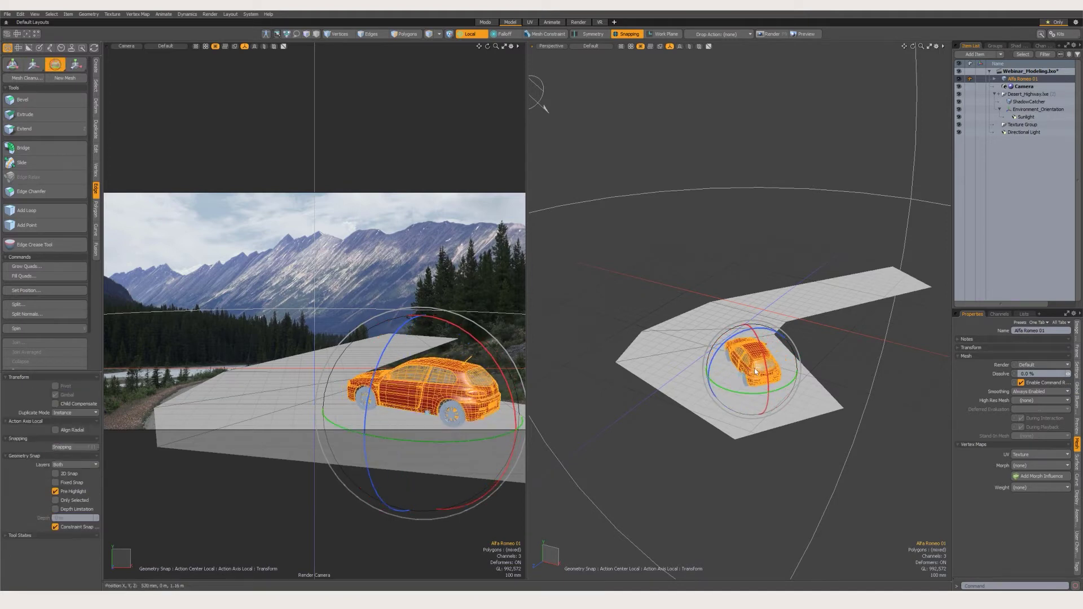
pyautogui.moveTo(753, 373); pyautogui.dragTo(734, 352)
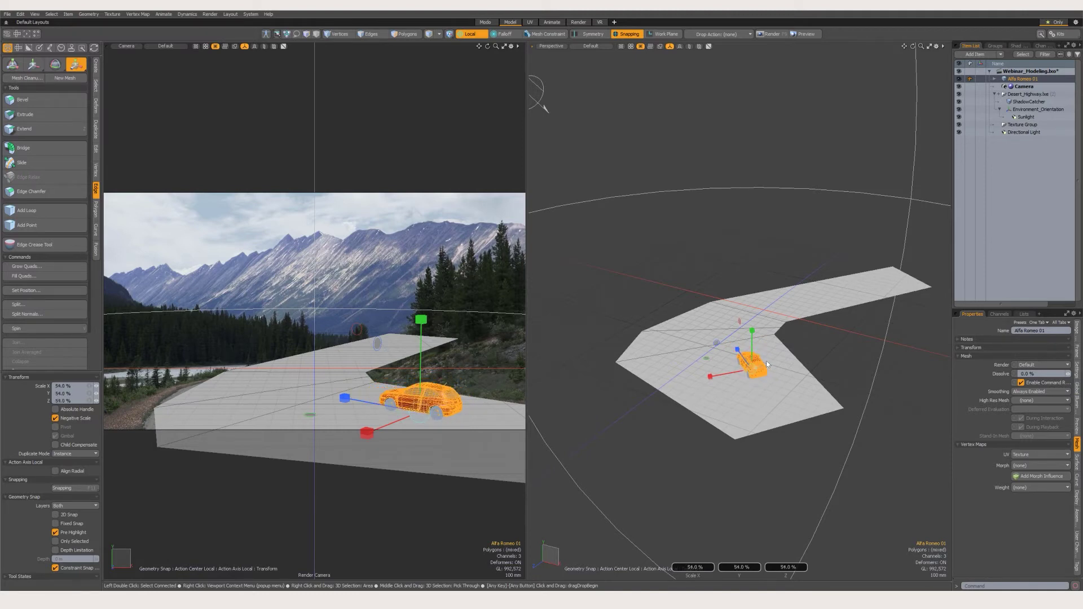
pyautogui.press('w')
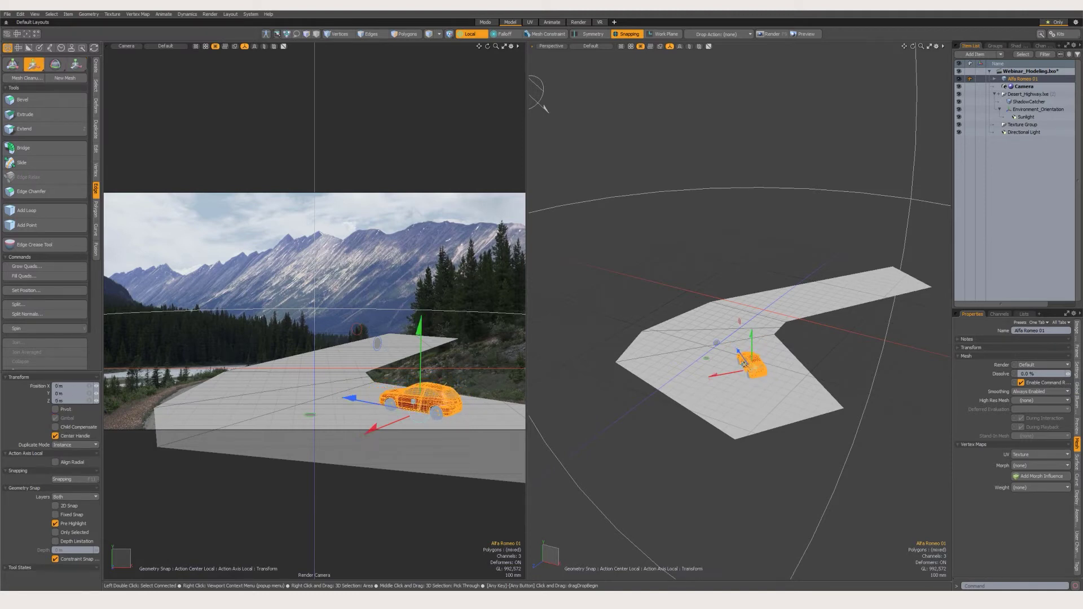
# - Open the render preview and start it to check the car and its shadow on the road
pyautogui.click(806, 34)
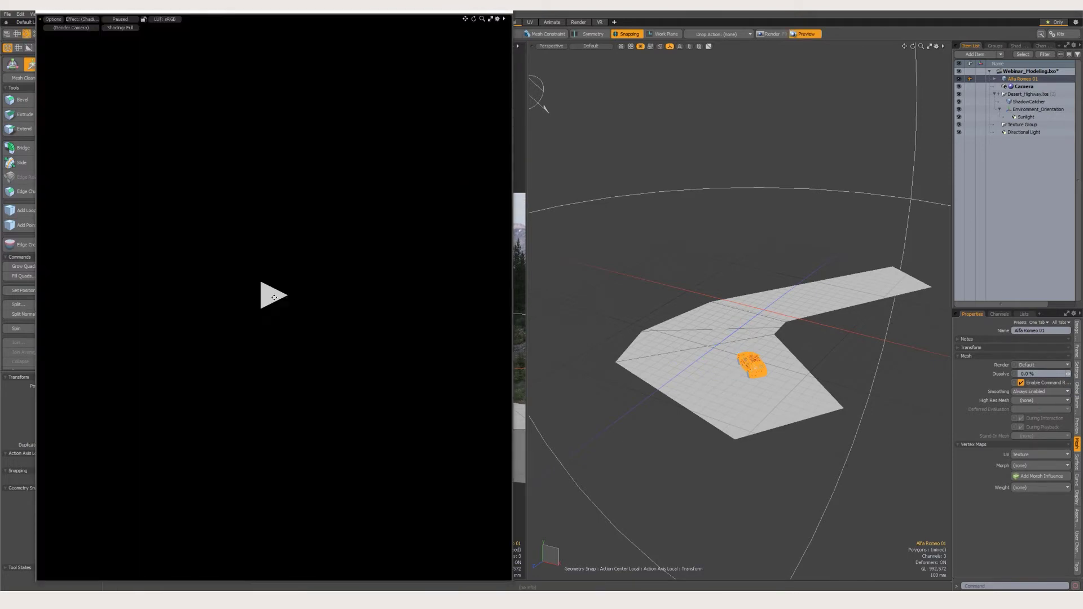
pyautogui.click(274, 297)
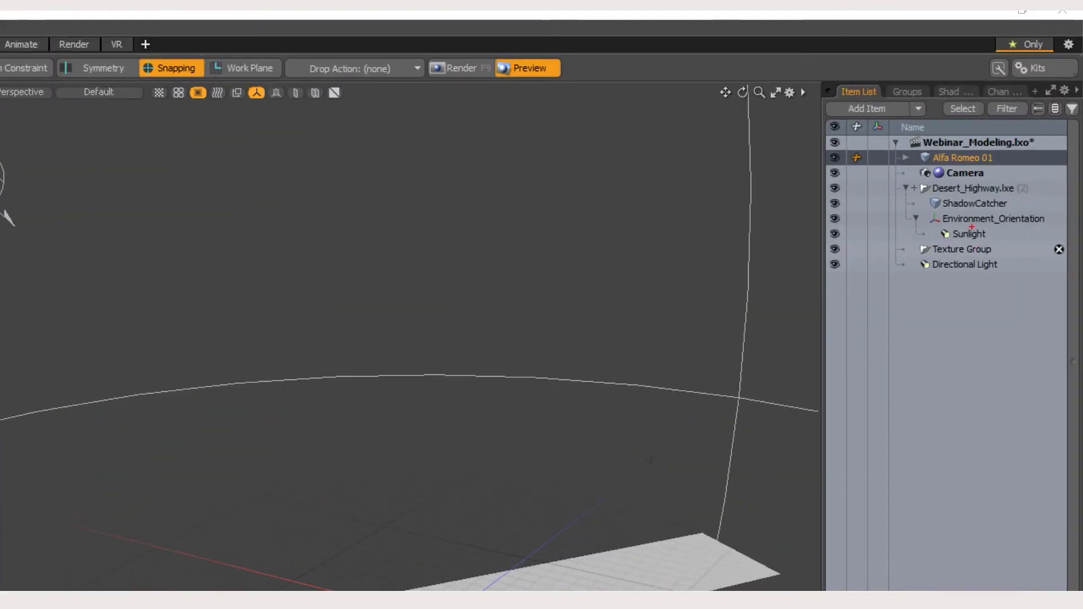
pyautogui.moveTo(976, 241); pyautogui.dragTo(967, 203)
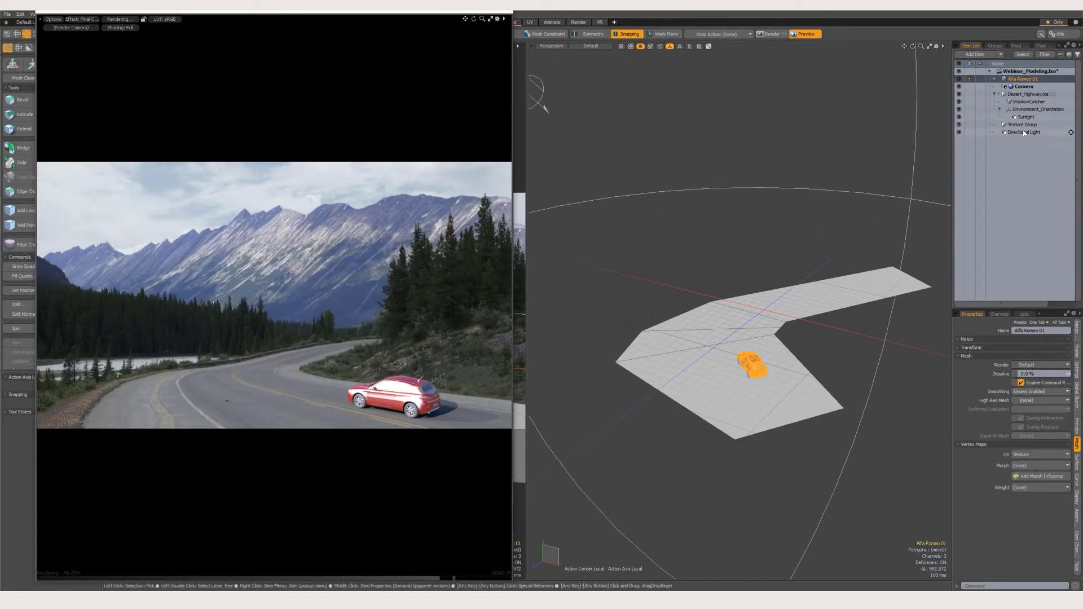
# - Delete the Directional Light from the scene
pyautogui.click(1025, 133)
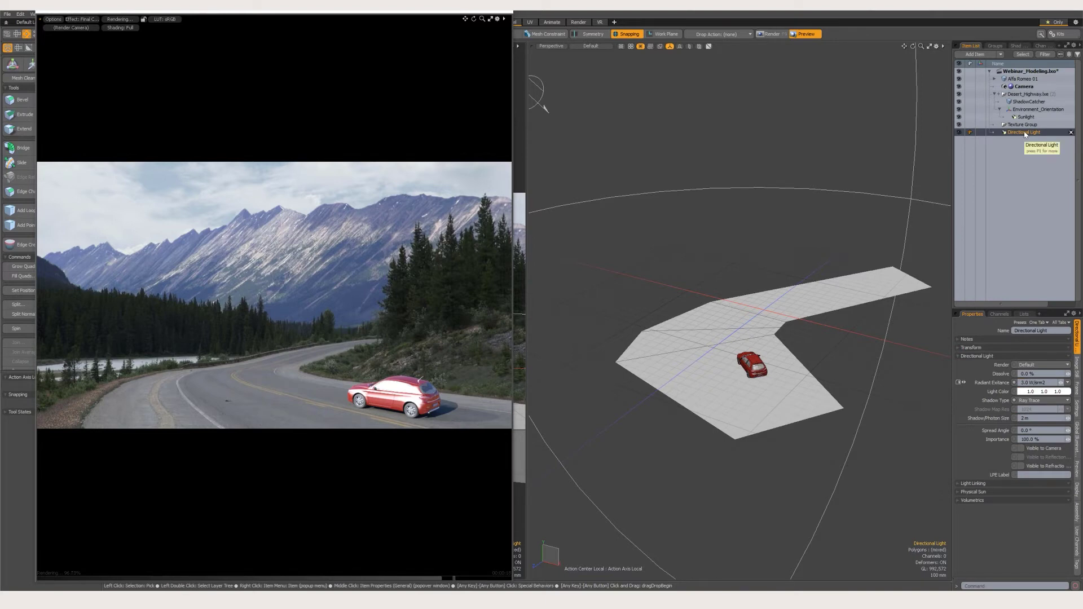
pyautogui.press('Escape')
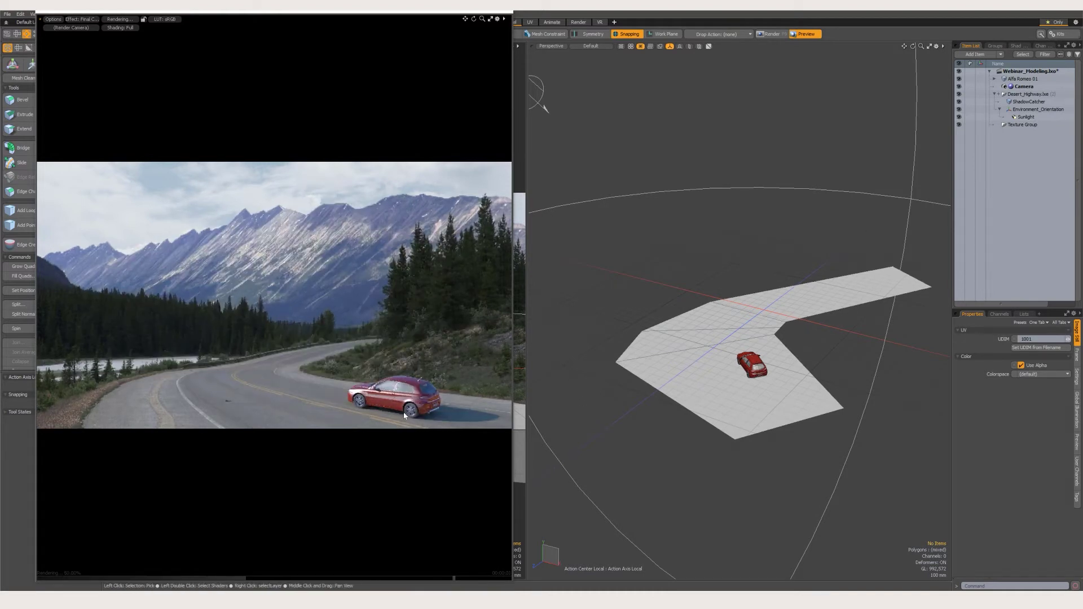
# - Move the Alfa Romeo closer to the camera along the road and rotate it slightly about its vertical axis
pyautogui.click(1024, 79)
pyautogui.press('w')
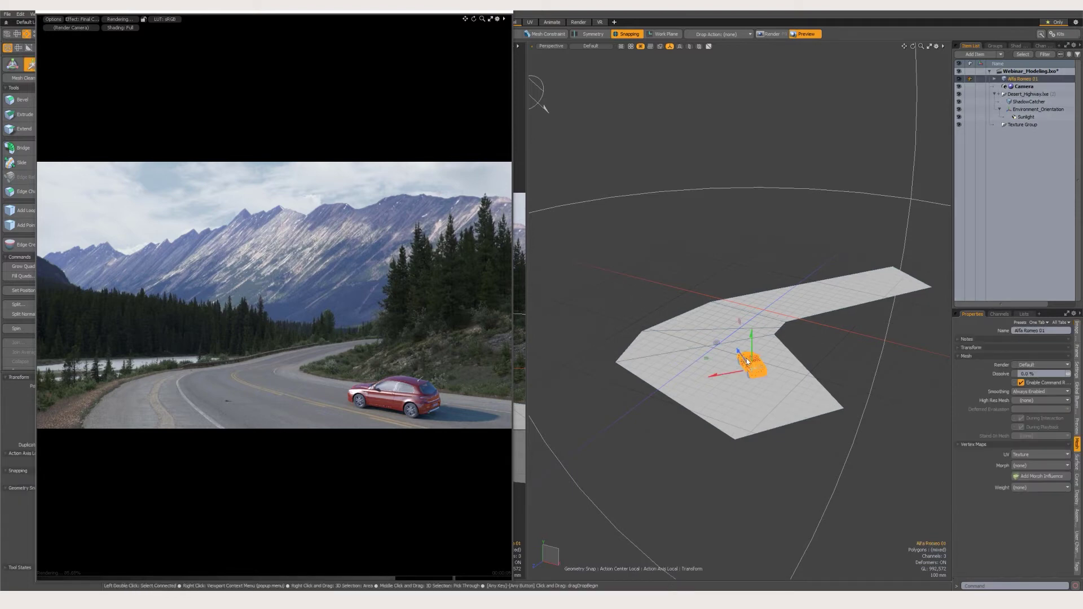
pyautogui.moveTo(738, 352); pyautogui.dragTo(753, 379)
pyautogui.press('e')
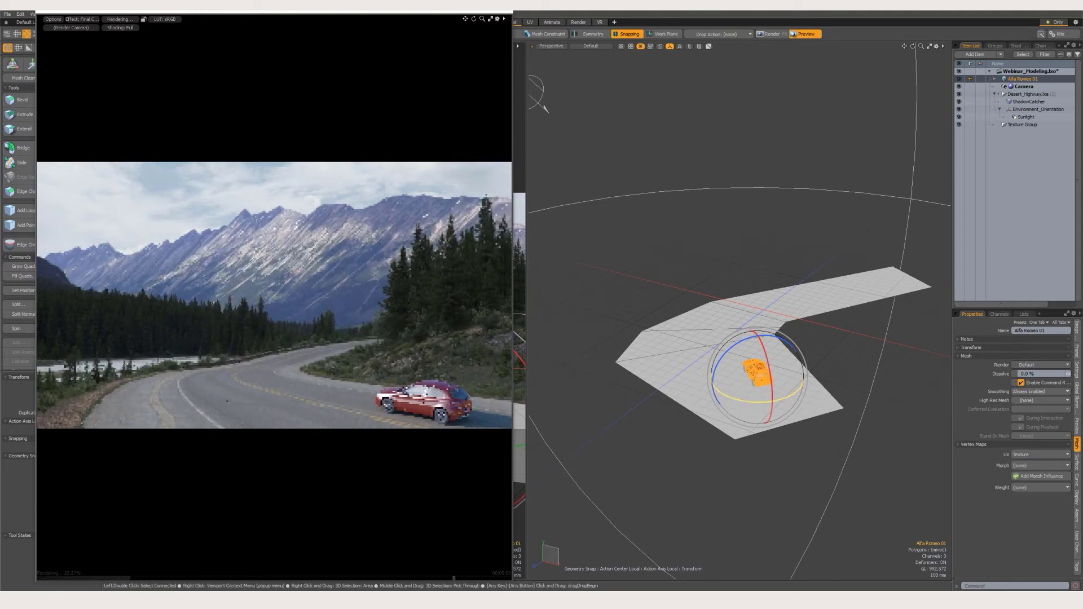
pyautogui.moveTo(755, 401); pyautogui.dragTo(776, 399)
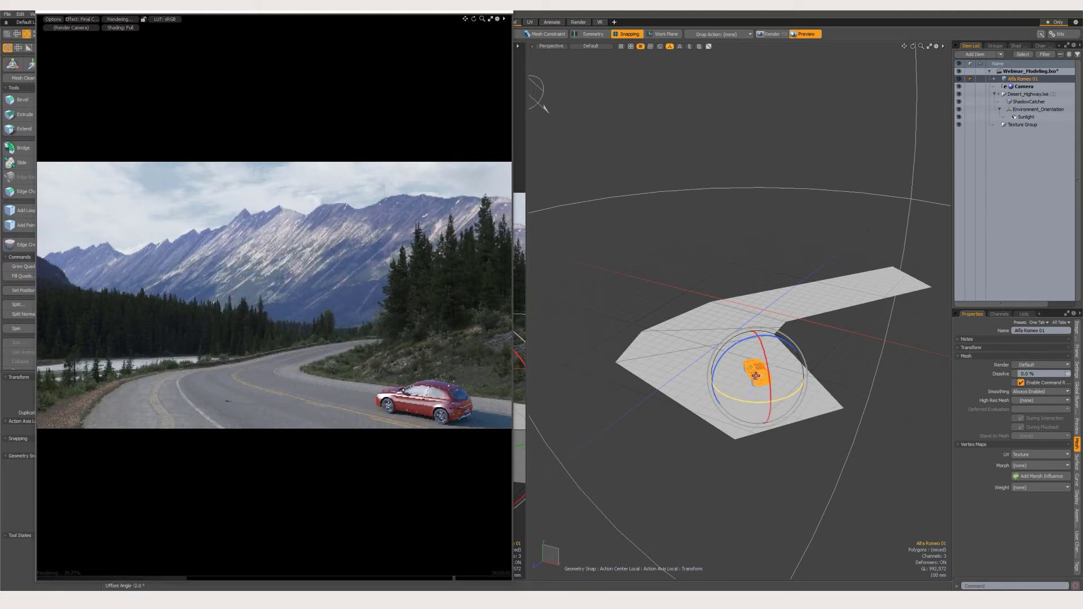
# - Check in the front view how the car sits relative to the ground, and return to the perspective view
pyautogui.hotkey('ctrl', 'space')
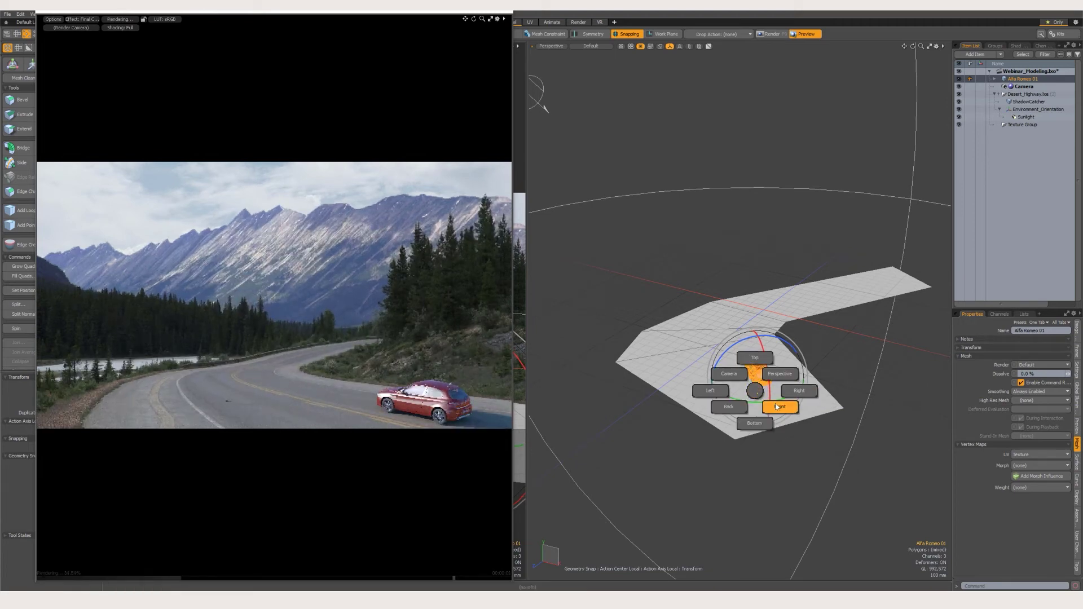
pyautogui.click(779, 406)
pyautogui.hotkey('shift', 'a')
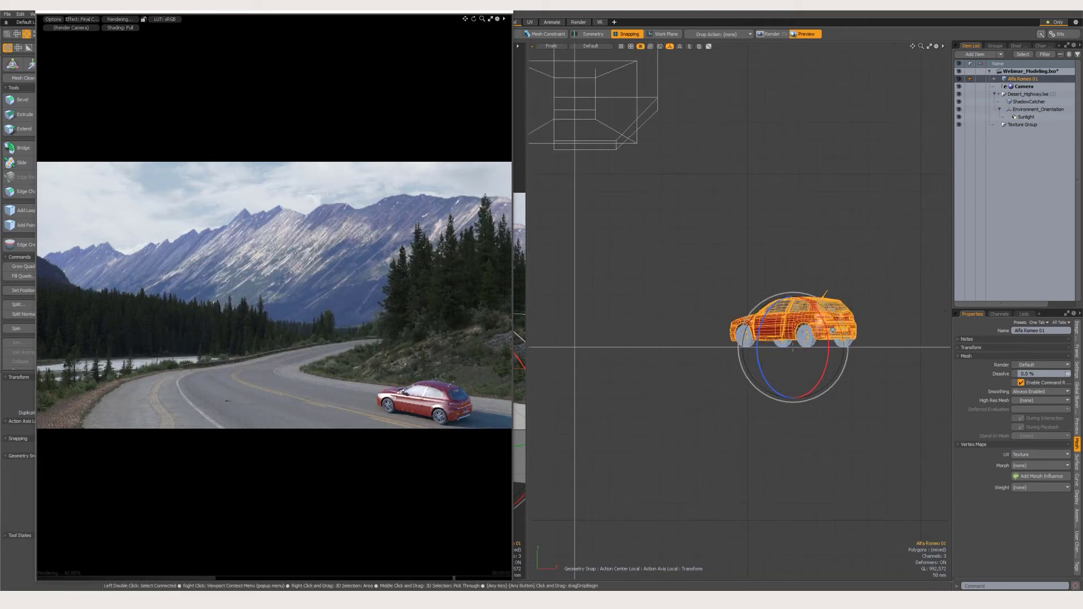
pyautogui.hotkey('ctrl', 'space')
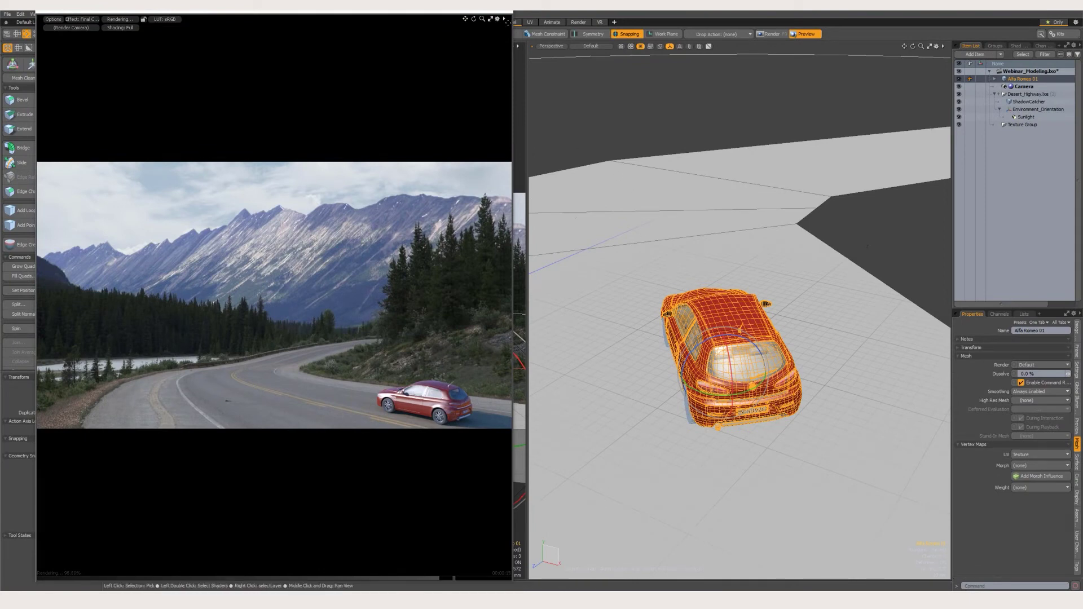
# - Close the render preview and switch to the Animate layout with the whole road and car in view
pyautogui.click(504, 11)
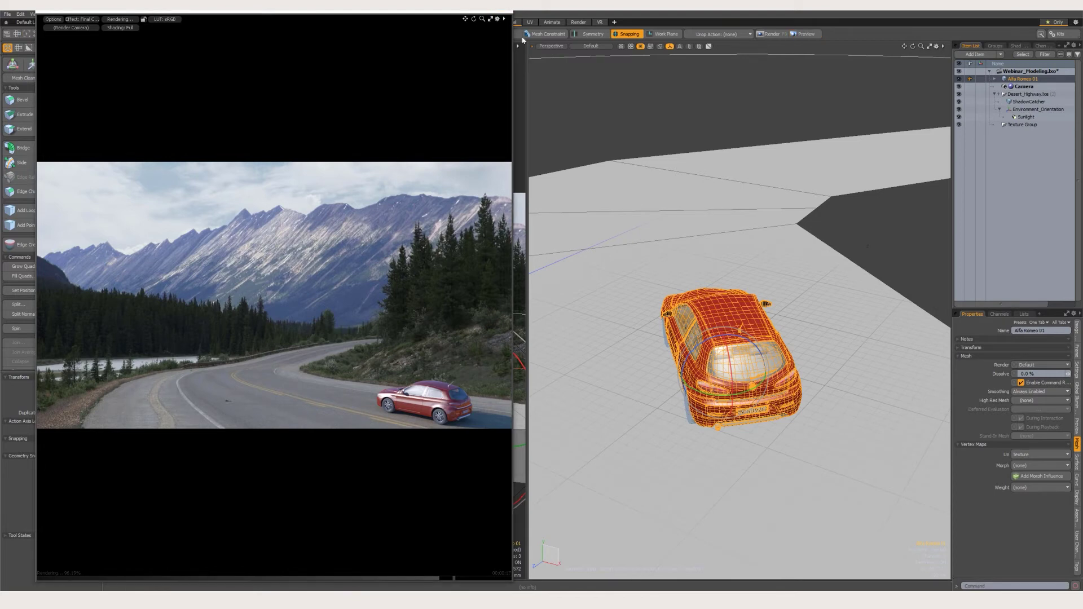
pyautogui.press('w')
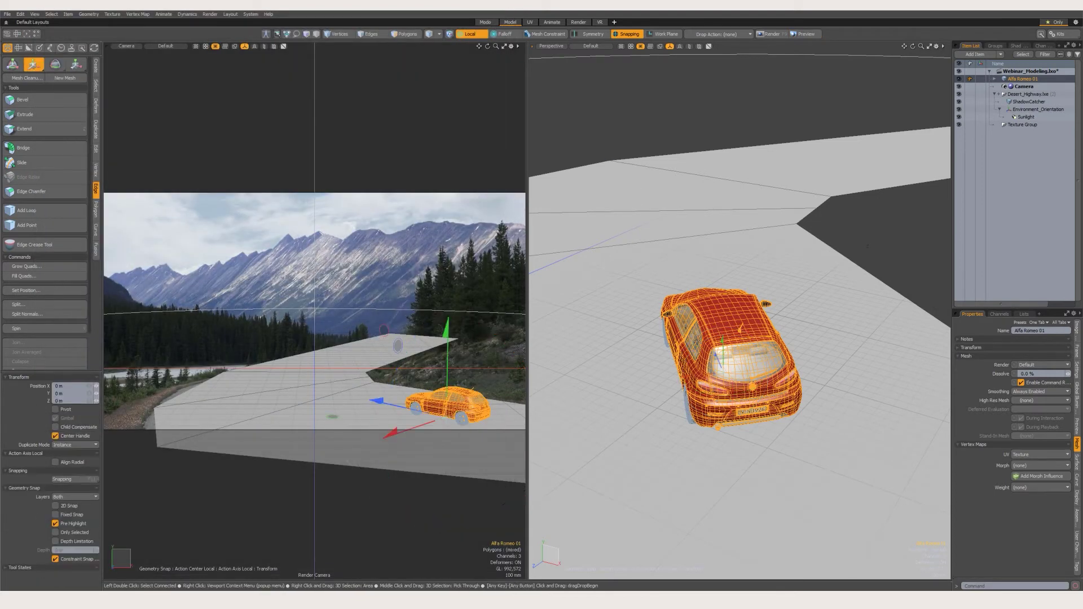
pyautogui.keyDown('alt'); pyautogui.moveTo(697, 342); pyautogui.dragTo(798, 402); pyautogui.keyUp('alt')
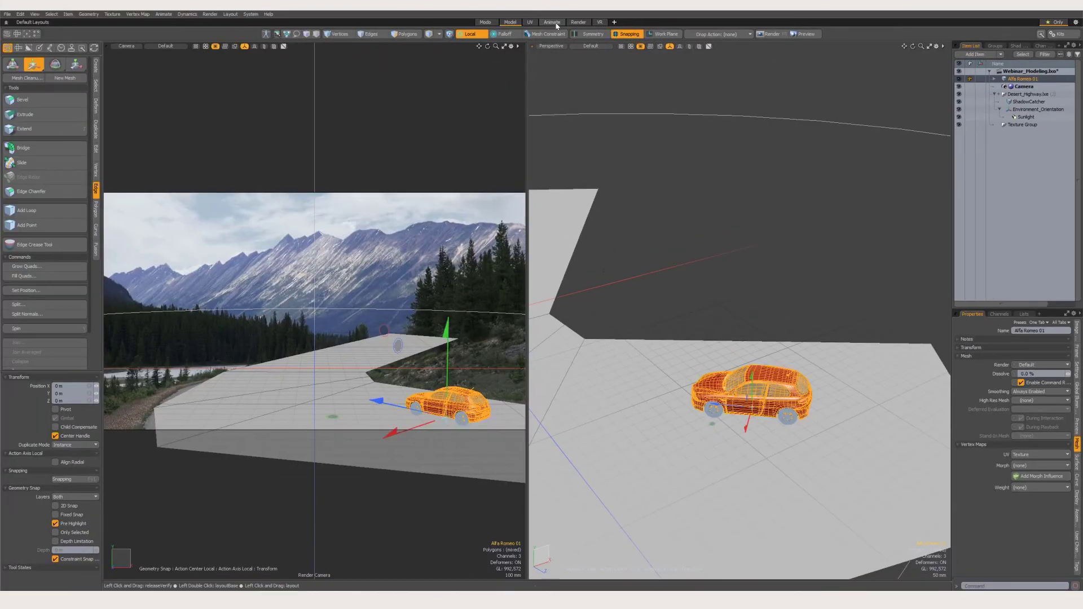
pyautogui.click(553, 22)
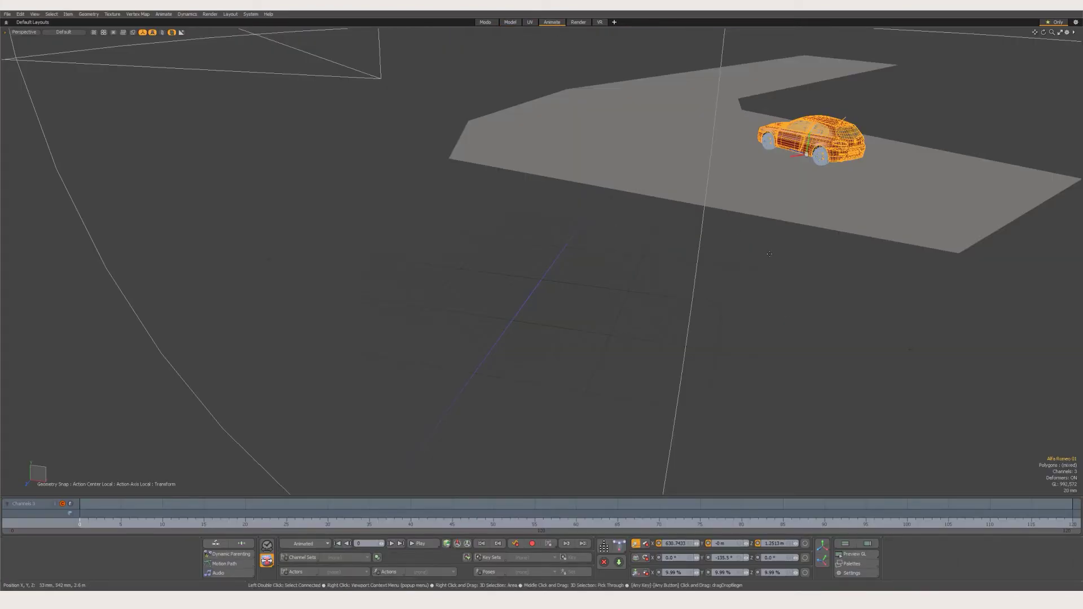
pyautogui.scroll(-2, 823, 189)
pyautogui.keyDown('alt'); pyautogui.moveTo(786, 205); pyautogui.dragTo(594, 372); pyautogui.keyUp('alt')
pyautogui.scroll(-3, 638, 267)
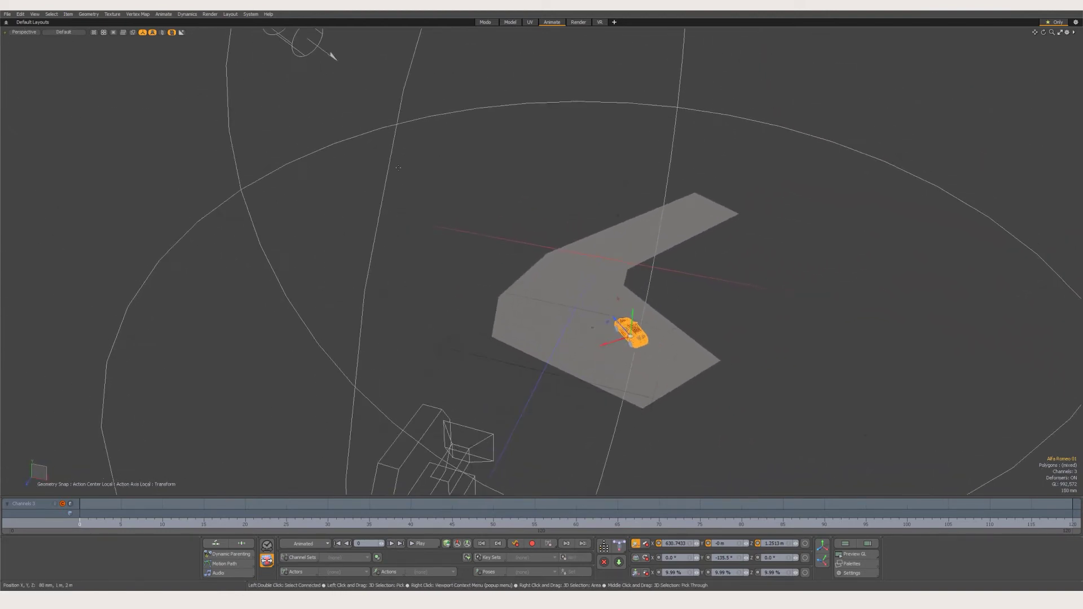
# - Open a floating camera view, make it narrower and place it beside the road in the perspective view
pyautogui.click(232, 14)
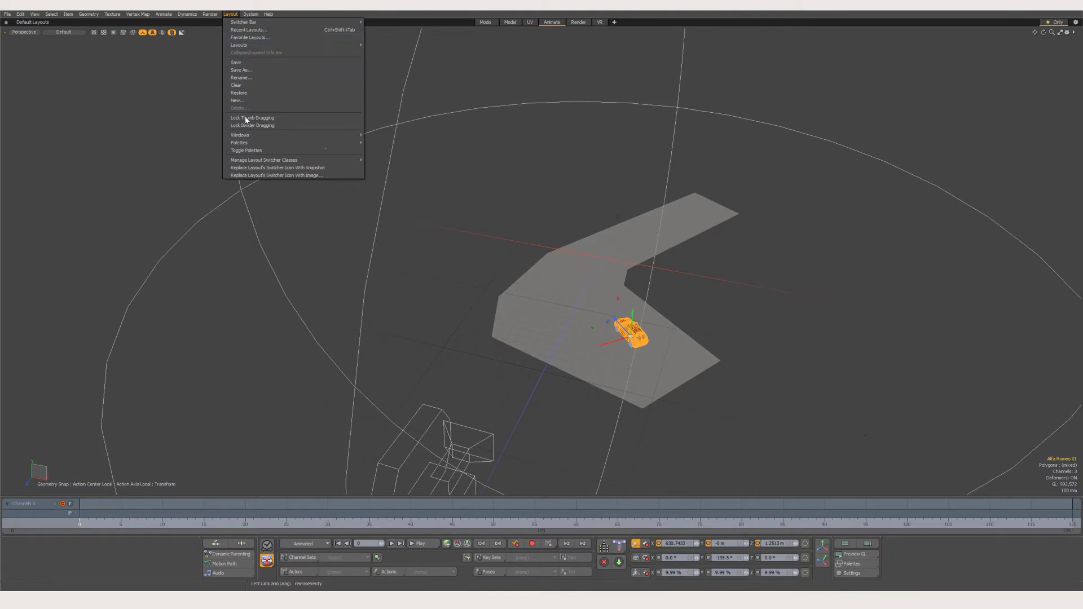
pyautogui.moveTo(273, 141)
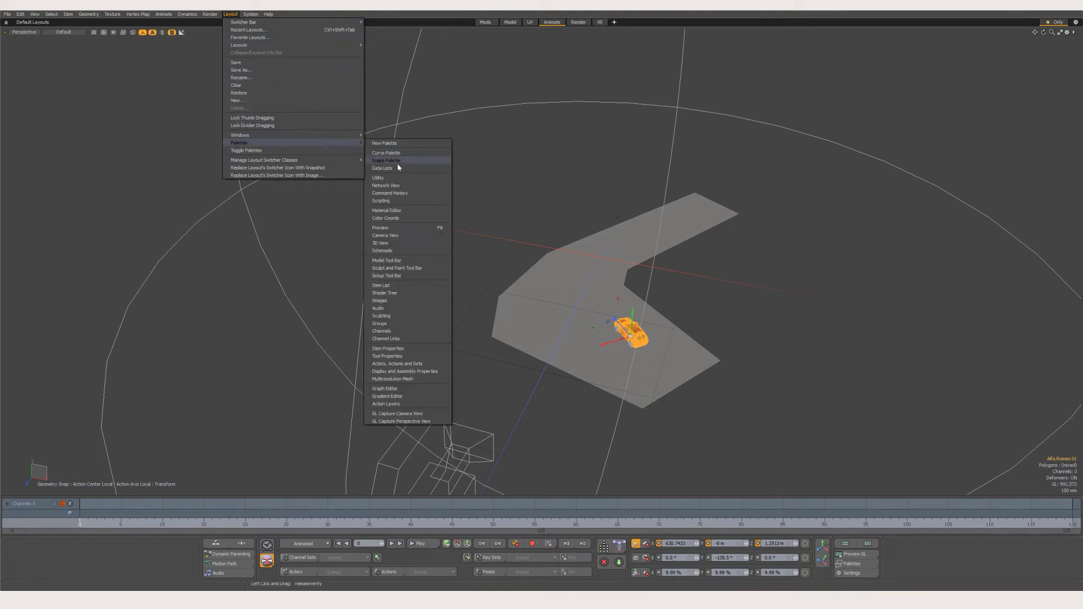
pyautogui.click(392, 239)
pyautogui.moveTo(395, 89); pyautogui.dragTo(266, 25)
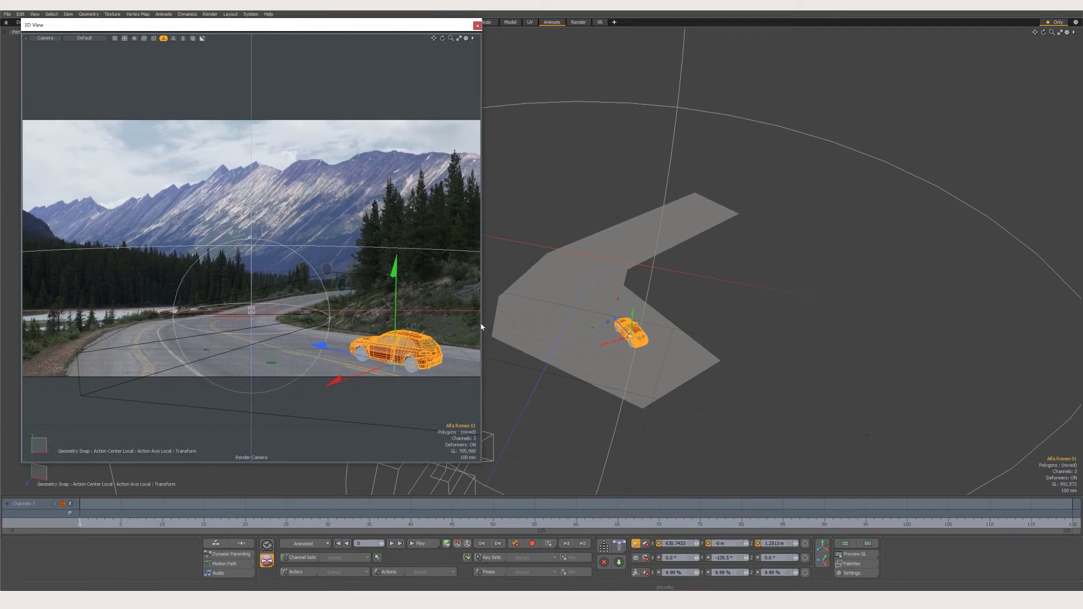
pyautogui.moveTo(484, 324); pyautogui.dragTo(456, 248)
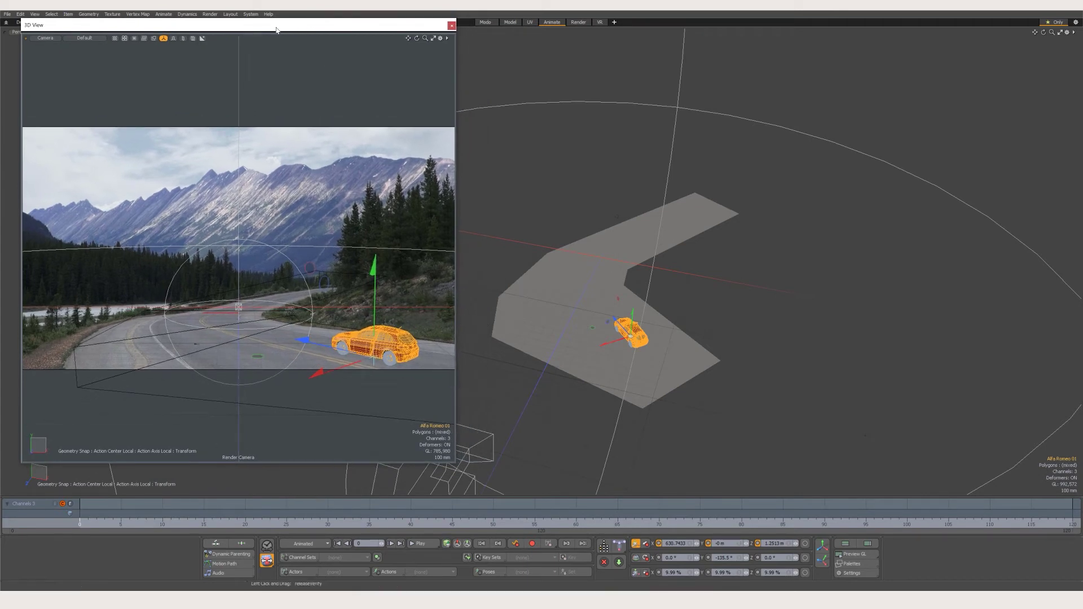
pyautogui.moveTo(270, 33); pyautogui.dragTo(259, 52)
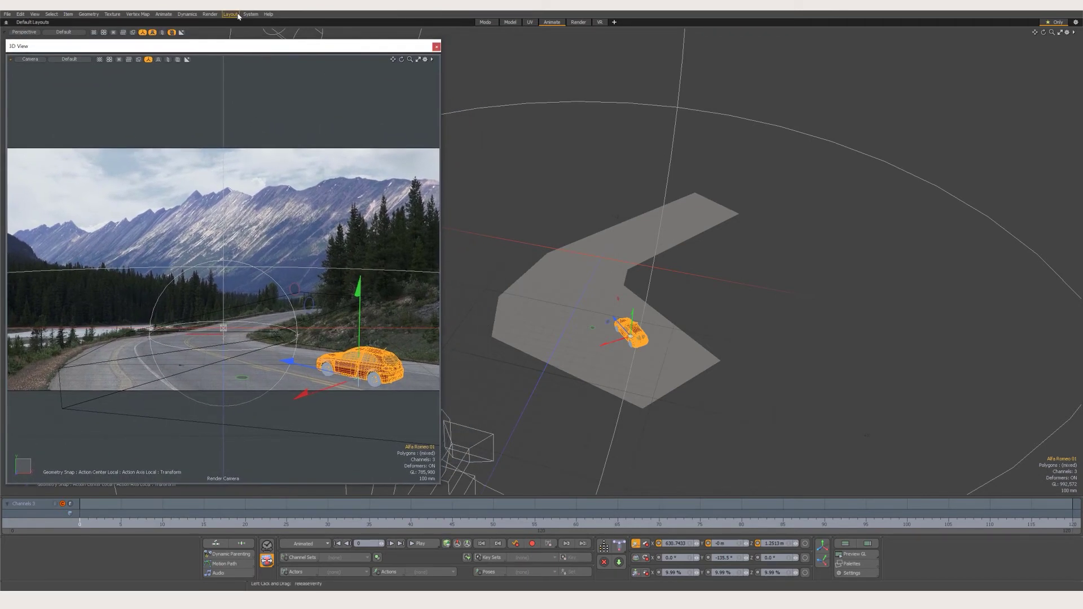
# - Open a floating Item List, place it clear of the road model and collapse the Desert_Highway group
pyautogui.click(238, 15)
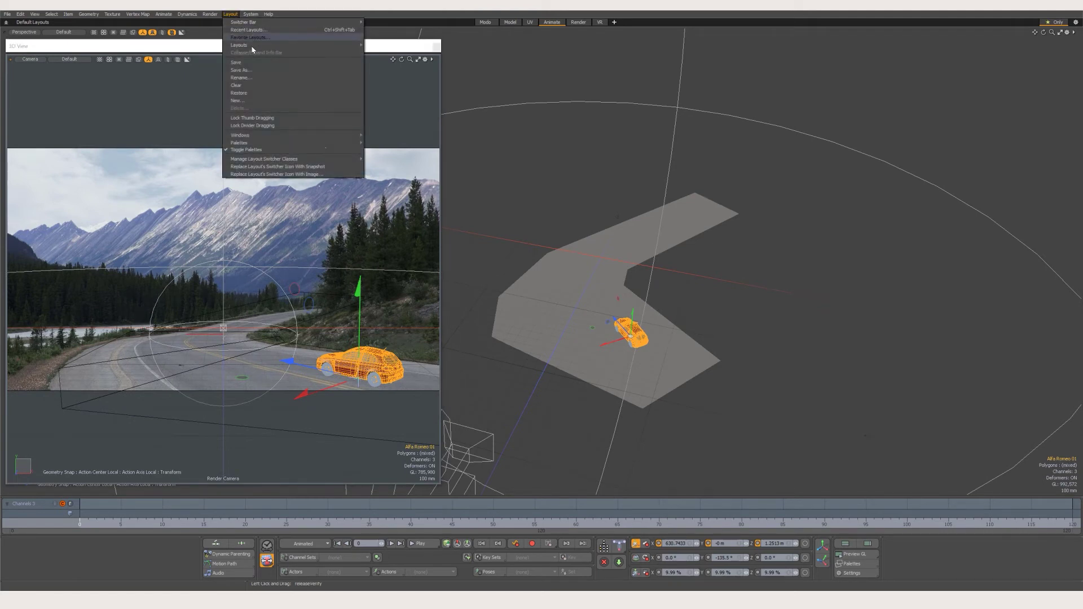
pyautogui.moveTo(327, 142)
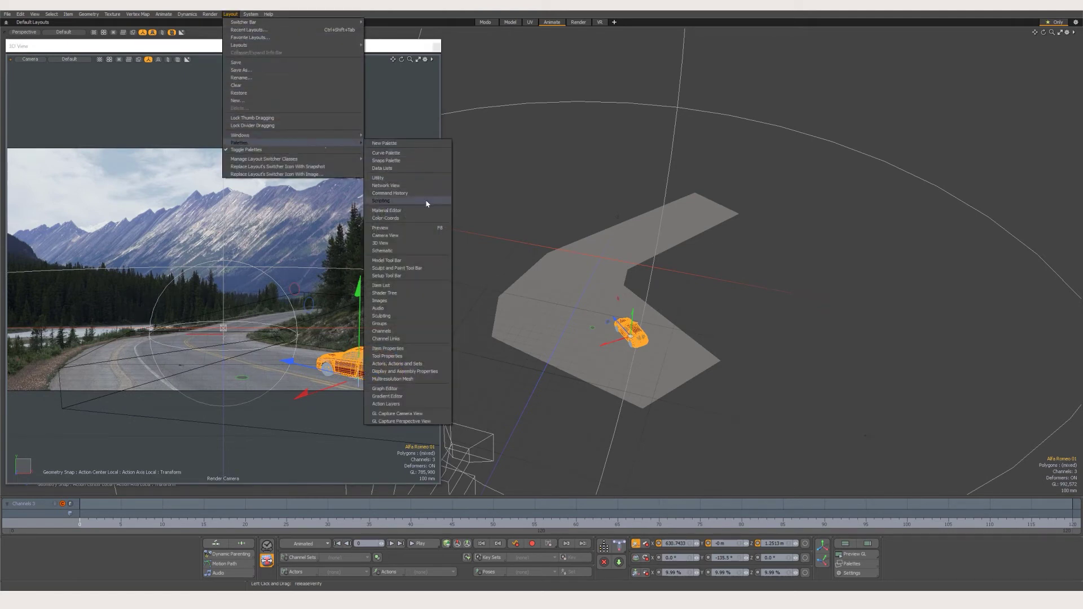
pyautogui.click(414, 294)
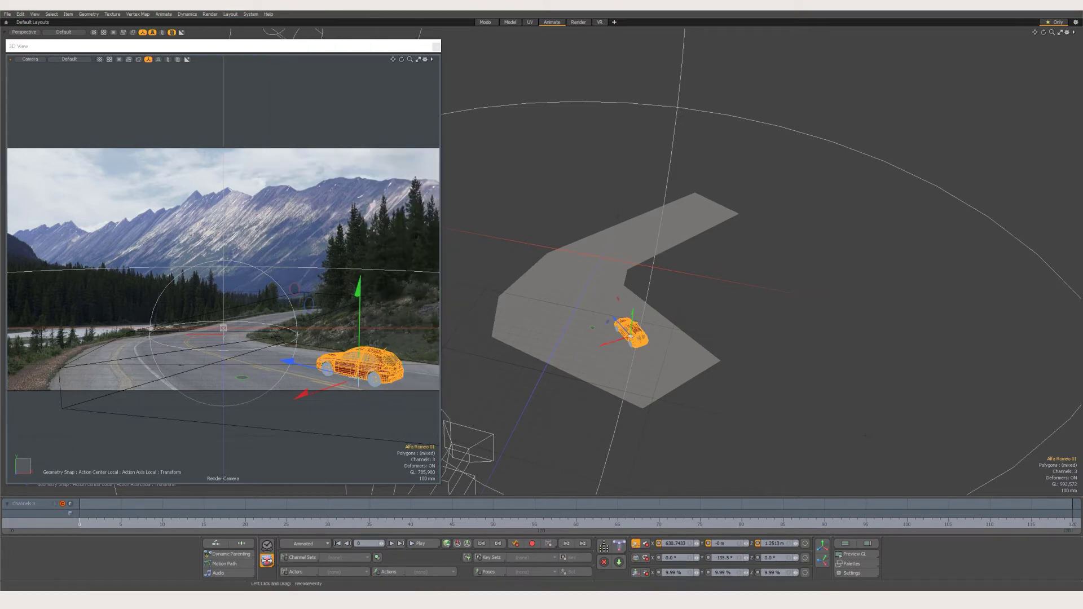
pyautogui.moveTo(1082, 163); pyautogui.dragTo(965, 70)
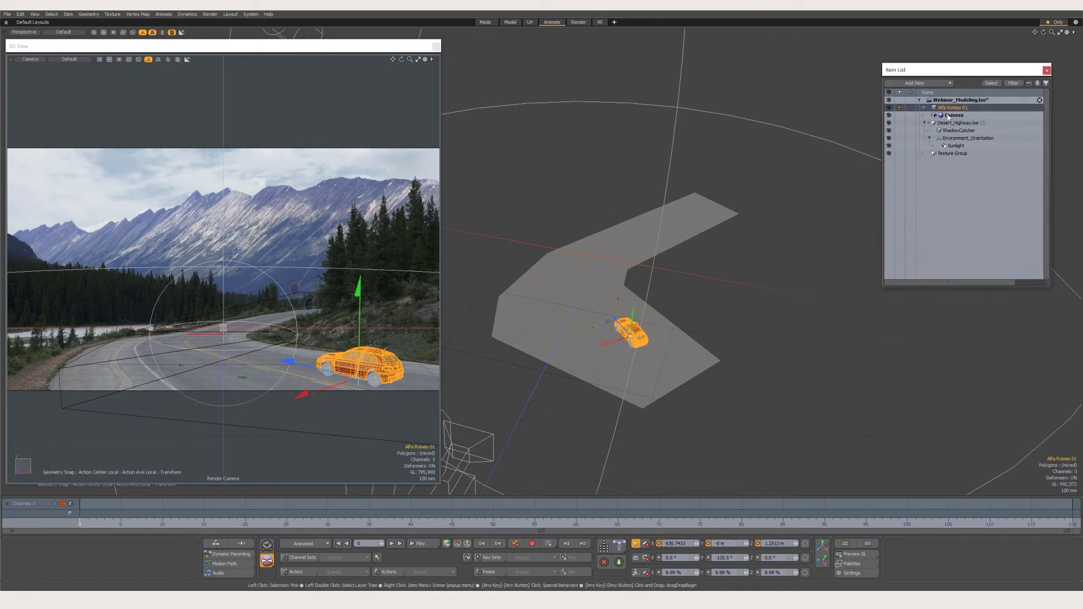
pyautogui.click(924, 123)
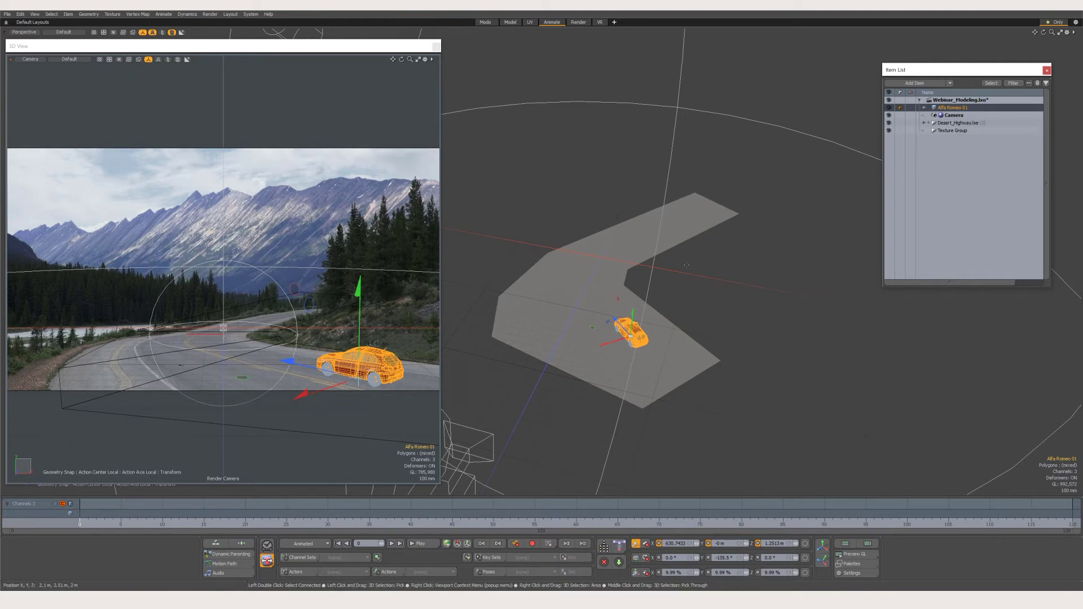
# - Select the Alfa Romeo 01 mesh and drop the active transform tool
pyautogui.click(950, 115)
pyautogui.keyDown('ctrl'); pyautogui.click(953, 108); pyautogui.keyUp('ctrl')
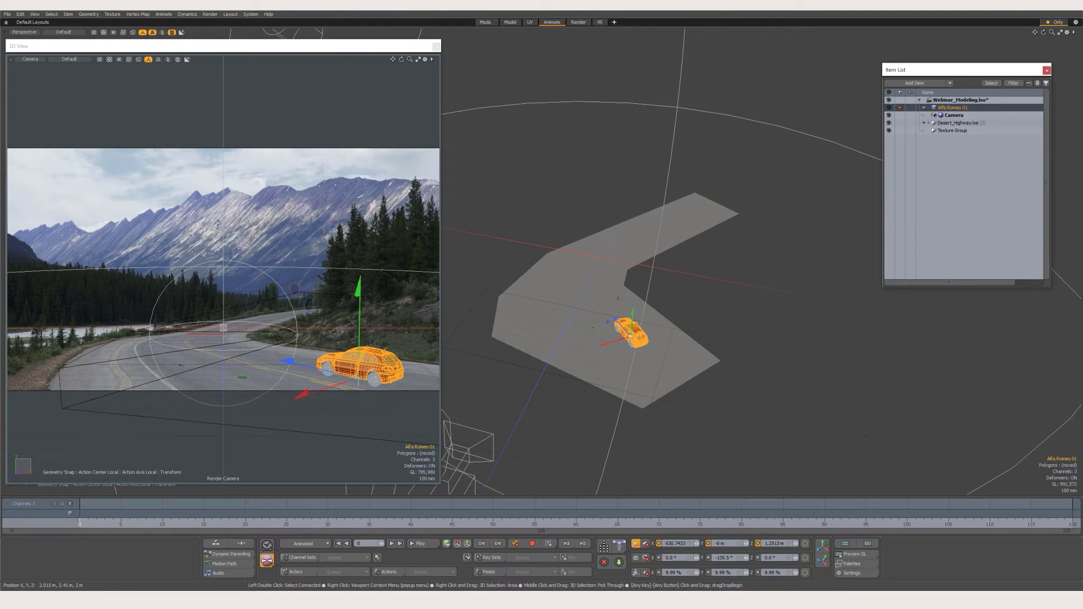
pyautogui.click(626, 332)
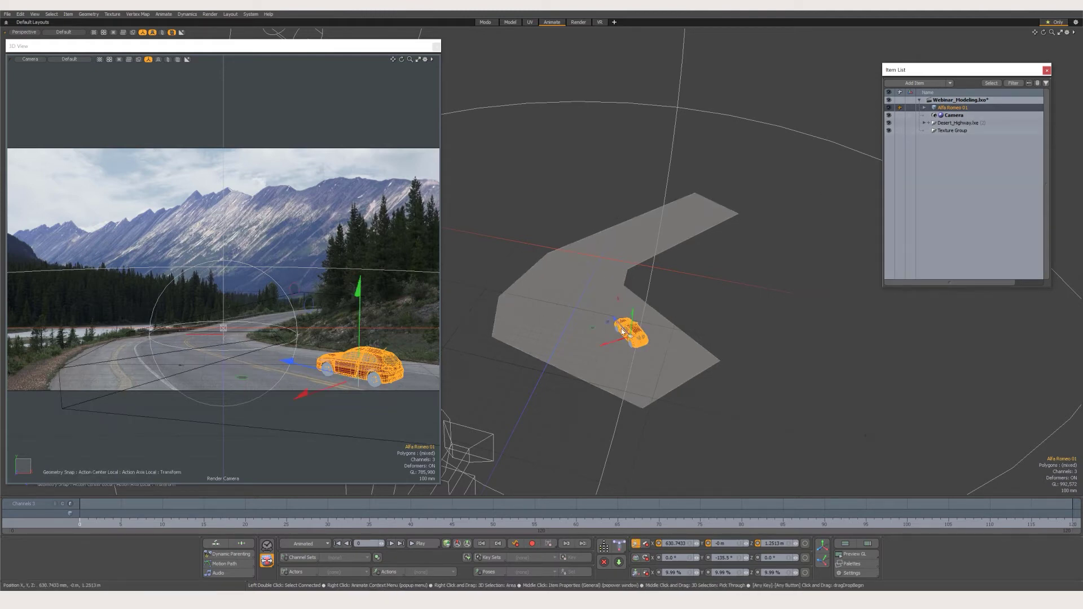
pyautogui.press('q')
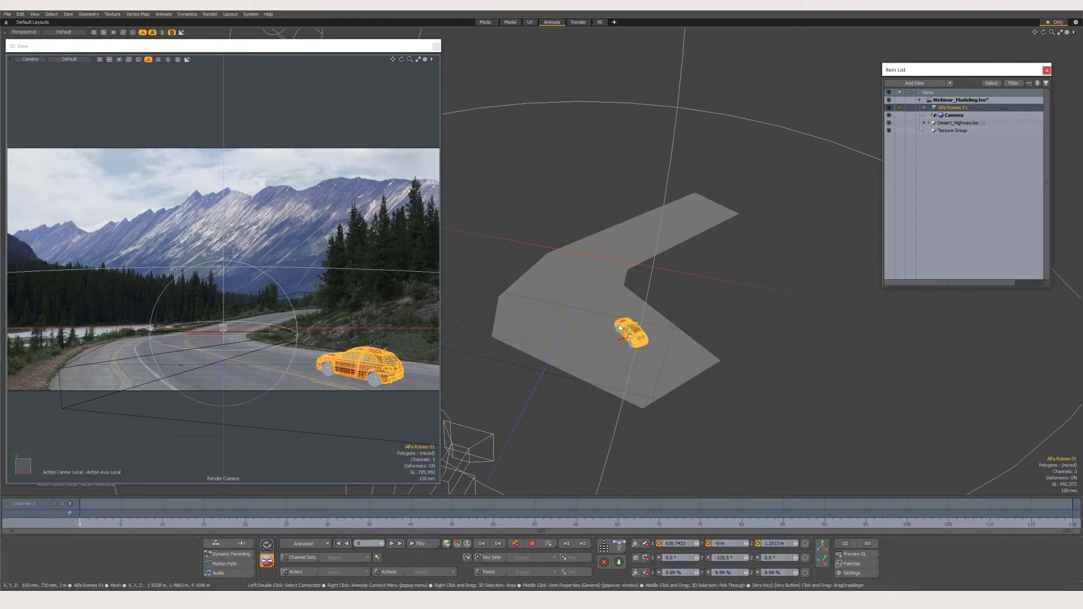
# - Move the car back about 650 mm at the road's near end, out of the camera's view, to about X 1.09 m, Z 1.72 m
pyautogui.hotkey('shift', 'a')
pyautogui.press('w')
pyautogui.moveTo(621, 325); pyautogui.dragTo(1082, 494)
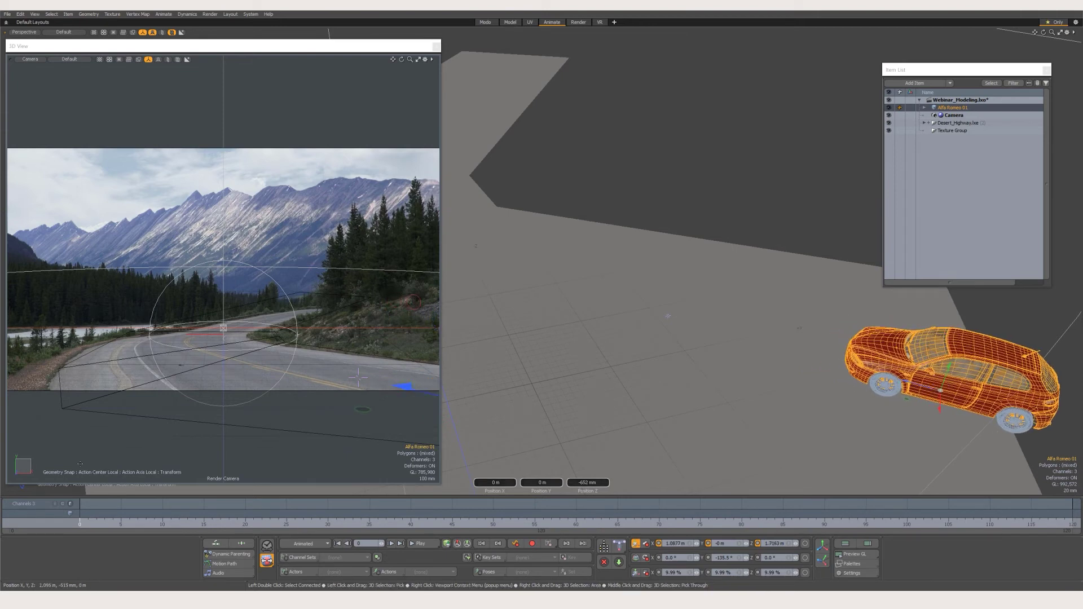
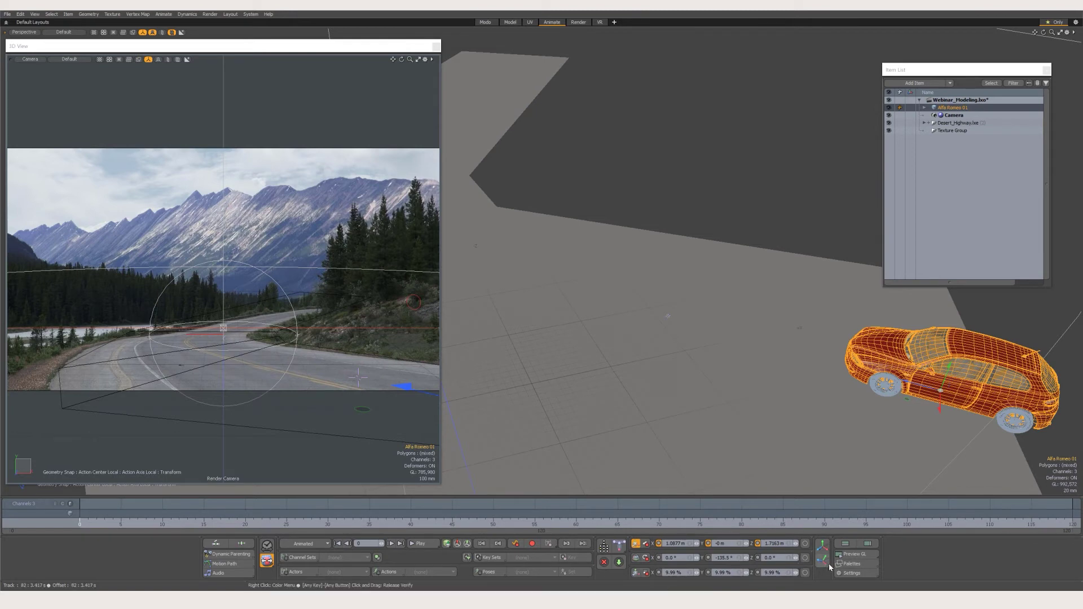
# - Set the timeline's current end to frame 160 and check the frame rate options
pyautogui.click(852, 573)
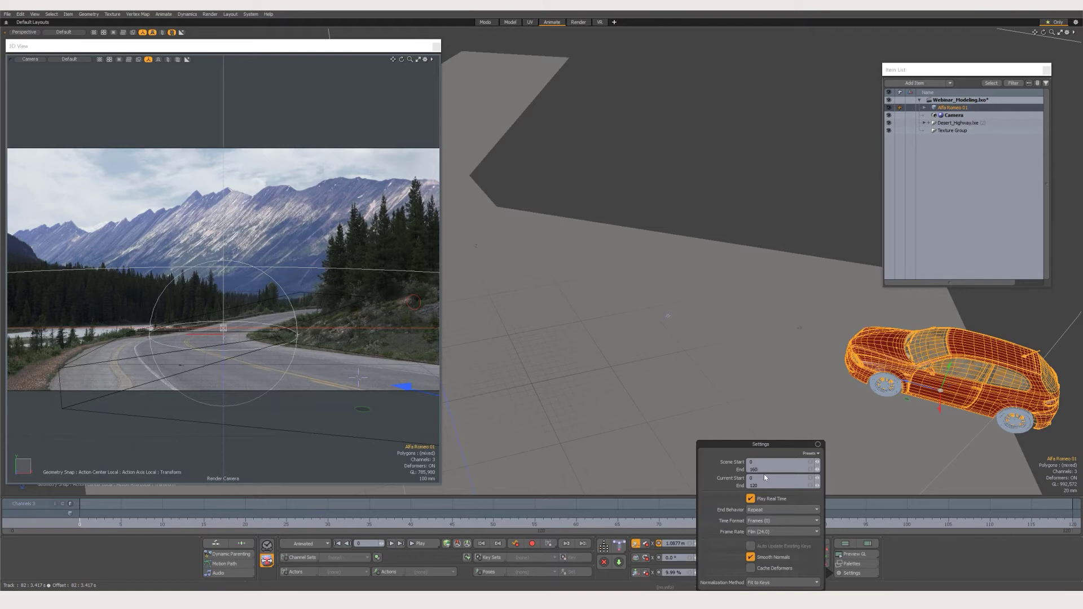
pyautogui.doubleClick(760, 482)
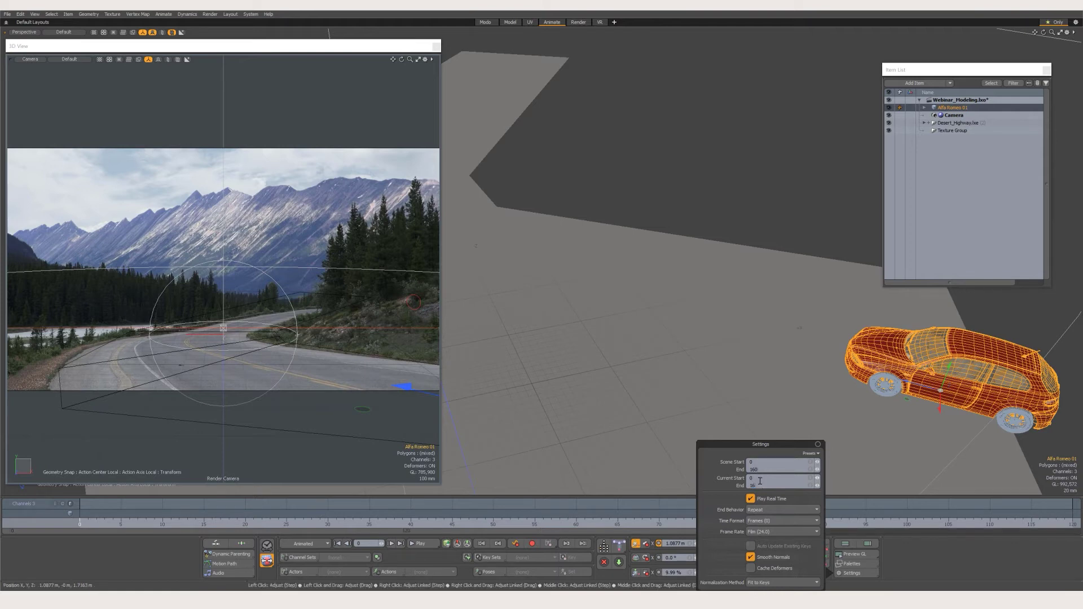
pyautogui.click(789, 532)
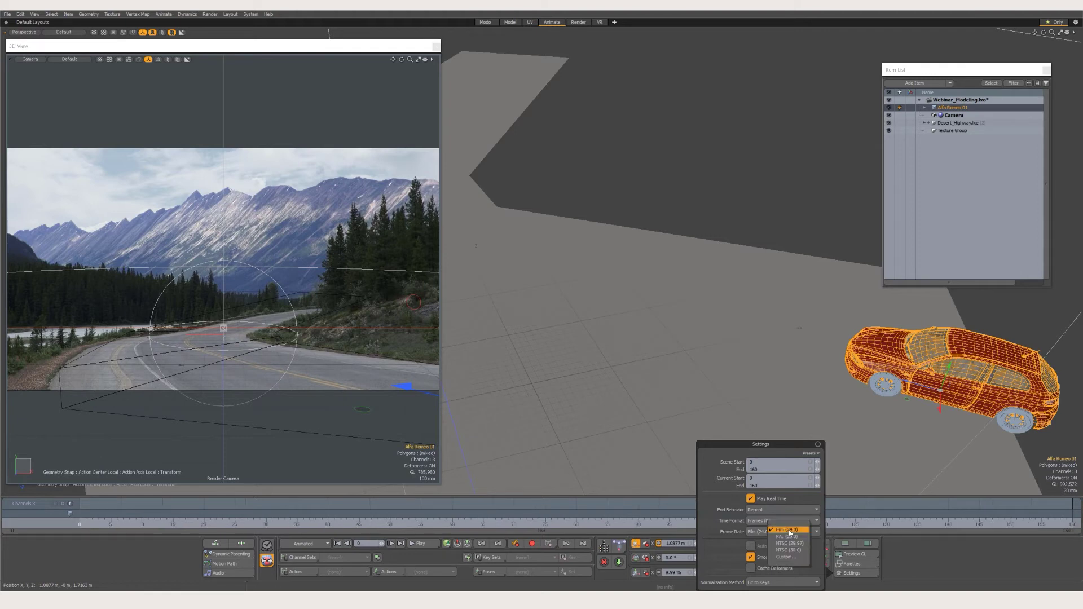
pyautogui.click(906, 546)
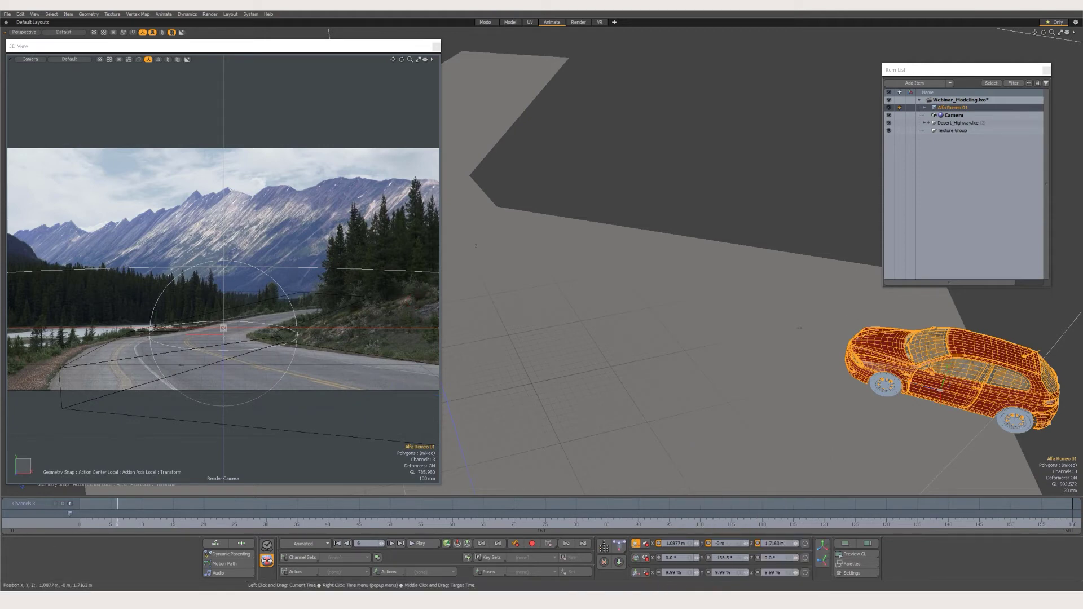
# - Key the car's starting position at frame 0 and show the road in the Top view
pyautogui.keyDown('alt'); pyautogui.moveTo(795, 358); pyautogui.dragTo(694, 316); pyautogui.keyUp('alt')
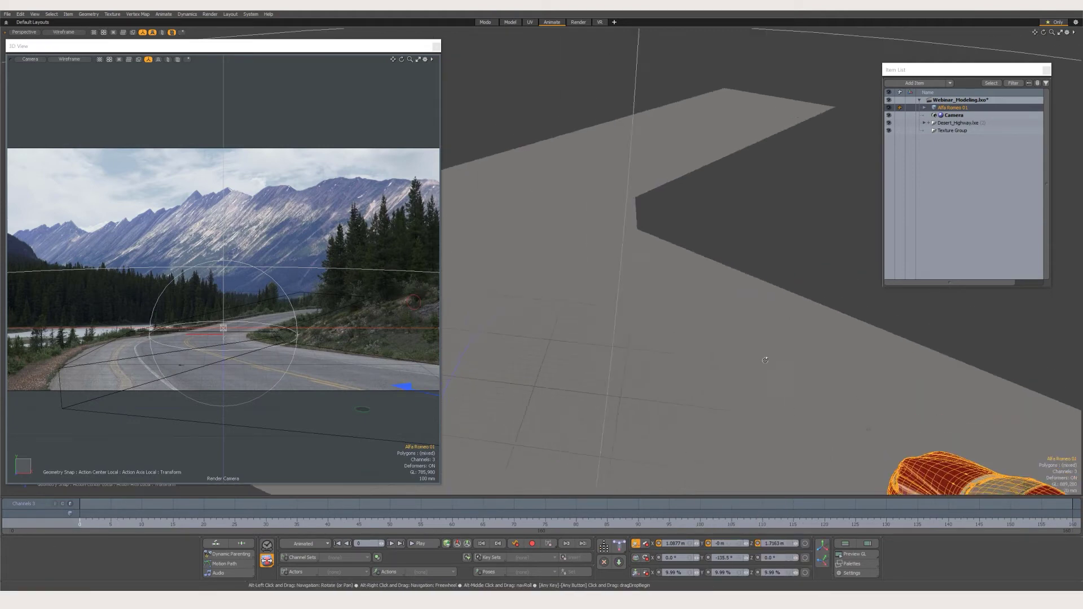
pyautogui.keyDown('alt'); pyautogui.keyDown('shift'); pyautogui.moveTo(671, 265); pyautogui.dragTo(725, 356); pyautogui.keyUp('shift'); pyautogui.keyUp('alt')
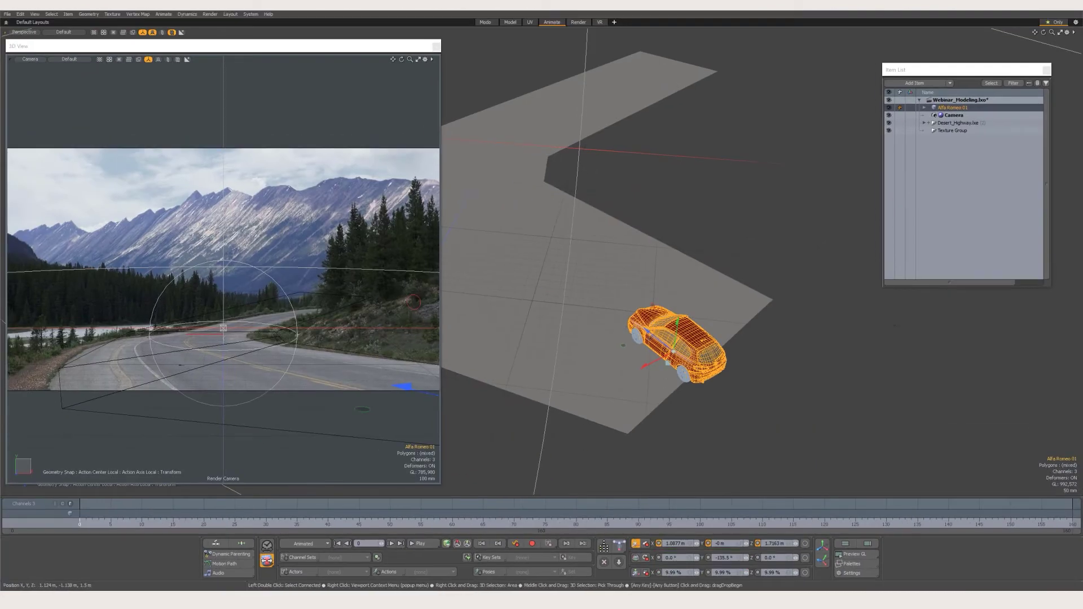
pyautogui.keyDown('alt'); pyautogui.moveTo(671, 389); pyautogui.dragTo(702, 400); pyautogui.keyUp('alt')
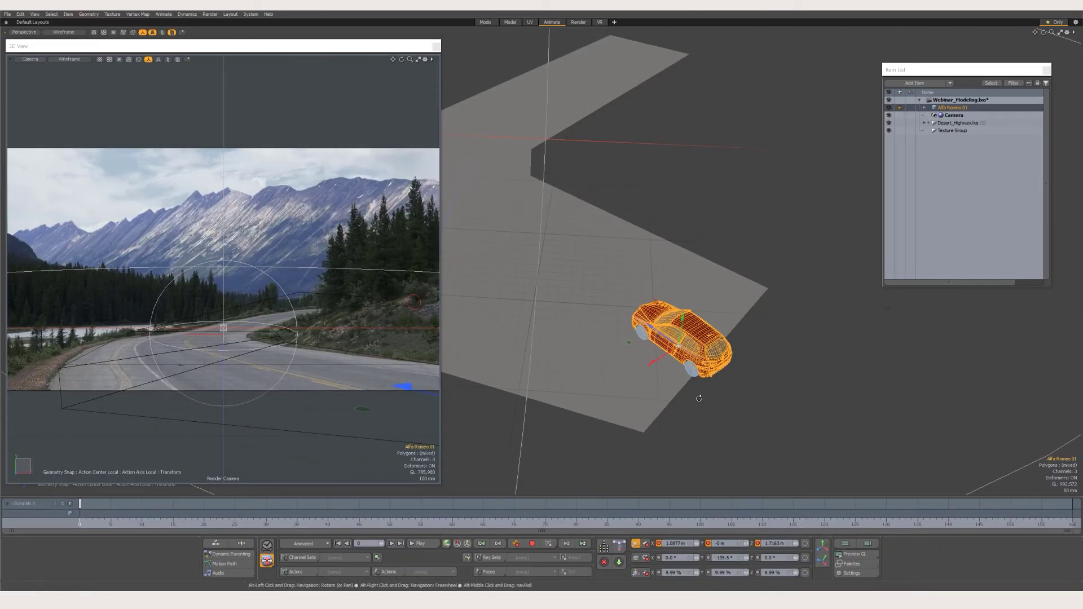
pyautogui.keyDown('alt'); pyautogui.moveTo(699, 395); pyautogui.dragTo(715, 347); pyautogui.keyUp('alt')
pyautogui.hotkey('ctrl', 'space')
pyautogui.click(715, 316)
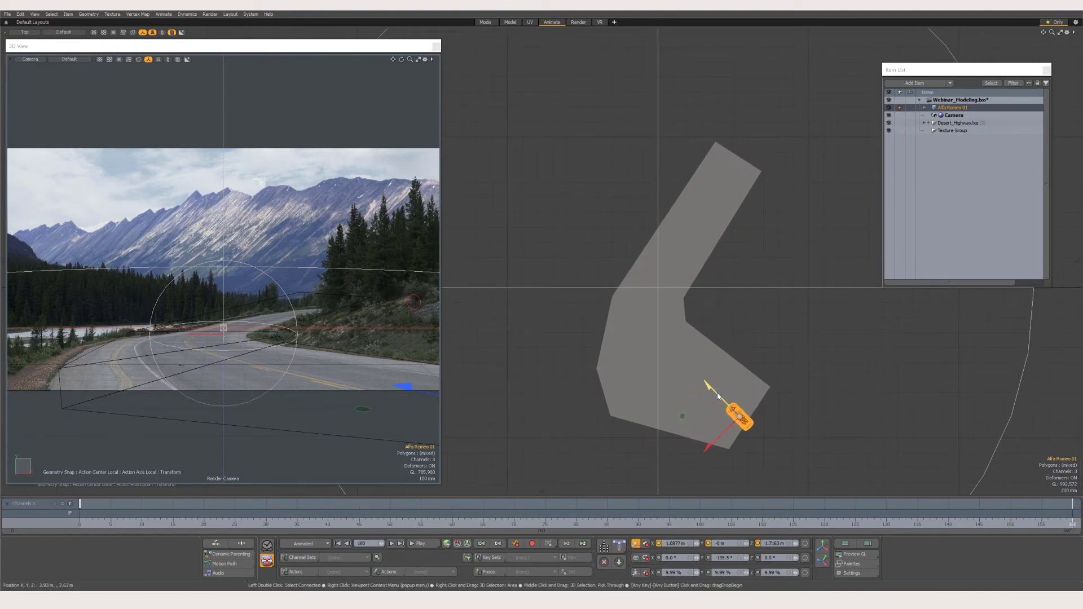
# - Move the car to the far end of the road at frame 160 and add a motion path for it
pyautogui.moveTo(739, 416); pyautogui.dragTo(714, 167)
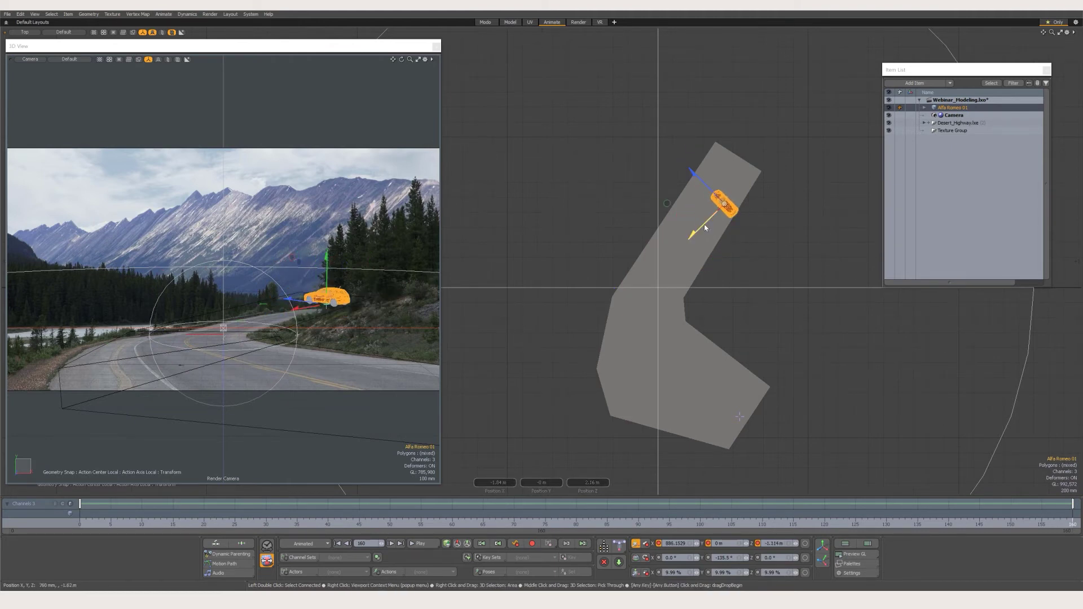
pyautogui.moveTo(724, 204); pyautogui.dragTo(720, 197)
pyautogui.scroll(6, 726, 234)
pyautogui.scroll(-7, 724, 237)
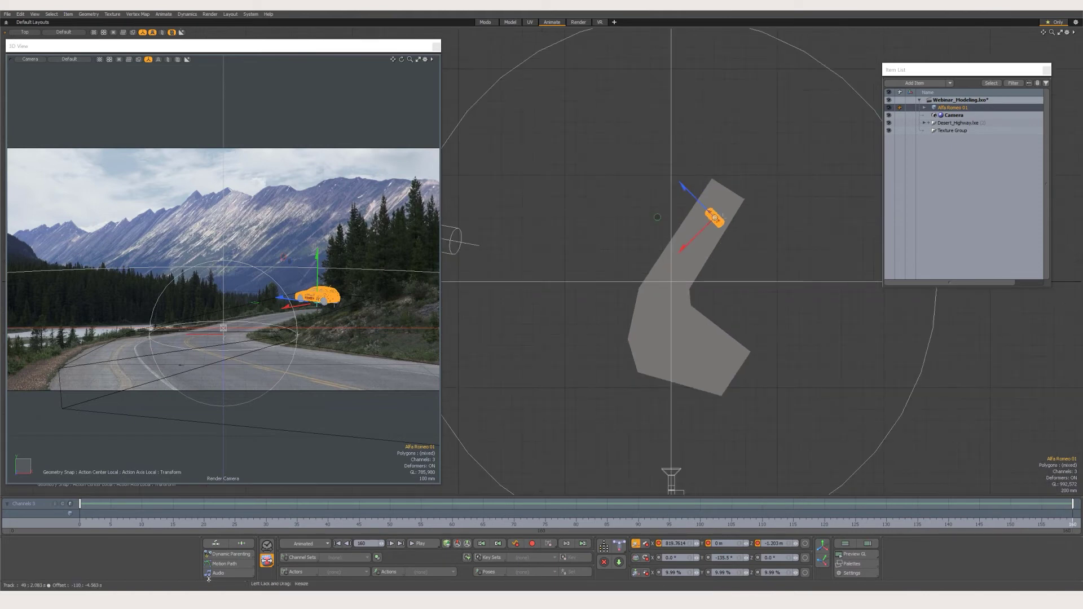
pyautogui.click(224, 565)
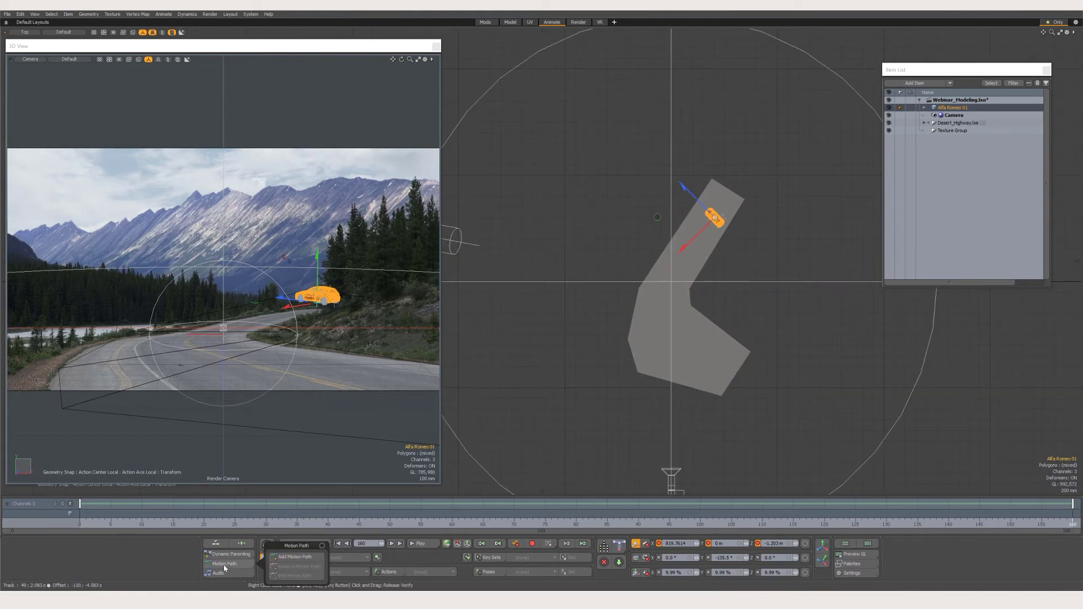
pyautogui.click(283, 560)
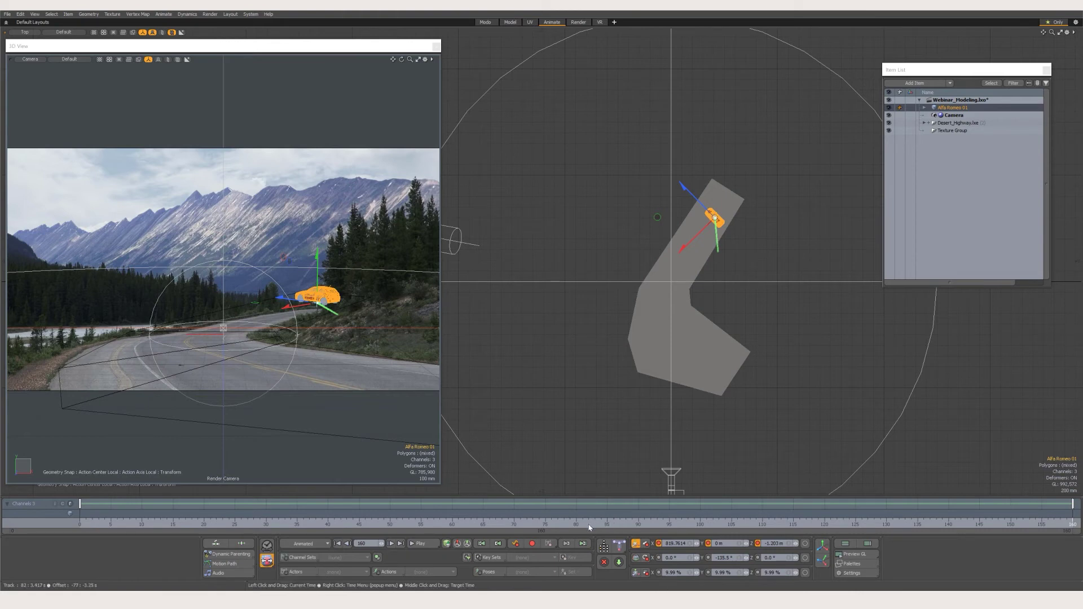
pyautogui.click(583, 524)
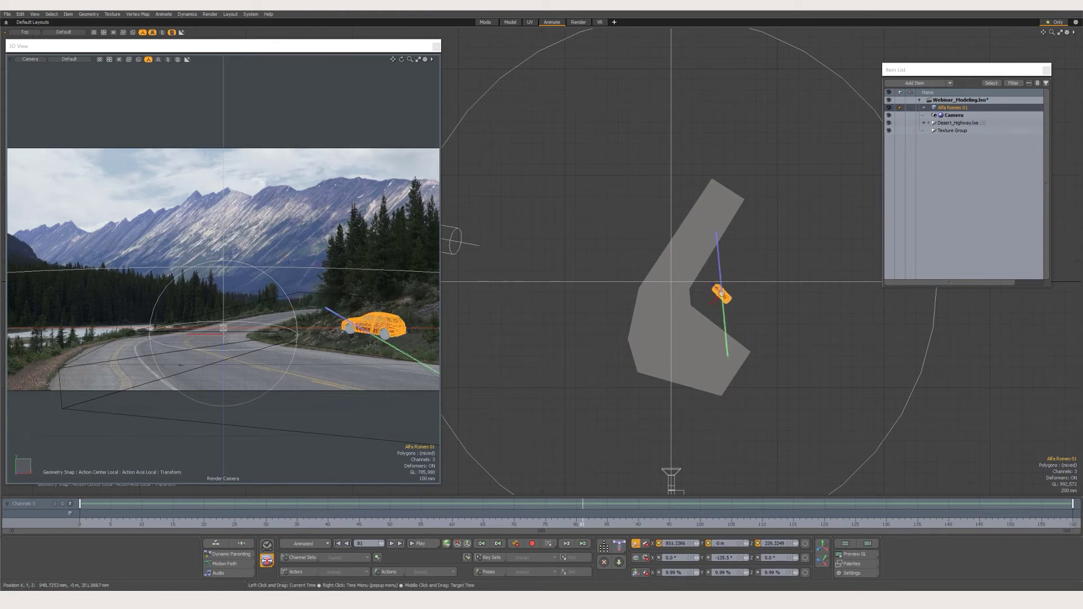
pyautogui.moveTo(583, 524)
pyautogui.mouseDown()
pyautogui.moveTo(520, 524)
pyautogui.moveTo(576, 524)
pyautogui.mouseUp()
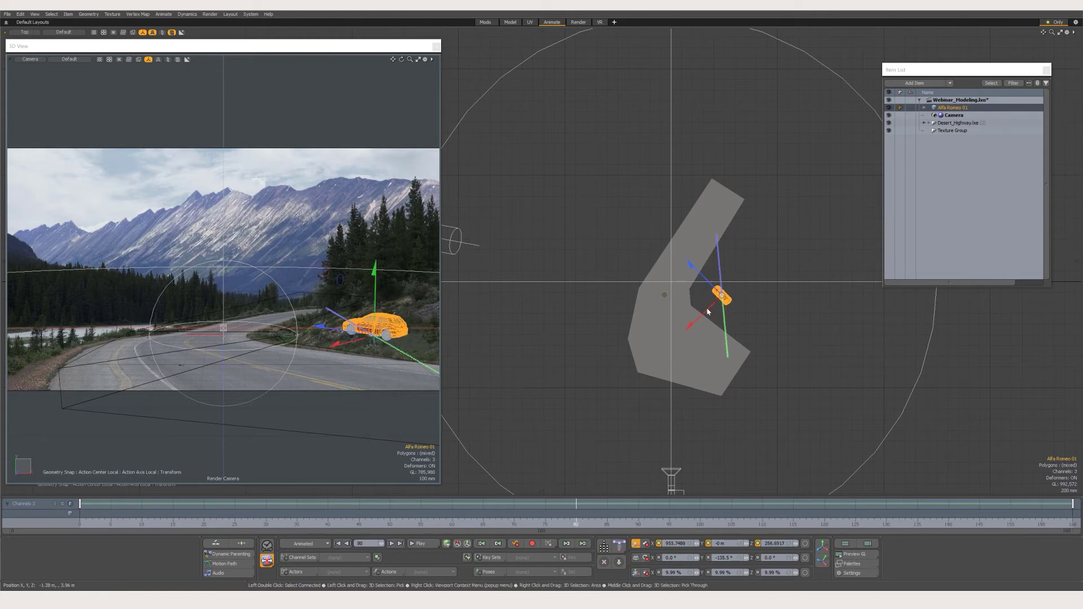
pyautogui.moveTo(722, 295); pyautogui.dragTo(685, 331)
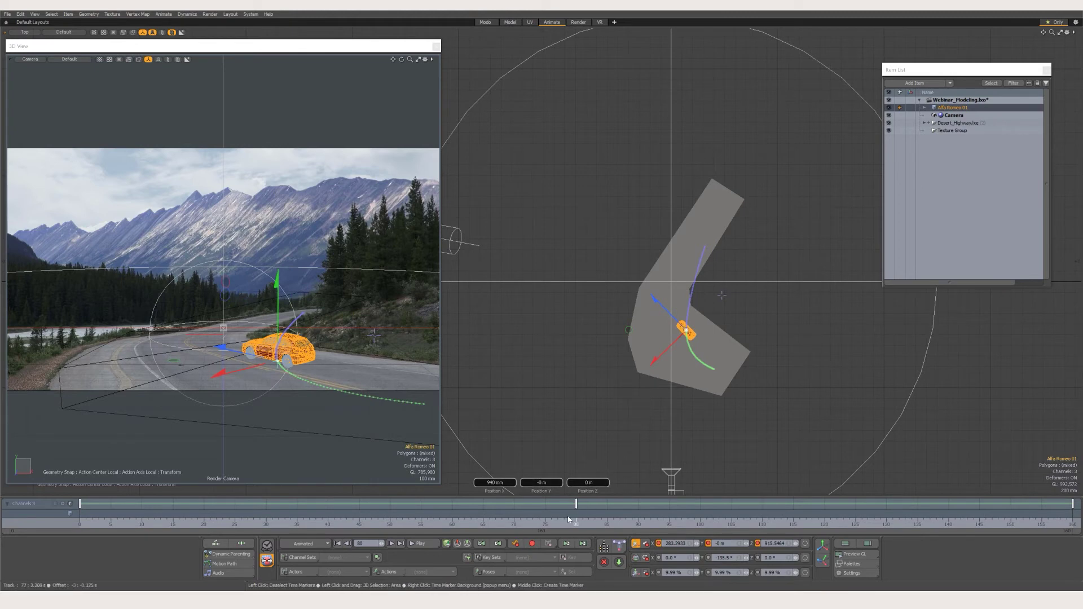
pyautogui.click(582, 524)
# - Move the car onto the road's bend at frame 95 and play the animation
pyautogui.click(669, 524)
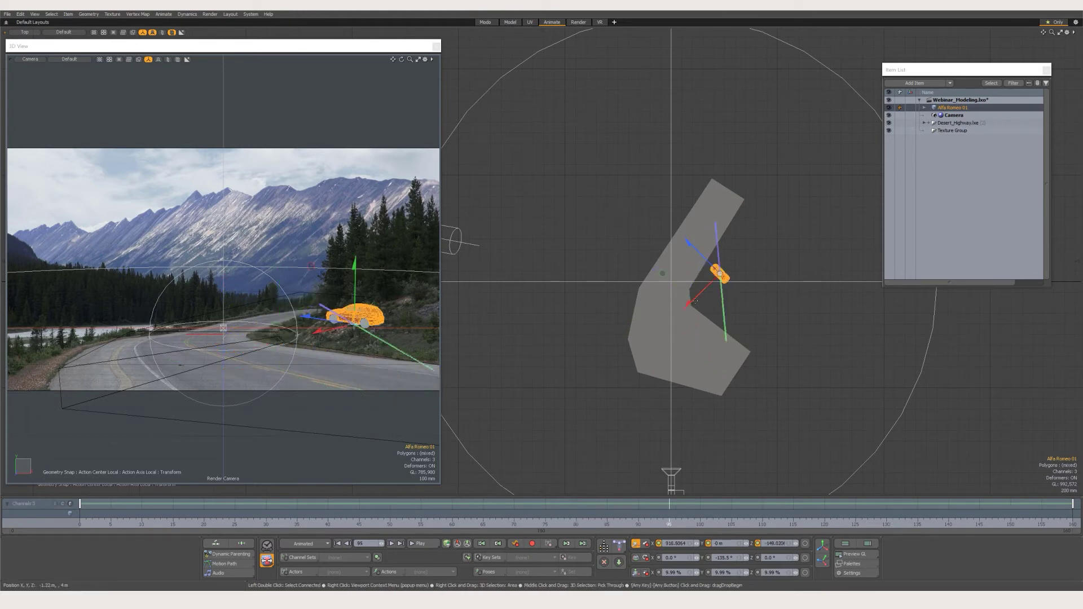
pyautogui.moveTo(695, 302); pyautogui.dragTo(676, 315)
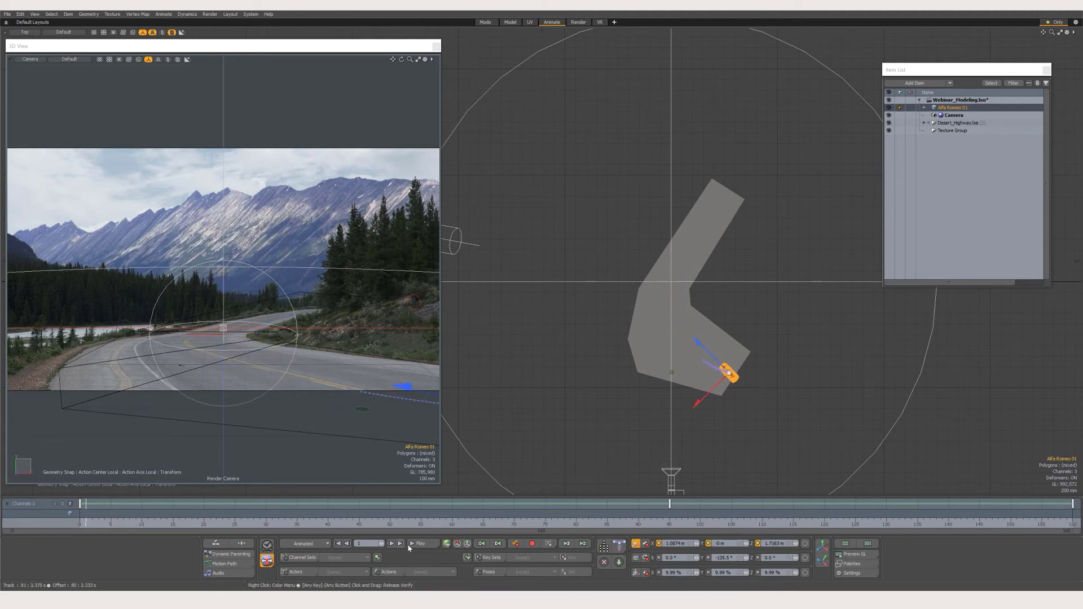
pyautogui.click(428, 544)
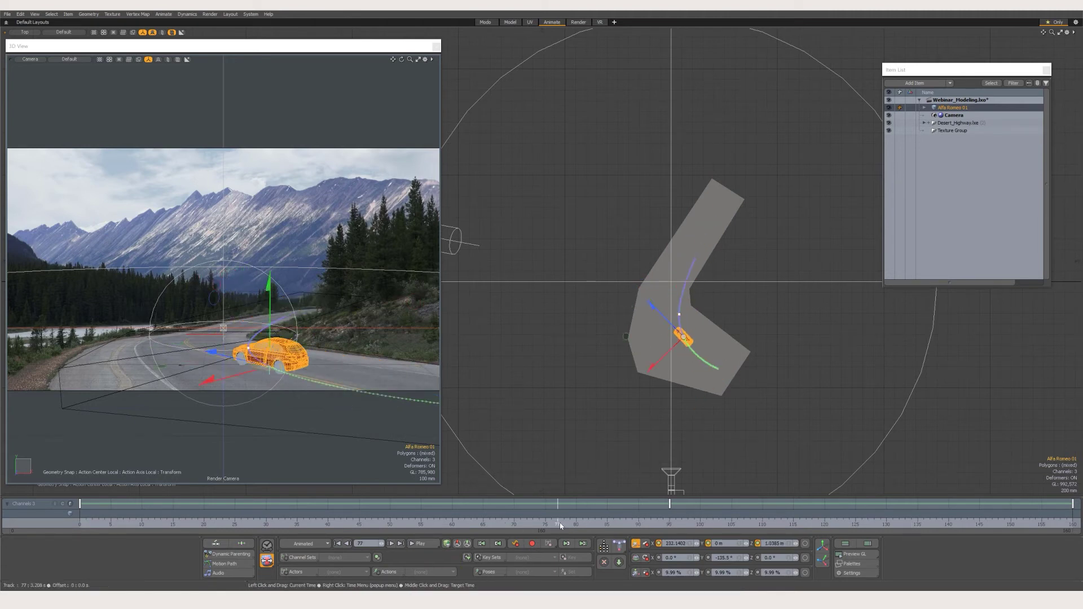
# - Rotate the car to follow the road's direction at the bend on frame 95 and at the far end on frame 160
pyautogui.click(636, 558)
pyautogui.moveTo(664, 516); pyautogui.dragTo(712, 515)
pyautogui.moveTo(703, 349); pyautogui.dragTo(630, 314)
pyautogui.moveTo(624, 516); pyautogui.dragTo(873, 516)
pyautogui.moveTo(699, 305); pyautogui.dragTo(685, 258)
# - Shift the car about 260 mm toward the outside of the bend at frame 95 and scrub through the motion
pyautogui.click(712, 516)
pyautogui.click(635, 544)
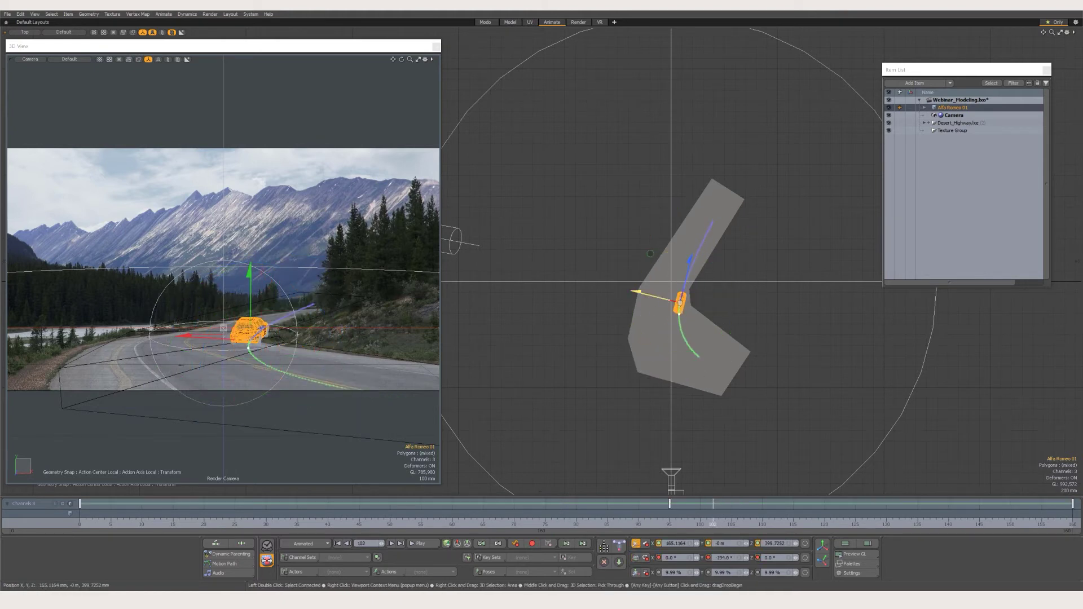
pyautogui.moveTo(633, 292); pyautogui.dragTo(650, 314)
pyautogui.hotkey('ctrl', 'z')
pyautogui.click(670, 516)
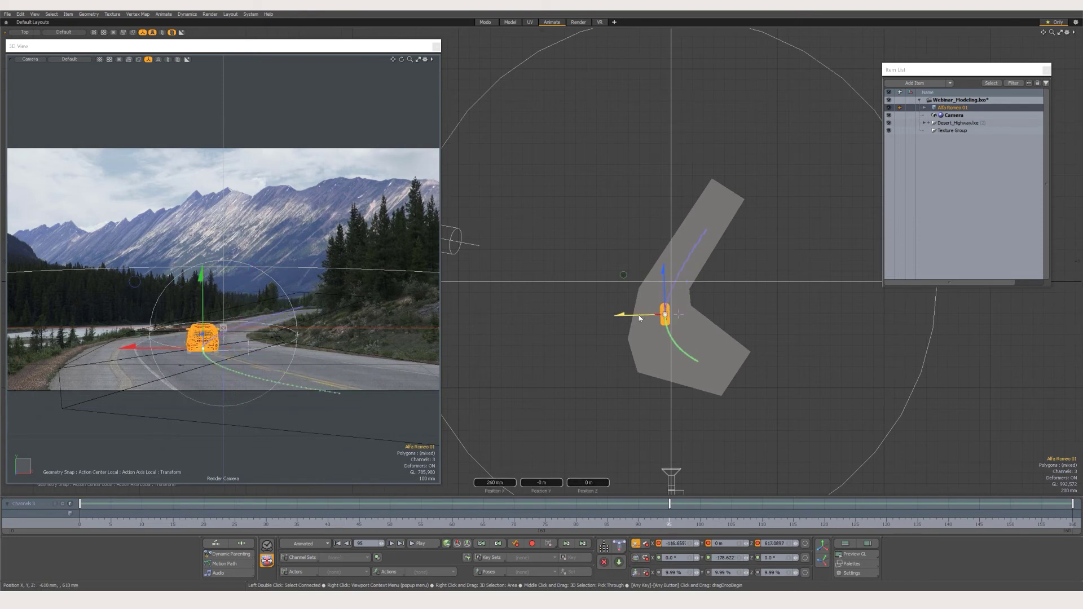
pyautogui.moveTo(668, 516); pyautogui.dragTo(967, 516)
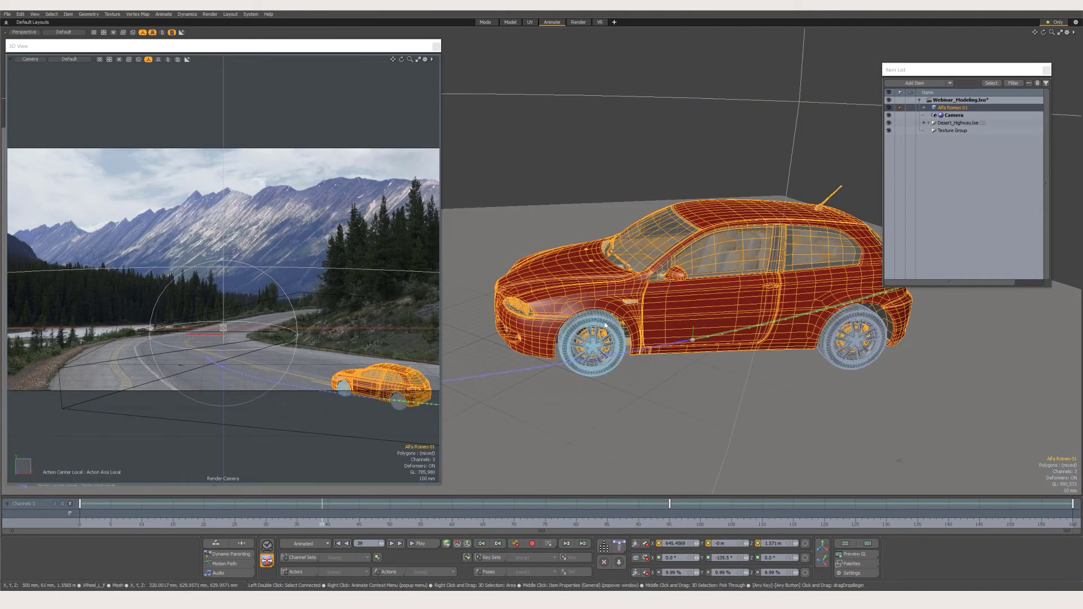
# - Select the car's front left wheel and key its rotation at frame 0
pyautogui.click(592, 342)
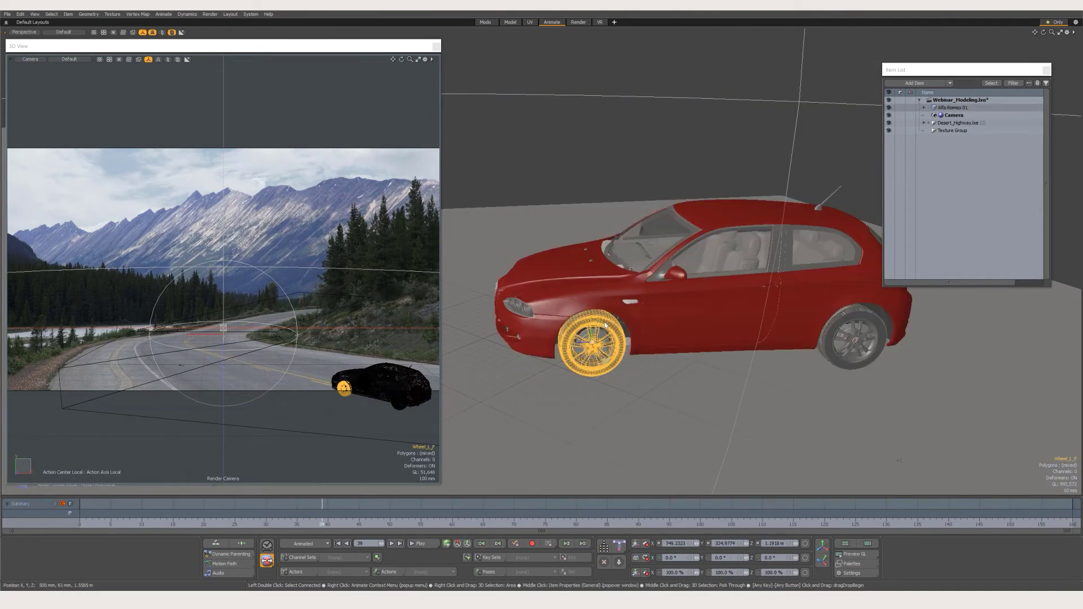
pyautogui.press('e')
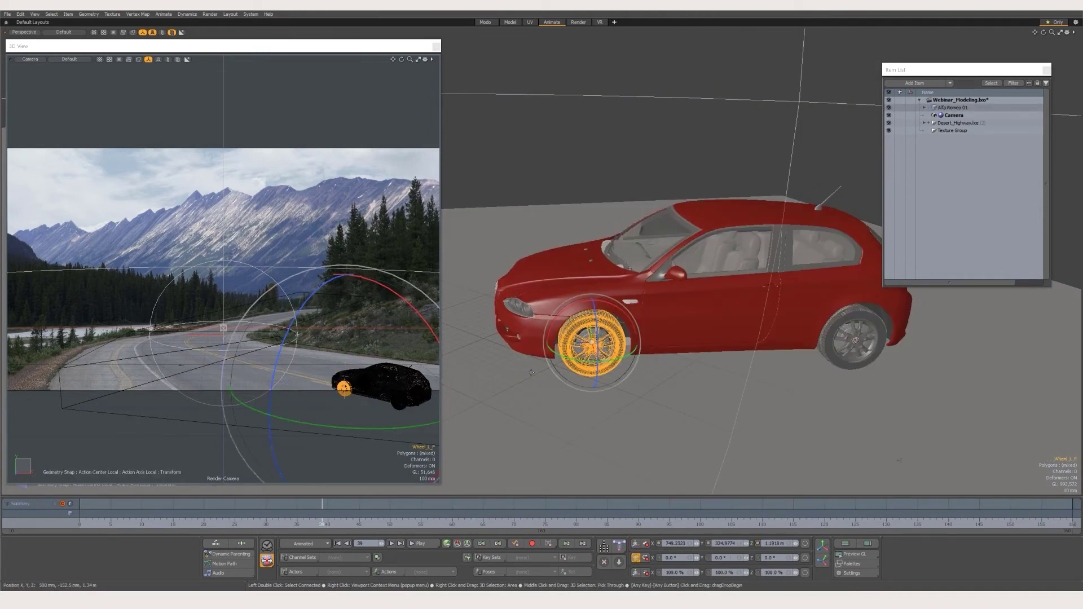
pyautogui.click(86, 519)
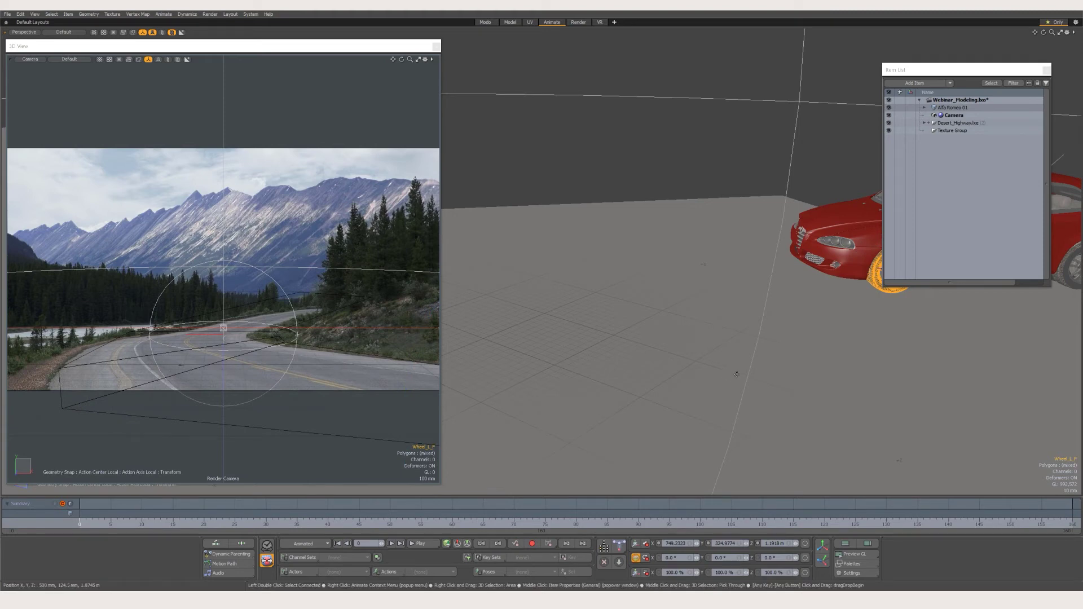
pyautogui.keyDown('alt'); pyautogui.moveTo(733, 338); pyautogui.dragTo(706, 358); pyautogui.keyUp('alt')
pyautogui.press('e')
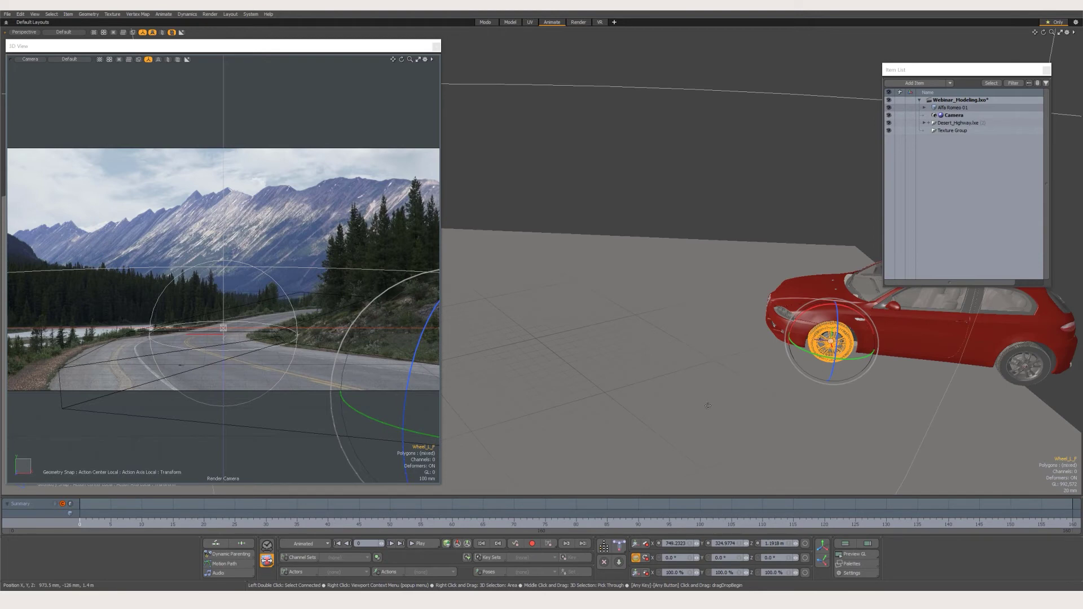
pyautogui.hotkey('shift', 'e')
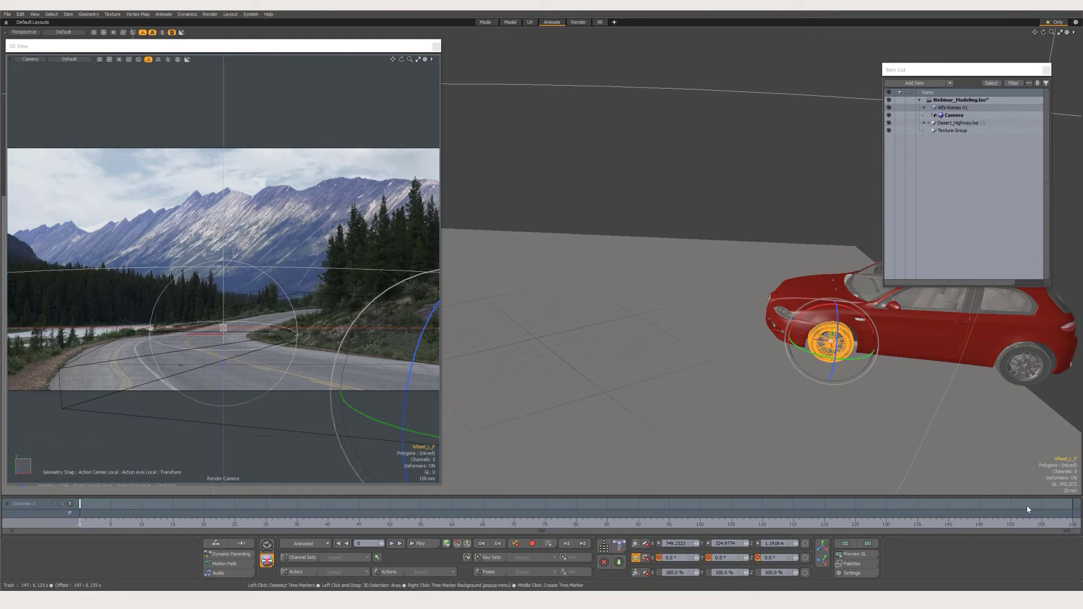
# - Rotate the front left wheel about its X axis at frame 160, setting the X rotation to 6000°
pyautogui.click(1070, 528)
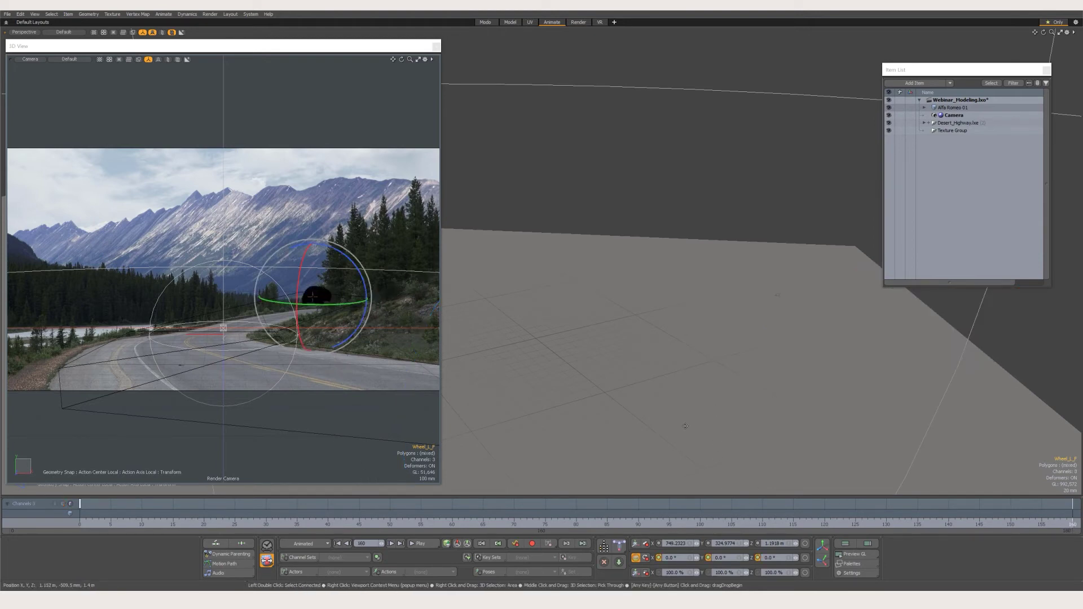
pyautogui.hotkey('shift', 'a')
pyautogui.scroll(-3, 569, 338)
pyautogui.keyDown('alt'); pyautogui.moveTo(570, 333); pyautogui.dragTo(649, 316); pyautogui.keyUp('alt')
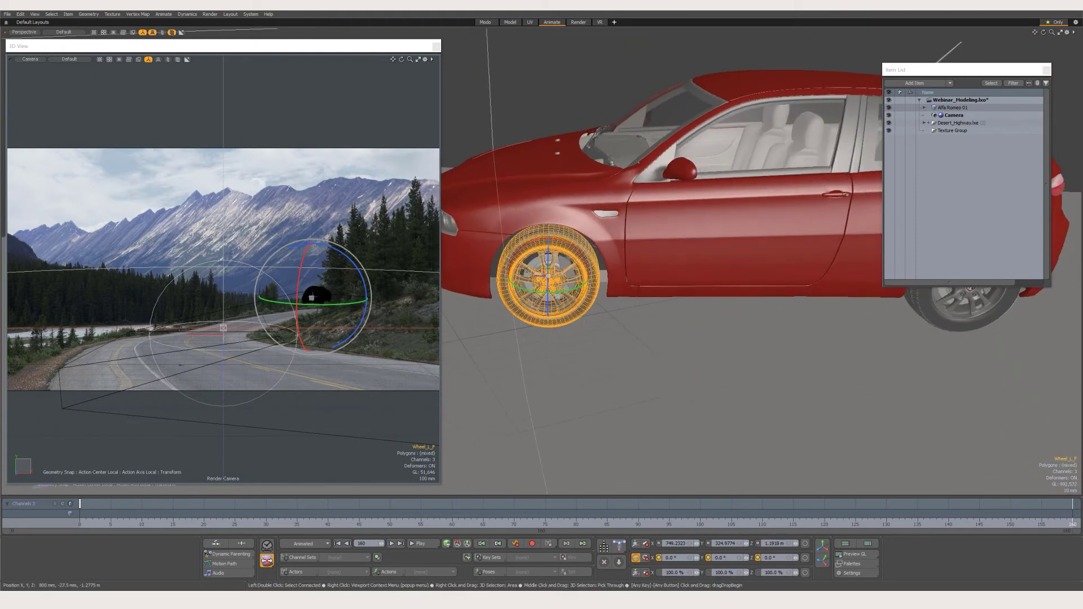
pyautogui.scroll(3, 537, 276)
pyautogui.keyDown('alt'); pyautogui.moveTo(537, 276); pyautogui.dragTo(546, 308); pyautogui.keyUp('alt')
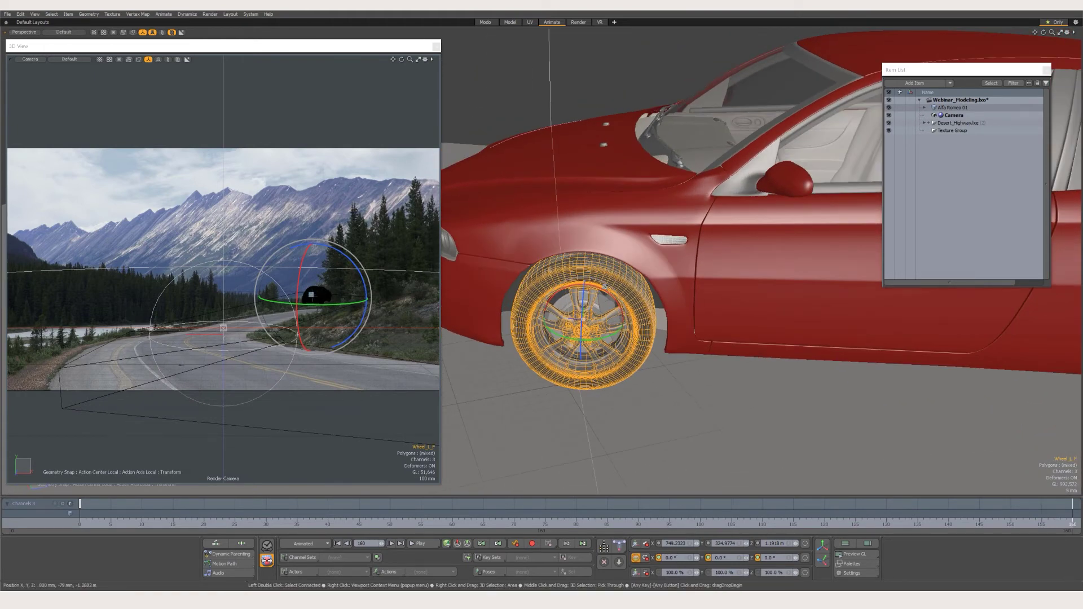
pyautogui.moveTo(608, 292); pyautogui.dragTo(509, 278)
pyautogui.click(671, 558)
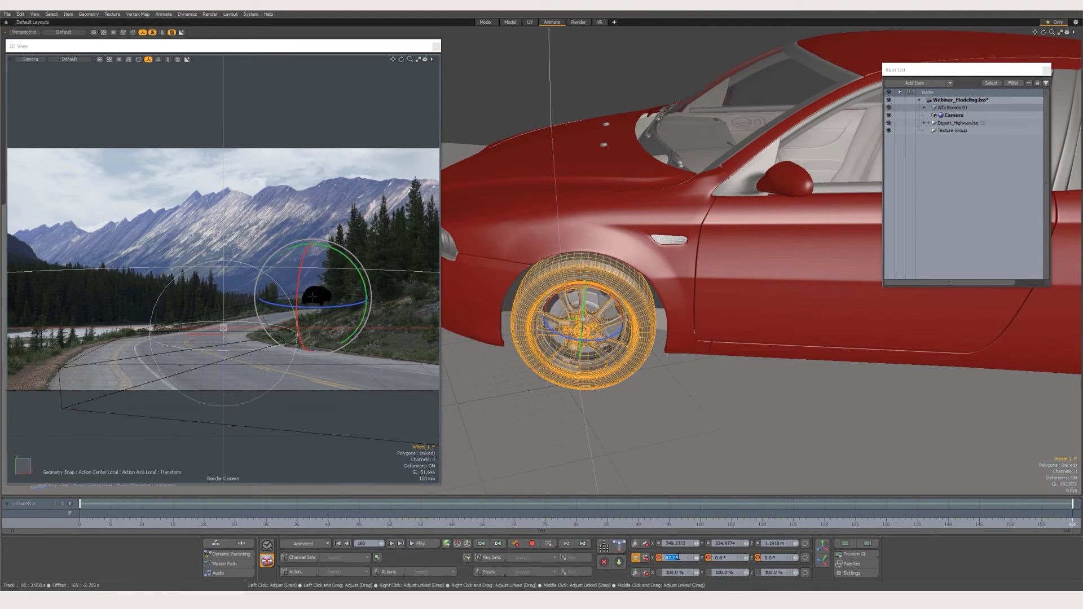
pyautogui.write('6000')
pyautogui.press('Return')
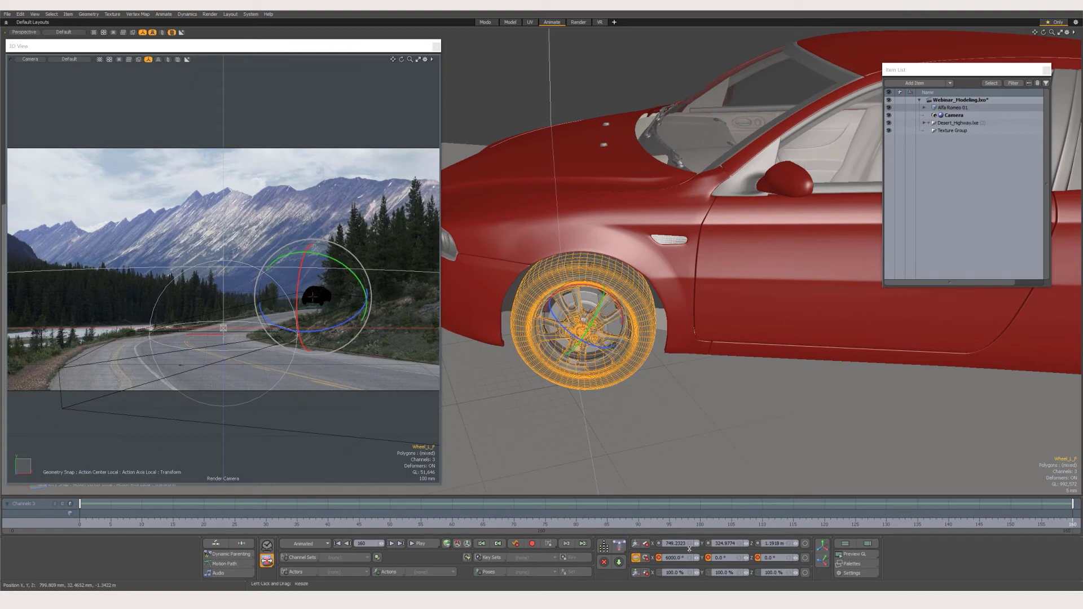
# - Return to frame 0 and frame the front left wheel in the perspective view
pyautogui.scroll(-5, 752, 263)
pyautogui.keyDown('alt'); pyautogui.moveTo(752, 263); pyautogui.dragTo(666, 304); pyautogui.keyUp('alt')
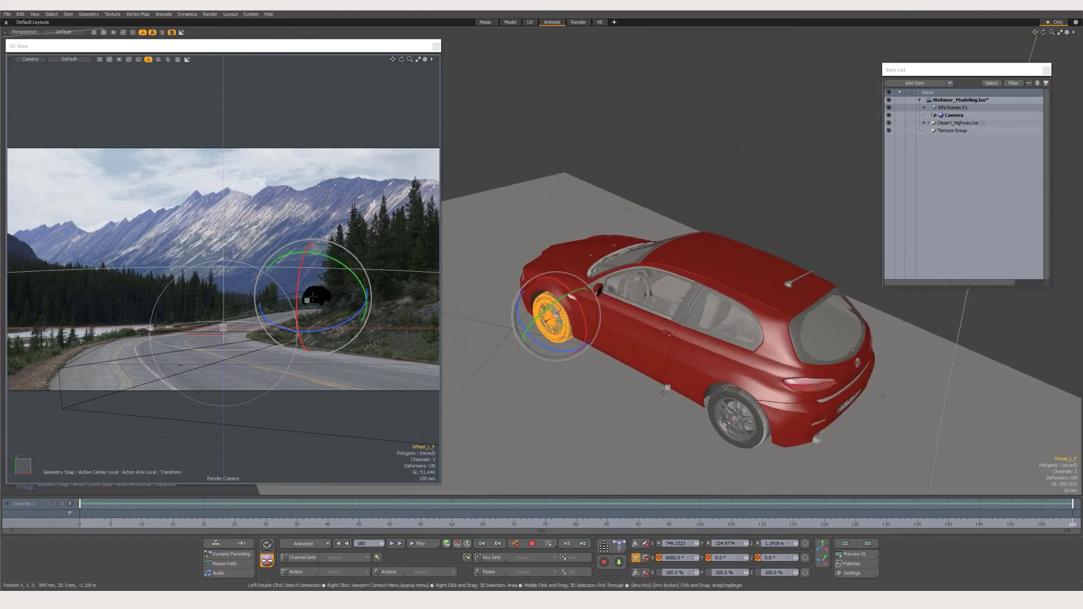
pyautogui.press('Home')
pyautogui.scroll(-3, 784, 326)
pyautogui.hotkey('shift', 'a')
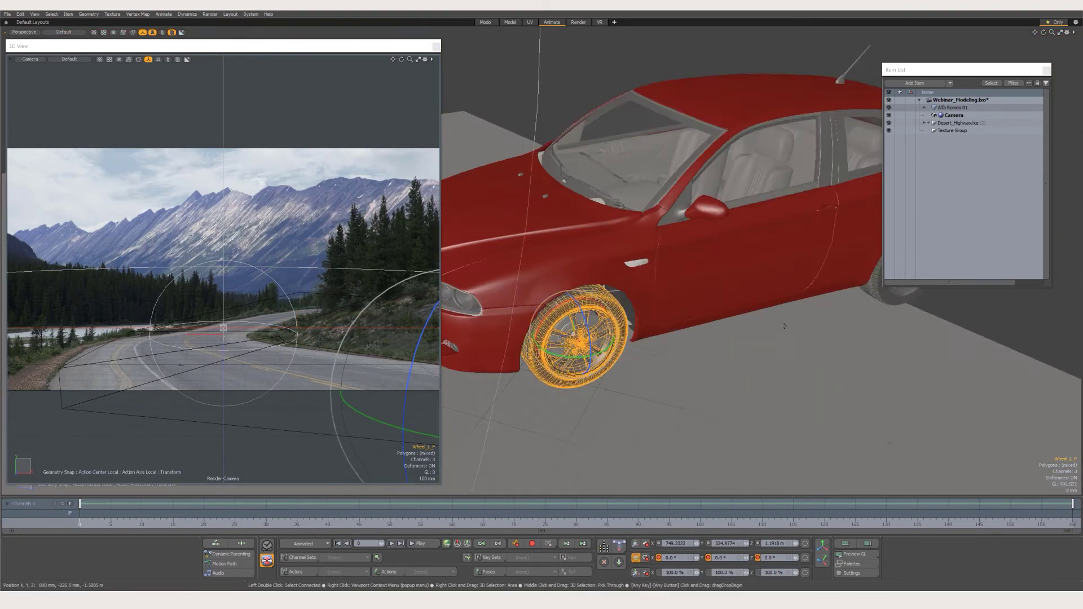
# - Select the car's front right wheel and key its rotation at frame 0
pyautogui.keyDown('alt'); pyautogui.moveTo(784, 326); pyautogui.dragTo(570, 319); pyautogui.keyUp('alt')
pyautogui.press('space')
pyautogui.click(740, 303)
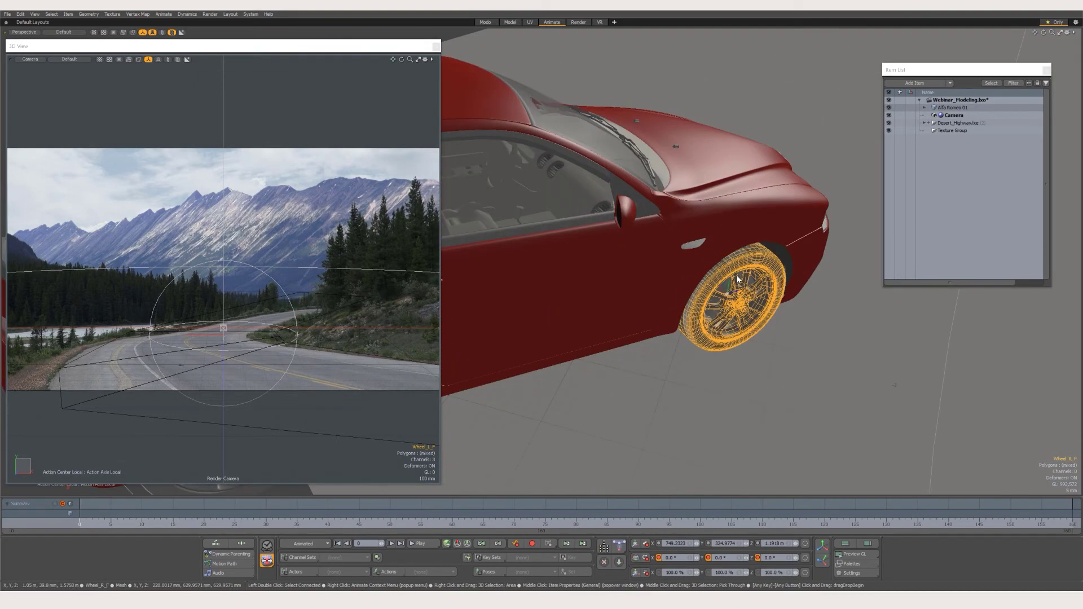
pyautogui.press('y')
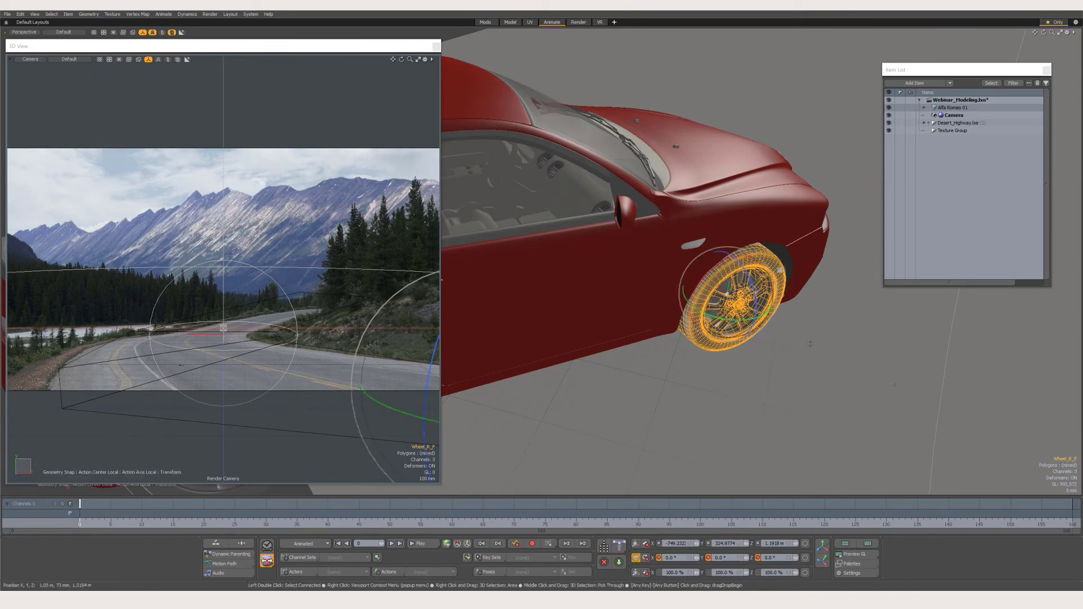
# - Rotate the front right wheel about its X axis at frame 160, setting the X rotation to 6000°
pyautogui.press('End')
pyautogui.hotkey('shift', 'a')
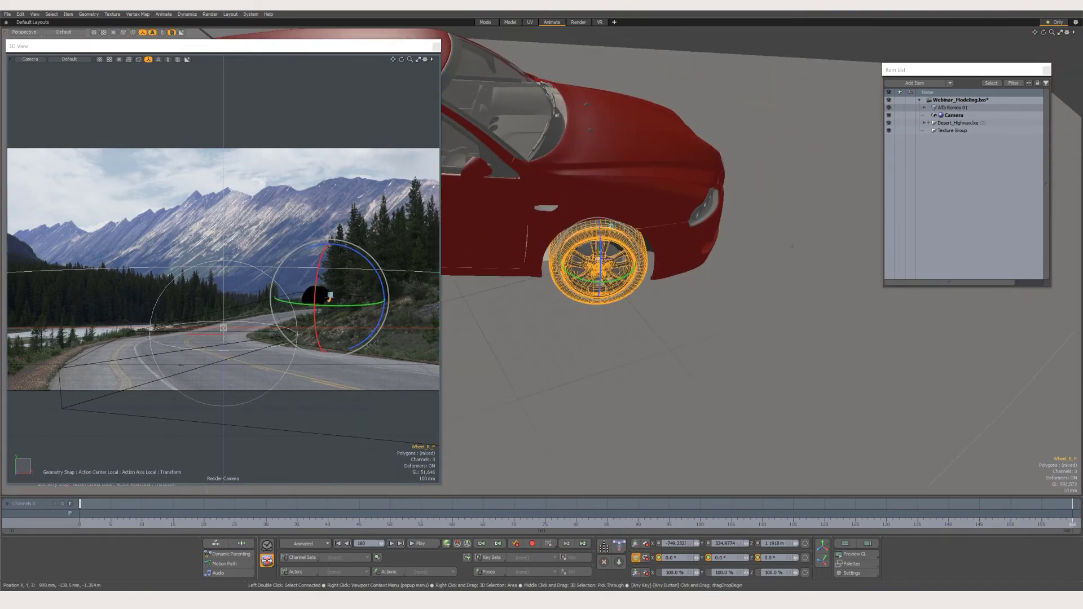
pyautogui.moveTo(615, 228); pyautogui.dragTo(611, 282)
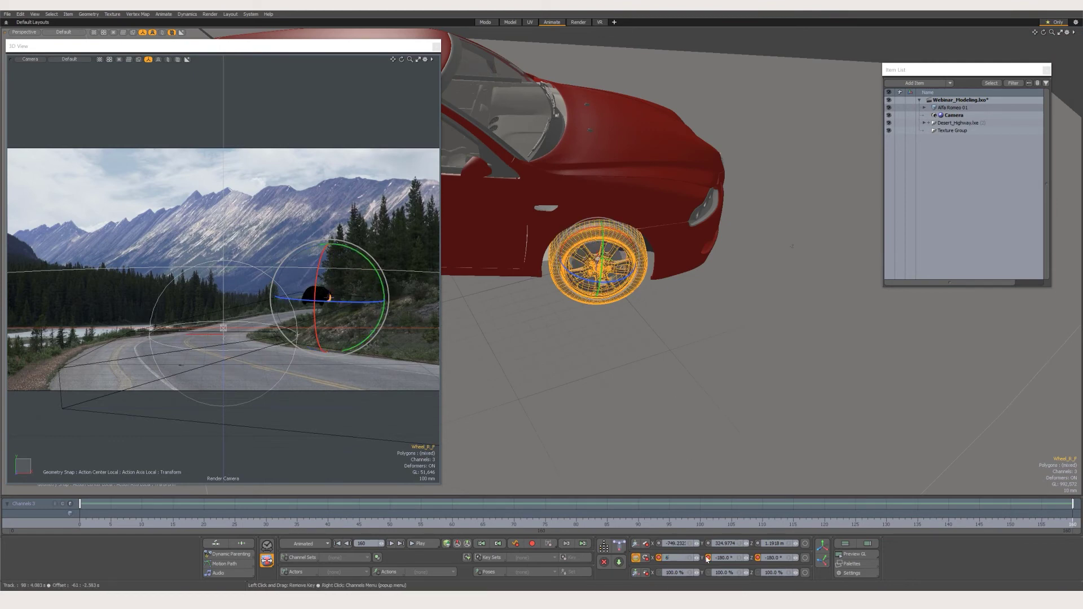
pyautogui.click(672, 558)
pyautogui.write('5000')
pyautogui.press('Return')
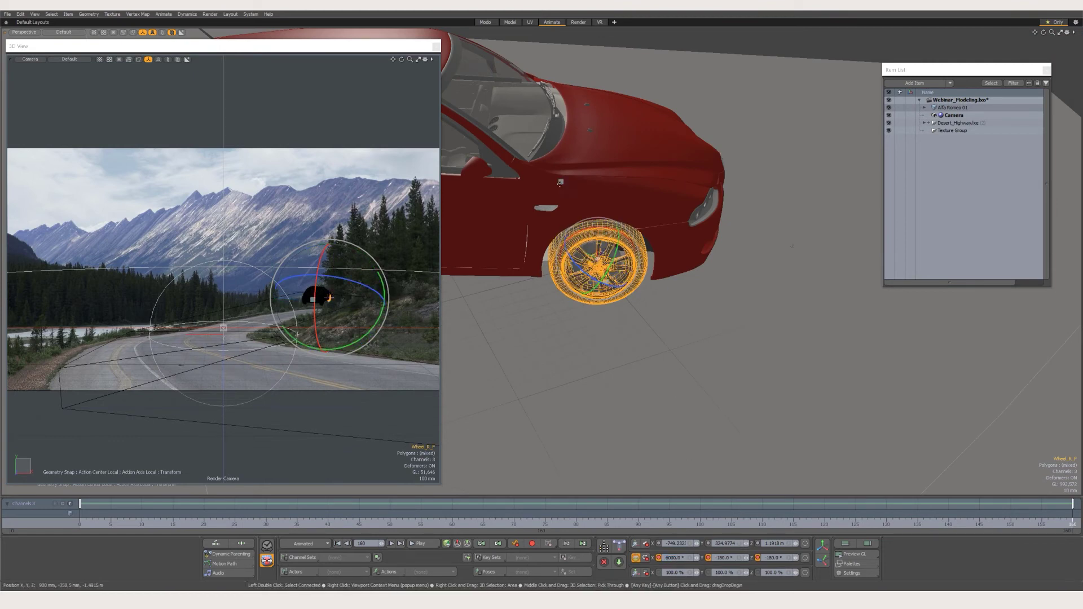
# - Select the car's rear left wheel and key its rotation at frame 0
pyautogui.scroll(-5, 615, 316)
pyautogui.keyDown('alt'); pyautogui.moveTo(615, 315); pyautogui.dragTo(818, 332); pyautogui.keyUp('alt')
pyautogui.press('space')
pyautogui.click(613, 341)
pyautogui.click(81, 525)
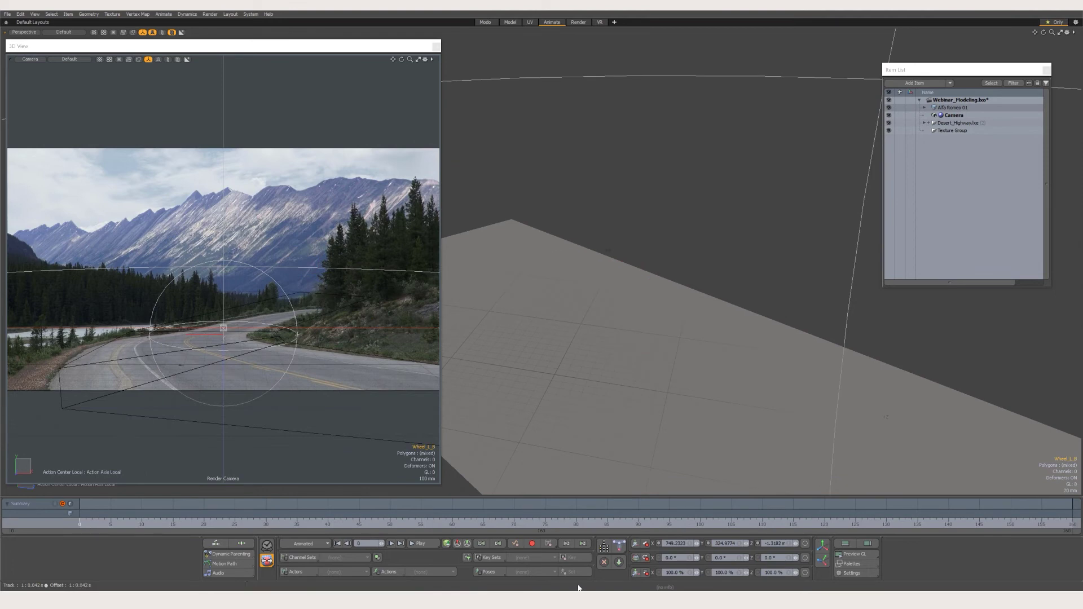
pyautogui.click(636, 558)
pyautogui.hotkey('shift', 'a')
# - Deselect the wheel and scrub through the timeline to review the car's drive along the road
pyautogui.scroll(-5, 812, 355)
pyautogui.click(763, 162)
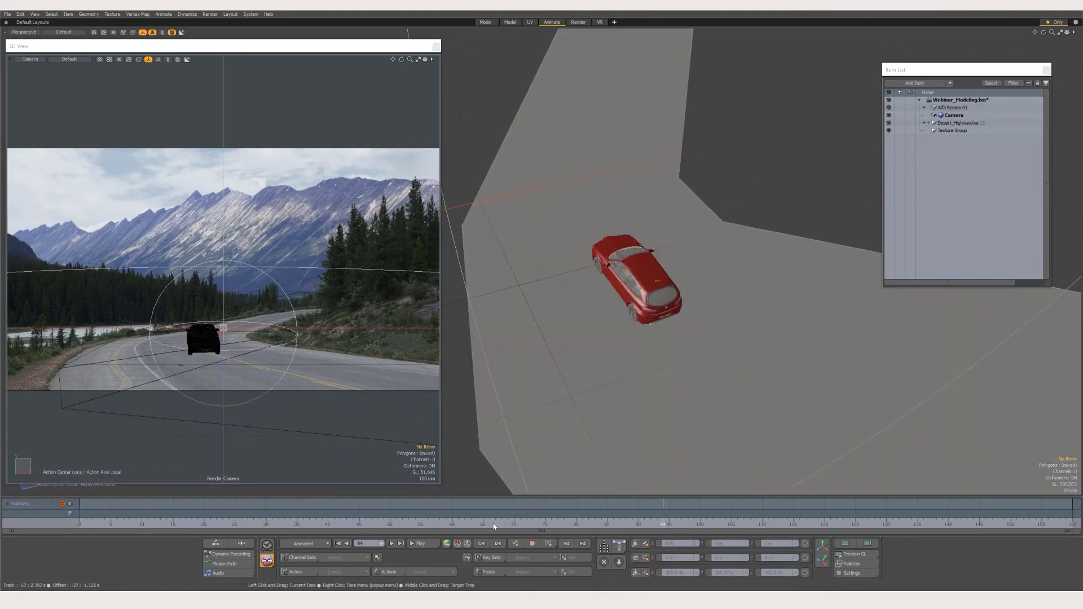
pyautogui.click(309, 524)
pyautogui.moveTo(309, 523); pyautogui.dragTo(836, 523)
pyautogui.scroll(-4, 754, 367)
pyautogui.keyDown('alt'); pyautogui.keyDown('shift'); pyautogui.moveTo(734, 258); pyautogui.dragTo(626, 243); pyautogui.keyUp('shift'); pyautogui.keyUp('alt')
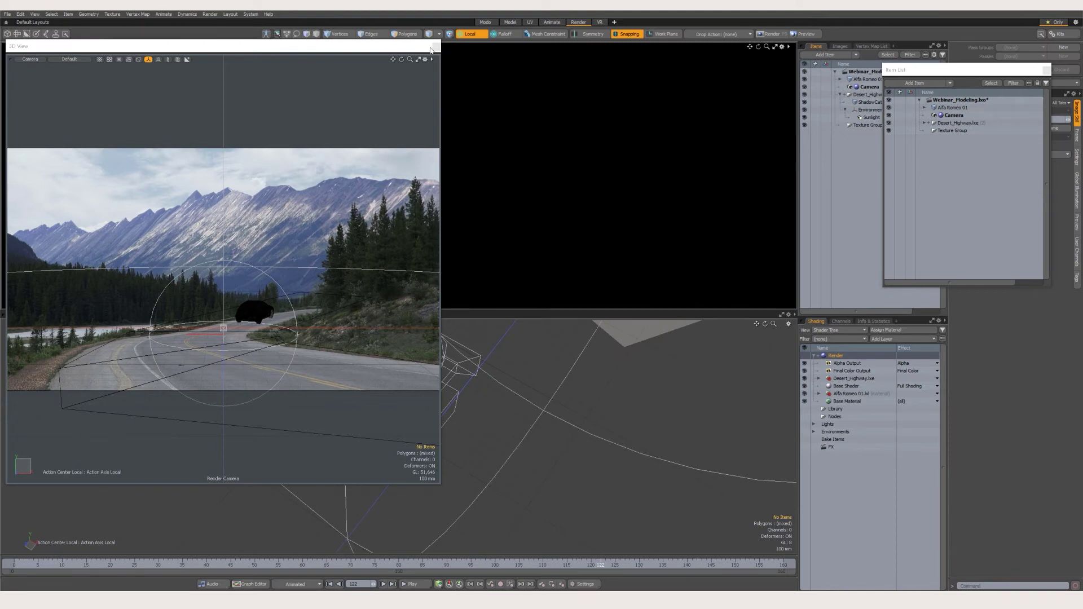
# - Close the floating camera view and run the render preview at about frame 65, with the item list moved off the render settings
pyautogui.click(437, 47)
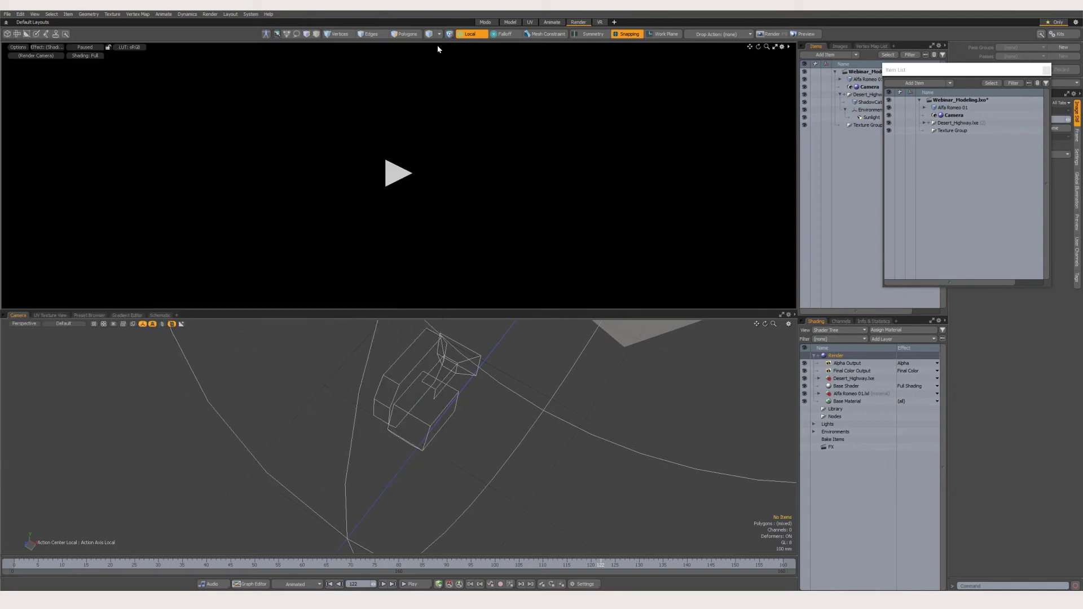
pyautogui.click(395, 179)
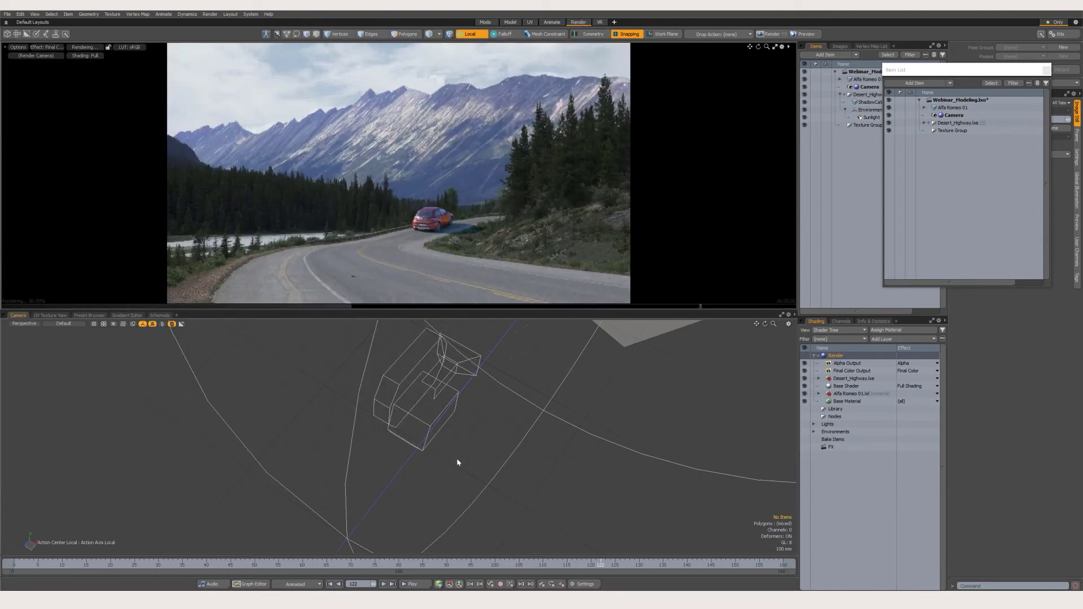
pyautogui.moveTo(447, 565); pyautogui.dragTo(408, 565)
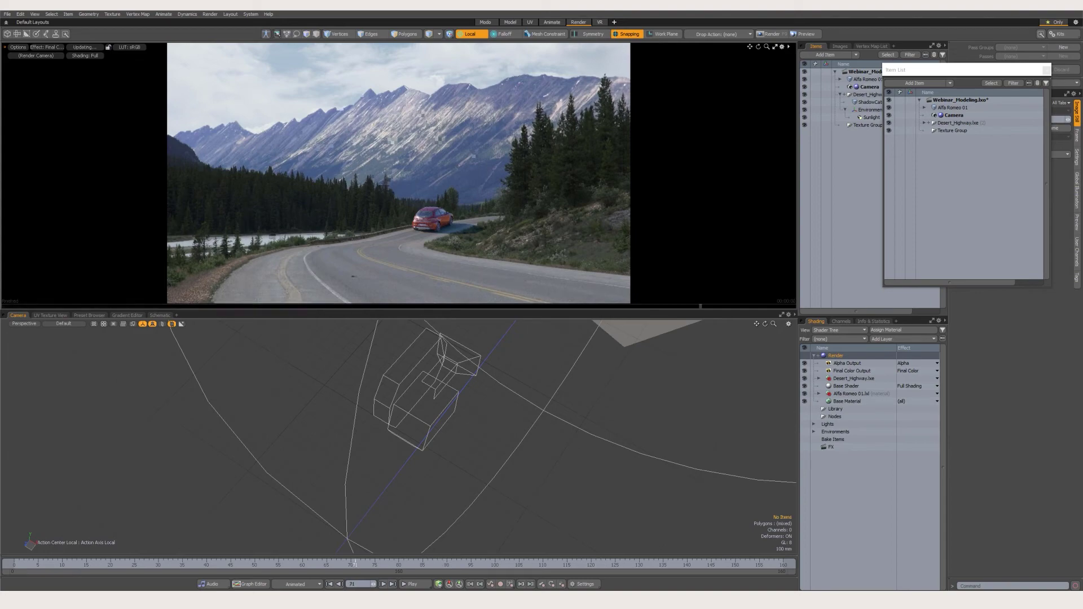
pyautogui.click(954, 107)
pyautogui.moveTo(959, 69); pyautogui.dragTo(619, 191)
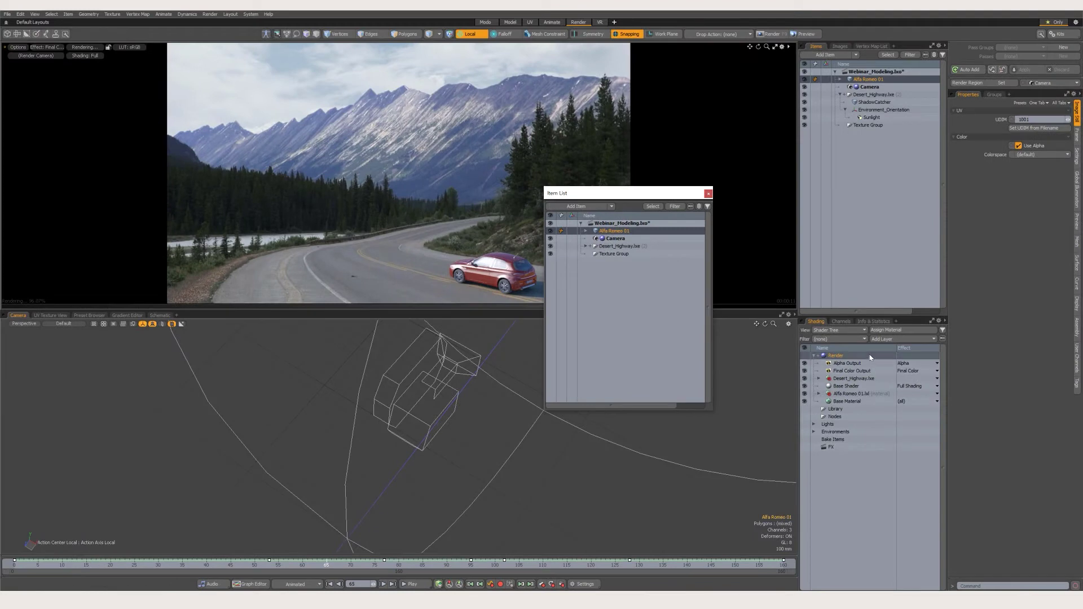
# - Add Diffuse Shading (Direct) and Diffuse Shading (Indirect) render outputs to the shader tree
pyautogui.click(902, 339)
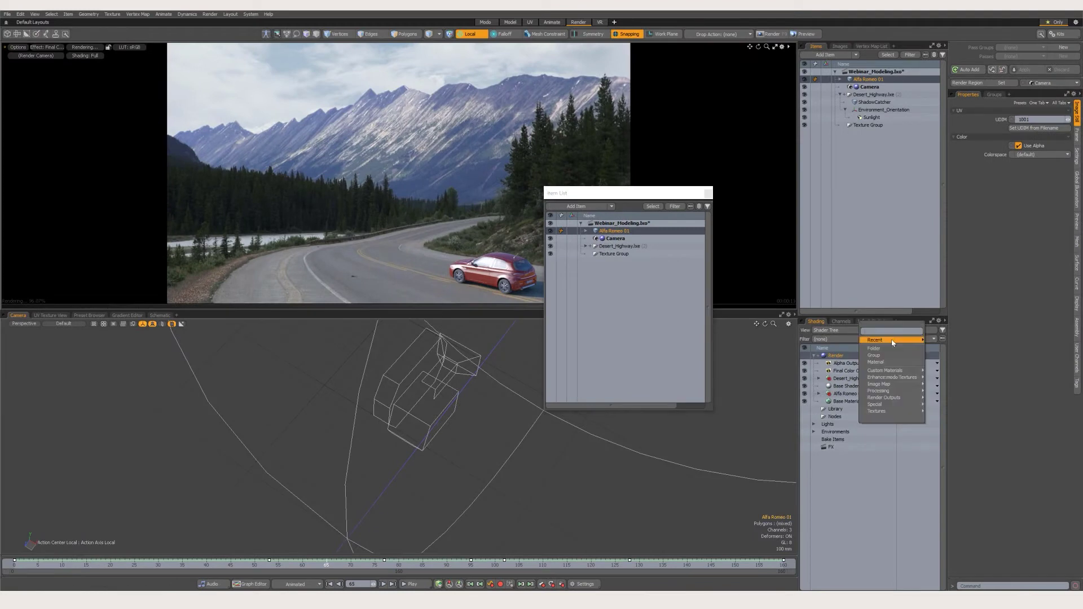
pyautogui.moveTo(891, 392)
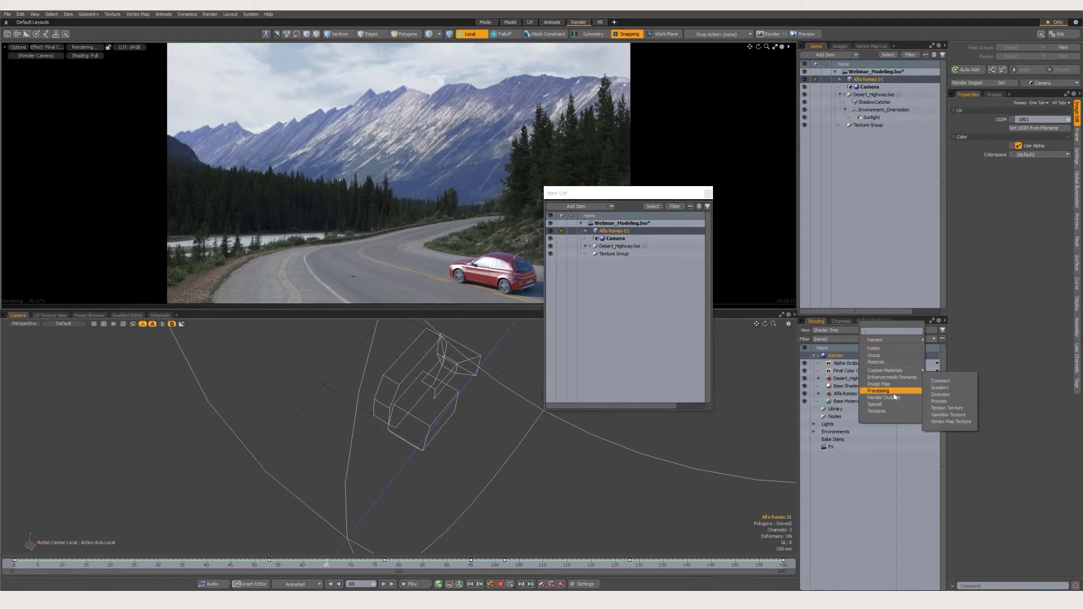
pyautogui.moveTo(947, 451)
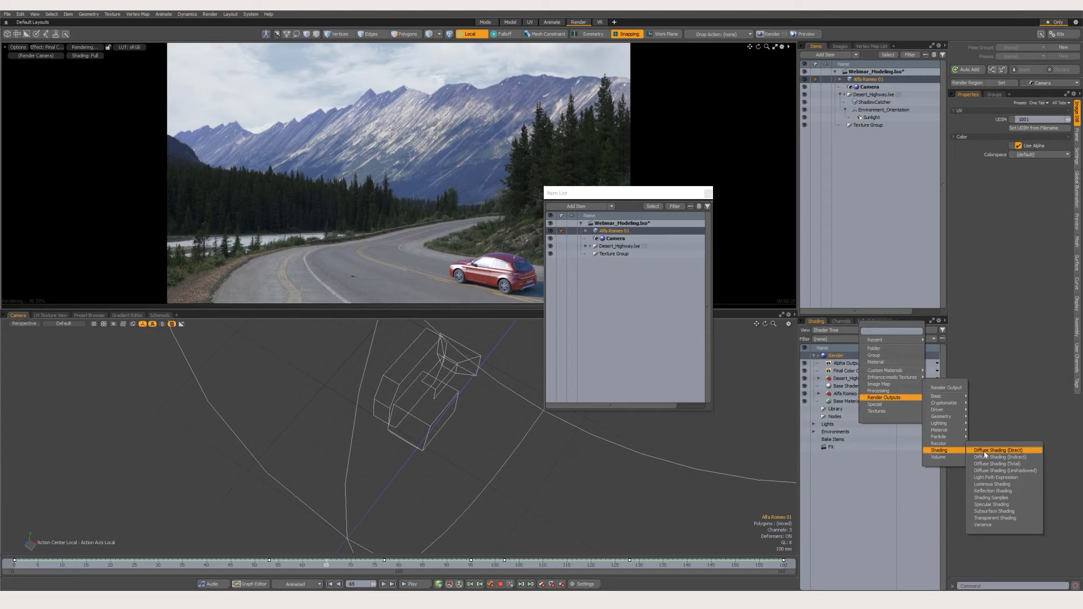
pyautogui.click(983, 451)
pyautogui.click(873, 330)
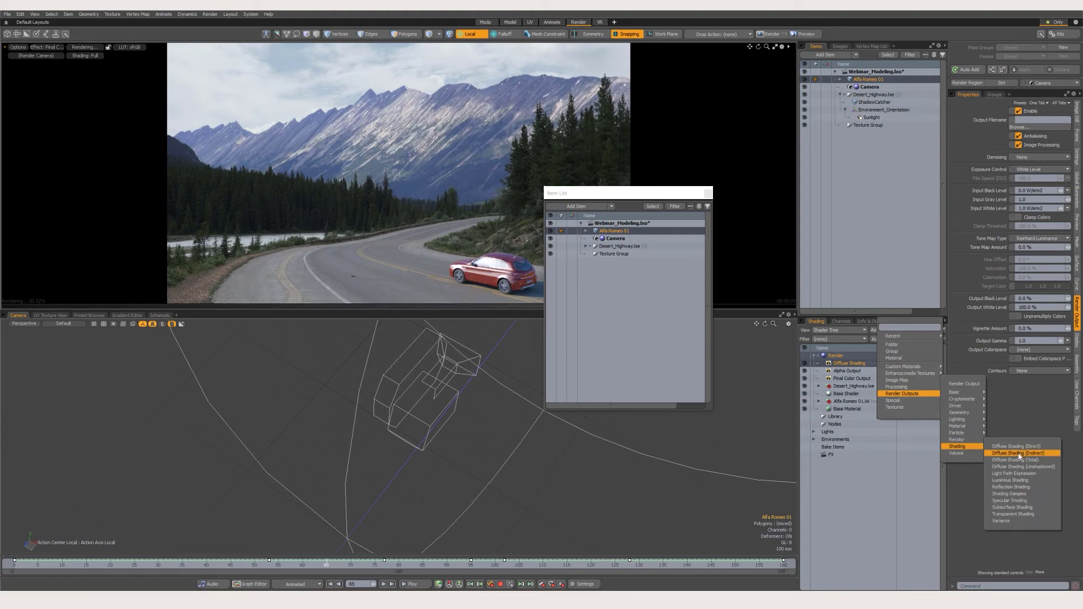
pyautogui.click(1020, 453)
# - Add Ambient Occlusion and Specular Shading render outputs to the shader tree
pyautogui.click(873, 330)
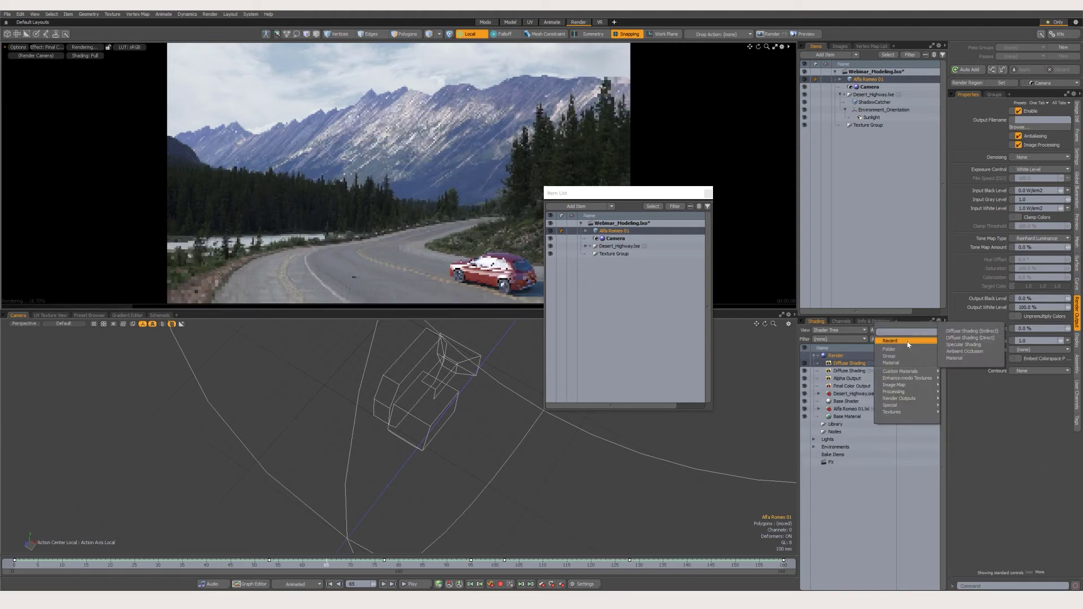
pyautogui.moveTo(959, 374)
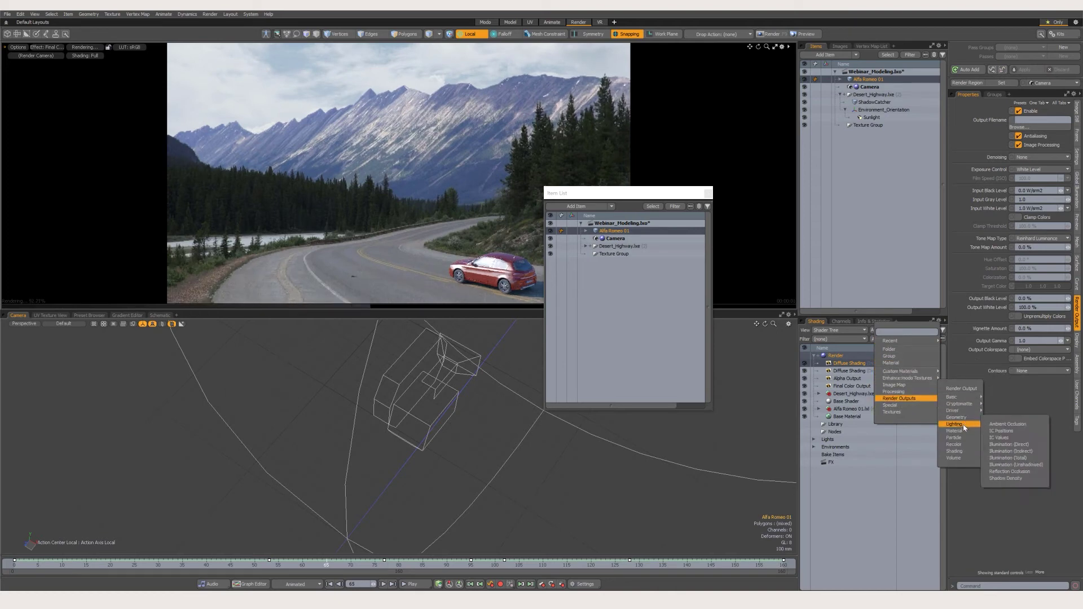
pyautogui.click(1008, 424)
pyautogui.click(897, 331)
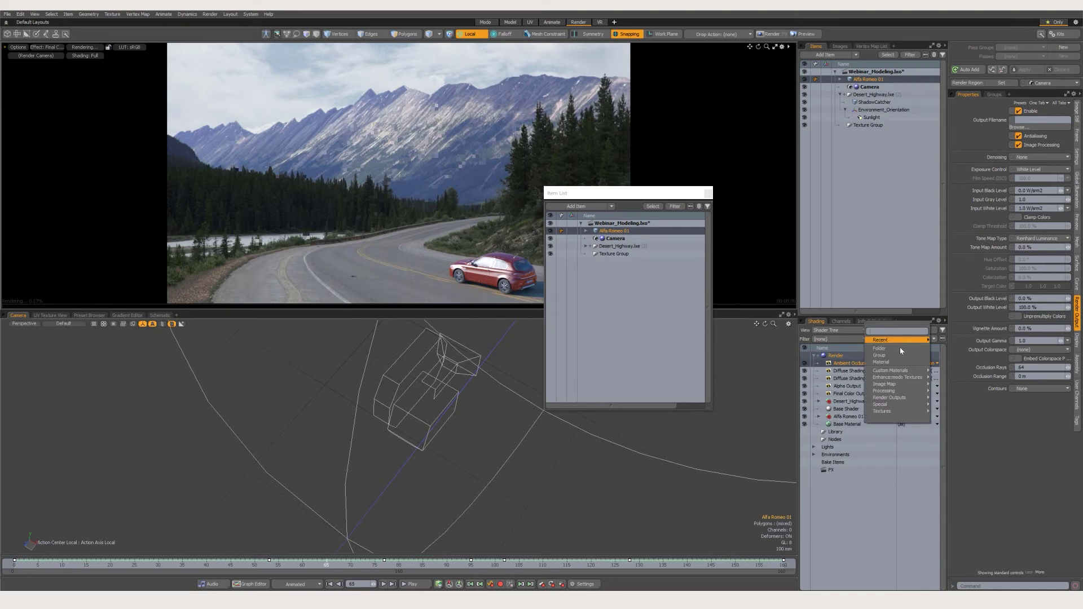
pyautogui.moveTo(897, 398)
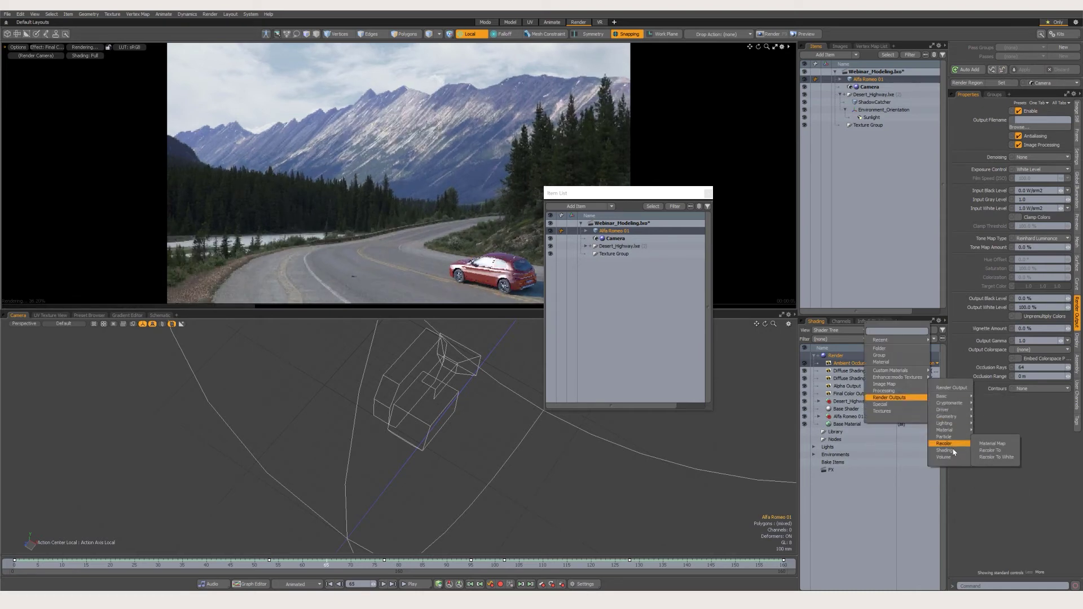
pyautogui.moveTo(954, 450)
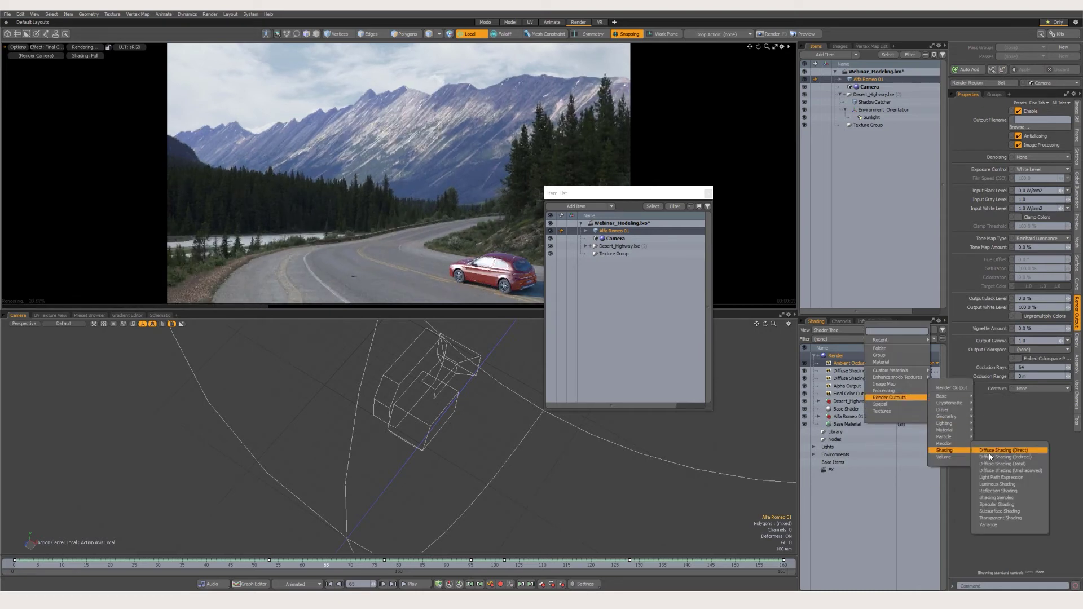
pyautogui.click(996, 504)
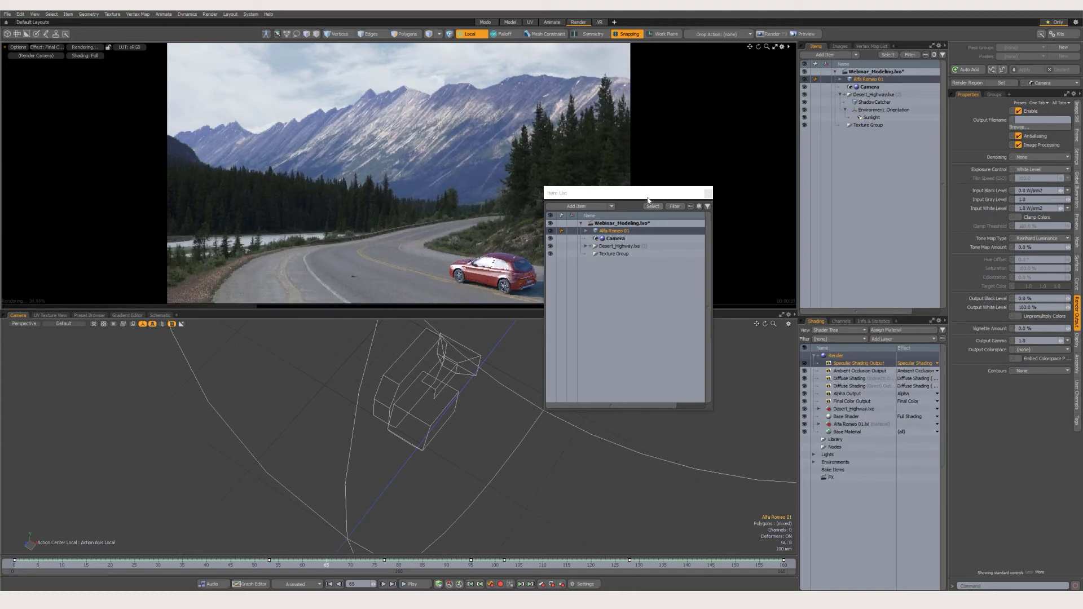
# - Browse for the Specular Shading Output's file location and open the Webinar_시연자료 folder
pyautogui.moveTo(620, 193); pyautogui.dragTo(688, 109)
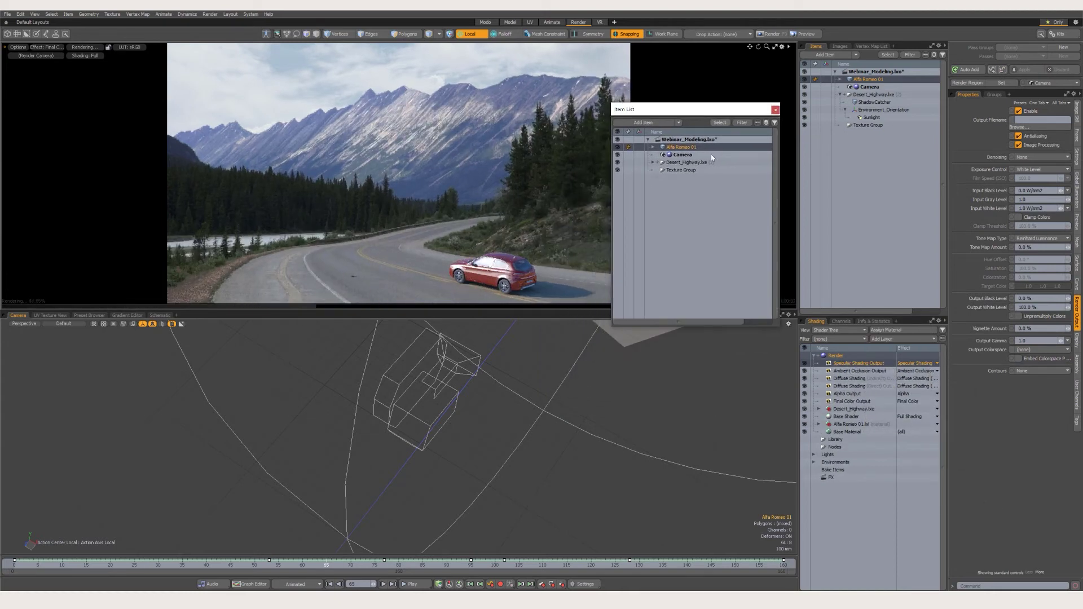
pyautogui.click(852, 402)
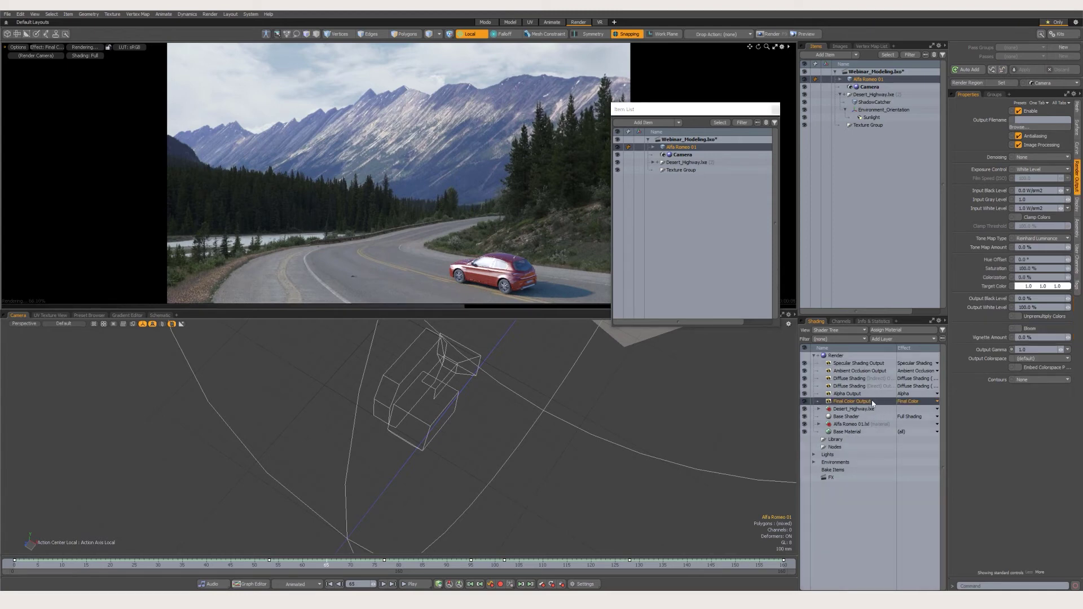
pyautogui.click(870, 363)
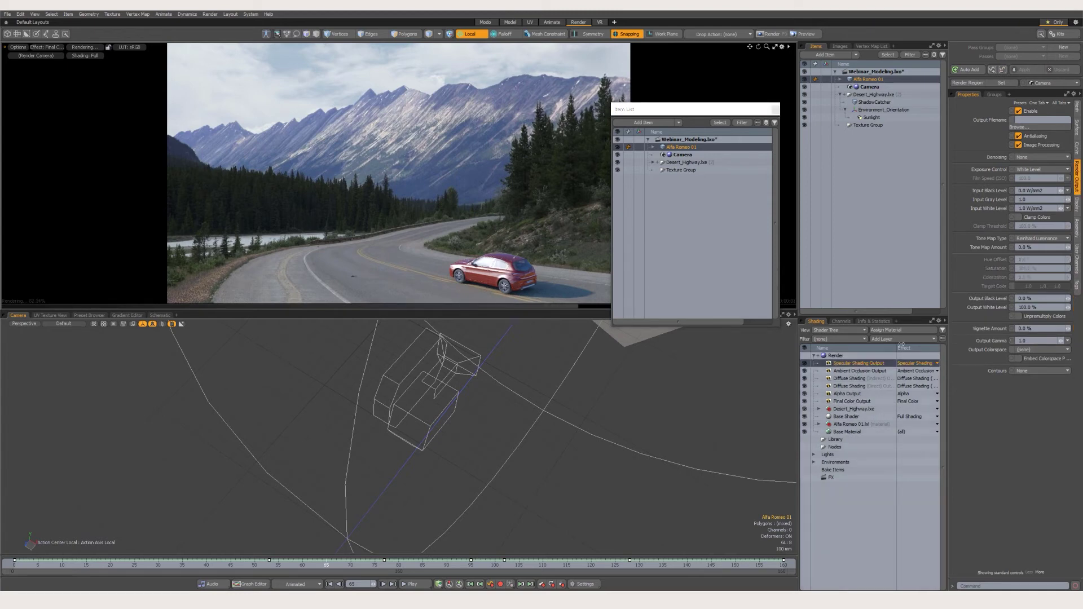
pyautogui.click(1033, 127)
pyautogui.moveTo(519, 62); pyautogui.dragTo(801, 110)
pyautogui.click(691, 122)
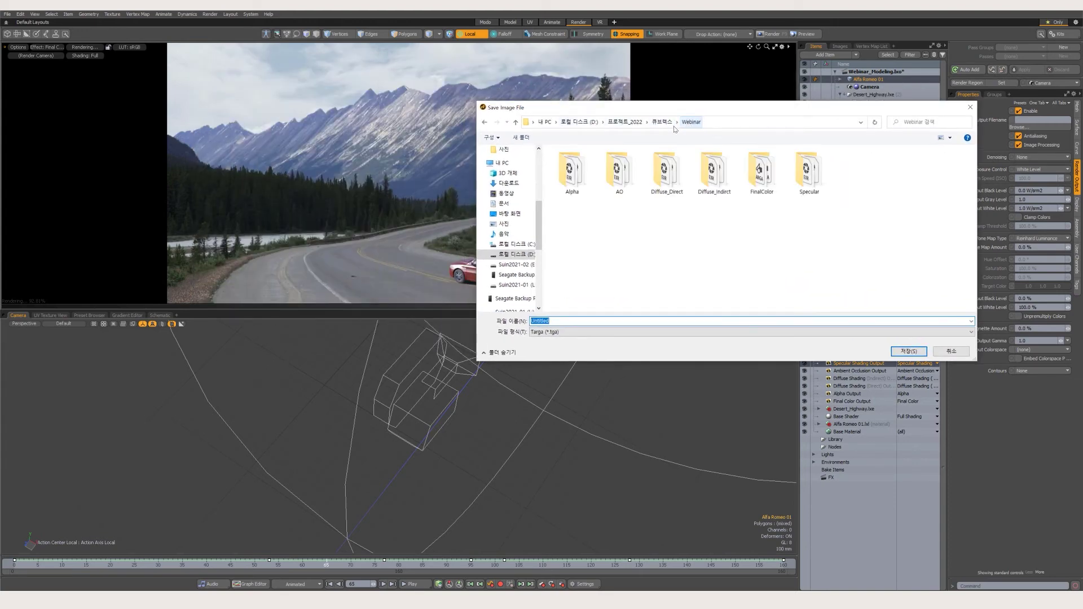
pyautogui.click(662, 122)
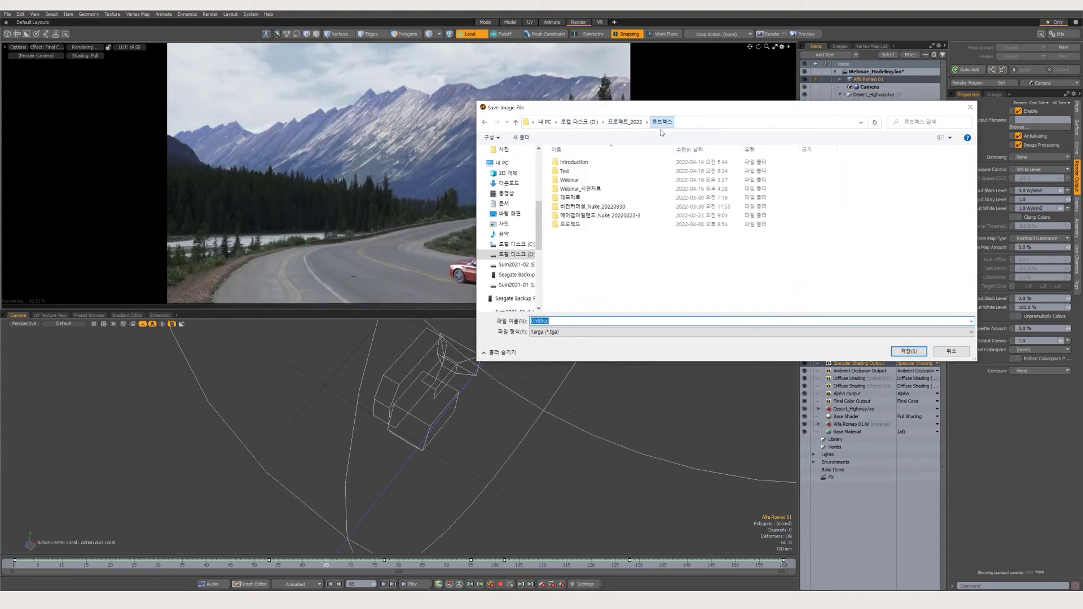
pyautogui.doubleClick(586, 190)
# - Create a new folder named Specular inside Webinar_시연자료
pyautogui.rightClick(588, 197)
pyautogui.click(577, 201)
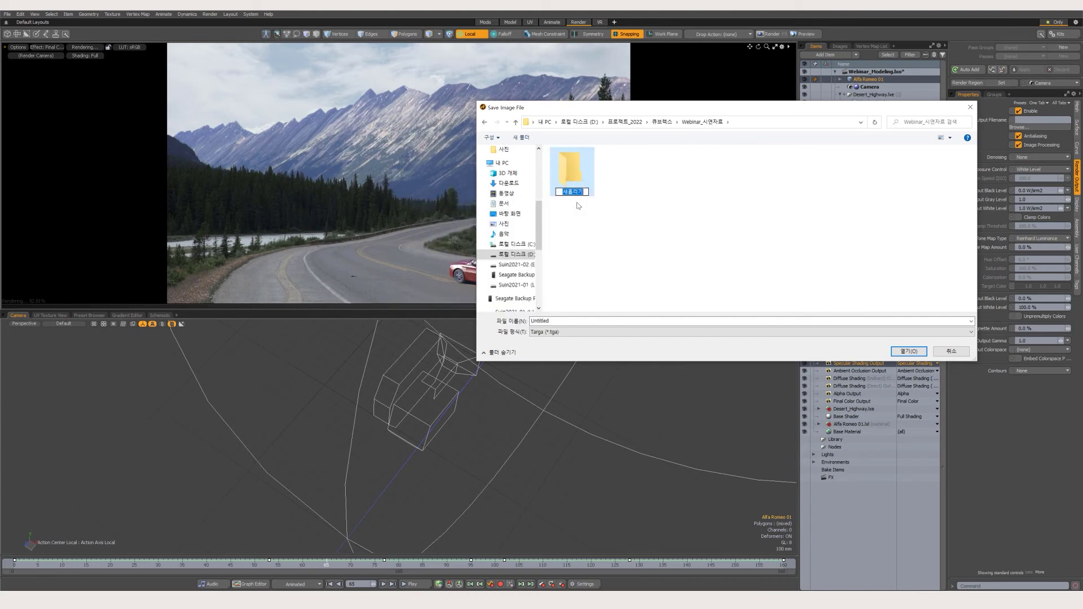
pyautogui.write('Spo')
pyautogui.write('cular')
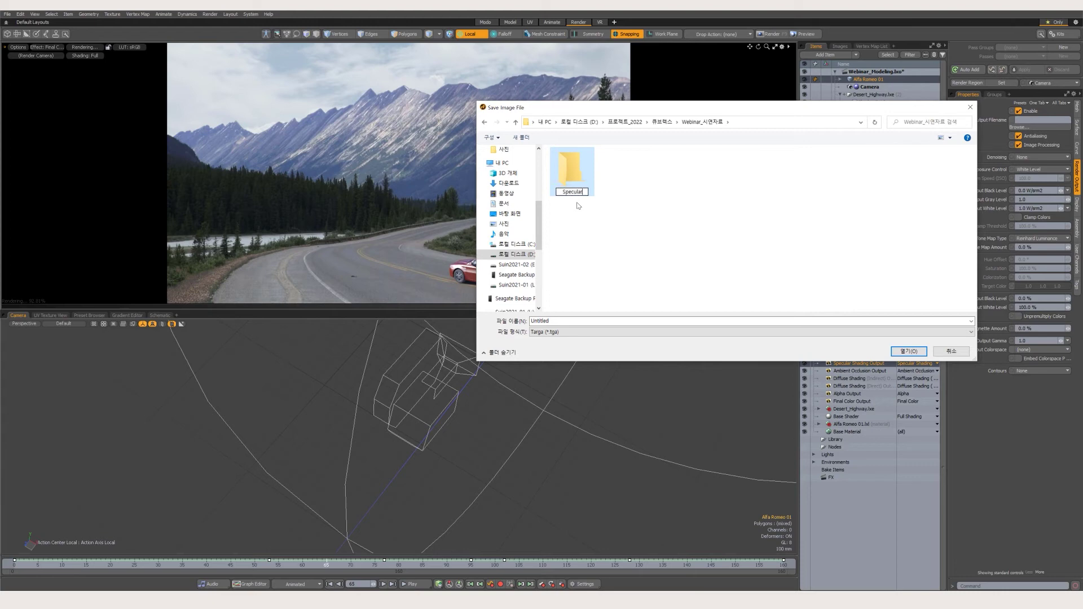
# - Set the specular output's file to Specular in the Specular folder, using the OpenEXR Half 16-bit (*.exr) format
pyautogui.click(608, 332)
pyautogui.click(600, 397)
pyautogui.click(621, 332)
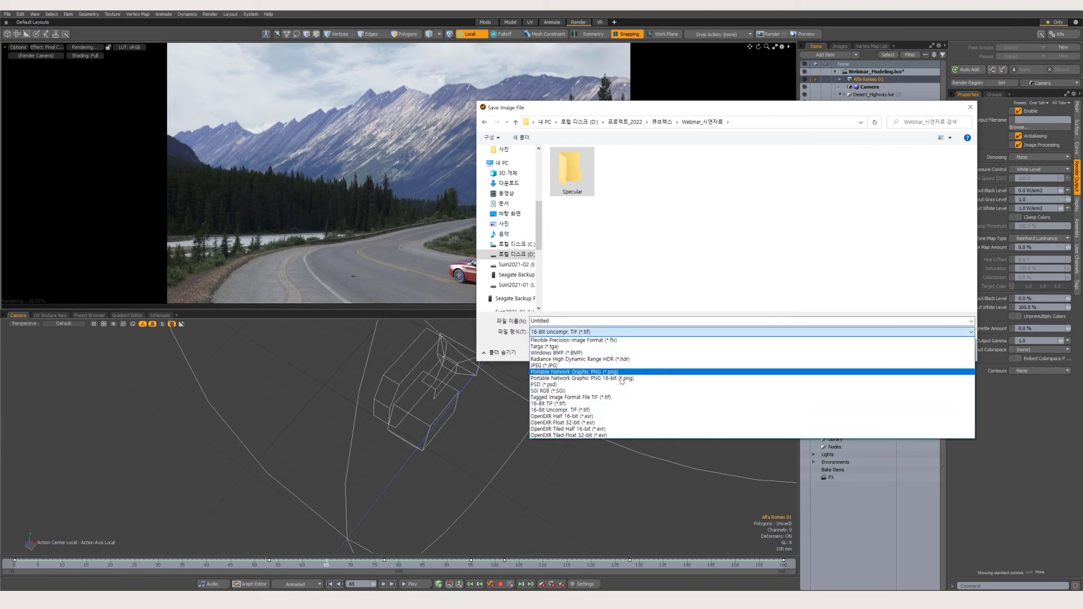
pyautogui.click(618, 416)
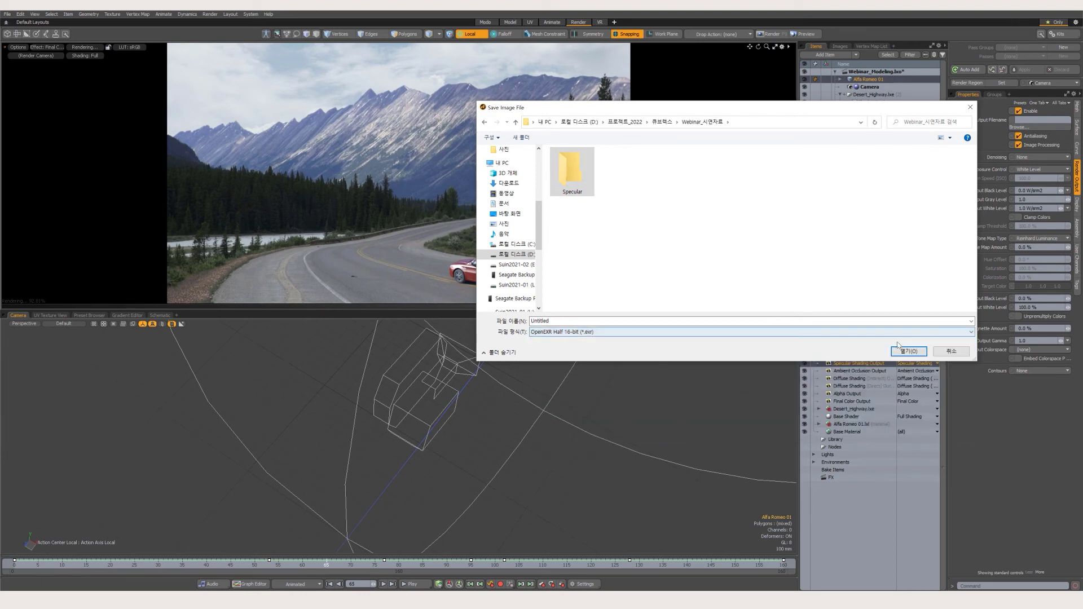
pyautogui.doubleClick(582, 175)
pyautogui.doubleClick(554, 320)
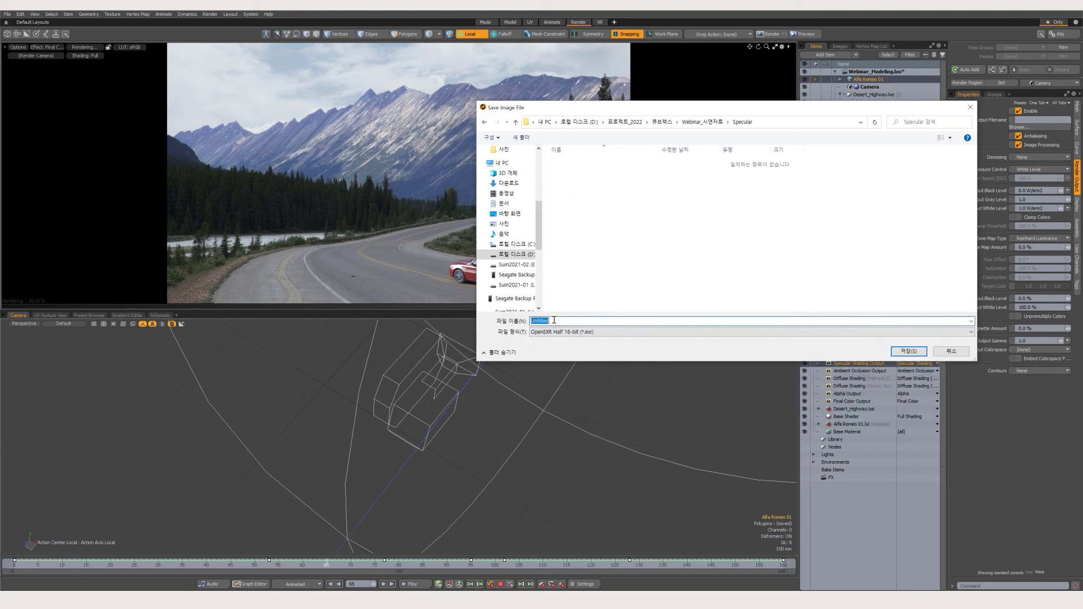
pyautogui.write('Specular')
pyautogui.press('Return')
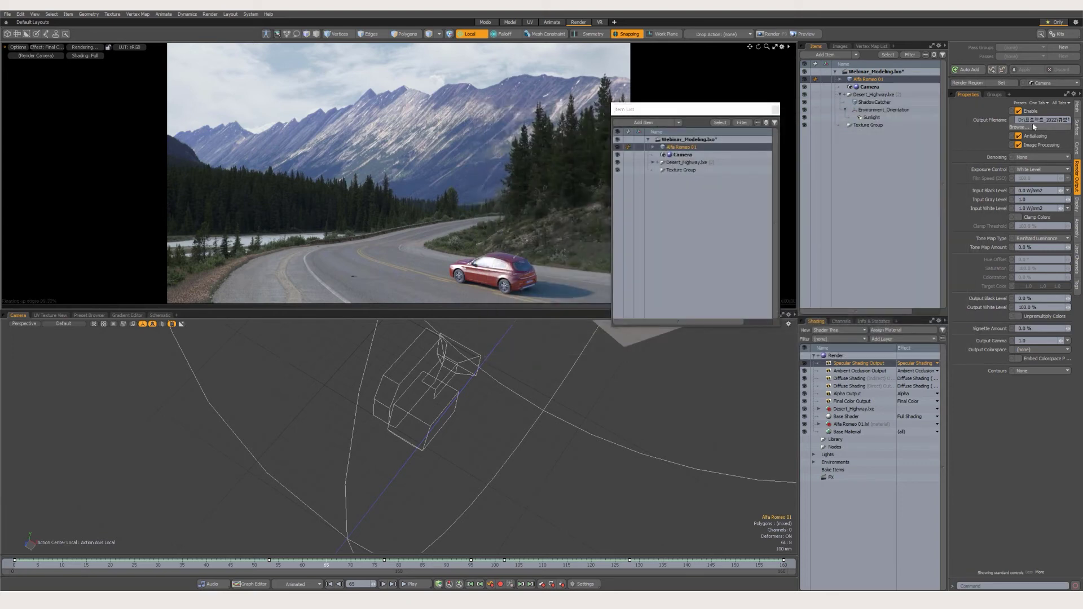
# - Browse for the Ambient Occlusion Output's file location and create a new folder named AO inside Webinar_시연자료
pyautogui.click(849, 371)
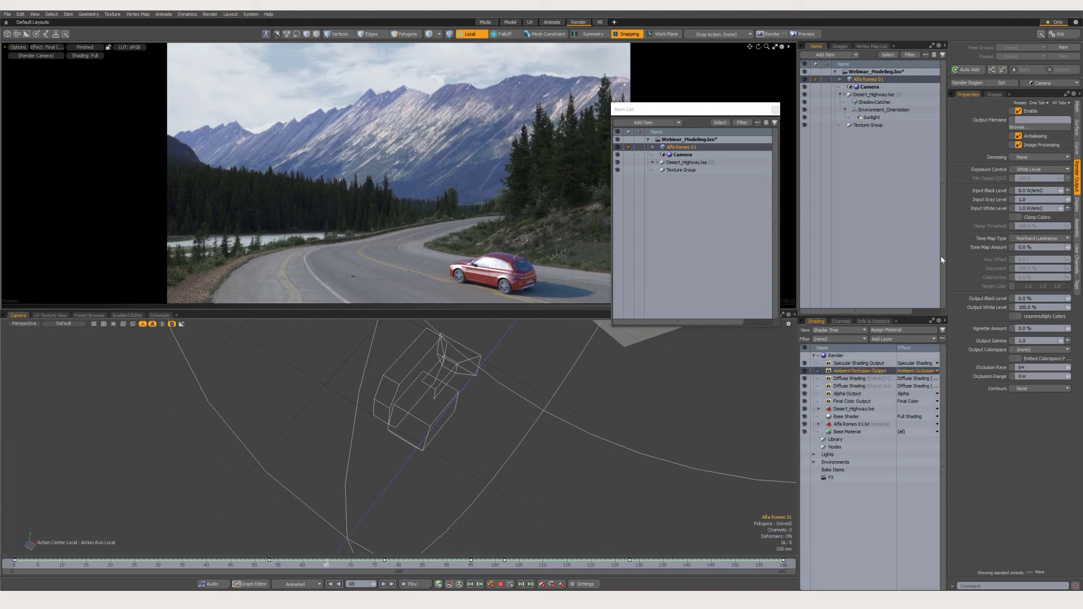
pyautogui.click(1020, 127)
pyautogui.click(700, 122)
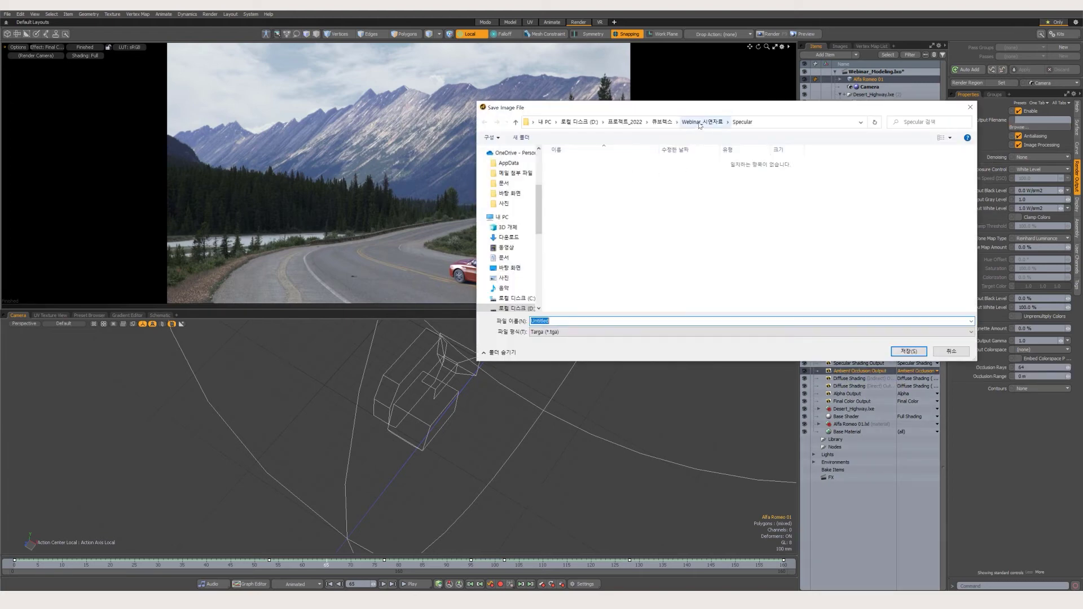
pyautogui.rightClick(581, 221)
pyautogui.click(566, 219)
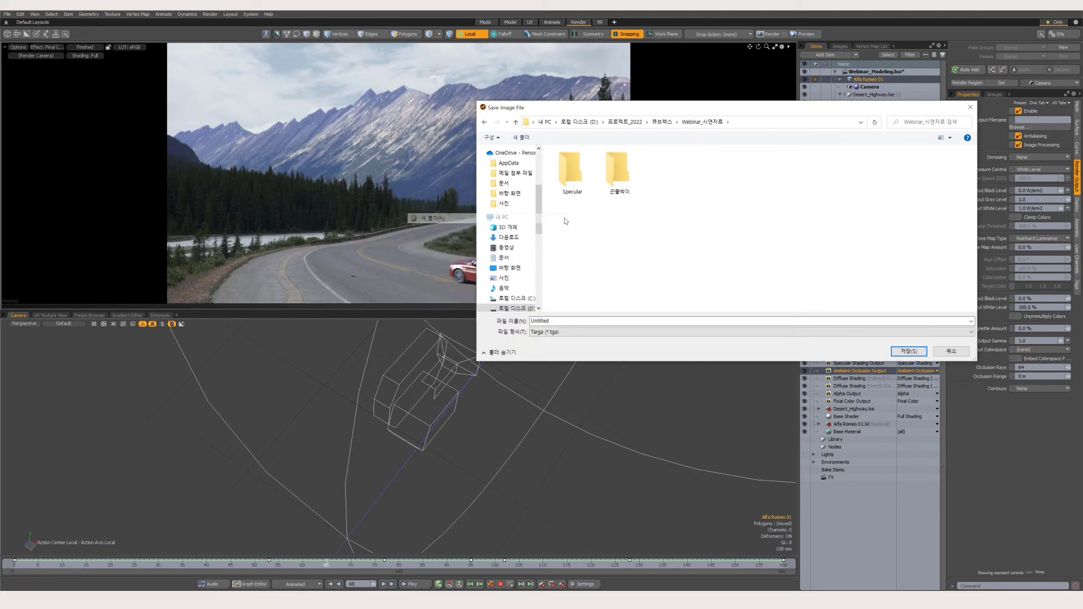
pyautogui.write('AO')
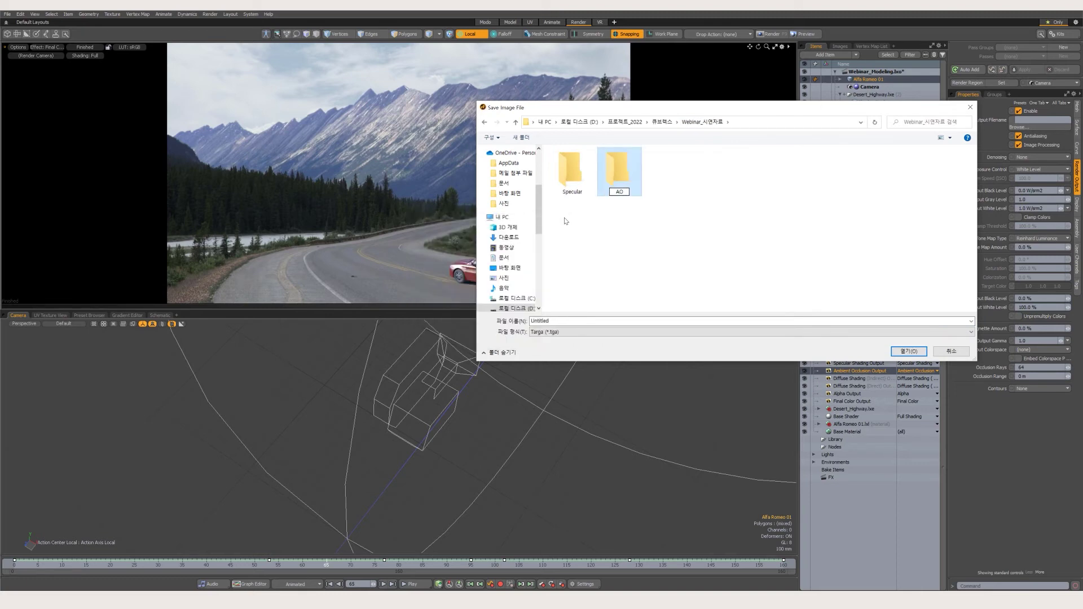
pyautogui.press('Return')
# - Set the ambient occlusion output's file to AO in the AO folder, using the OpenEXR Half 16-bit (*.exr) format
pyautogui.doubleClick(571, 169)
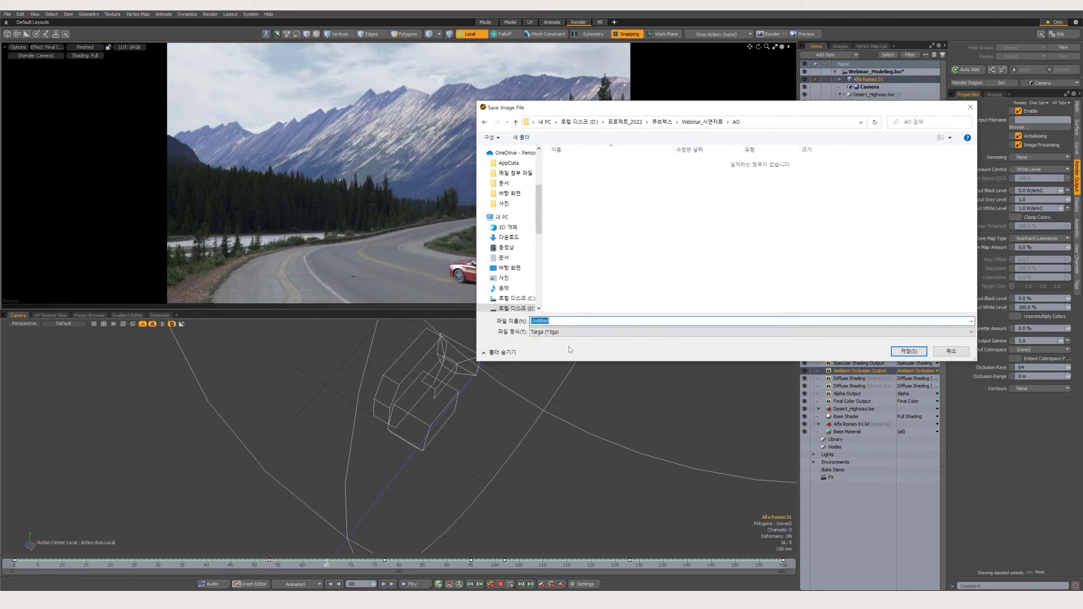
pyautogui.write('a')
pyautogui.click(648, 331)
pyautogui.click(645, 405)
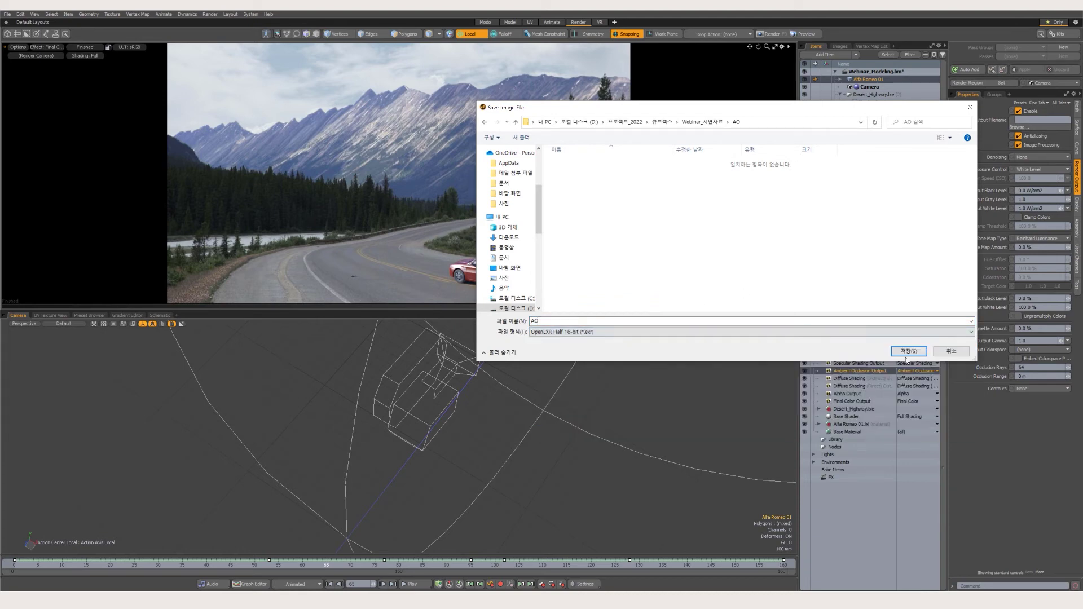
pyautogui.click(908, 351)
# - Create a Diff_Direct folder inside Webinar_시연자료 for the Diffuse Shading output directly below Ambient Occlusion Output
pyautogui.click(702, 122)
pyautogui.rightClick(591, 206)
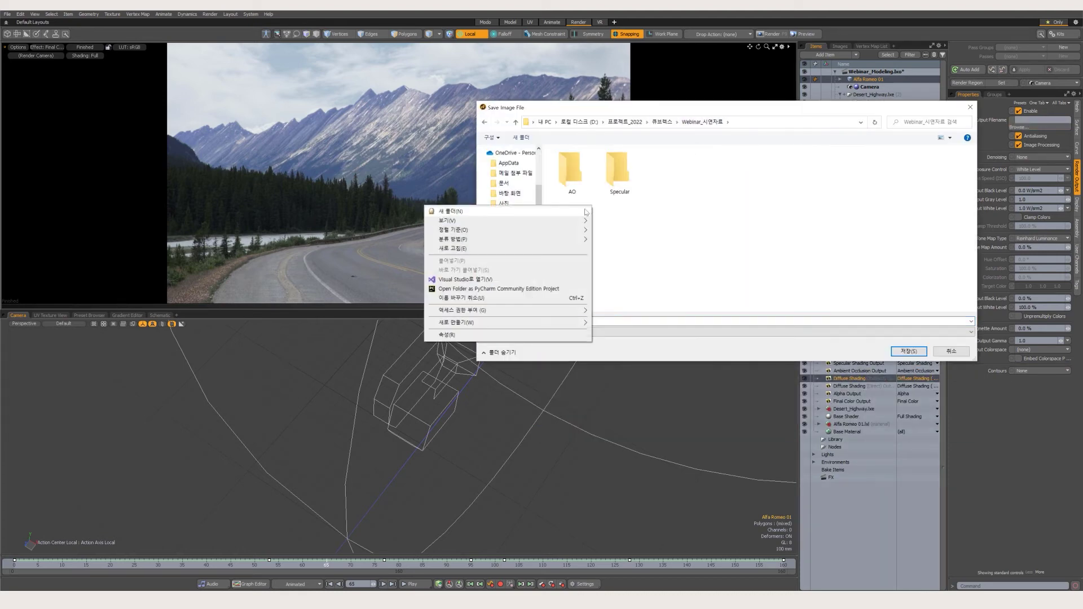
pyautogui.click(383, 324)
pyautogui.write('Diff_Direct')
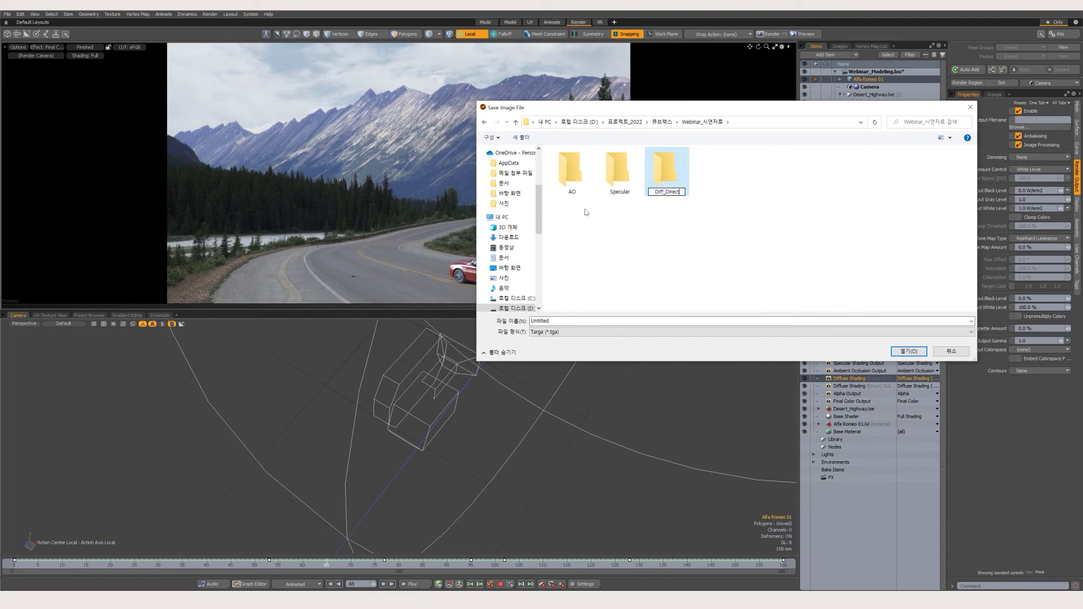
pyautogui.press('Return')
# - Save that diffuse output's file as Diff_Direct in the Diff_Direct folder, using the OpenEXR Half 16-bit (*.exr) format
pyautogui.press('Return')
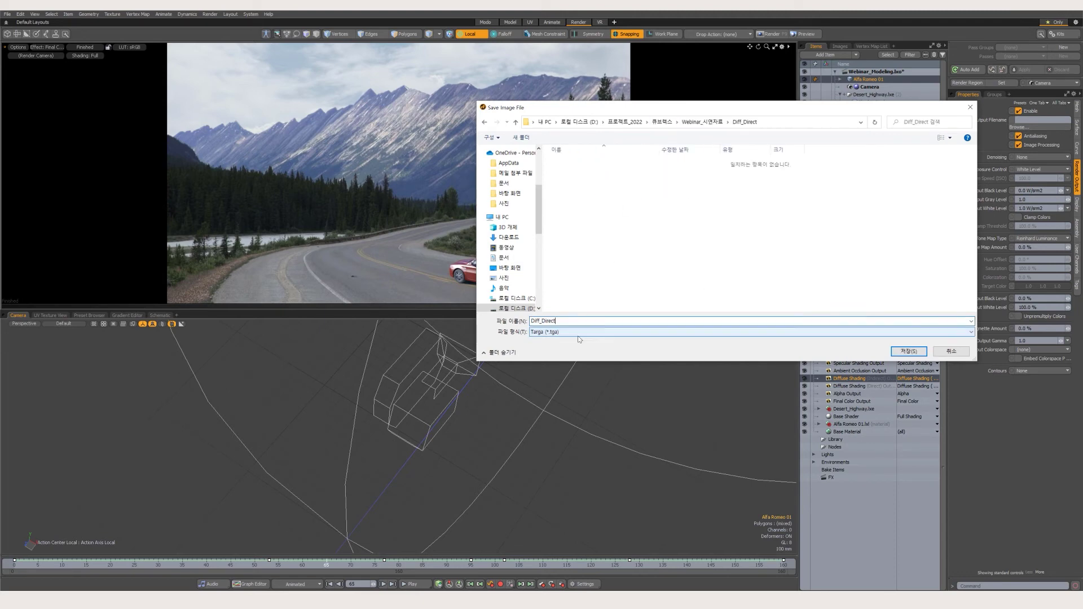
pyautogui.click(564, 332)
pyautogui.click(563, 417)
pyautogui.click(909, 351)
# - Browse for the file location of the Diffuse Shading output directly above Alpha Output and create a Diff_Indirect folder inside Webinar_시연자료
pyautogui.click(860, 387)
pyautogui.click(1020, 128)
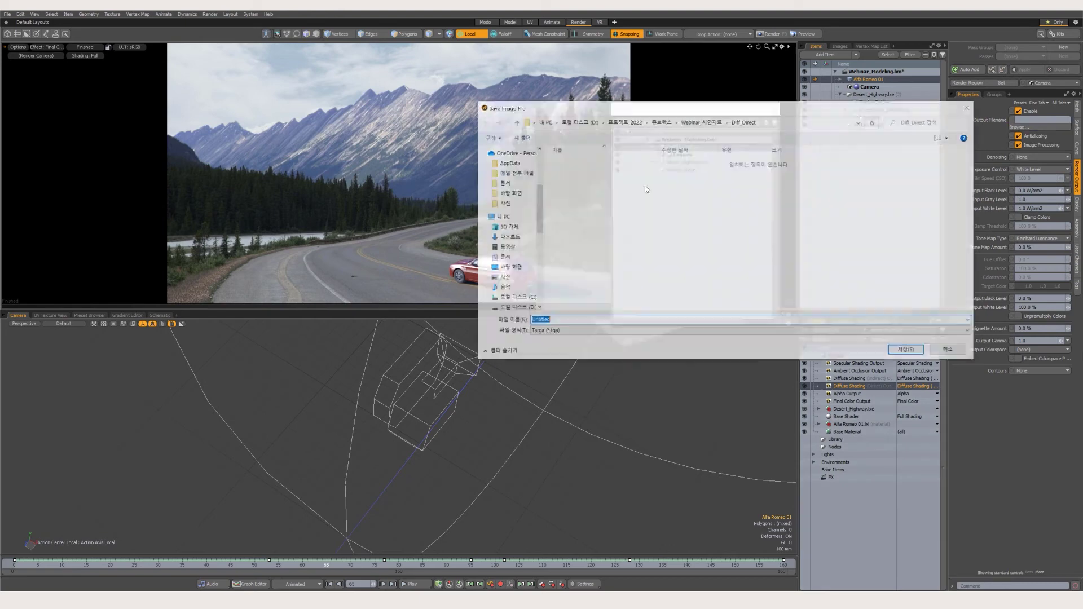
pyautogui.click(702, 122)
pyautogui.hotkey('ctrl', 'shift', 'n')
pyautogui.write('Diff_indirect')
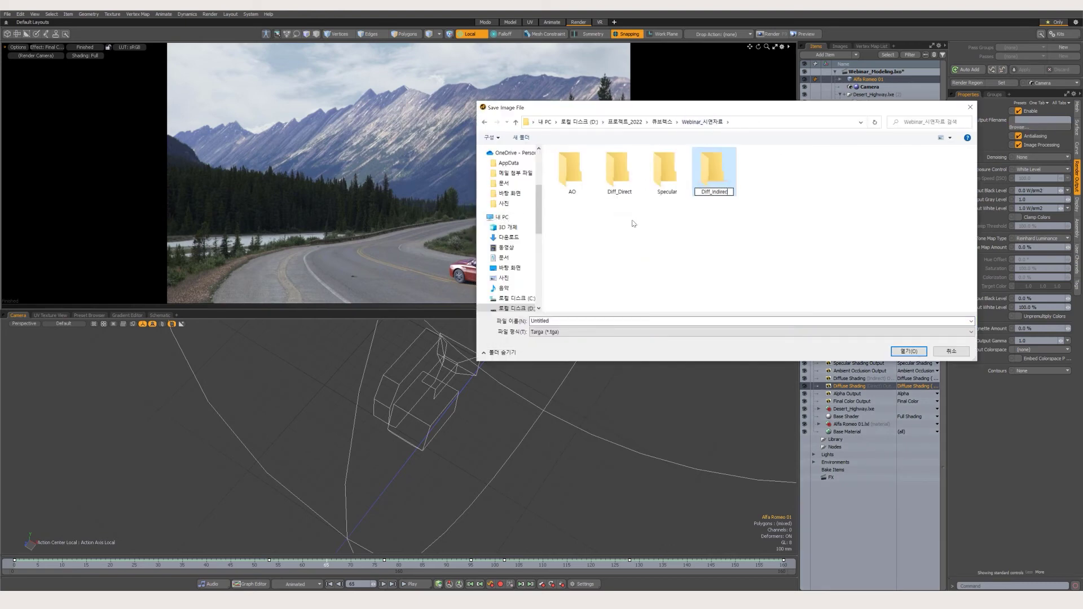
pyautogui.press('Return')
# - Save this diffuse output's file as Diff_Indirect in the Diff_Indirect folder, using the OpenEXR Half 16-bit (*.exr) format
pyautogui.press('Return')
pyautogui.click(565, 331)
pyautogui.click(563, 417)
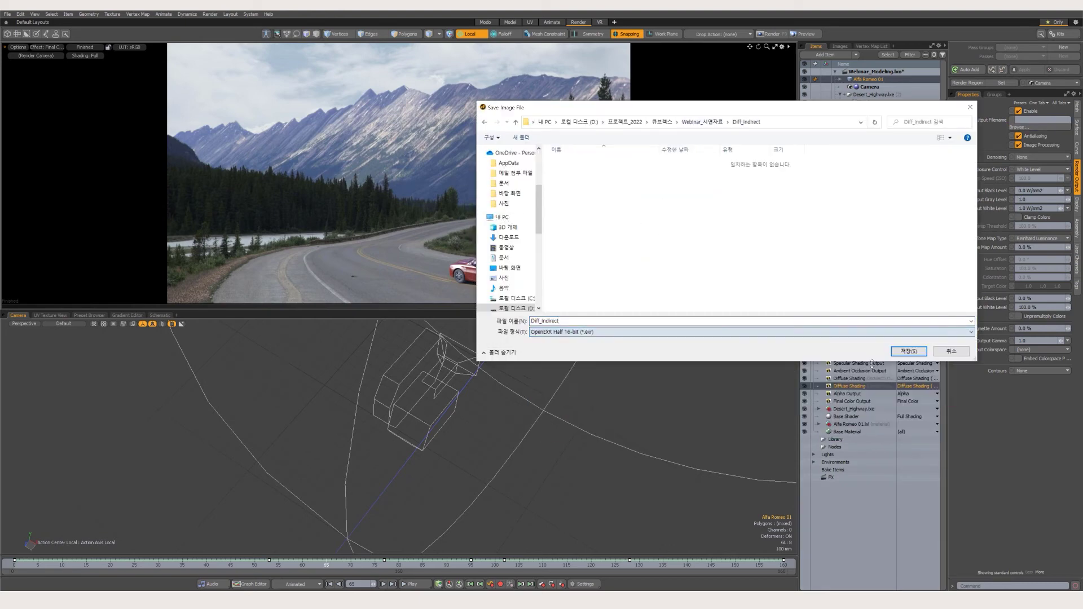
pyautogui.click(908, 351)
# - Browse for the Alpha Output's file location and go to the Webinar_시연자료 folder
pyautogui.click(847, 395)
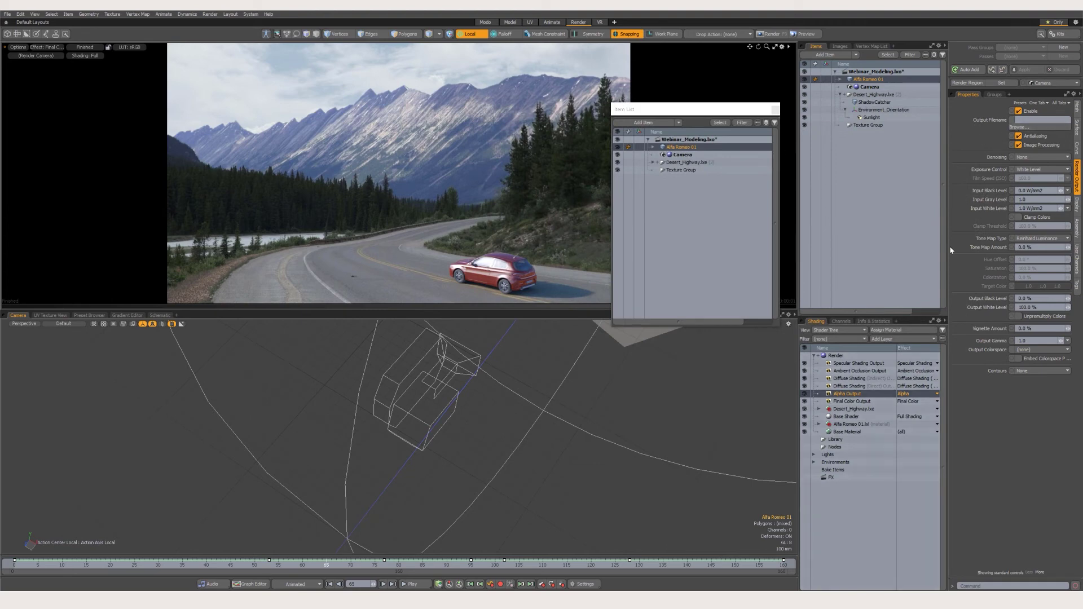
pyautogui.click(1020, 128)
pyautogui.click(703, 123)
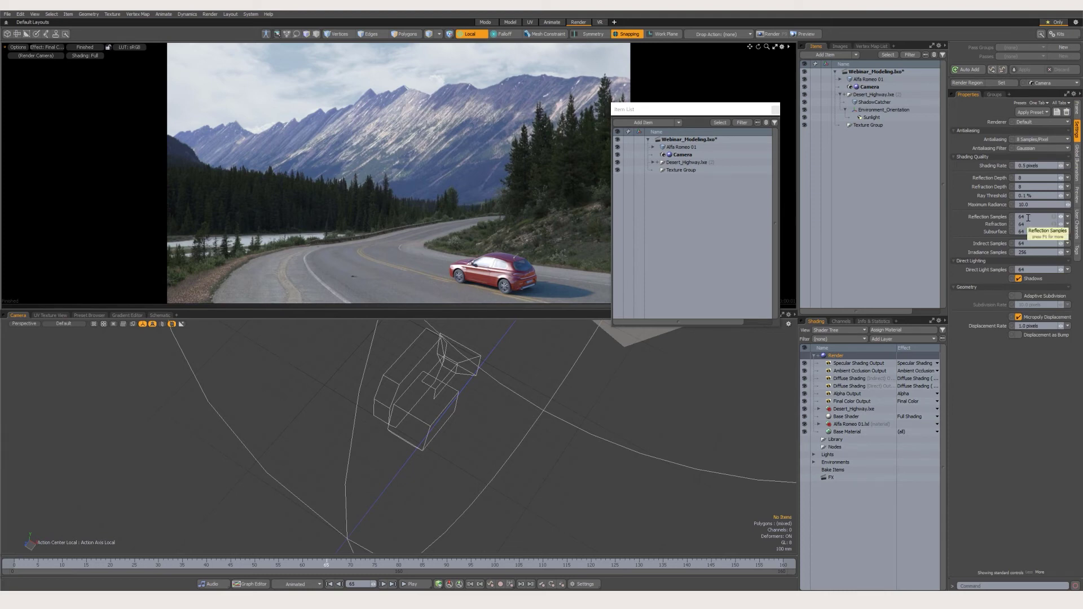
# - Set the render's reflection, refraction and indirect samples to 256 each
pyautogui.click(1028, 218)
pyautogui.click(1029, 223)
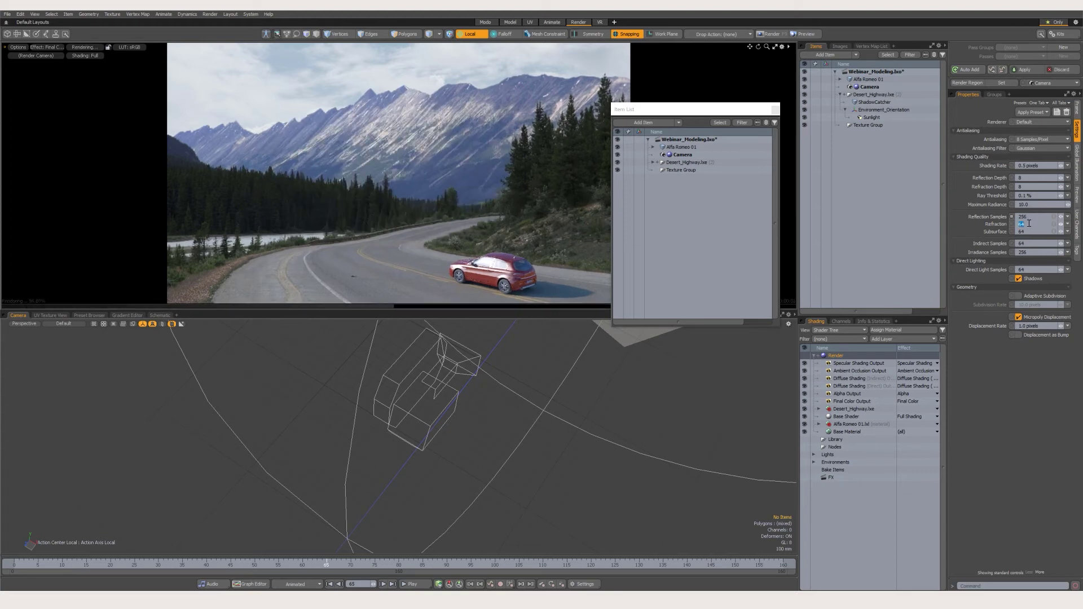
pyautogui.write('256')
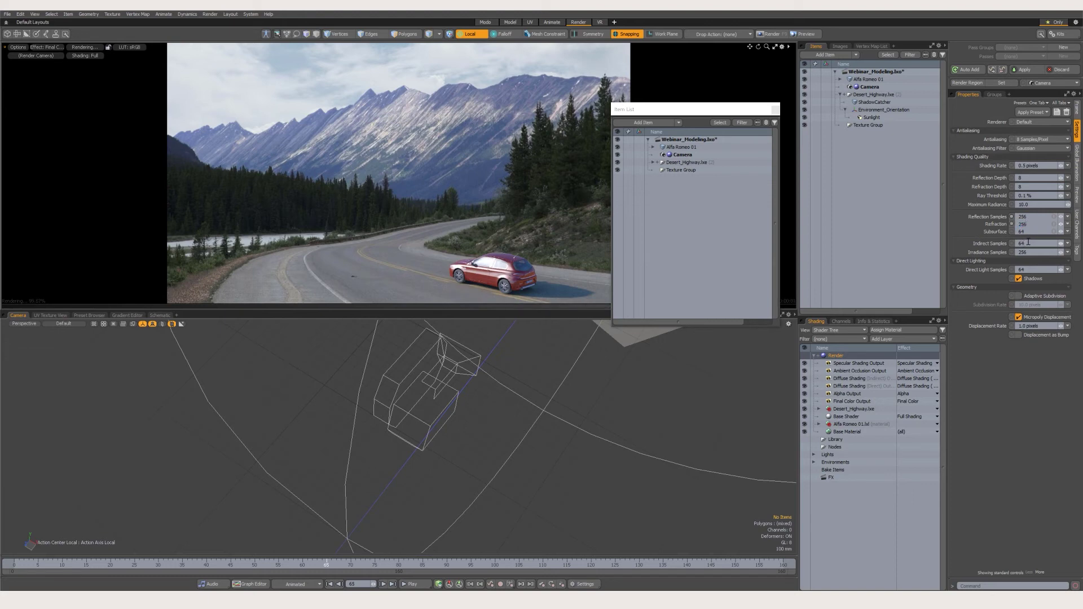
pyautogui.click(1028, 243)
pyautogui.write('256')
# - Set the render's reflection depth and refraction depth to 16
pyautogui.click(1038, 178)
pyautogui.write('16')
pyautogui.press('Return')
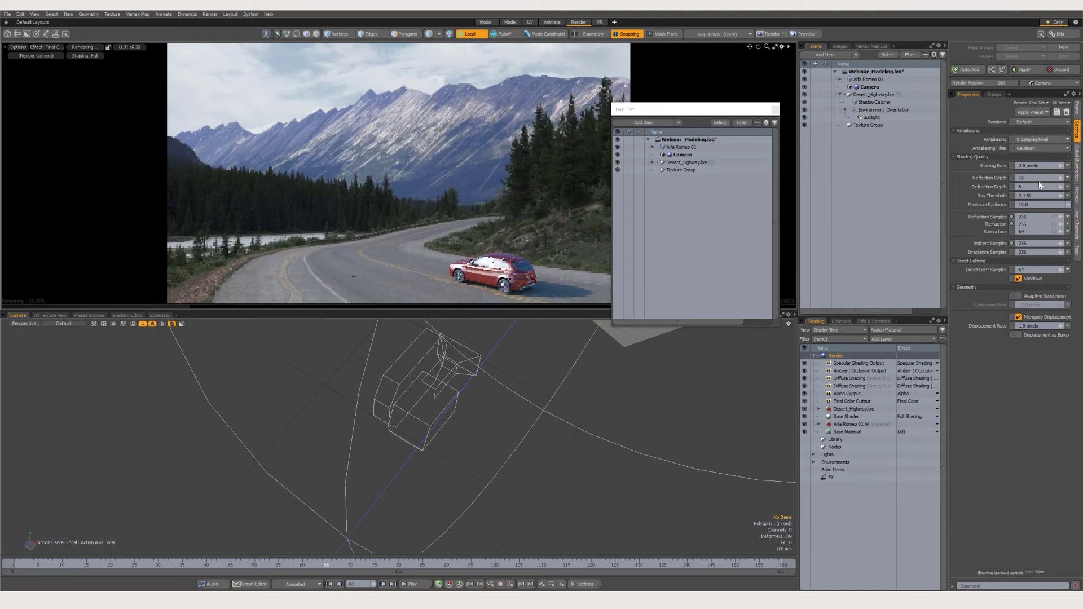
pyautogui.click(1038, 186)
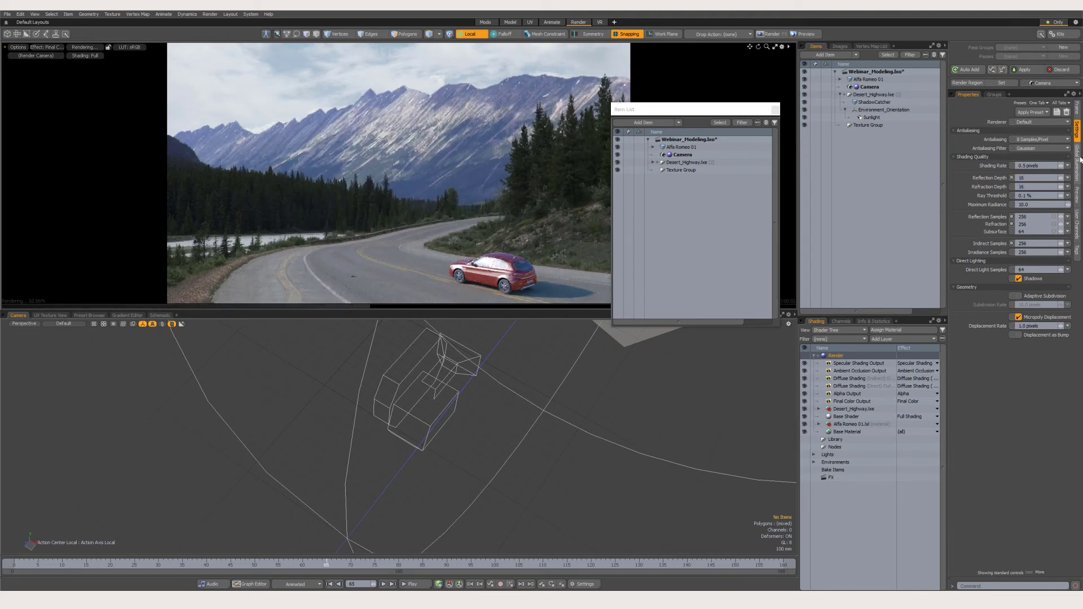
# - Disable the background image layer inside the Env_Background environment in the shader tree
pyautogui.click(1078, 160)
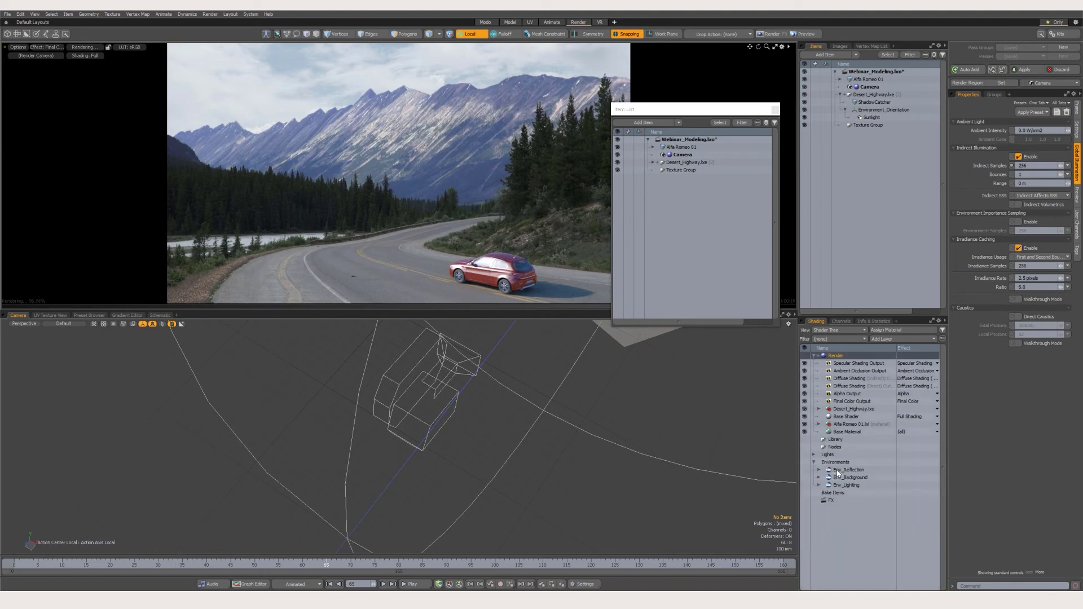
pyautogui.click(839, 477)
pyautogui.click(833, 486)
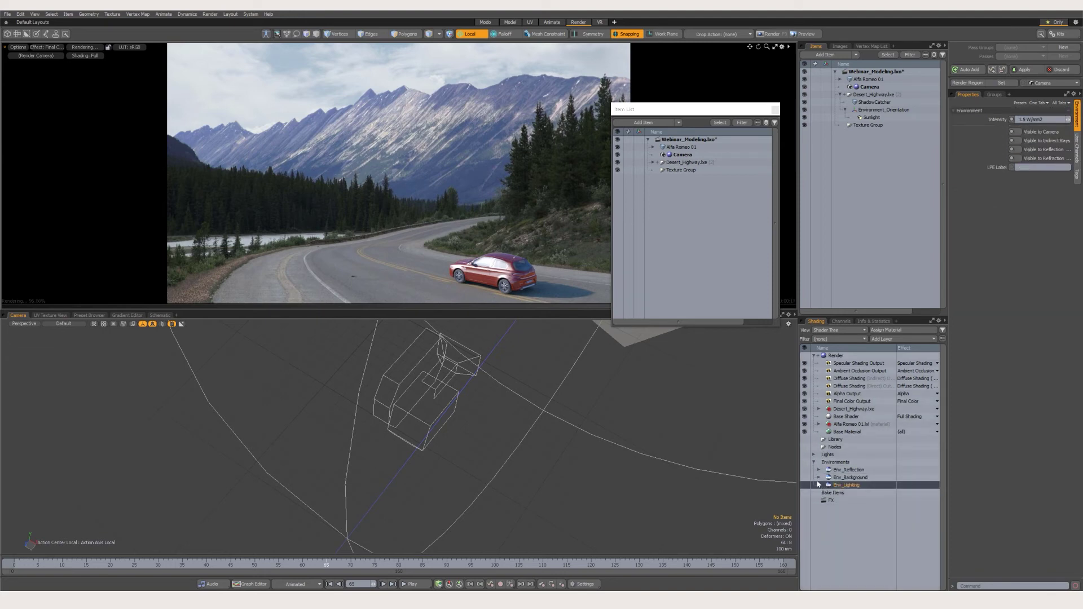
pyautogui.click(827, 478)
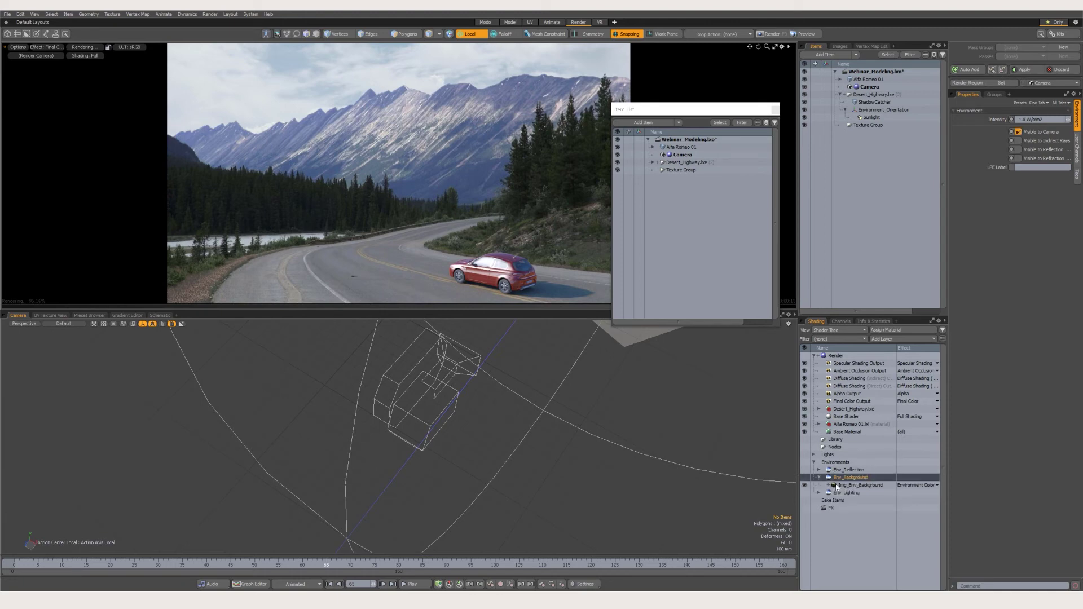
pyautogui.click(837, 485)
pyautogui.click(1018, 120)
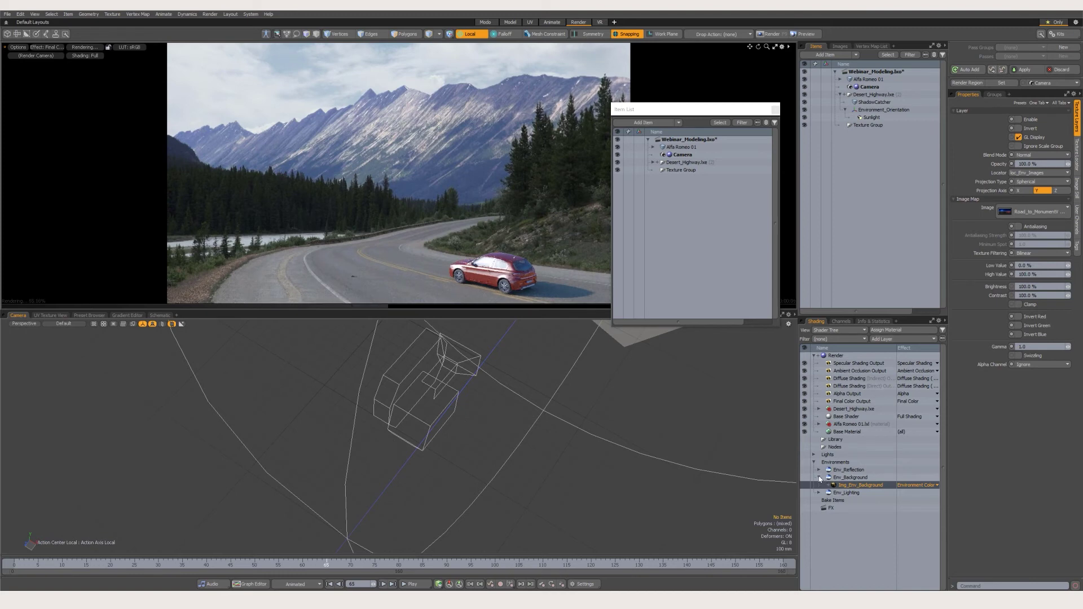
pyautogui.click(820, 478)
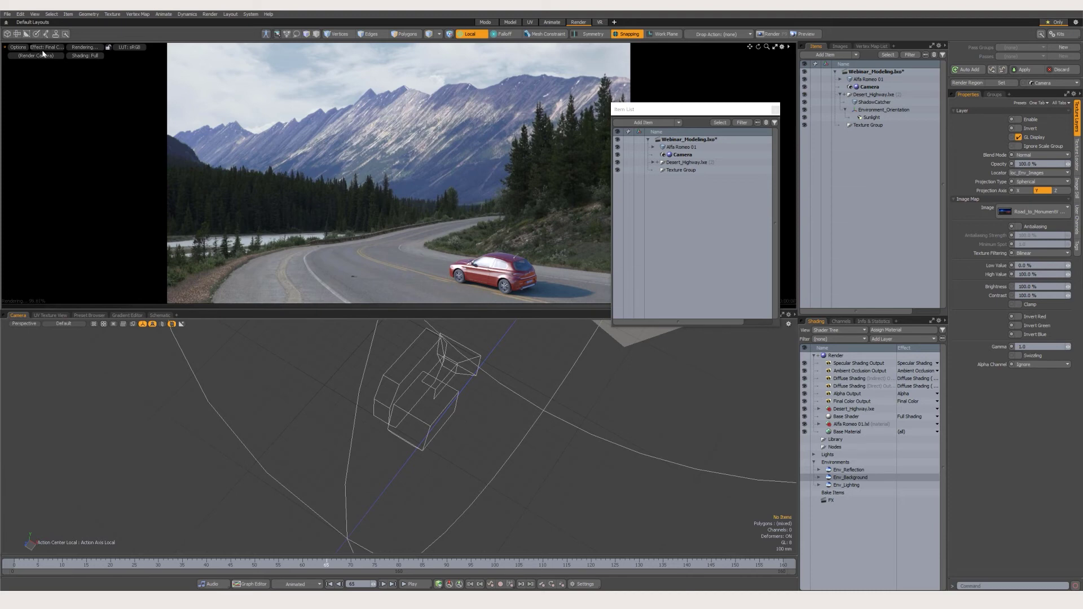
# - Preview the specular, ambient occlusion, indirect diffuse, direct diffuse, alpha and final color outputs one after another in the render preview
pyautogui.click(44, 48)
pyautogui.click(51, 88)
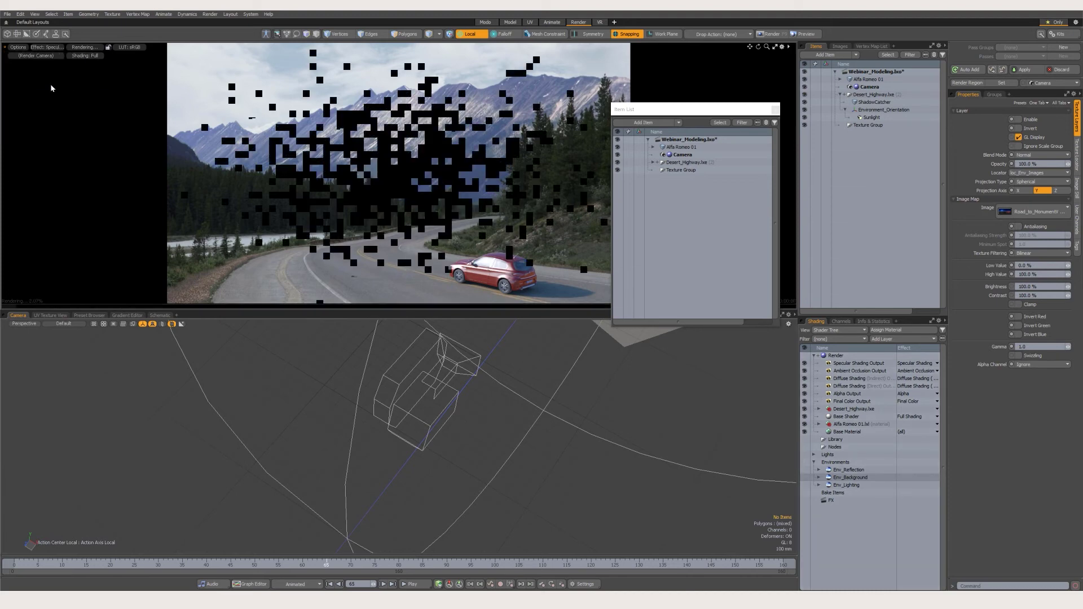
pyautogui.click(50, 47)
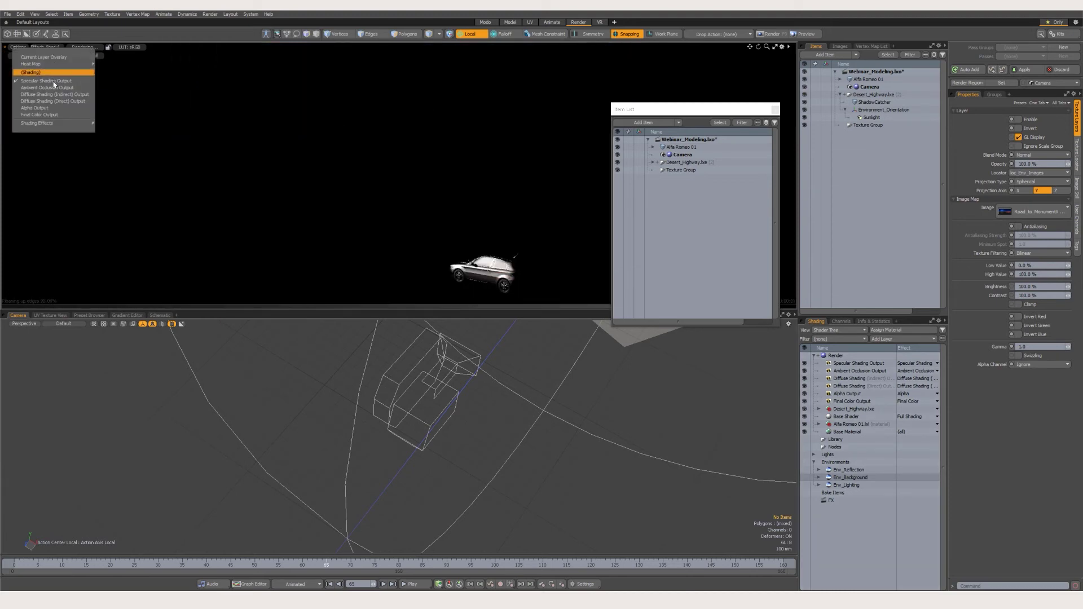
pyautogui.click(55, 90)
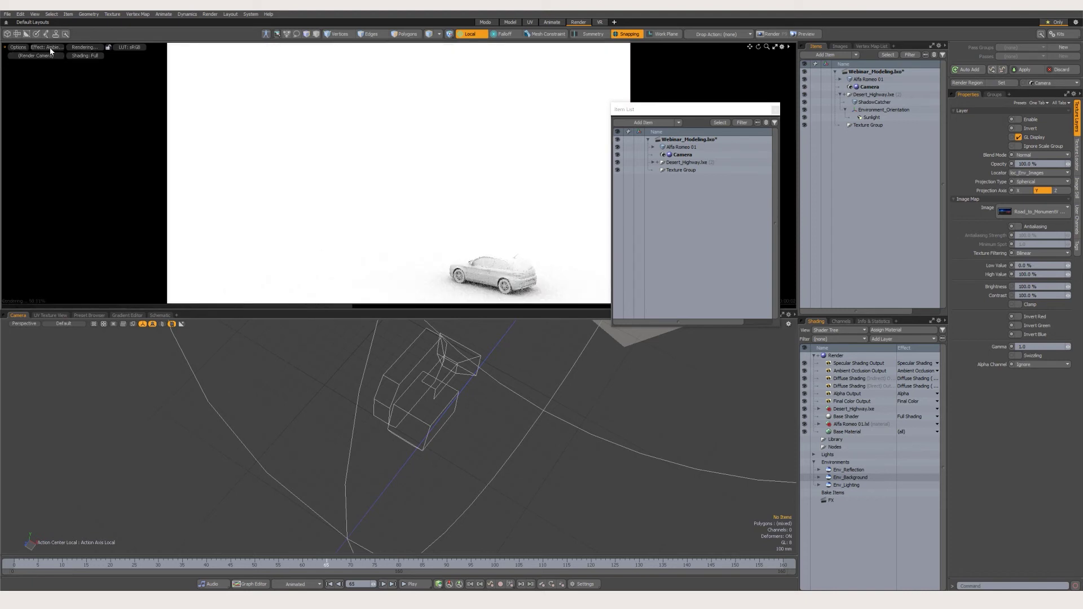
pyautogui.click(51, 48)
pyautogui.click(56, 94)
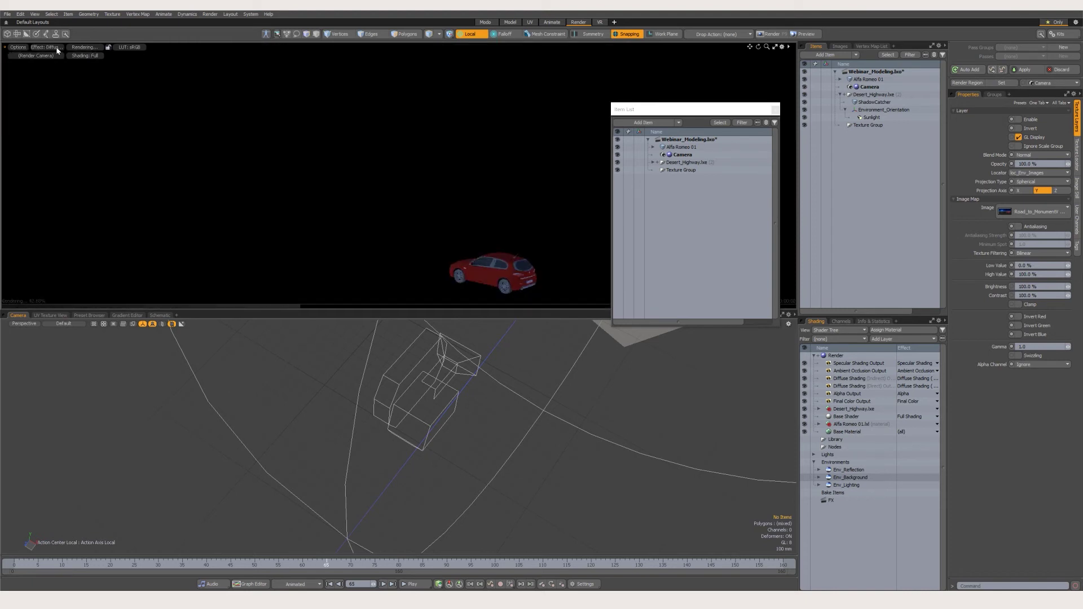
pyautogui.click(56, 49)
pyautogui.click(46, 103)
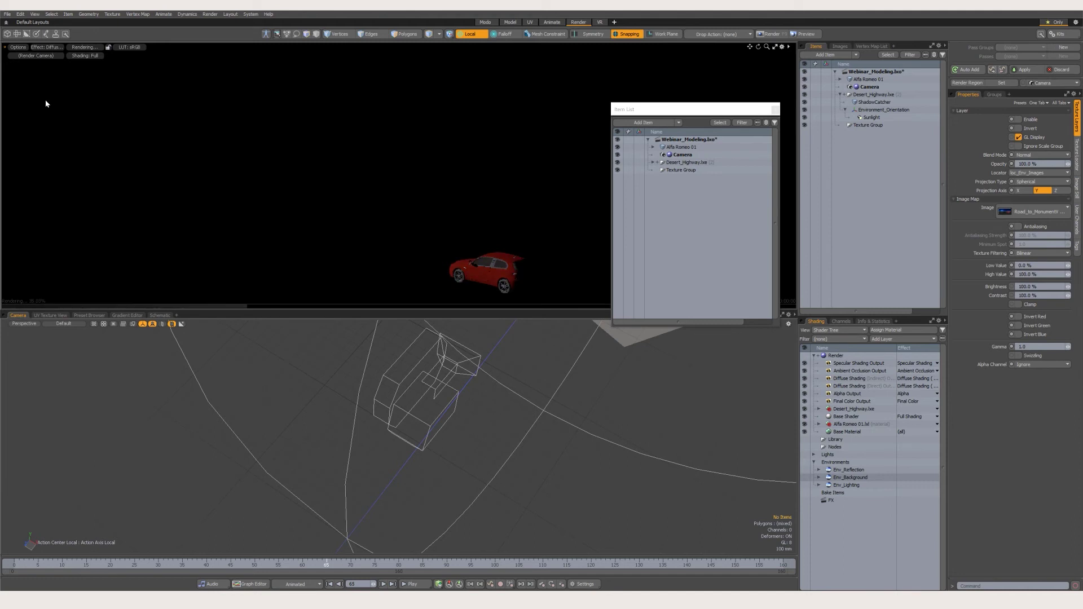
pyautogui.click(50, 47)
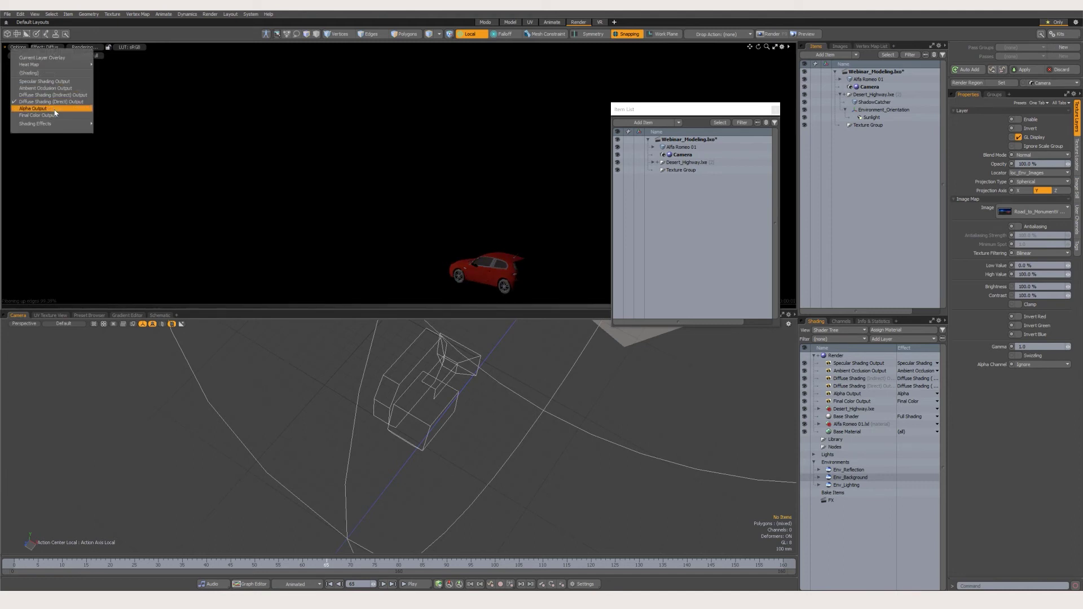
pyautogui.click(54, 110)
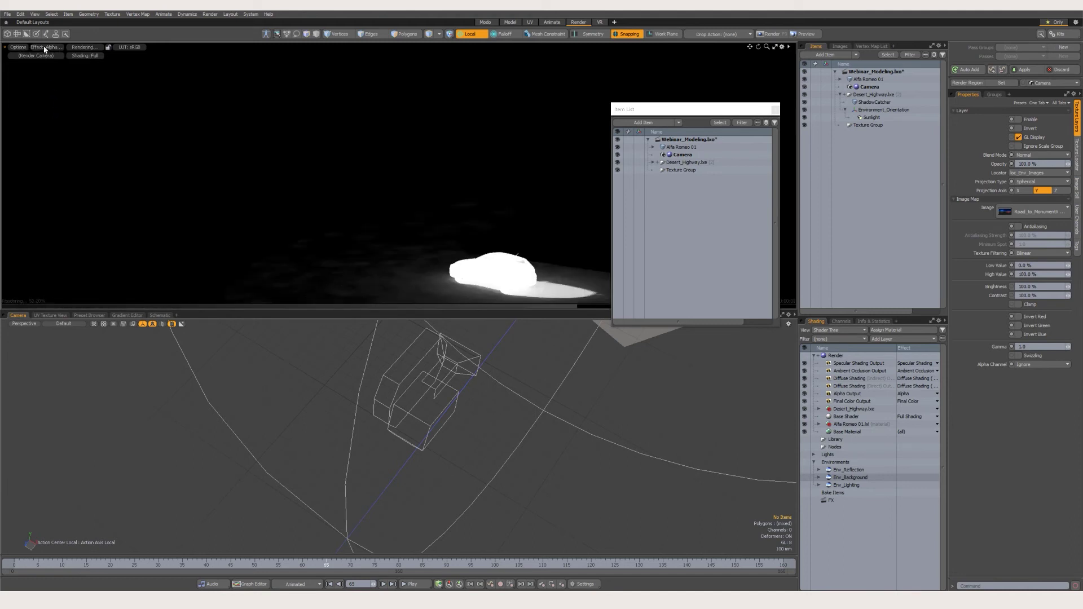
pyautogui.click(44, 49)
pyautogui.click(56, 115)
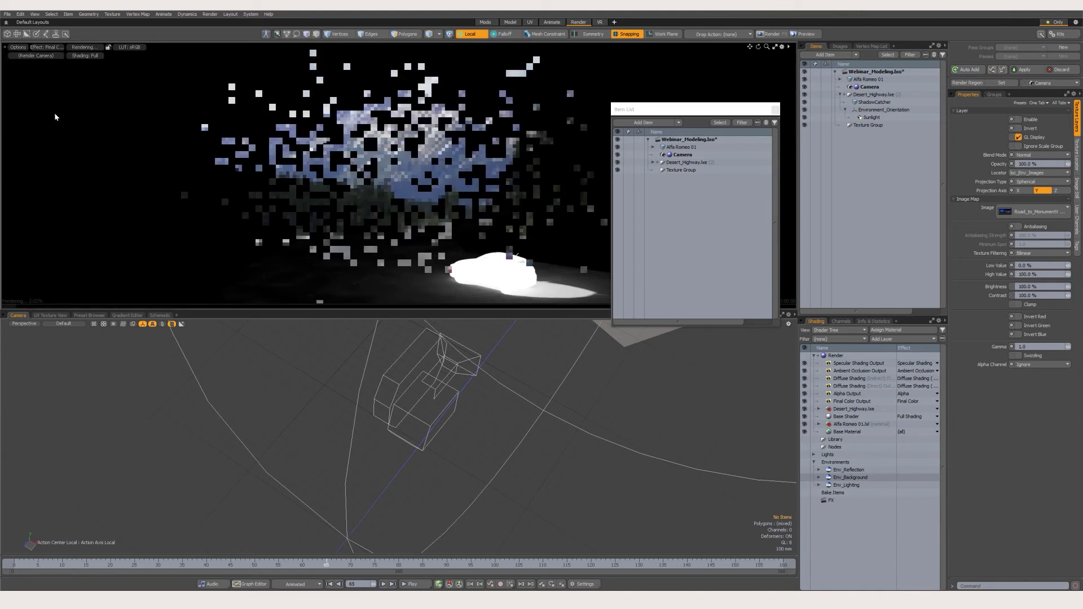
# - Render the animation from frame 1 to 120 as an image sequence and accept the save prompt
pyautogui.click(209, 14)
pyautogui.click(227, 61)
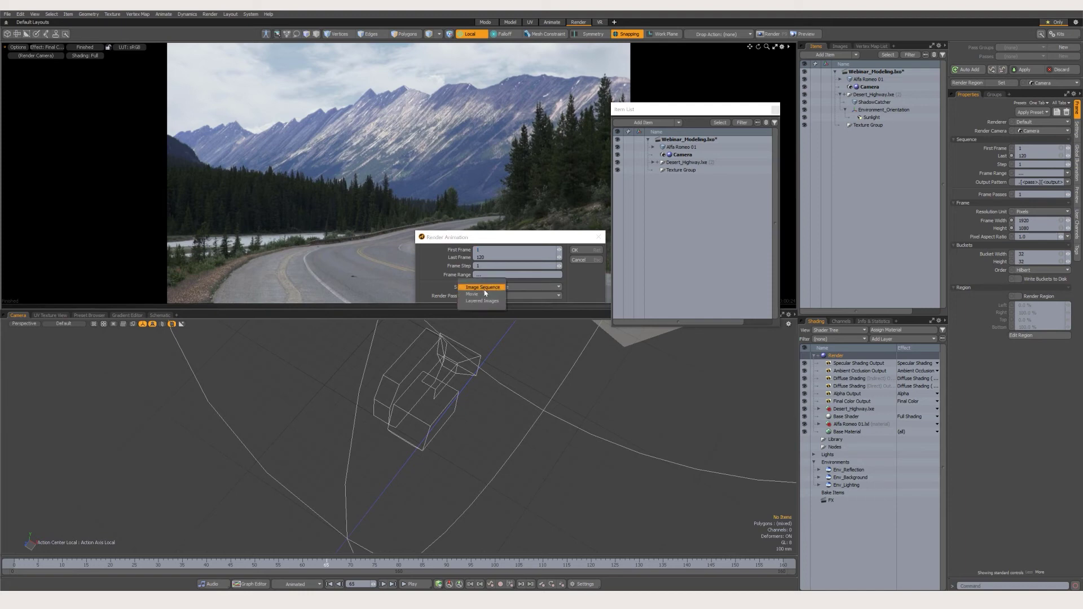
pyautogui.click(578, 254)
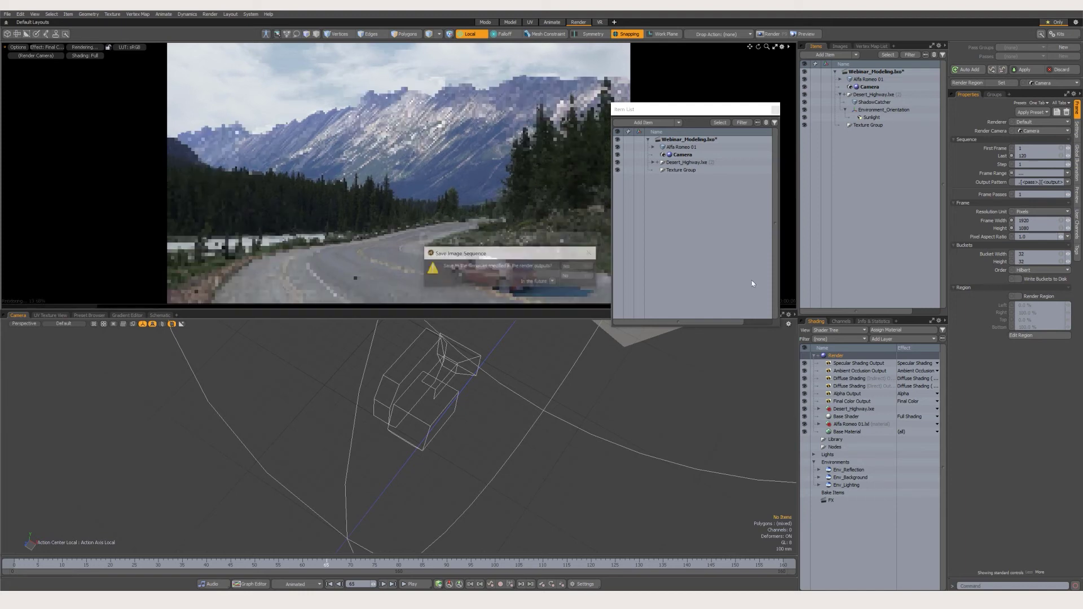
pyautogui.click(576, 267)
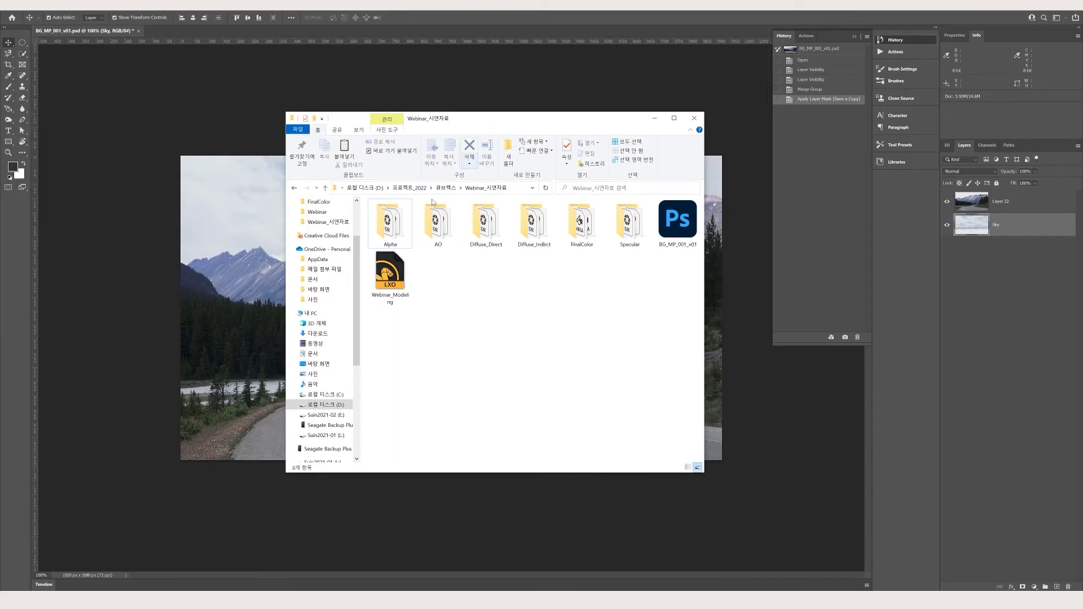
# - Switch to File Explorer and open the Alpha folder in Webinar_시연자료 to examine the rendered EXR files
pyautogui.doubleClick(398, 237)
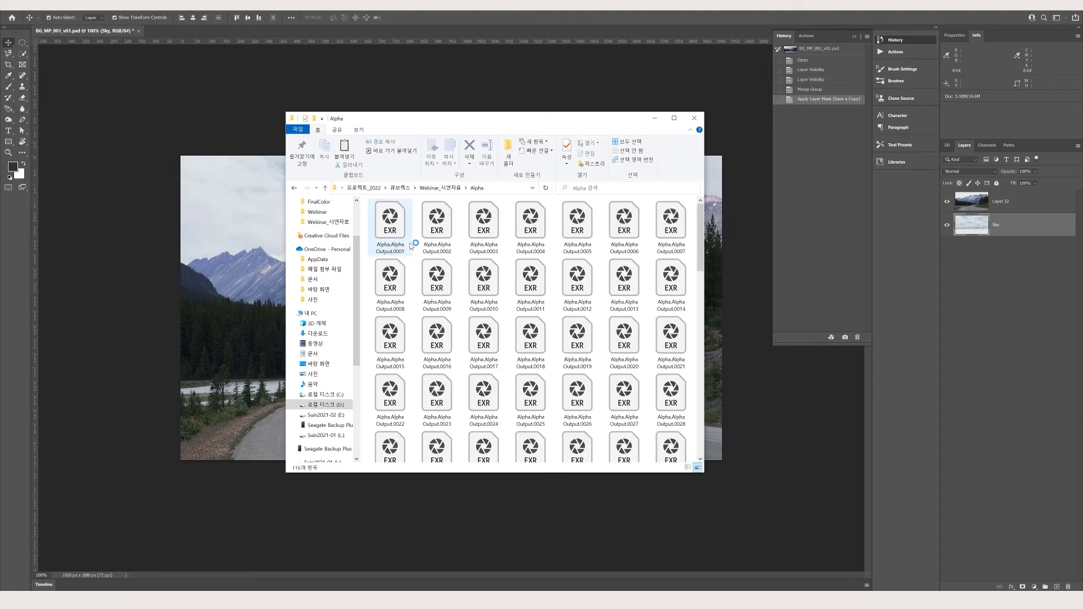
# - Examine the rendered sequences in the AO, Diffuse_Direct, Diffuse_Indirct and FinalColor folders inside Webinar_시연자료
pyautogui.click(447, 192)
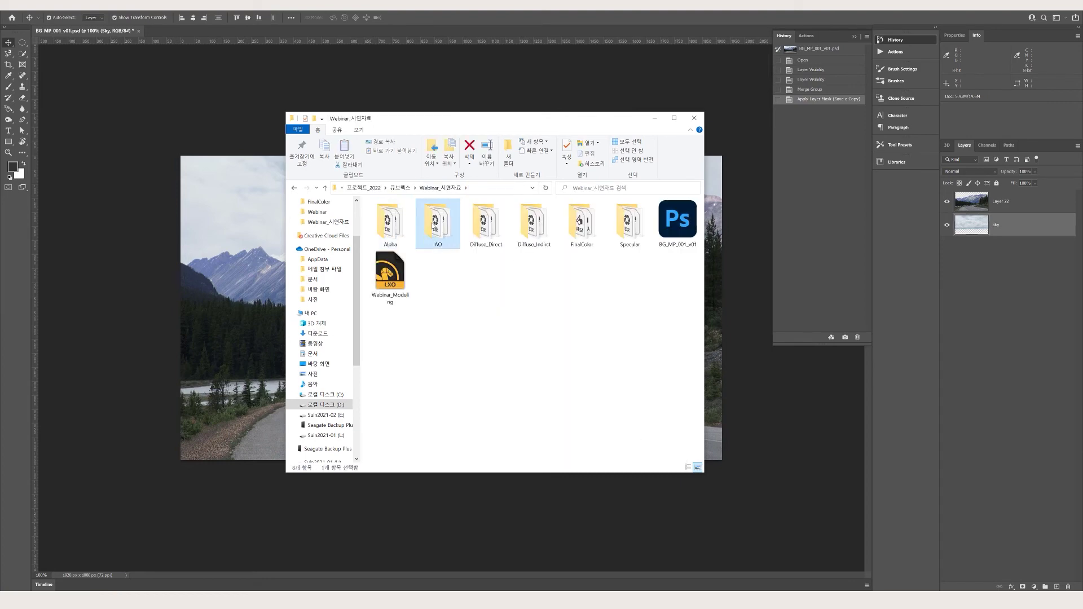
pyautogui.doubleClick(438, 223)
pyautogui.click(440, 192)
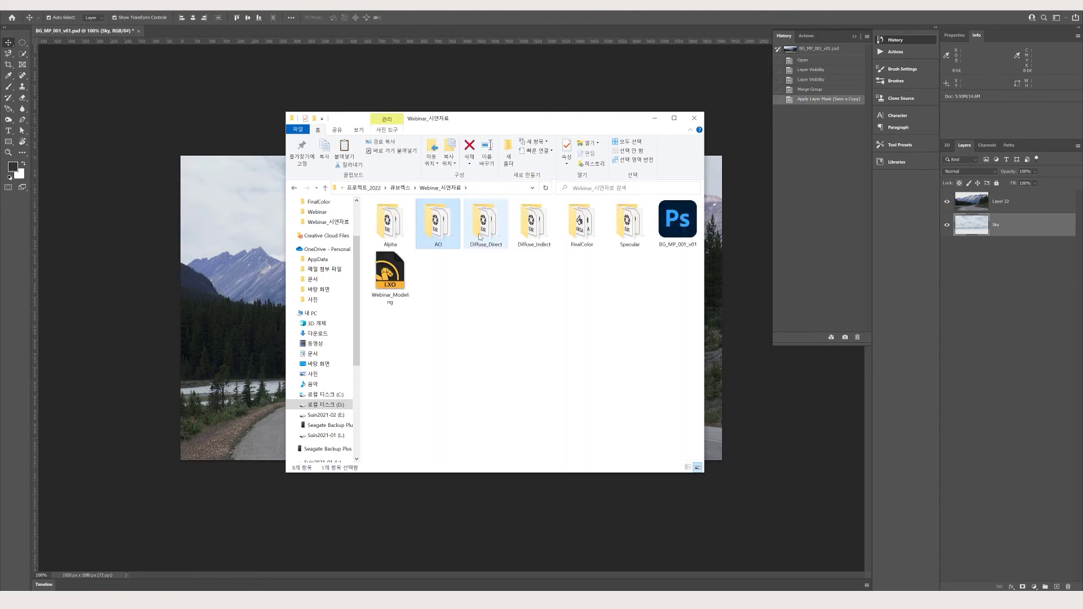
pyautogui.doubleClick(483, 223)
pyautogui.click(400, 188)
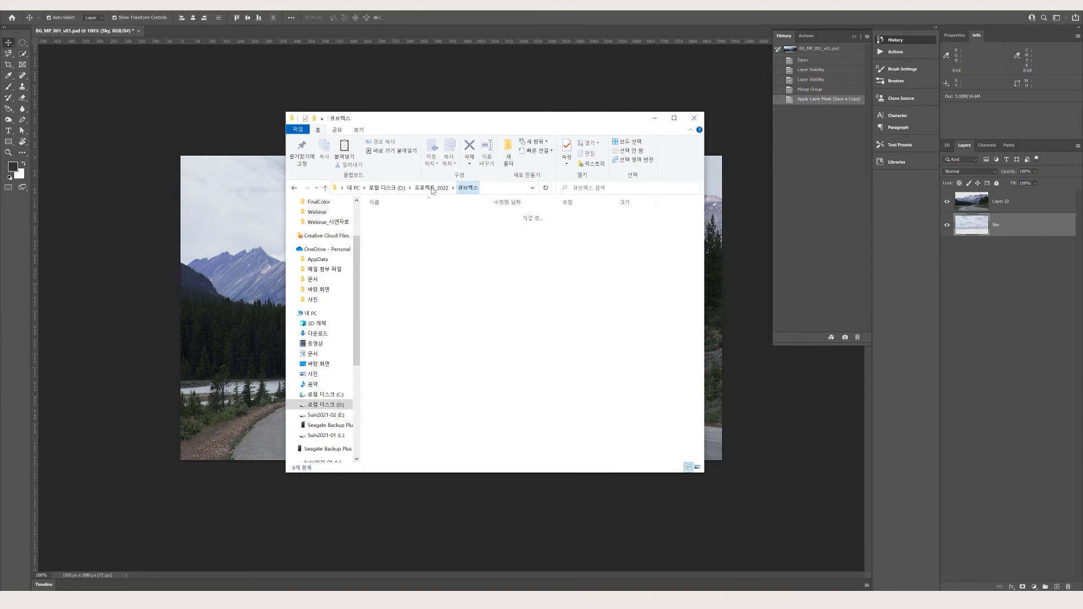
pyautogui.doubleClick(400, 245)
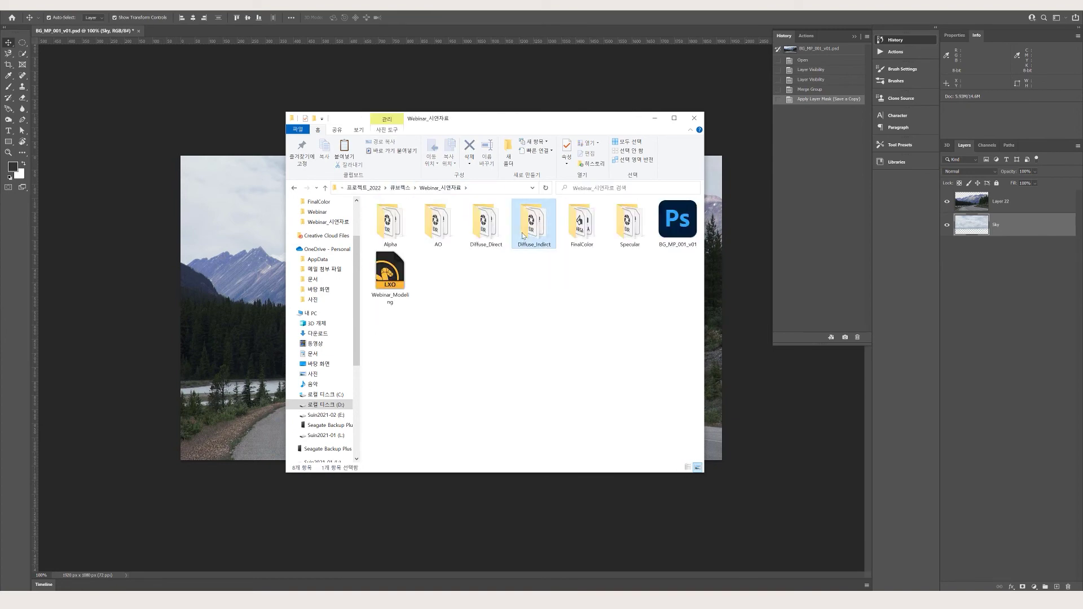
pyautogui.doubleClick(522, 232)
pyautogui.click(453, 191)
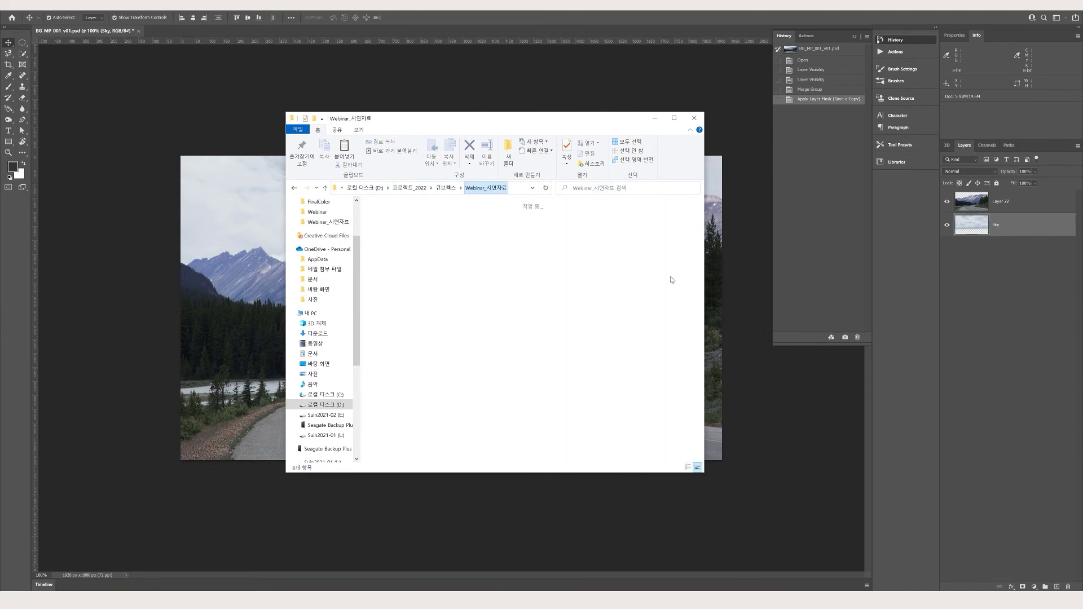
pyautogui.doubleClick(581, 221)
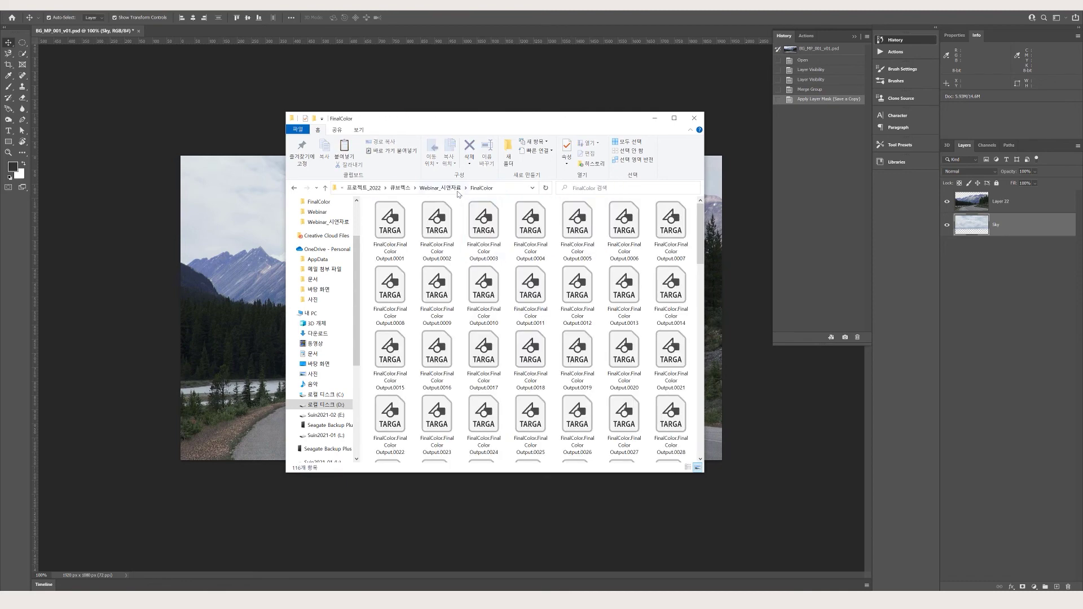
pyautogui.click(443, 188)
pyautogui.moveTo(517, 123); pyautogui.dragTo(544, 119)
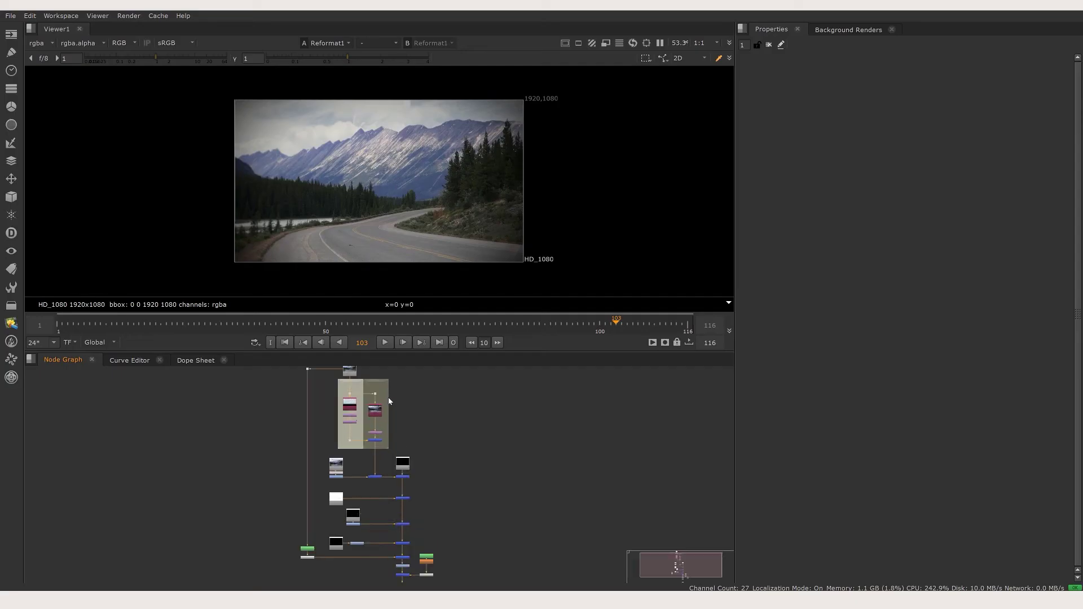
# - Switch to Nuke, show the BG_MP_001_v04.psd Read node in the viewer and open its properties
pyautogui.scroll(4, 400, 389)
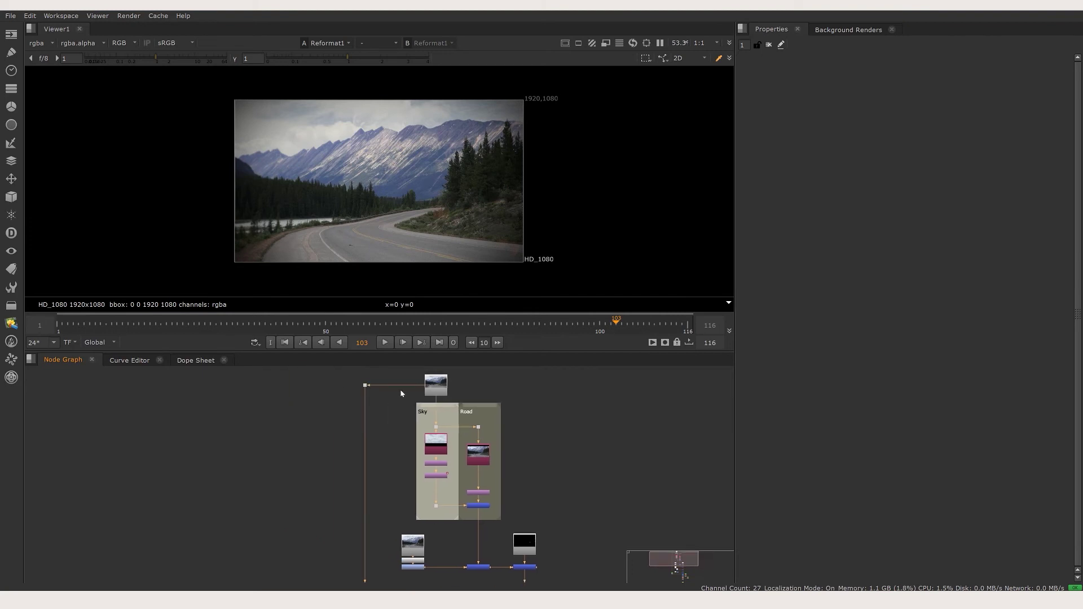
pyautogui.scroll(1, 398, 395)
pyautogui.moveTo(398, 395); pyautogui.dragTo(391, 416, button='middle')
pyautogui.click(511, 428)
pyautogui.press('1')
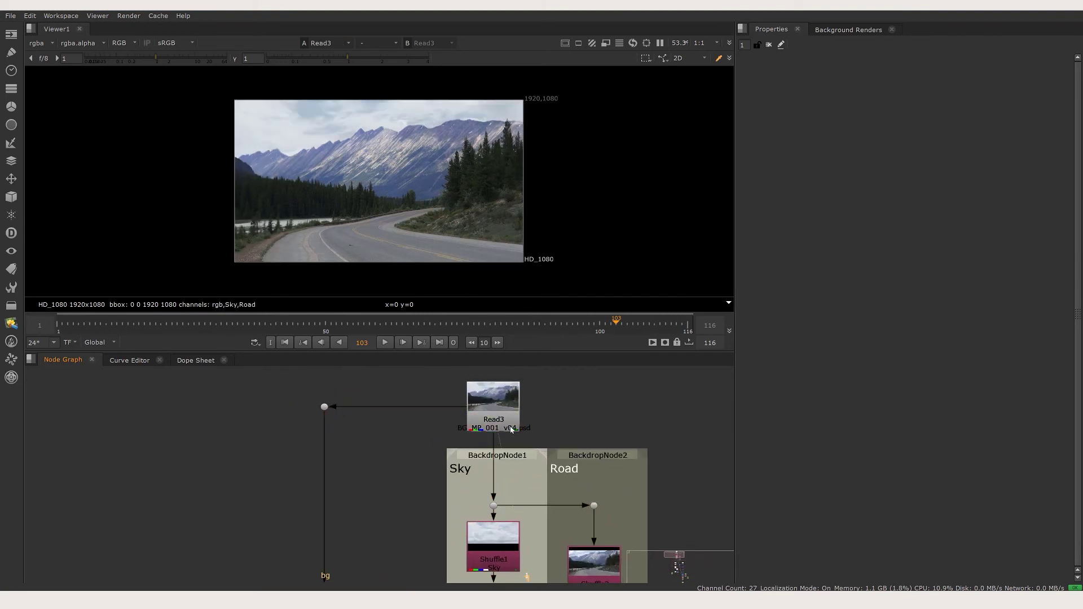
pyautogui.scroll(-2, 509, 426)
pyautogui.scroll(1, 507, 426)
pyautogui.scroll(-1, 508, 406)
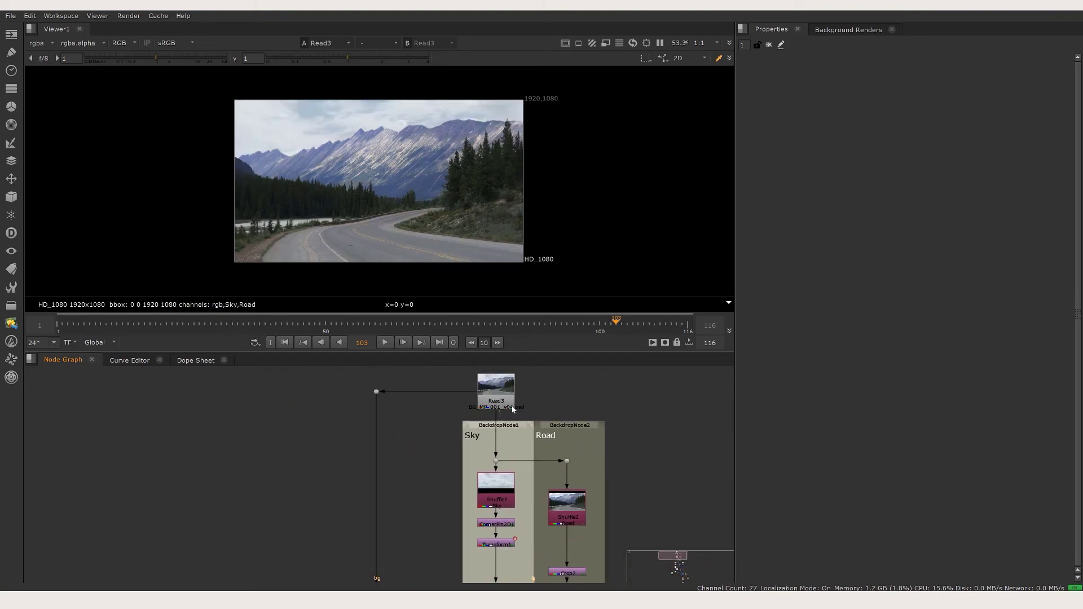
pyautogui.scroll(1, 508, 407)
pyautogui.doubleClick(509, 404)
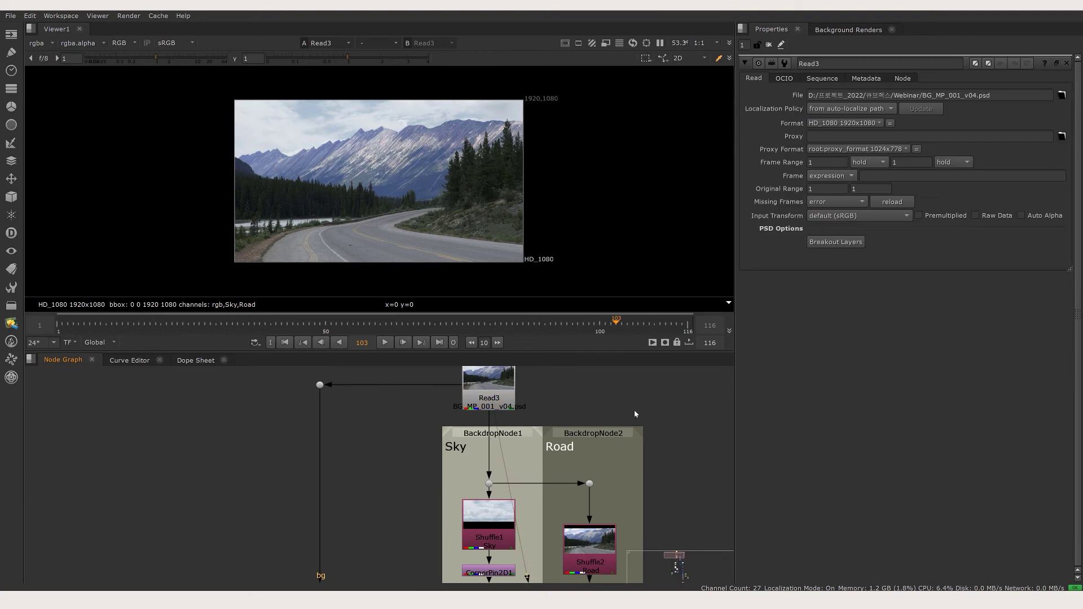
# - Delete the old PSD Read node together with its Sky and Road backdrops and their nodes
pyautogui.scroll(-5, 634, 410)
pyautogui.moveTo(523, 422); pyautogui.dragTo(523, 438, button='middle')
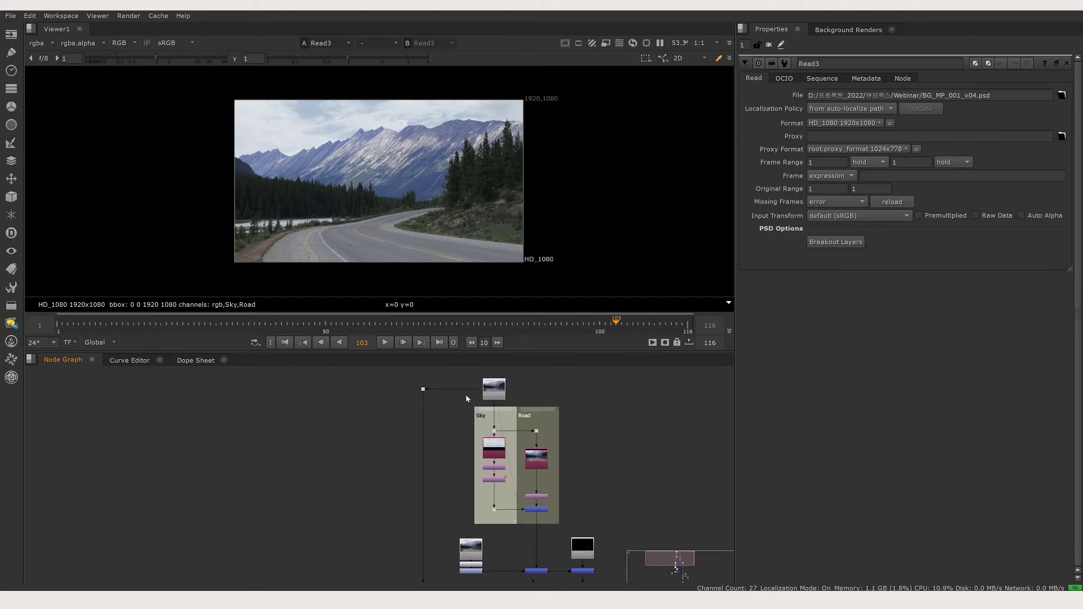
pyautogui.moveTo(461, 376); pyautogui.dragTo(603, 528)
pyautogui.press('Delete')
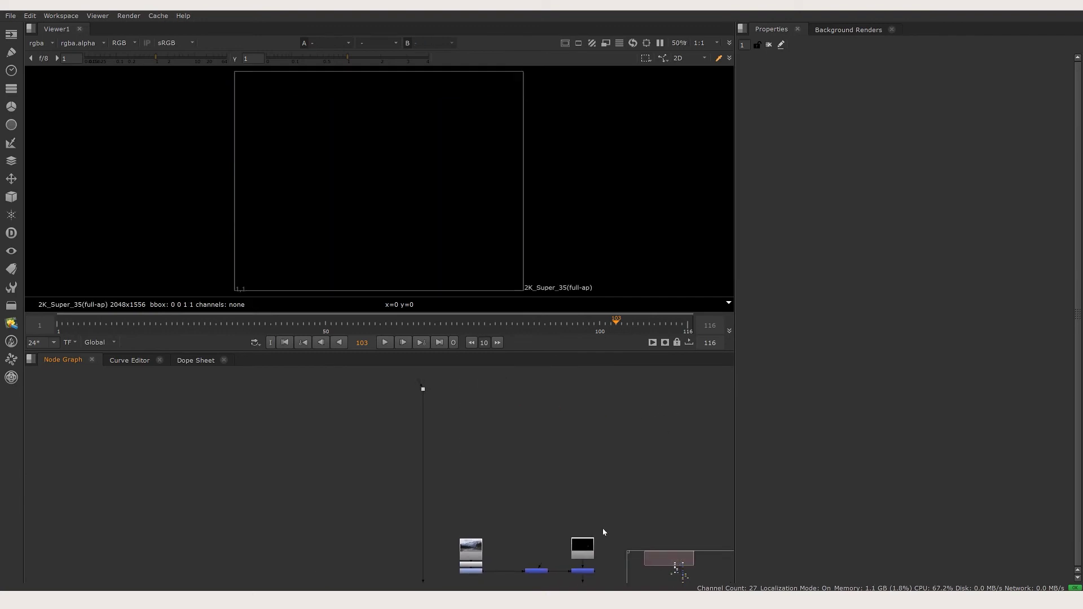
# - Read in BG_MP_001_v01.psd from the Webinar_시연자료 folder and show it in the viewer
pyautogui.press('r')
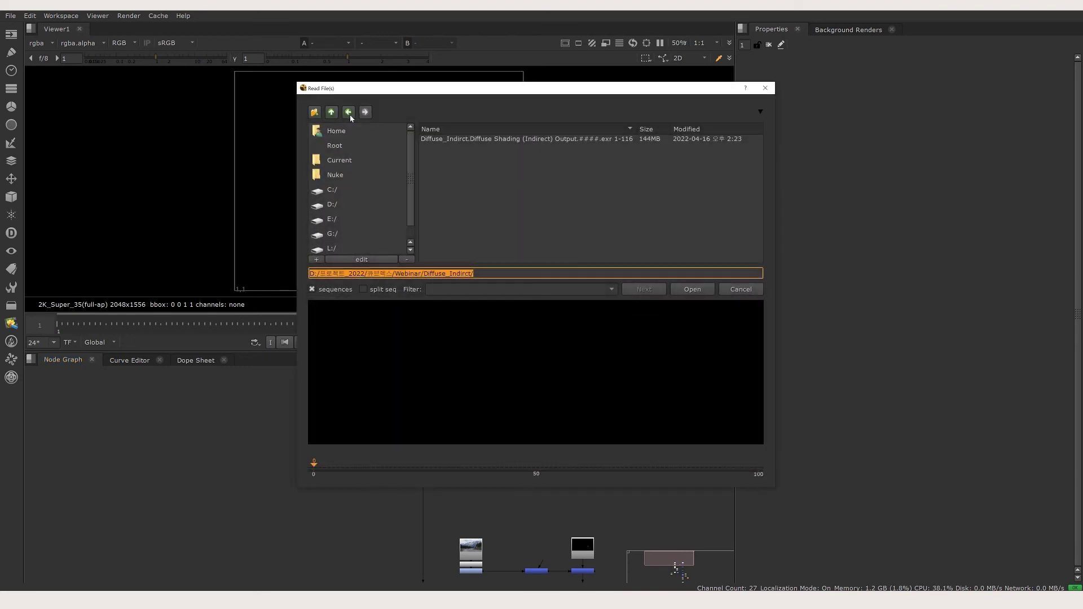
pyautogui.click(332, 112)
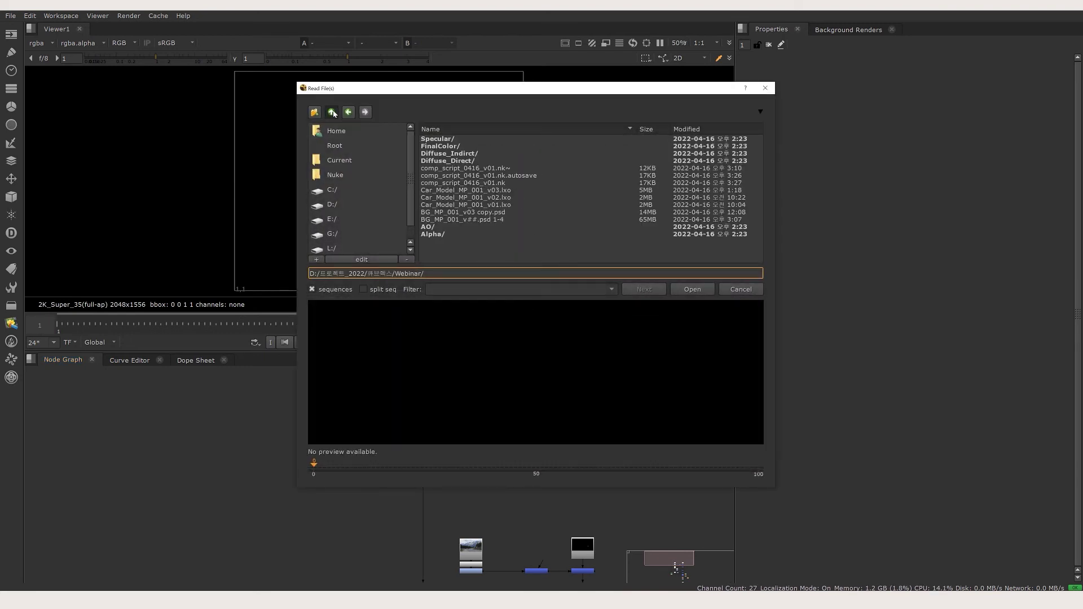
pyautogui.click(332, 112)
pyautogui.doubleClick(451, 168)
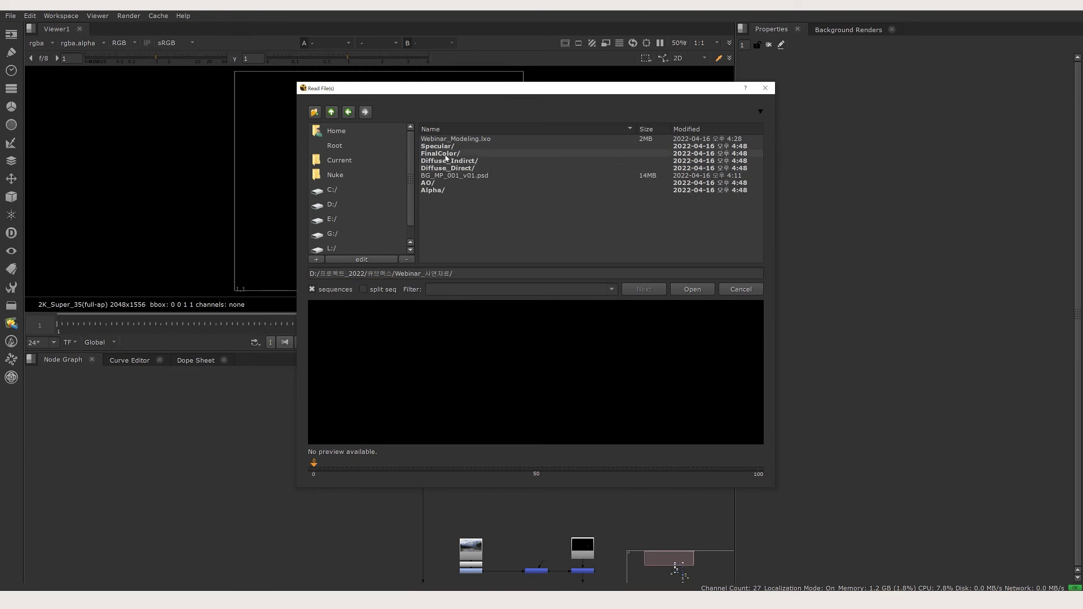
pyautogui.click(480, 176)
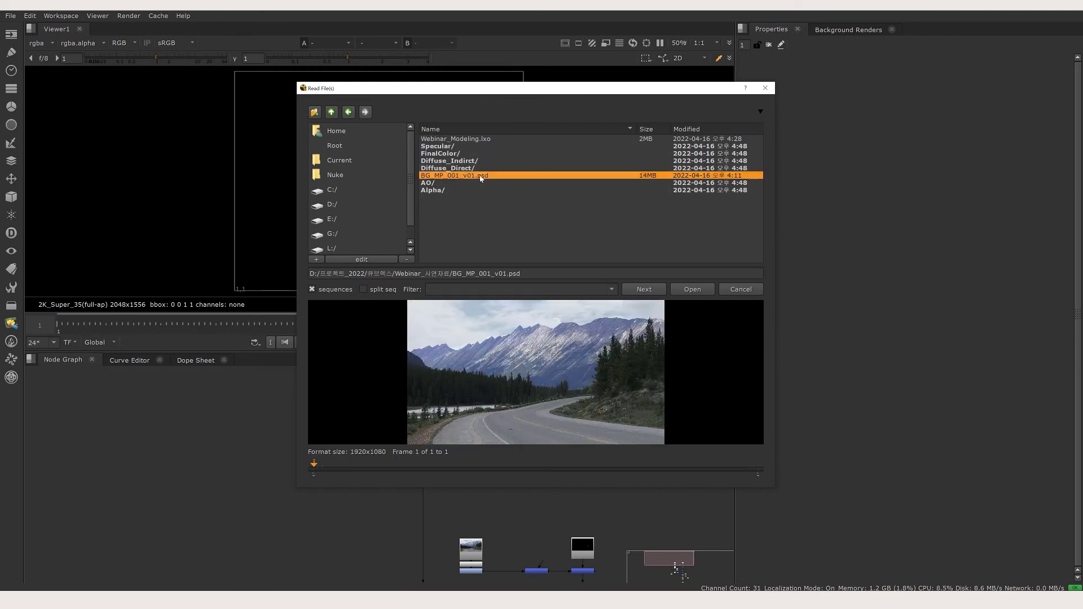
pyautogui.click(692, 290)
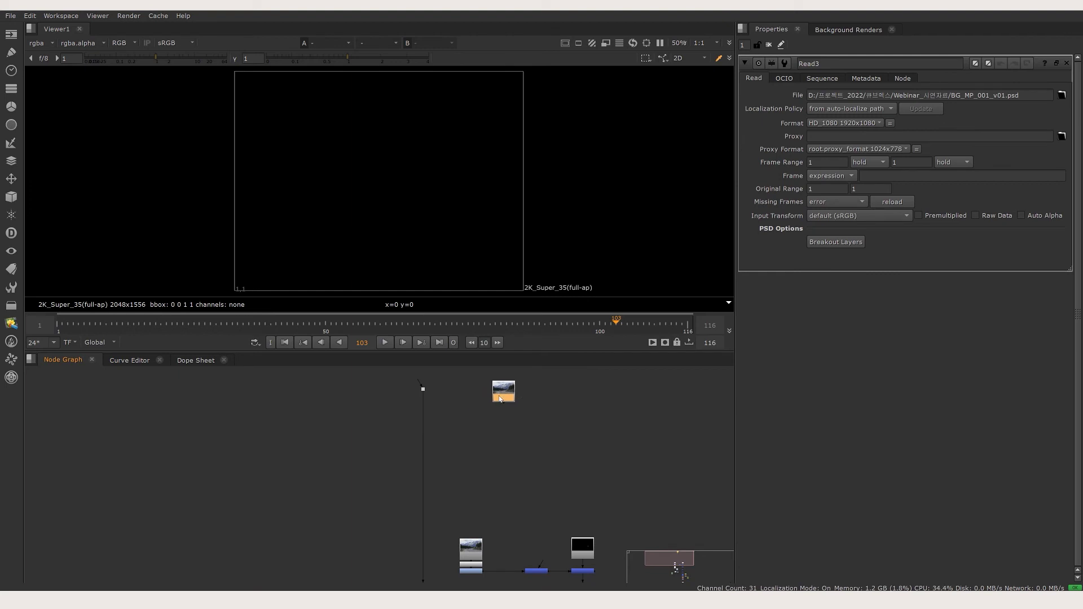
pyautogui.press('1')
# - Move the Viewer node from the end of the node tree up beneath the new PSD Read node
pyautogui.scroll(-3, 514, 412)
pyautogui.moveTo(591, 504); pyautogui.dragTo(585, 385, button='middle')
pyautogui.scroll(-2, 567, 429)
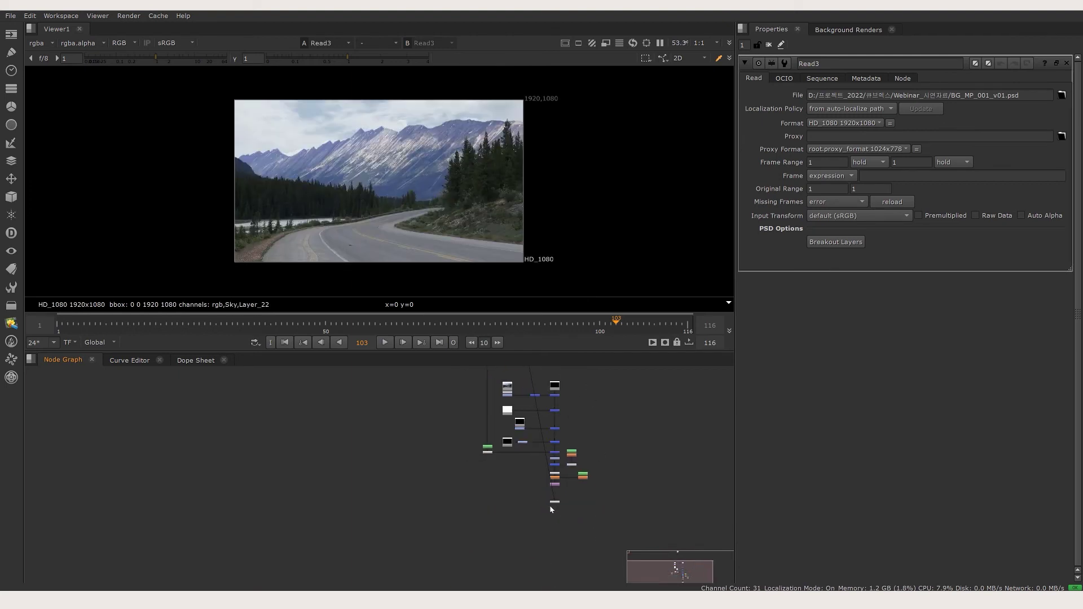
pyautogui.moveTo(555, 502); pyautogui.dragTo(548, 371)
pyautogui.moveTo(538, 386); pyautogui.dragTo(546, 483, button='middle')
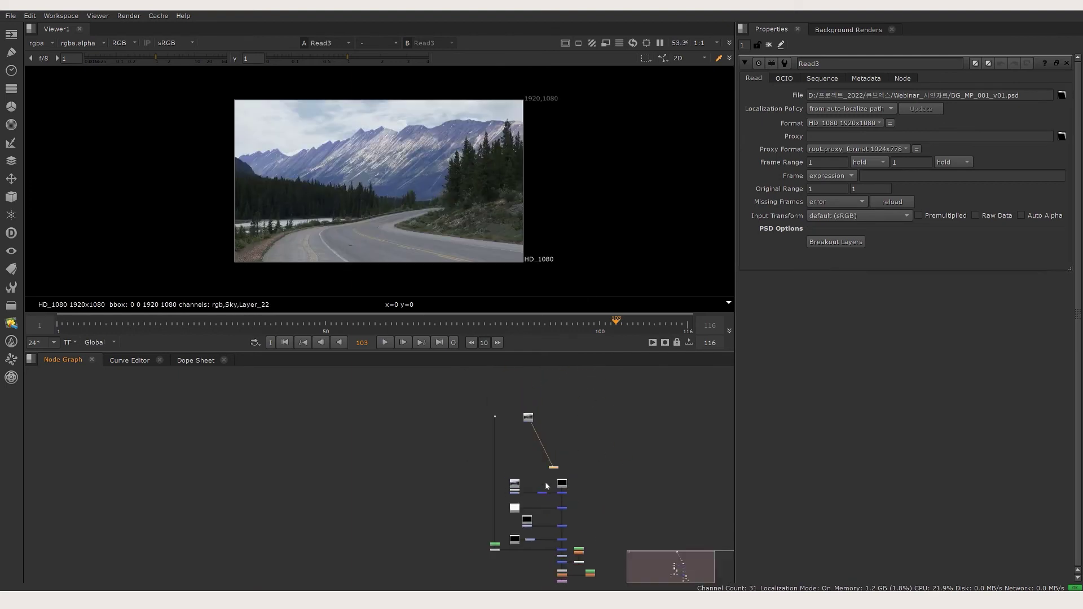
pyautogui.scroll(3, 548, 457)
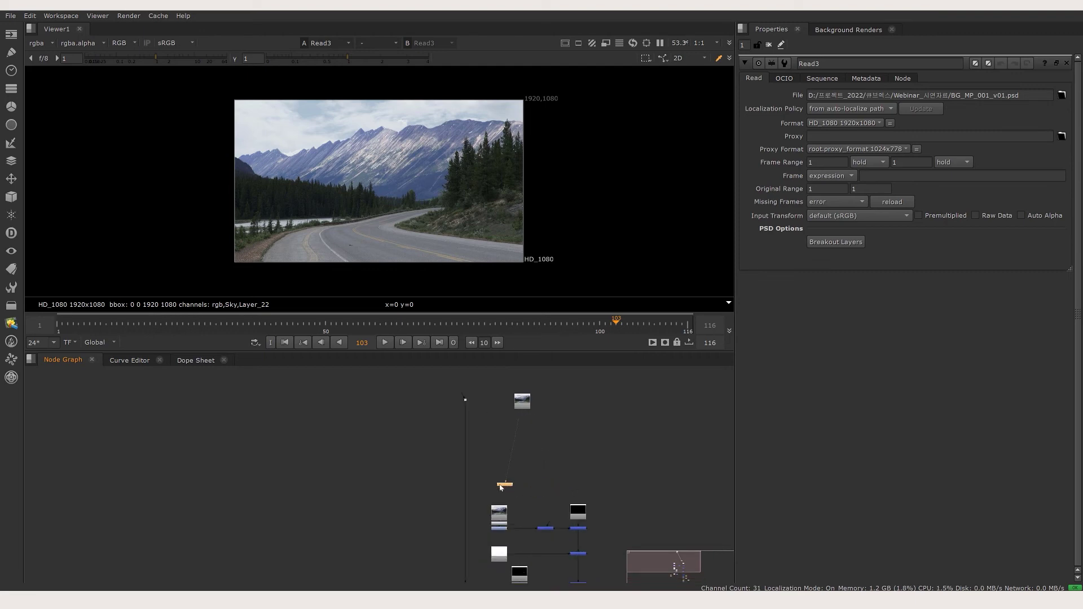
pyautogui.scroll(2, 511, 451)
pyautogui.moveTo(546, 405); pyautogui.dragTo(539, 450, button='middle')
# - Break out the layers of the BG_MP_001_v01.psd Read node into separate Sky and Layer 22 branches
pyautogui.click(537, 425)
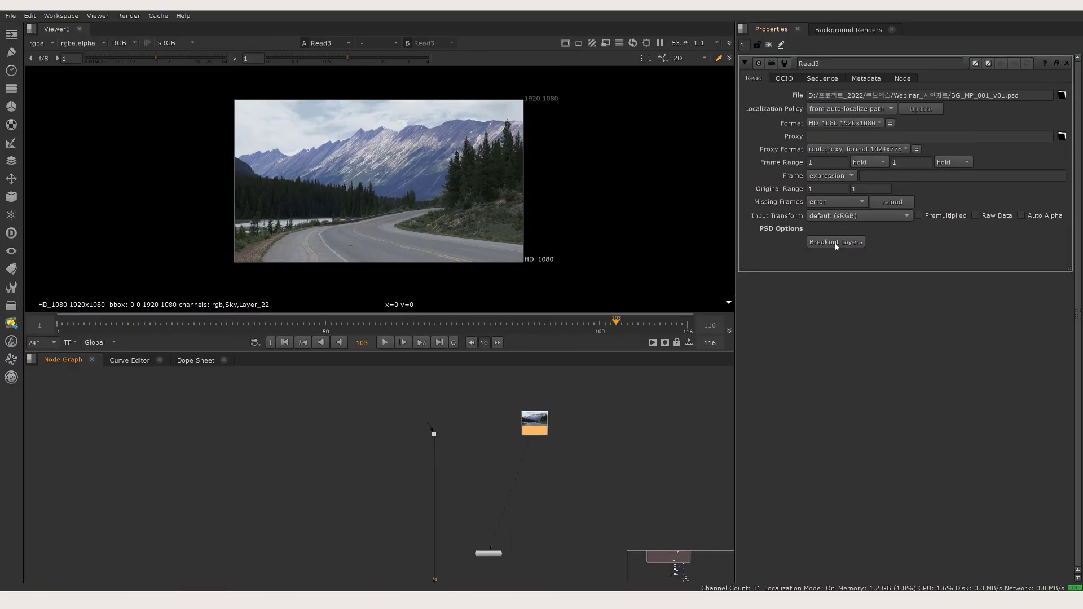
pyautogui.click(836, 243)
pyautogui.moveTo(627, 463); pyautogui.dragTo(677, 434, button='middle')
pyautogui.scroll(-1, 671, 433)
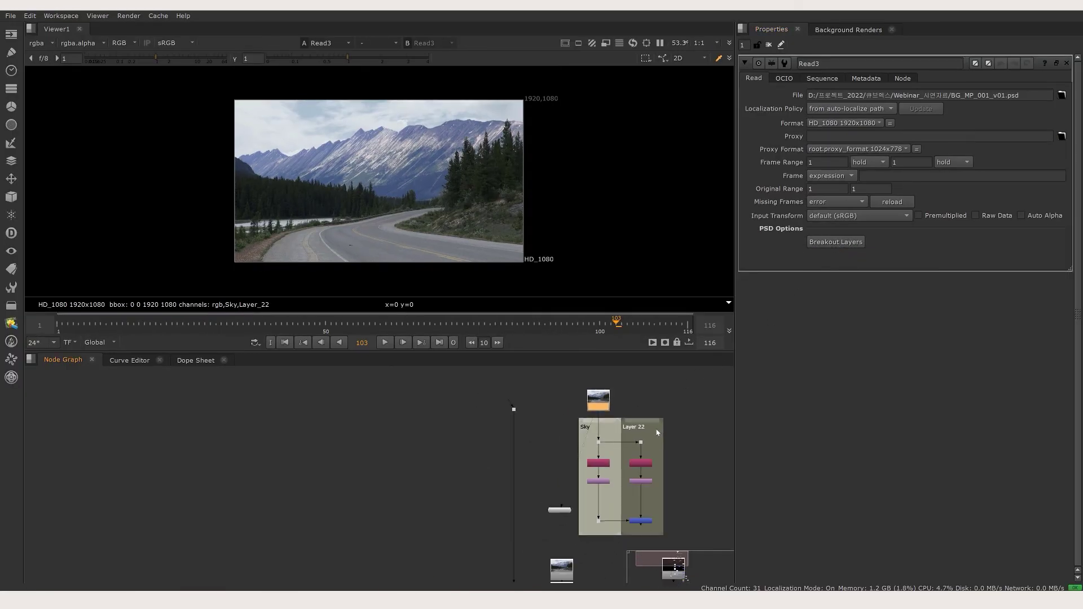
# - Move the Viewer node clear of the tree and reposition the Read node with its Sky and Layer 22 branches
pyautogui.moveTo(557, 515); pyautogui.dragTo(525, 518)
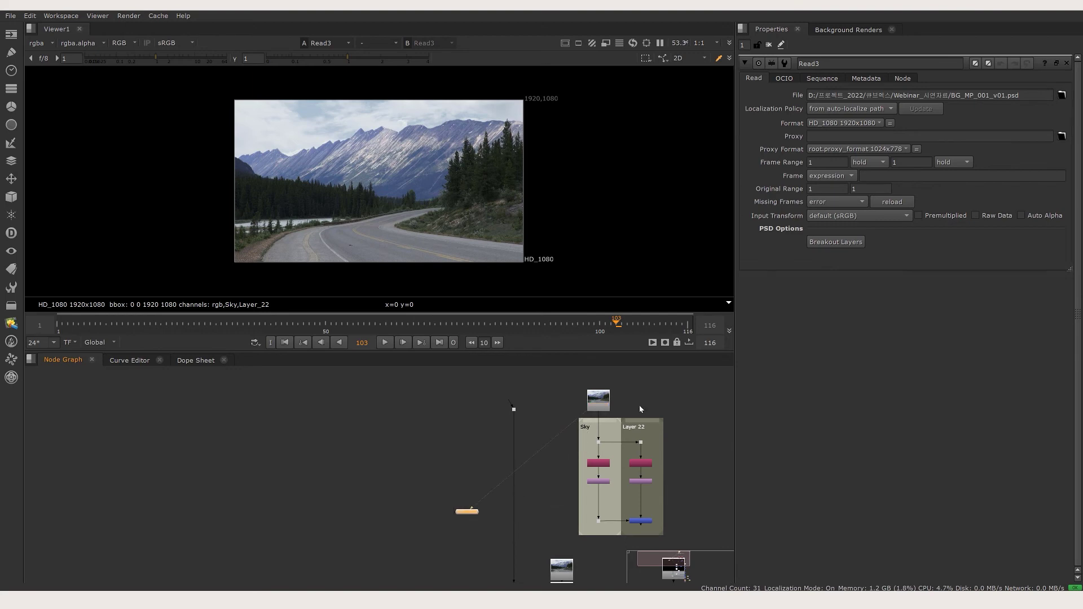
pyautogui.moveTo(566, 384); pyautogui.dragTo(719, 565)
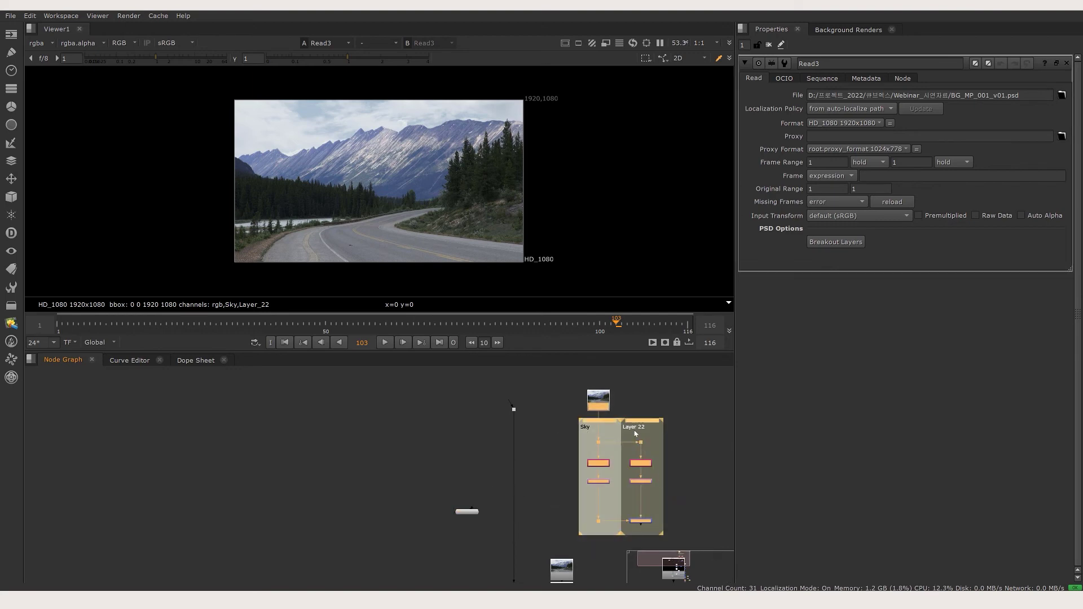
pyautogui.moveTo(637, 423); pyautogui.dragTo(613, 389)
# - Turn on postage stamps for the Sky and Layer 22 Shuffle nodes and space the Crop nodes below them
pyautogui.scroll(3, 629, 436)
pyautogui.moveTo(631, 435); pyautogui.dragTo(648, 487, button='middle')
pyautogui.click(647, 487)
pyautogui.click(552, 477)
pyautogui.moveTo(528, 461); pyautogui.dragTo(668, 489)
pyautogui.hotkey('alt', 'p')
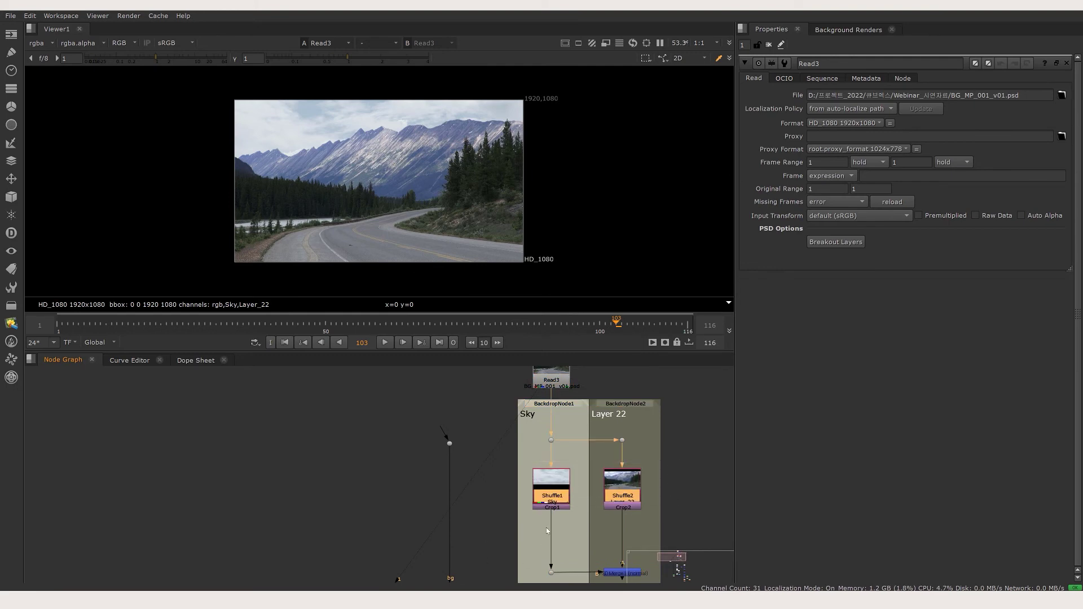
pyautogui.click(545, 508)
pyautogui.moveTo(611, 508); pyautogui.dragTo(615, 538)
# - View the Layer 22 Shuffle node and the PSDMerge1 result in the viewer
pyautogui.click(619, 505)
pyautogui.press('1')
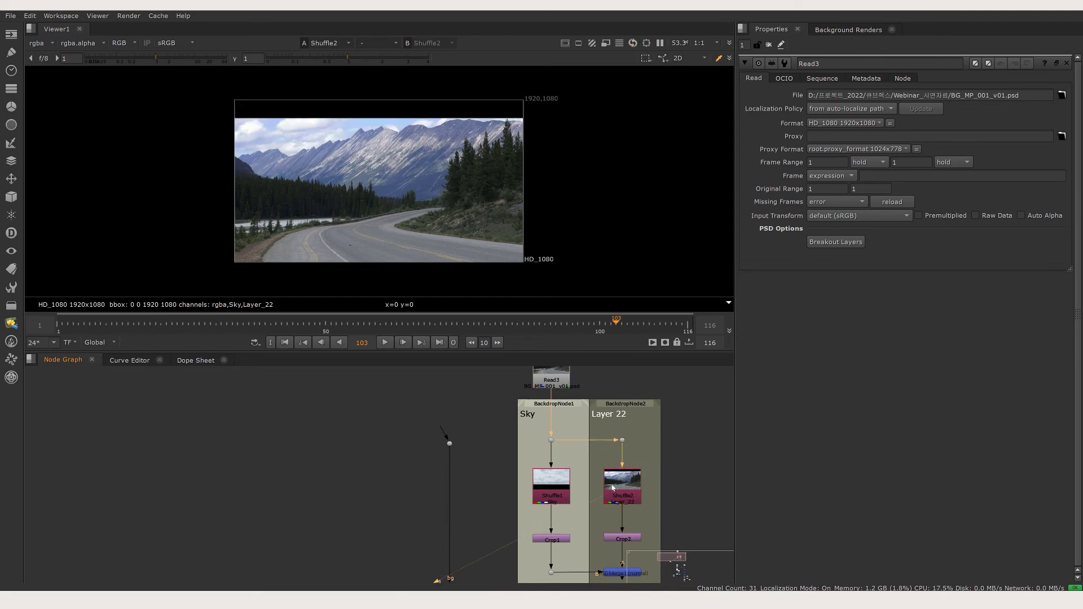
pyautogui.moveTo(613, 488); pyautogui.dragTo(586, 394, button='middle')
pyautogui.scroll(-1, 573, 406)
pyautogui.moveTo(599, 450); pyautogui.dragTo(556, 446, button='middle')
pyautogui.click(576, 507)
pyautogui.press('1')
# - Adjust the bg dot beside the PSD Read node and connect PSDMerge1 to the B input of the first Merge node
pyautogui.moveTo(585, 489); pyautogui.dragTo(606, 422, button='middle')
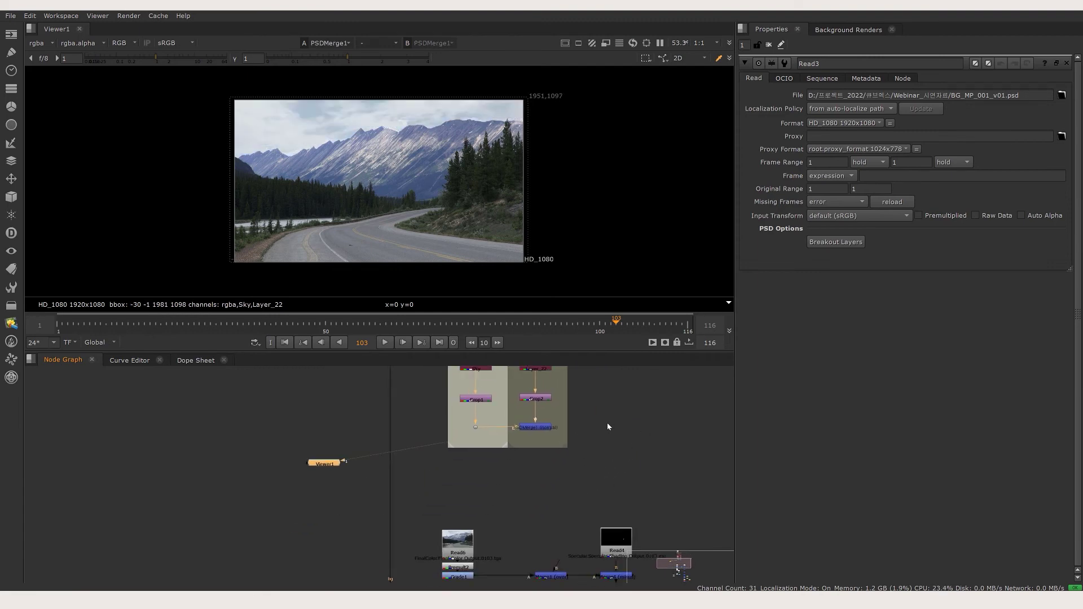
pyautogui.scroll(-1, 554, 447)
pyautogui.moveTo(472, 378); pyautogui.dragTo(471, 498, button='middle')
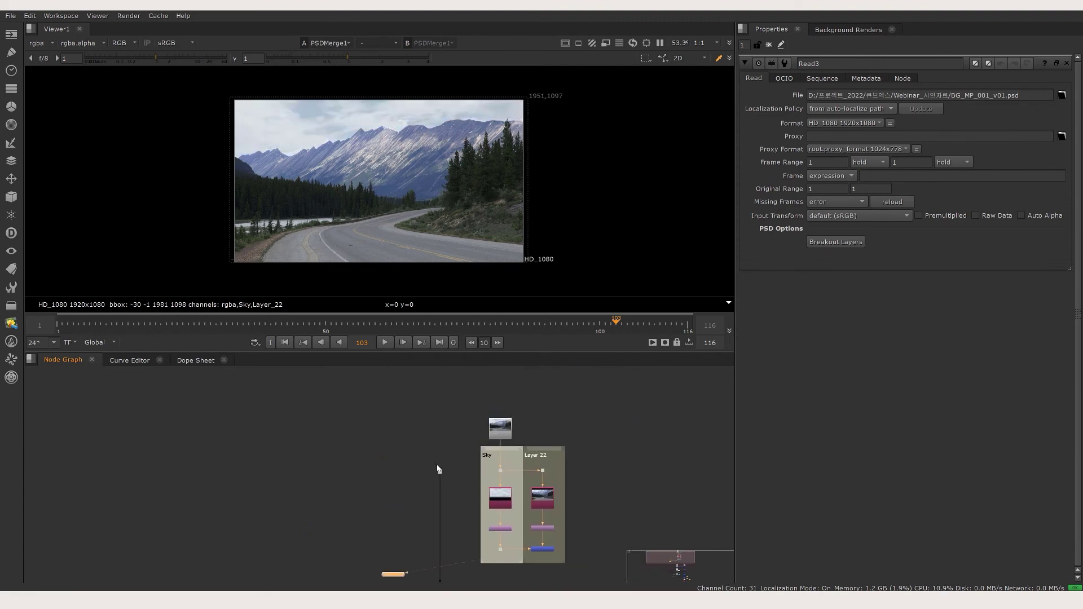
pyautogui.moveTo(445, 473); pyautogui.dragTo(444, 438)
pyautogui.moveTo(552, 576); pyautogui.dragTo(529, 431, button='middle')
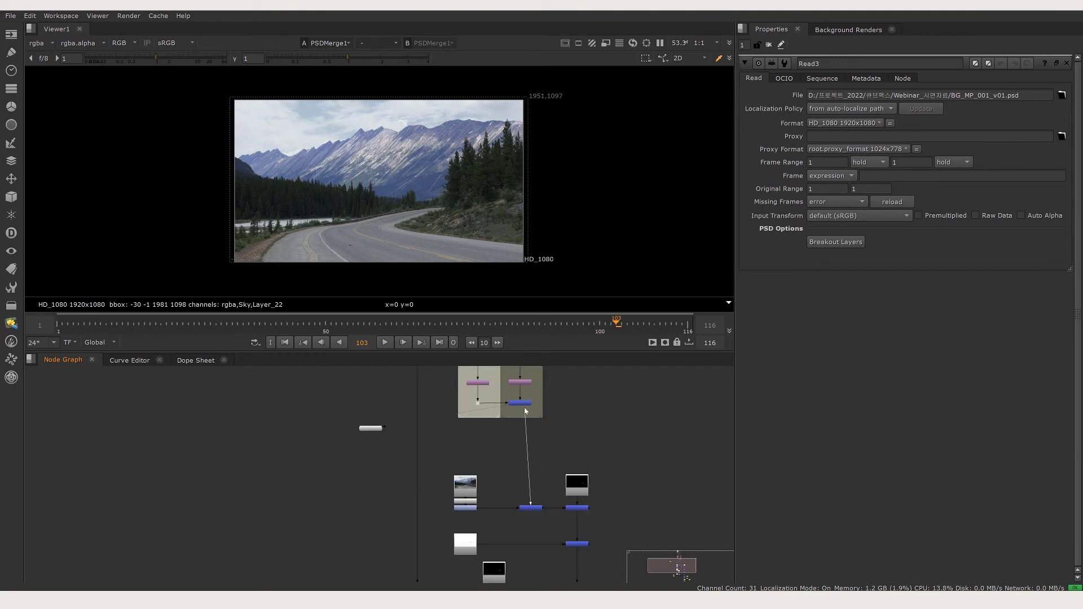
# - Show the FinalColor render Read node in the viewer and play back the sequence
pyautogui.moveTo(518, 483); pyautogui.dragTo(489, 510, button='middle')
pyautogui.scroll(3, 510, 439)
pyautogui.scroll(-2, 500, 469)
pyautogui.scroll(2, 500, 481)
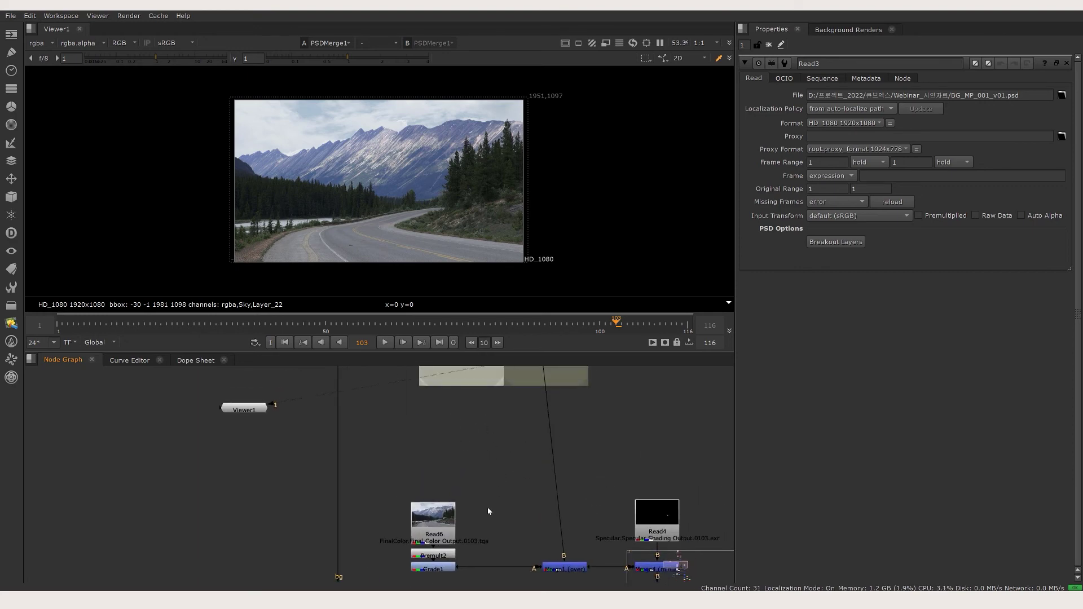
pyautogui.press('1')
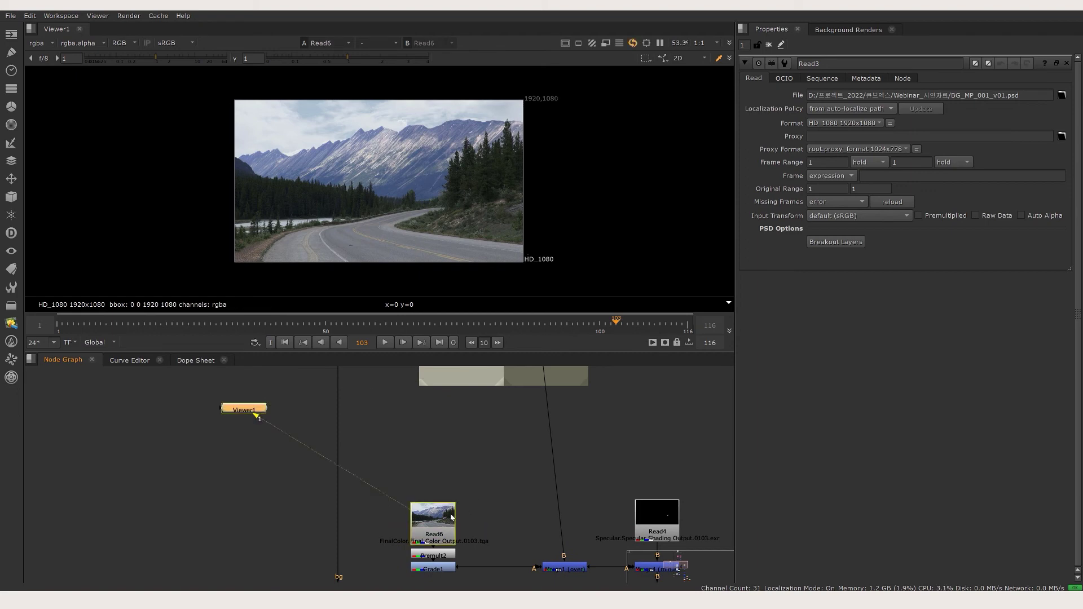
pyautogui.scroll(-1, 466, 472)
pyautogui.moveTo(492, 517); pyautogui.dragTo(482, 477, button='middle')
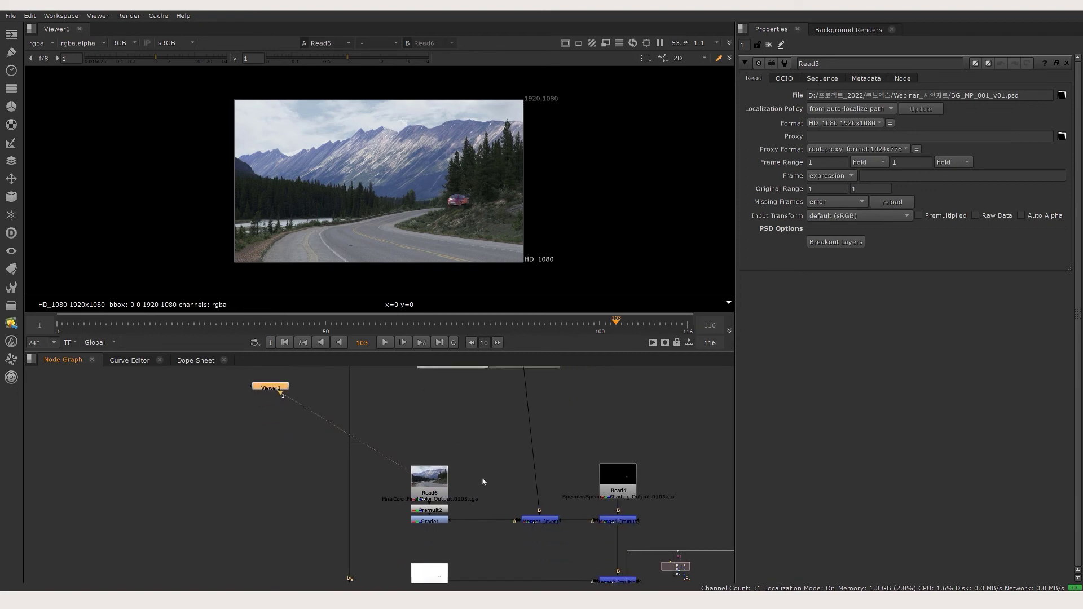
pyautogui.scroll(2, 439, 510)
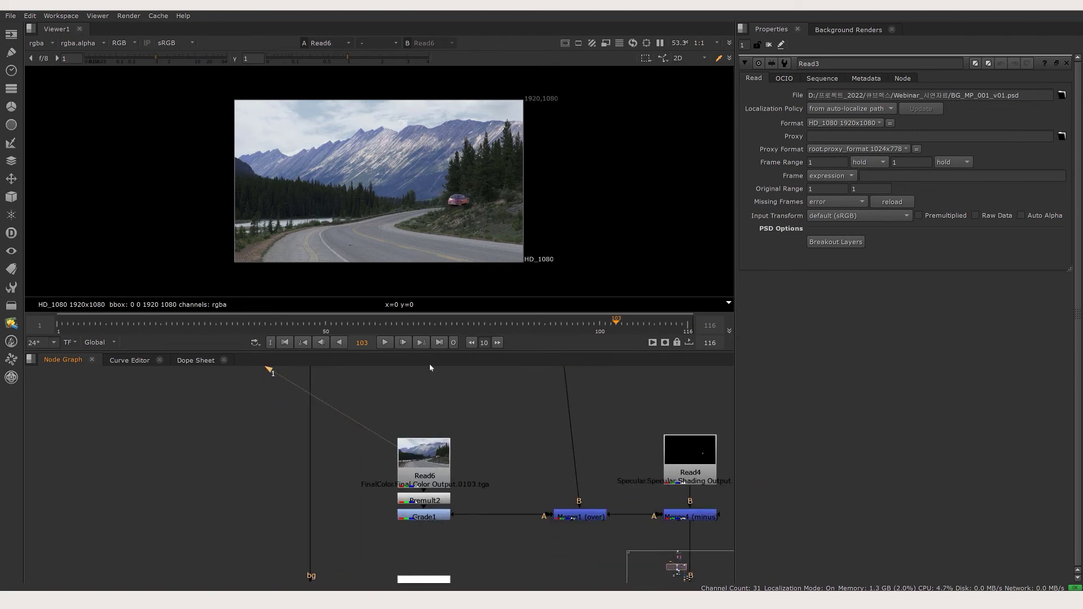
pyautogui.click(385, 343)
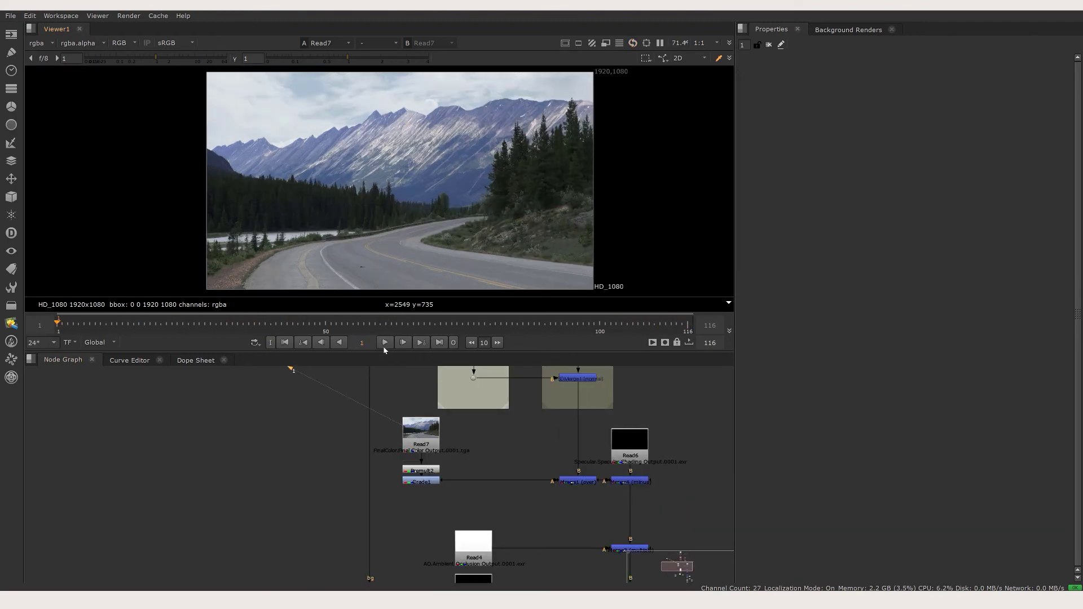
# - Play back the FinalColor sequence, shift the Merge1 (over) node closer to Grade1, and view the Merge1 result
pyautogui.click(384, 346)
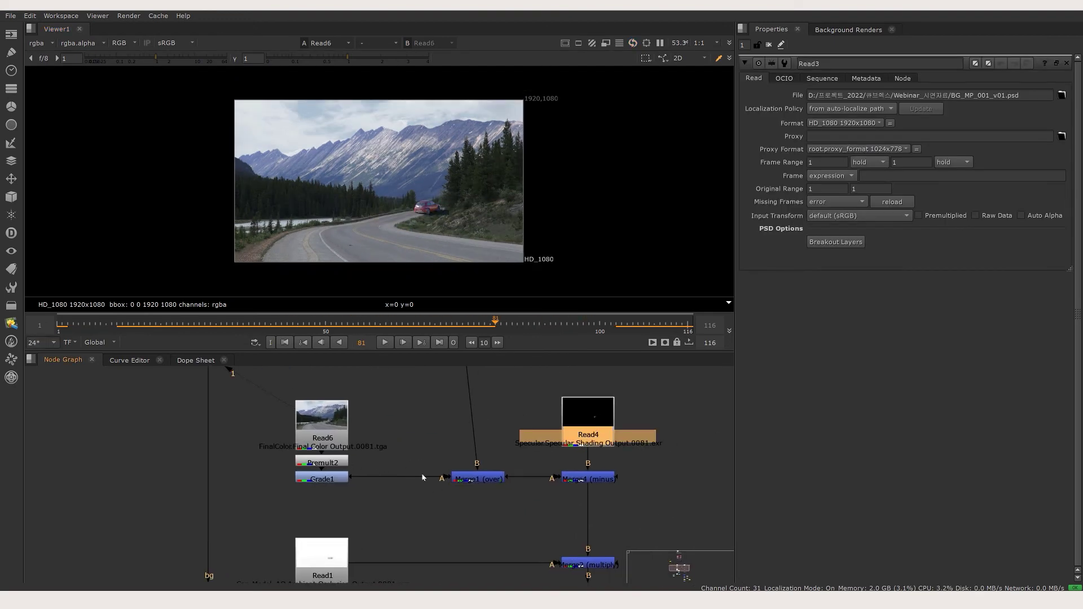
pyautogui.moveTo(487, 479); pyautogui.dragTo(468, 479)
pyautogui.moveTo(469, 479); pyautogui.dragTo(468, 502, button='middle')
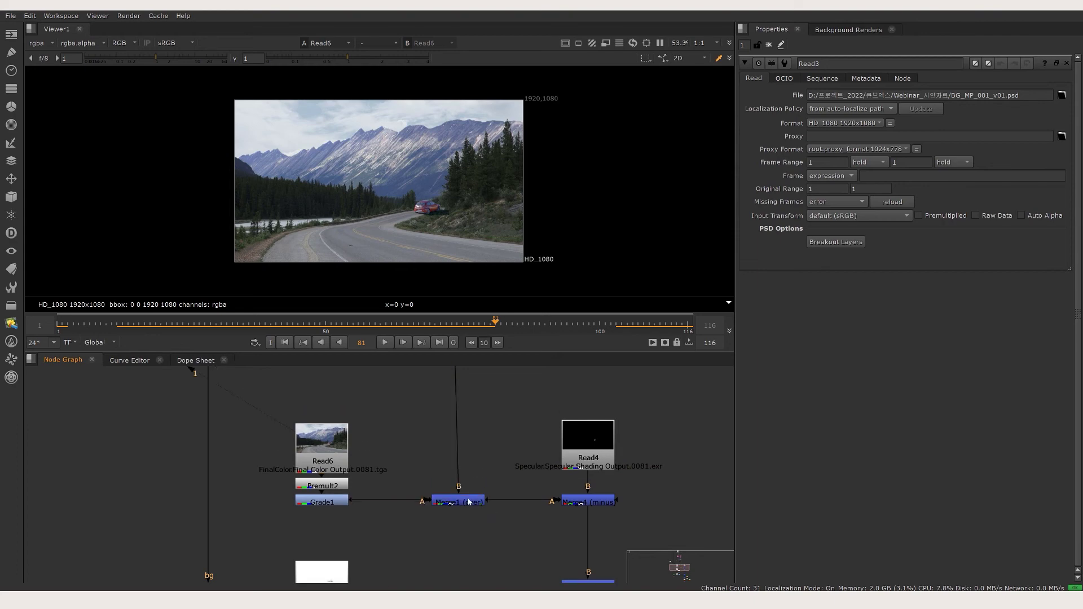
pyautogui.click(469, 501)
pyautogui.press('1')
pyautogui.scroll(-3, 470, 486)
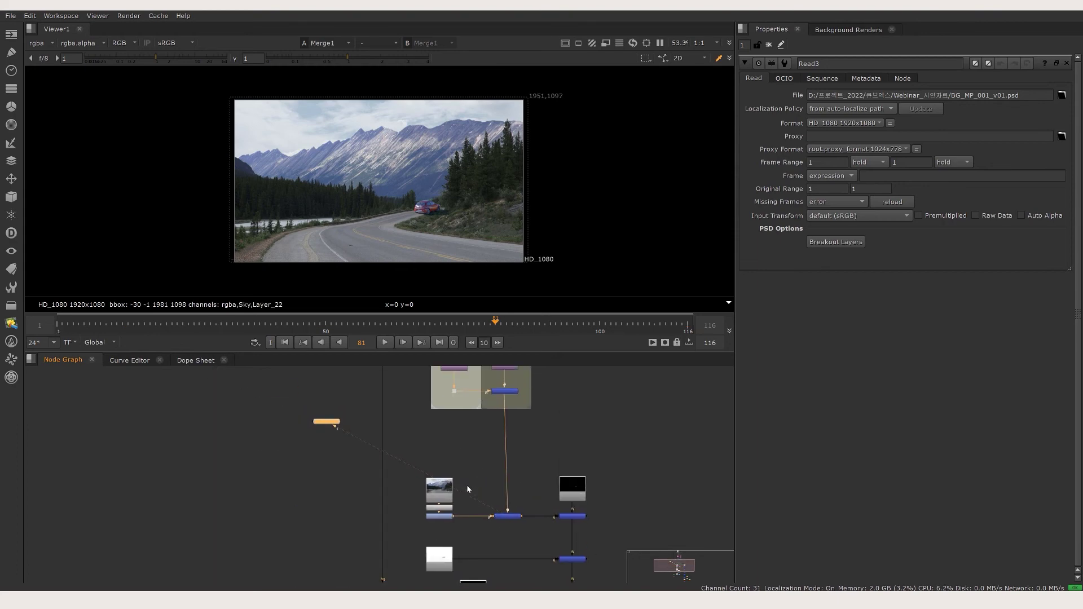
pyautogui.scroll(5, 422, 508)
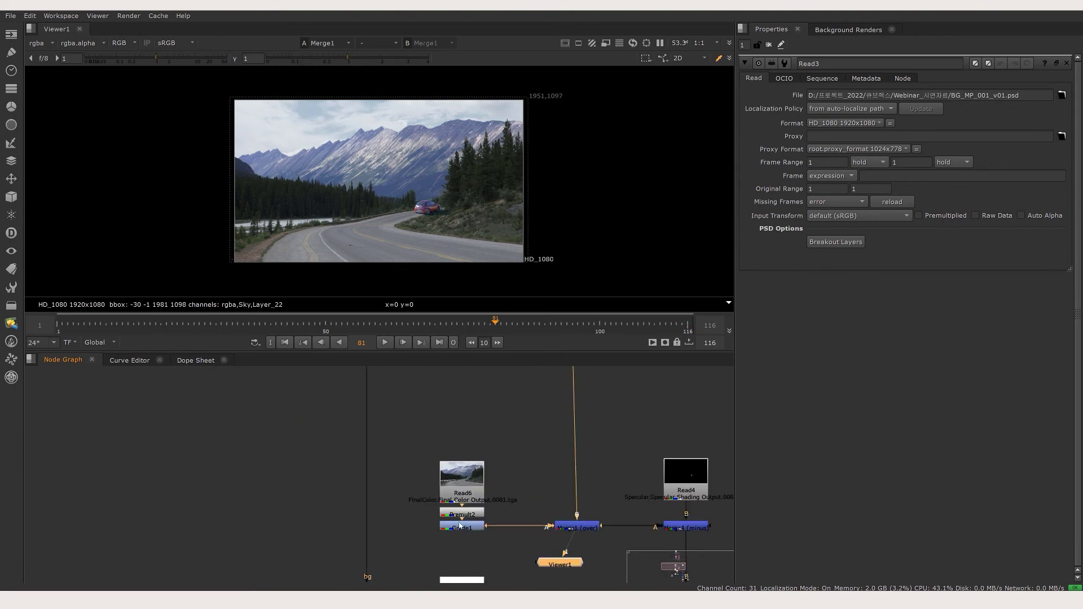
# - Disable the Grade1 node below the FinalColor Read node and place the Viewer node beneath Merge1 (over)
pyautogui.click(468, 509)
pyautogui.click(467, 533)
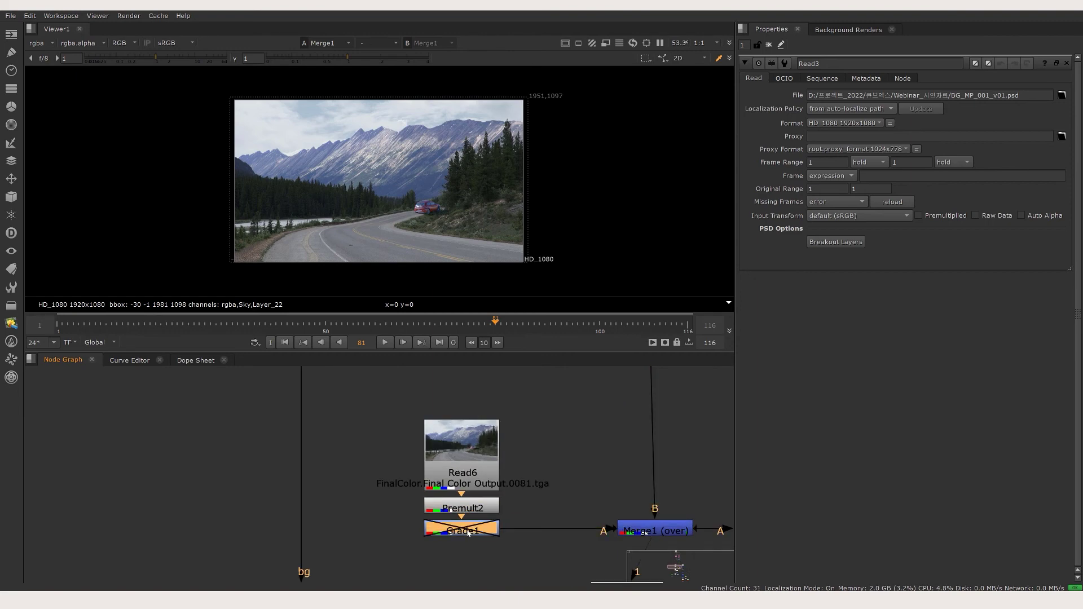
pyautogui.moveTo(569, 522); pyautogui.dragTo(515, 491, button='middle')
pyautogui.moveTo(671, 527); pyautogui.dragTo(589, 503, button='middle')
pyautogui.moveTo(469, 531); pyautogui.dragTo(496, 534)
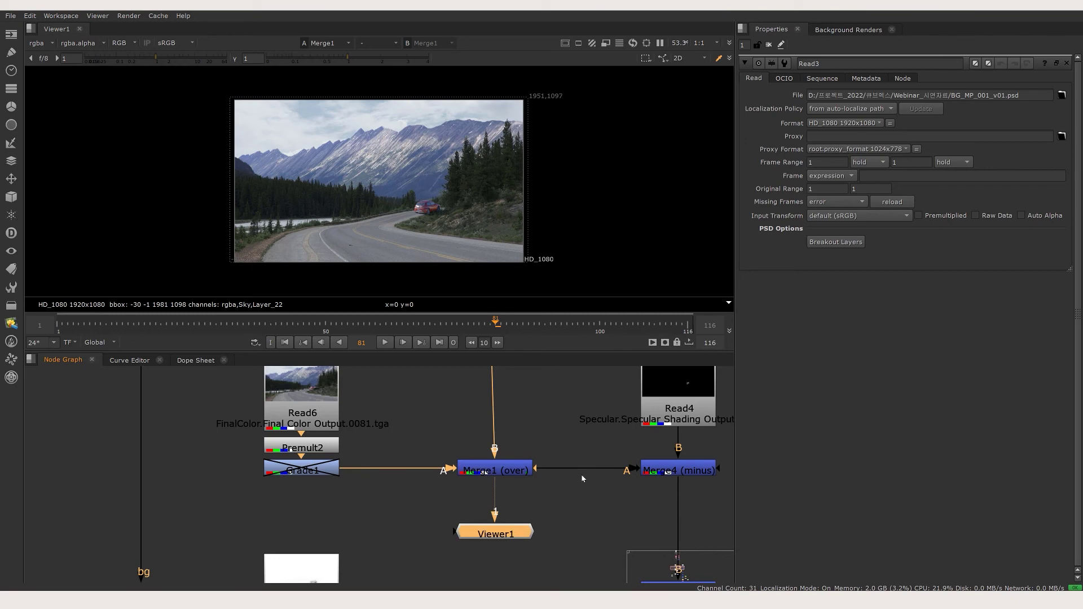
# - View the Specular Shading Read node above Merge4, followed by the Merge4 (minus) result
pyautogui.moveTo(582, 478); pyautogui.dragTo(523, 521, button='middle')
pyautogui.scroll(-1, 603, 450)
pyautogui.click(572, 463)
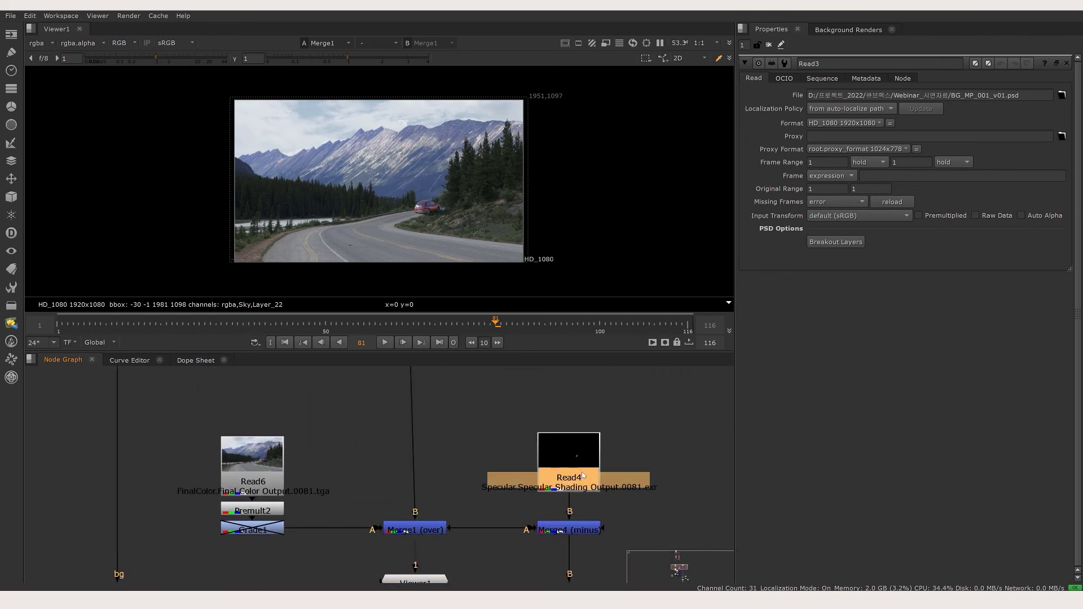
pyautogui.press('1')
pyautogui.scroll(1, 584, 477)
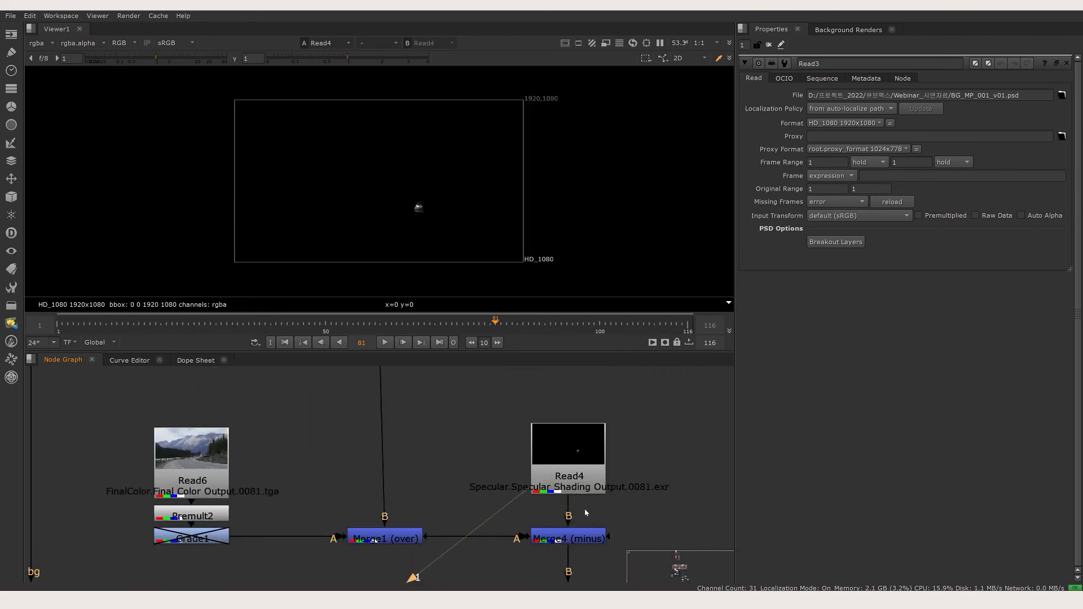
pyautogui.moveTo(586, 512); pyautogui.dragTo(585, 471, button='middle')
pyautogui.click(575, 499)
pyautogui.press('1')
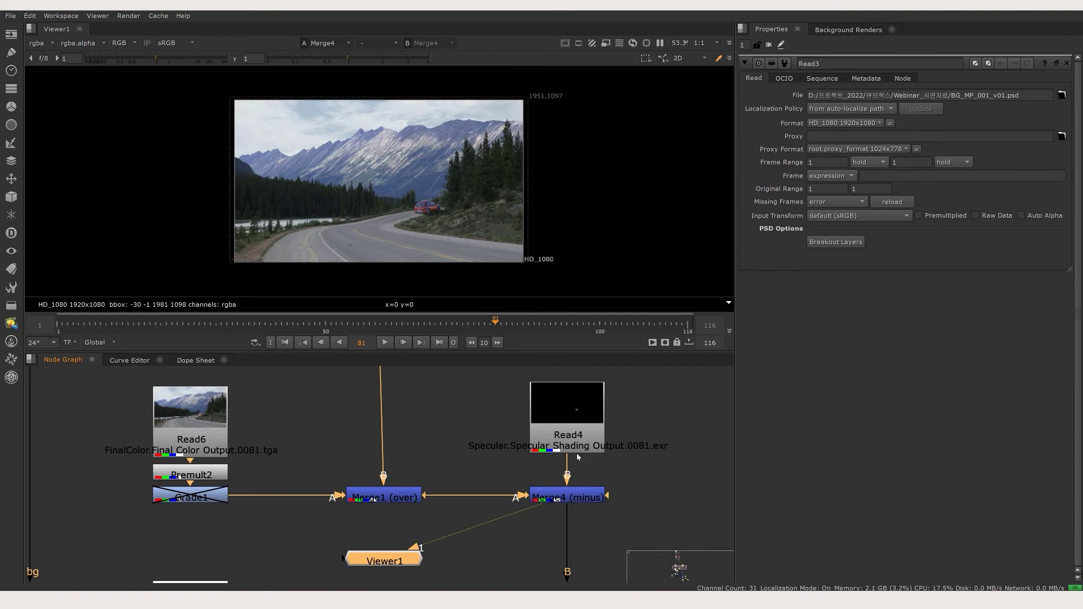
# - Compare the FinalColor render, the specular pass and the Merge4 (minus) result, and open the Merge4 properties
pyautogui.click(178, 422)
pyautogui.press('1')
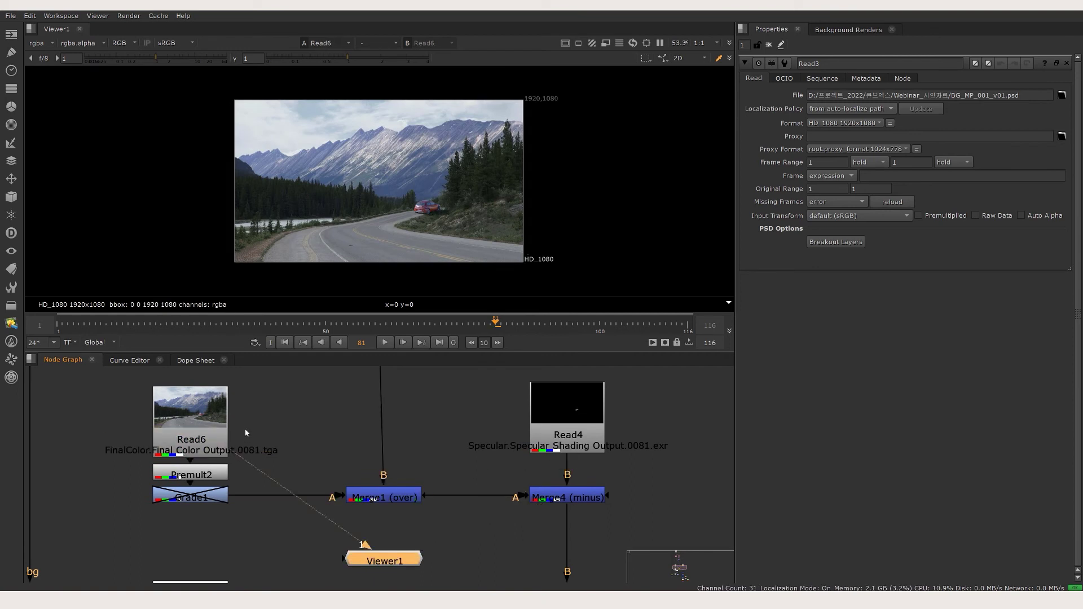
pyautogui.click(581, 410)
pyautogui.press('1')
pyautogui.click(587, 499)
pyautogui.press('1')
pyautogui.moveTo(587, 500); pyautogui.dragTo(617, 393, button='middle')
pyautogui.doubleClick(617, 393)
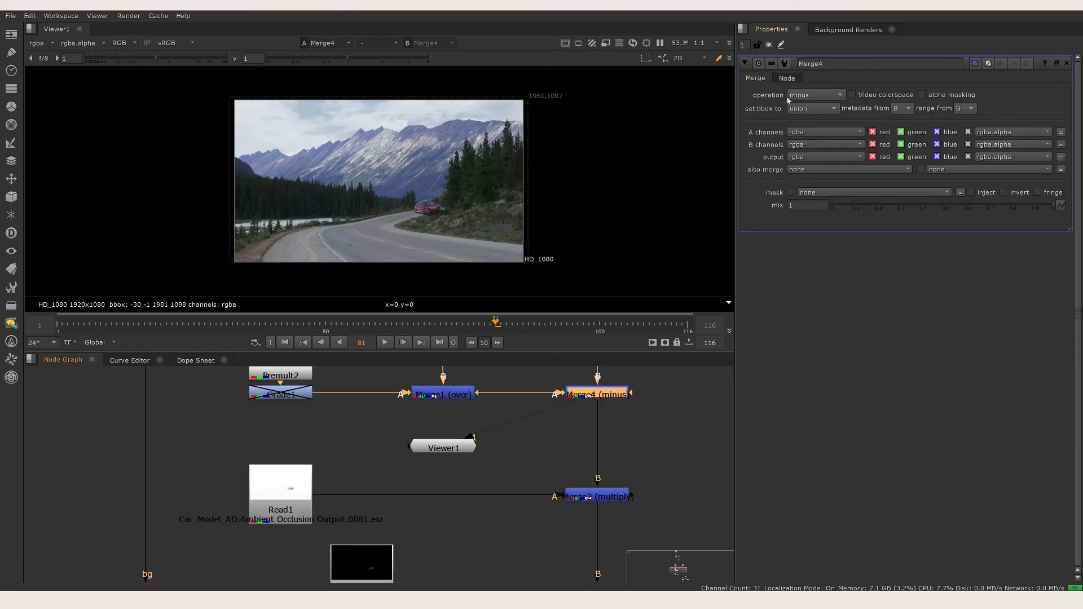
# - View the Ambient Occlusion Read node and reposition the Viewer node below it
pyautogui.moveTo(516, 441); pyautogui.dragTo(542, 450, button='middle')
pyautogui.moveTo(471, 456); pyautogui.dragTo(454, 490)
pyautogui.moveTo(586, 428); pyautogui.dragTo(551, 434, button='middle')
pyautogui.click(607, 390)
pyautogui.scroll(2, 554, 454)
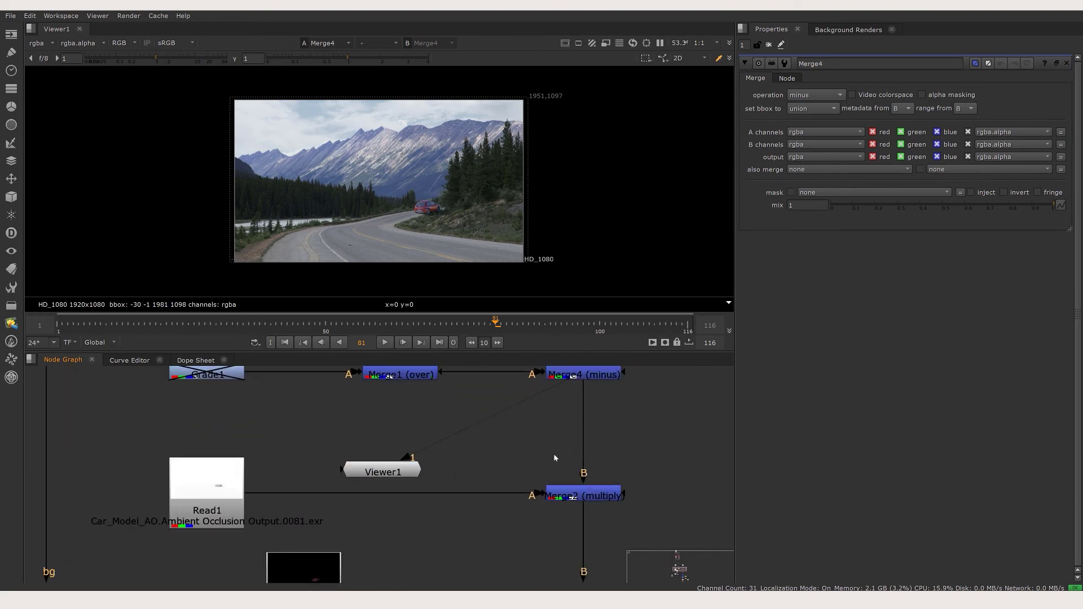
pyautogui.click(225, 499)
pyautogui.press('1')
pyautogui.moveTo(371, 475); pyautogui.dragTo(165, 582)
pyautogui.moveTo(320, 539); pyautogui.dragTo(309, 512, button='middle')
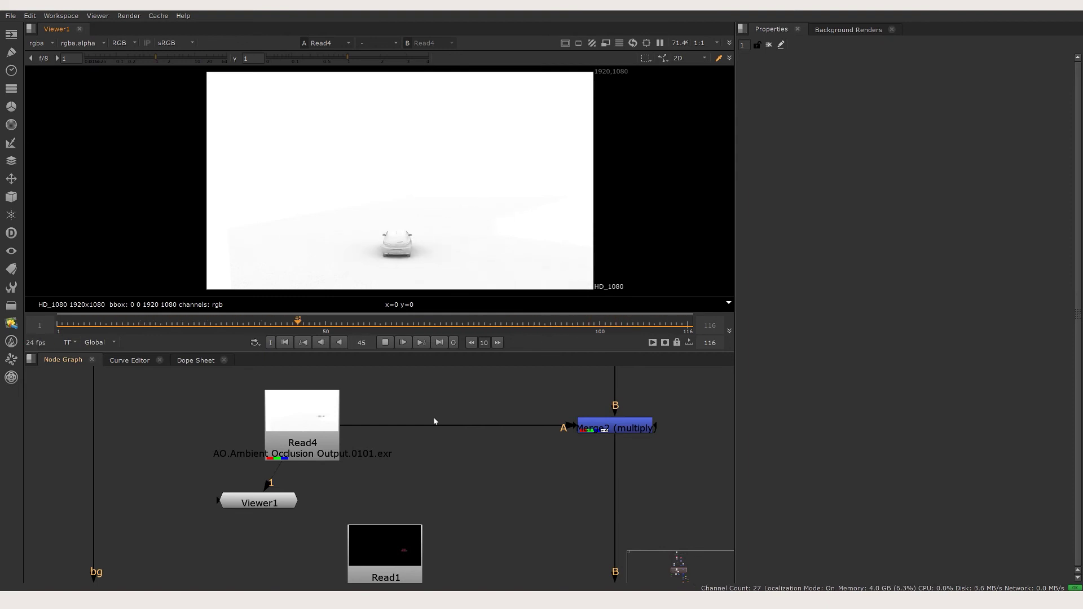
# - View the Merge2 (multiply) result and toggle the node off and on to compare the car's contact shadows
pyautogui.click(598, 472)
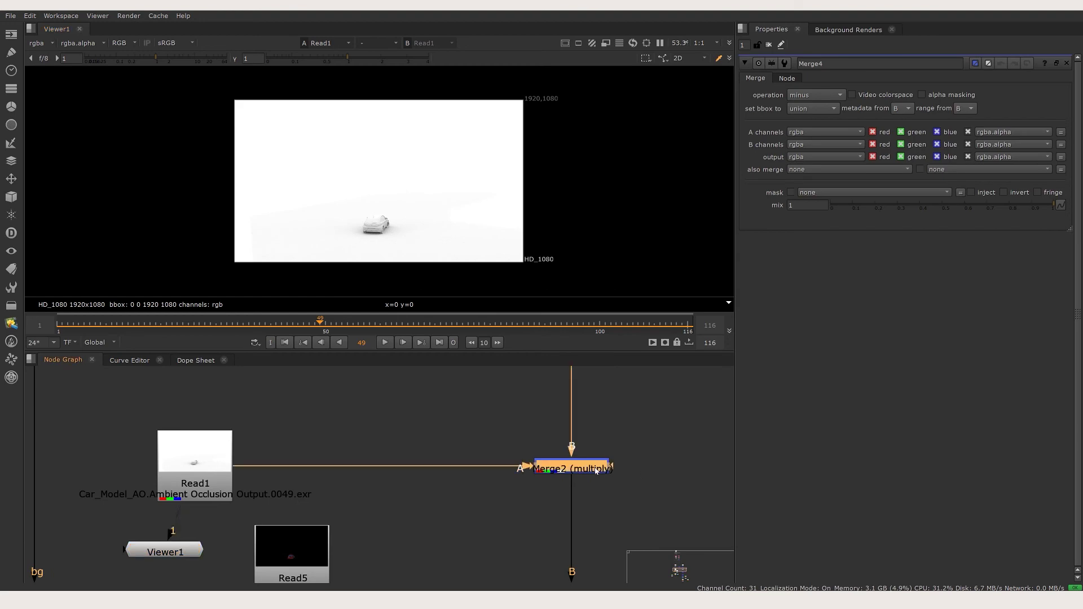
pyautogui.press('1')
pyautogui.scroll(5, 365, 231)
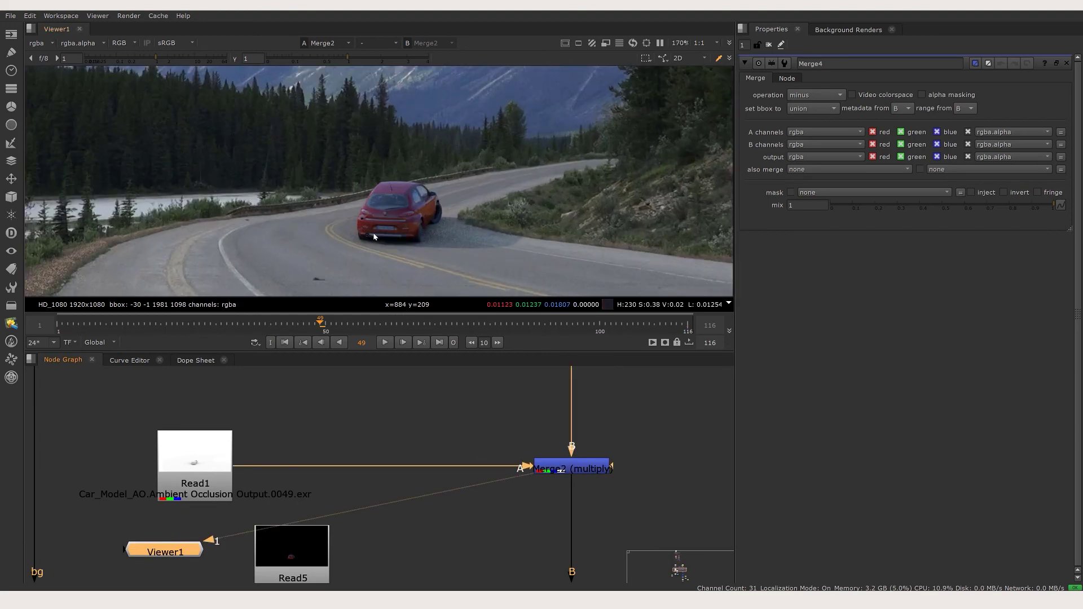
pyautogui.click(557, 472)
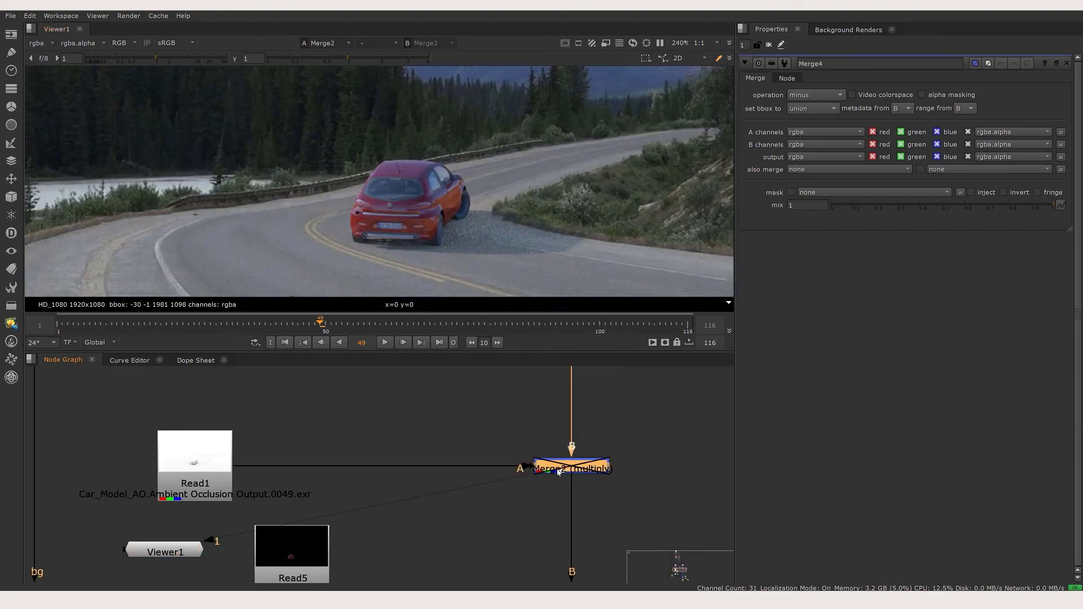
pyautogui.scroll(-4, 468, 227)
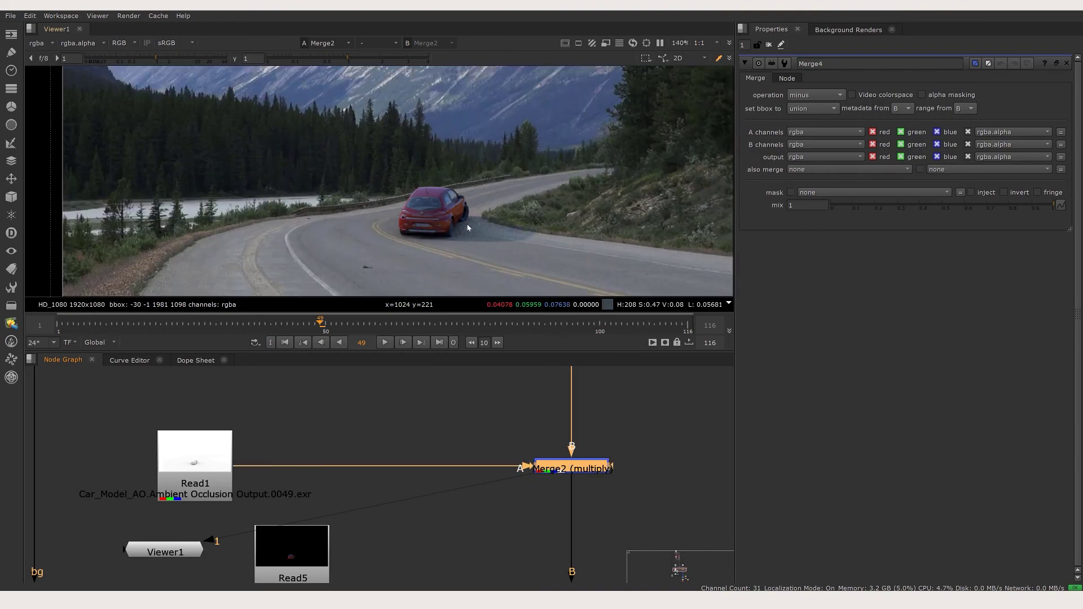
pyautogui.scroll(-3, 467, 228)
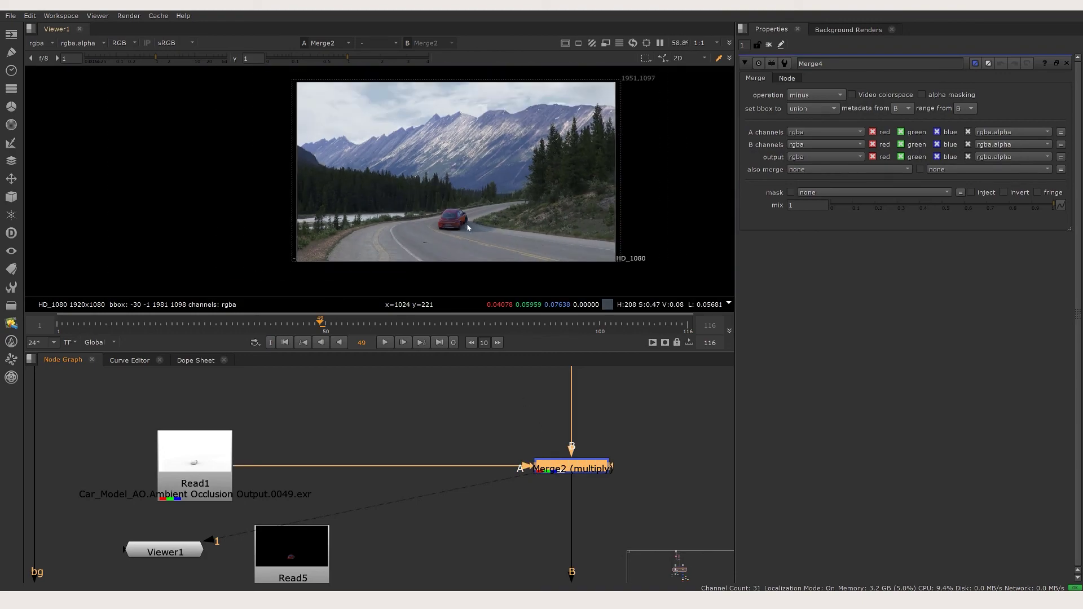
pyautogui.scroll(2, 462, 232)
pyautogui.scroll(-3, 432, 241)
# - View the Merge7 (plus) result that adds the indirect diffuse pass and place the Viewer node beneath Grade4
pyautogui.moveTo(536, 559); pyautogui.dragTo(533, 473, button='middle')
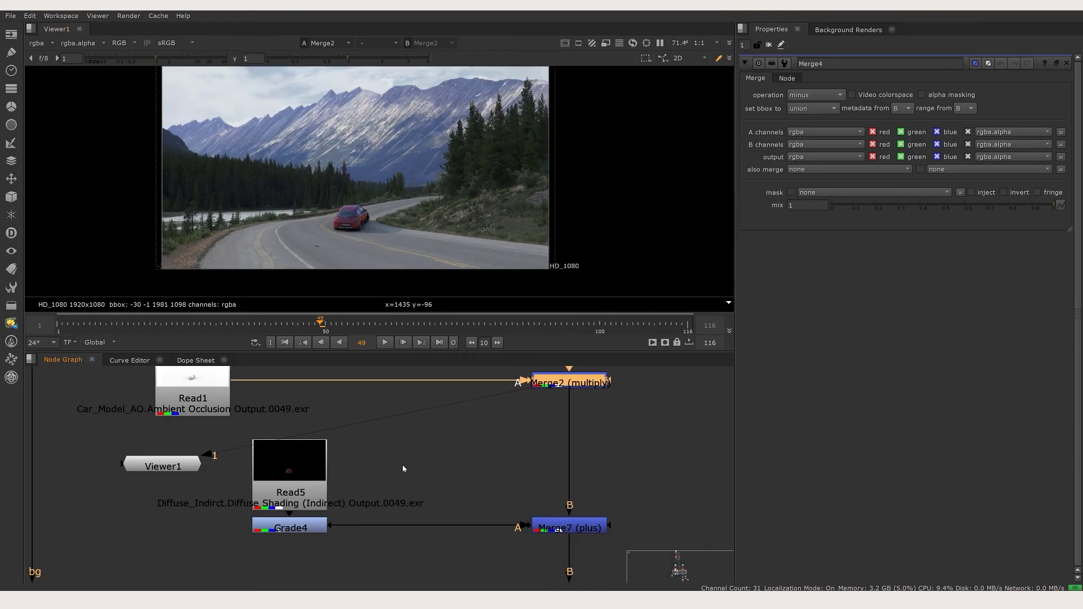
pyautogui.click(547, 530)
pyautogui.press('1')
pyautogui.moveTo(166, 467); pyautogui.dragTo(379, 575)
pyautogui.scroll(1, 379, 576)
pyautogui.click(637, 536)
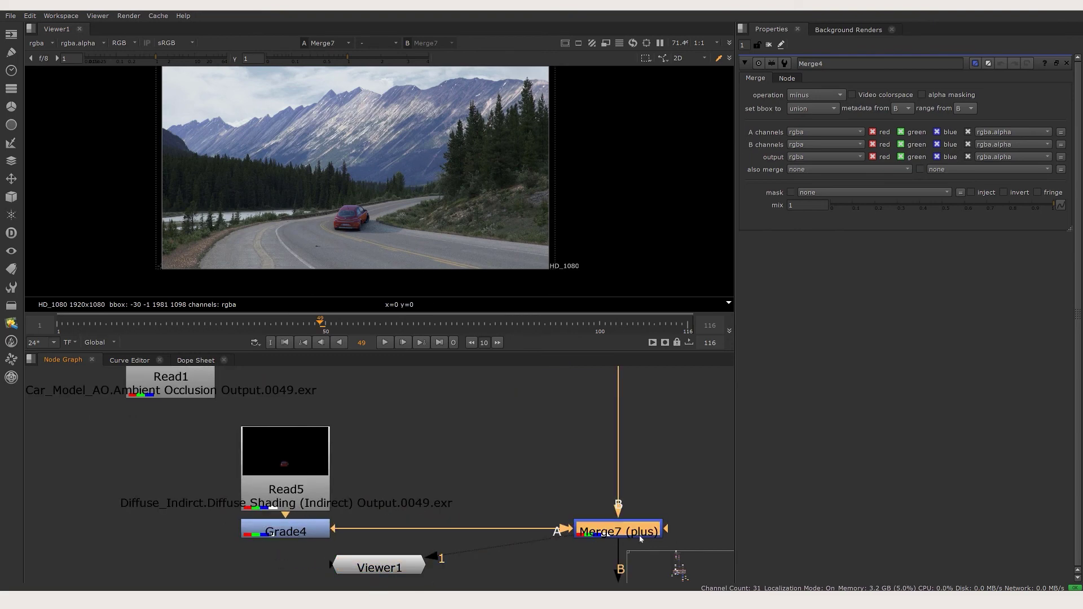
# - Toggle Merge7 (plus) off and on to compare the car with and without the indirect diffuse pass
pyautogui.press('d')
pyautogui.press('d')
pyautogui.press('d')
pyautogui.press('d')
pyautogui.press('d')
pyautogui.press('d')
pyautogui.scroll(2, 359, 230)
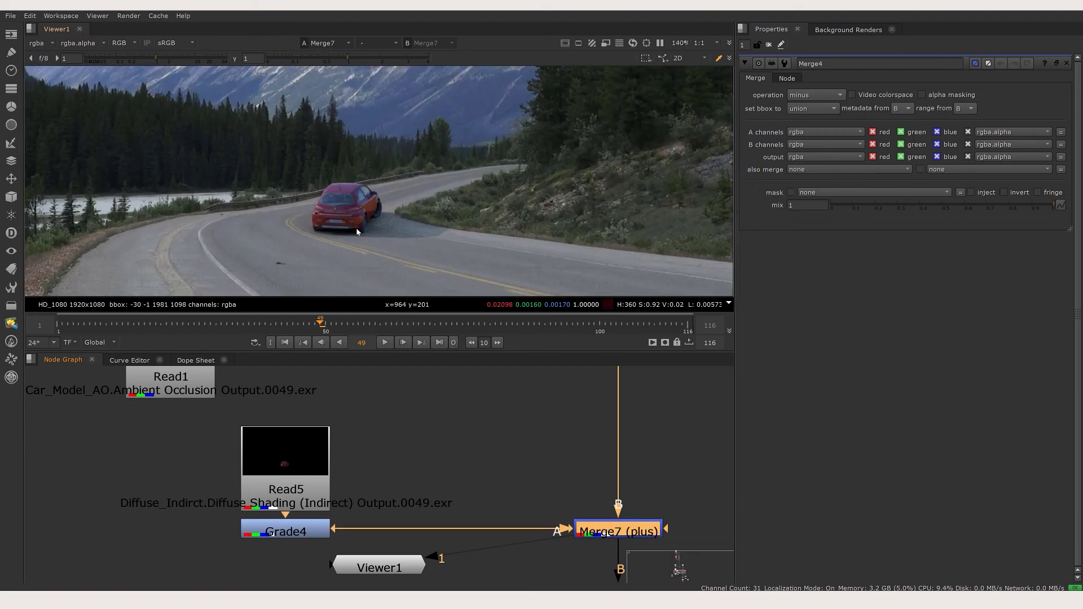
pyautogui.press('d')
pyautogui.press('d')
# - Go to frame 25 and compare the car there with Merge7 (plus) disabled and enabled
pyautogui.moveTo(351, 323); pyautogui.dragTo(191, 322)
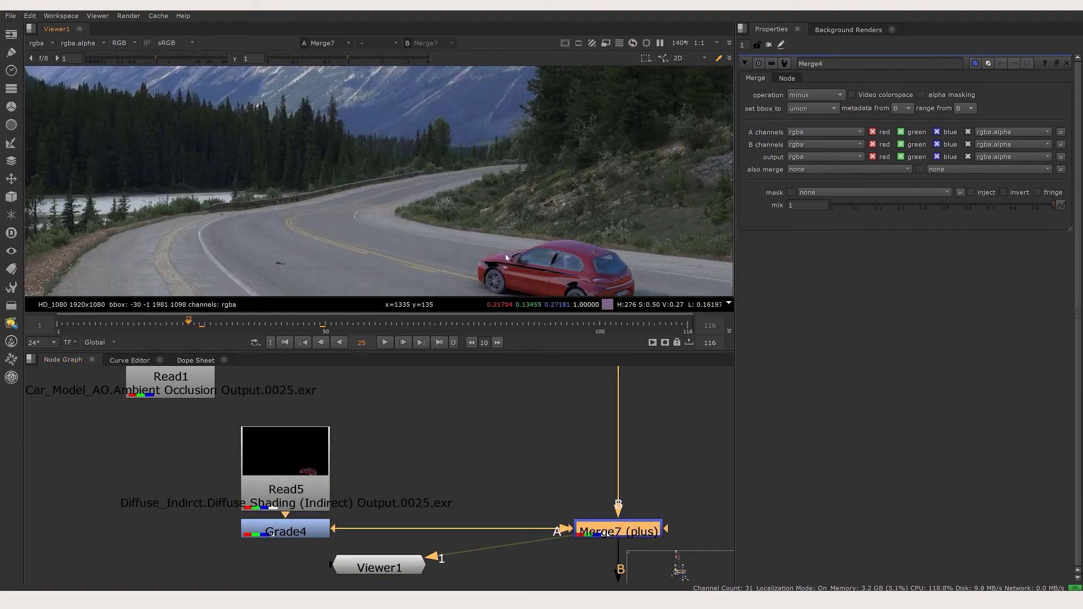
pyautogui.scroll(-3, 522, 258)
pyautogui.press('d')
pyautogui.press('d')
pyautogui.press('d')
pyautogui.scroll(2, 560, 252)
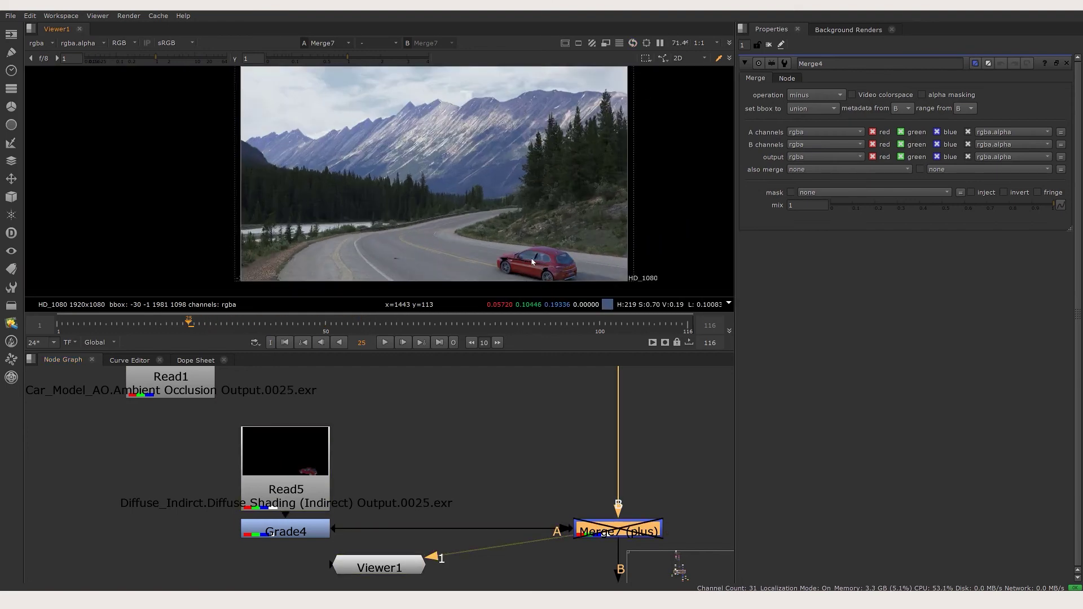
pyautogui.scroll(-5, 617, 454)
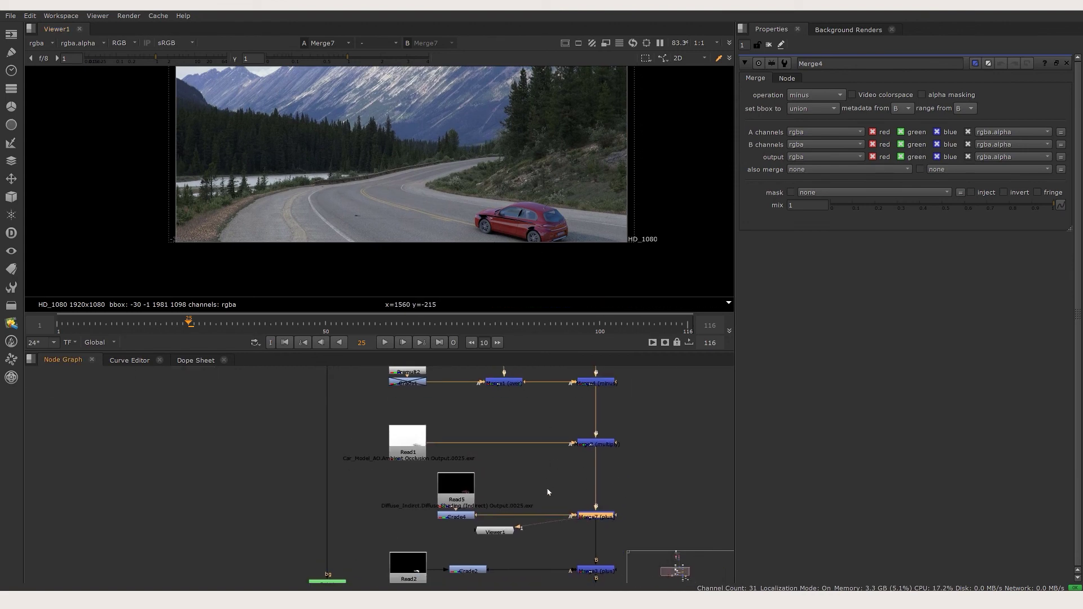
# - View the graded specular pass at Grade2 and the Merge3 (plus) result, and move the Viewer node clear of the connections
pyautogui.moveTo(548, 490); pyautogui.dragTo(555, 454, button='middle')
pyautogui.moveTo(551, 485); pyautogui.dragTo(477, 535)
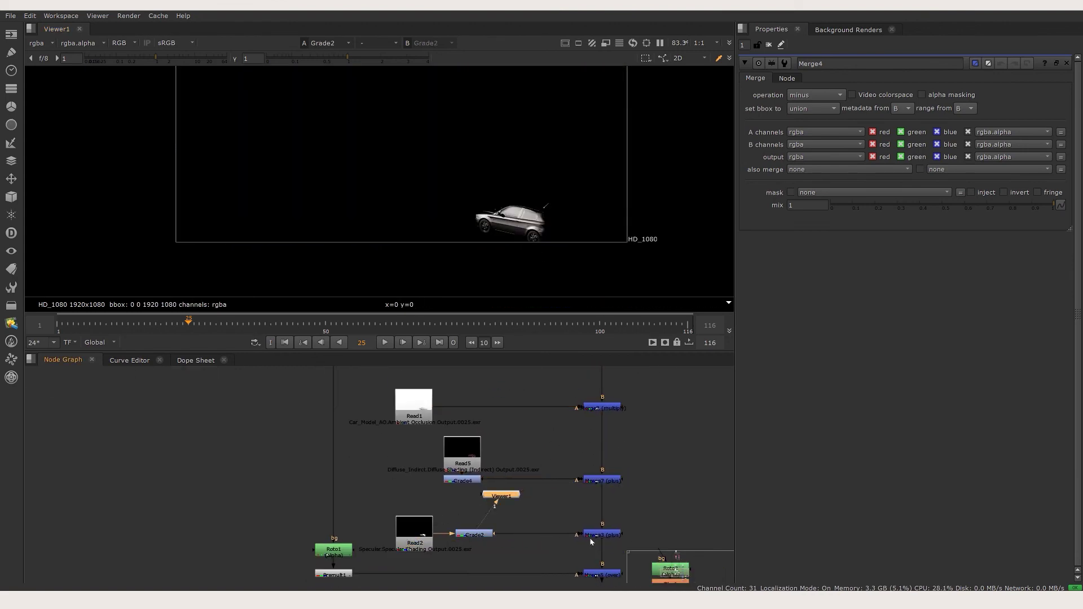
pyautogui.click(612, 534)
pyautogui.press('1')
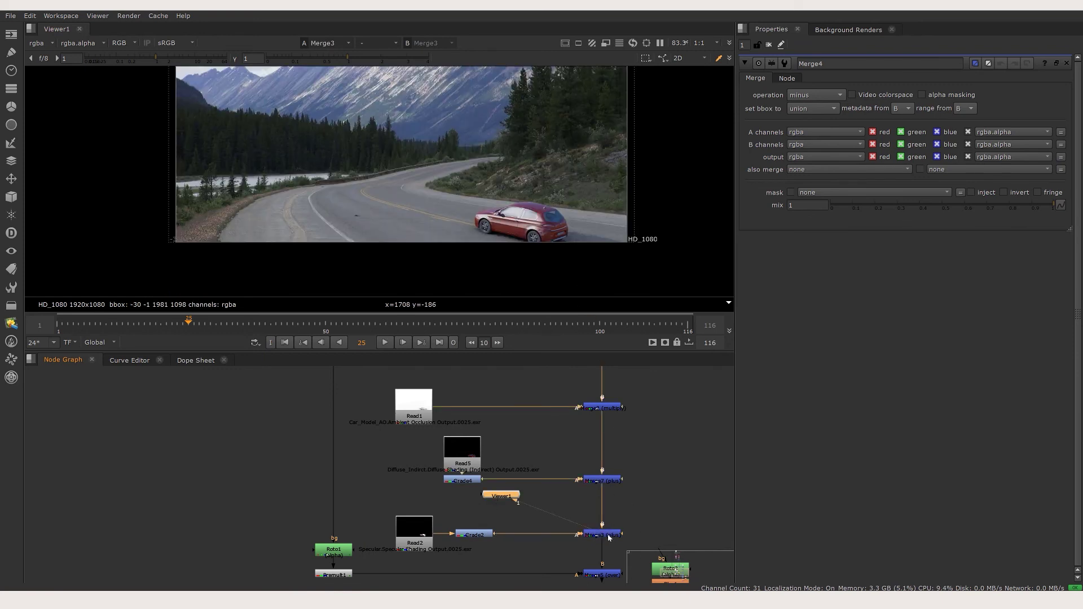
pyautogui.scroll(5, 611, 536)
pyautogui.moveTo(594, 483); pyautogui.dragTo(587, 476, button='middle')
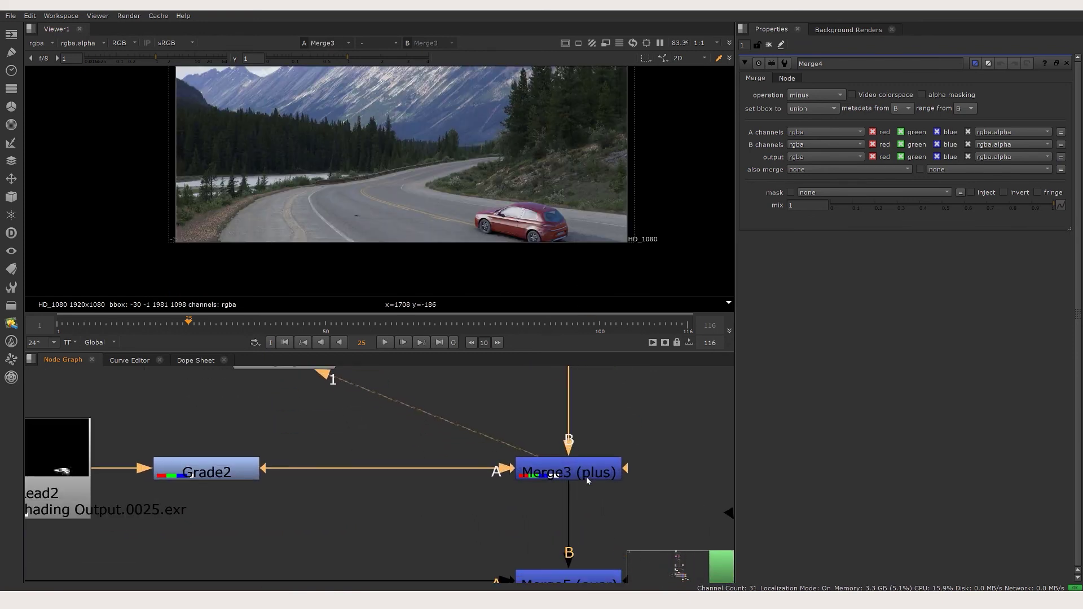
pyautogui.moveTo(362, 436); pyautogui.dragTo(371, 476, button='middle')
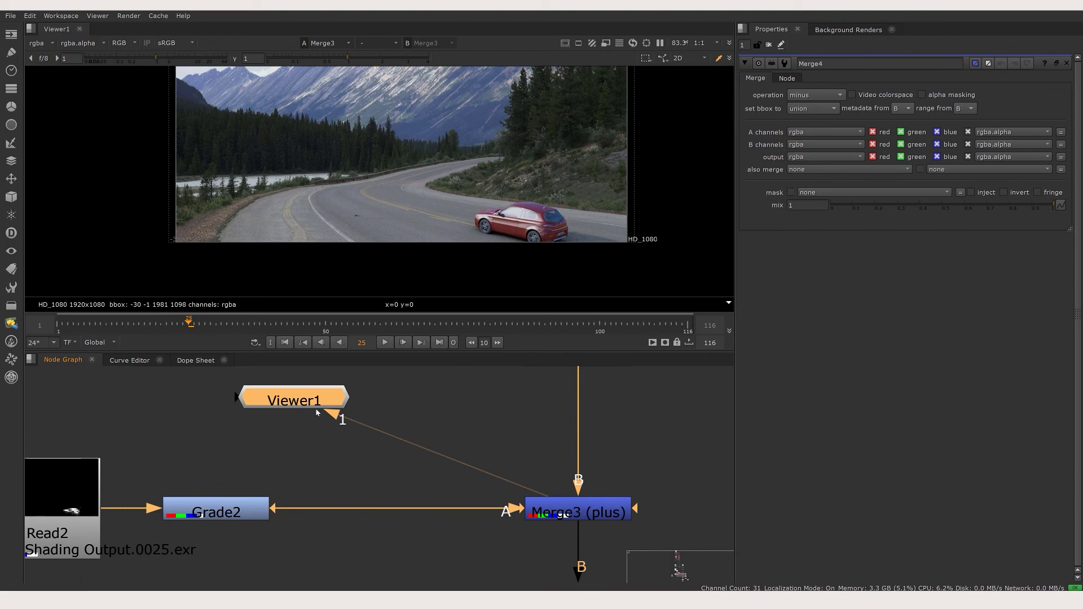
pyautogui.moveTo(317, 412); pyautogui.dragTo(476, 572)
pyautogui.scroll(-5, 356, 458)
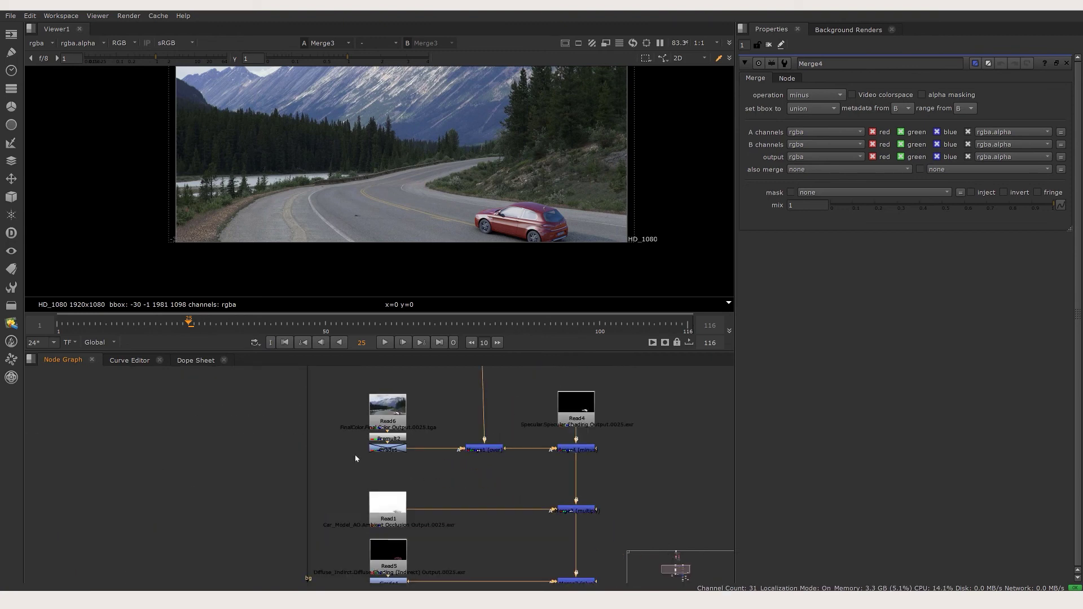
# - Re-enable the Grade1 node and inspect the composited car up close in the viewer
pyautogui.click(397, 448)
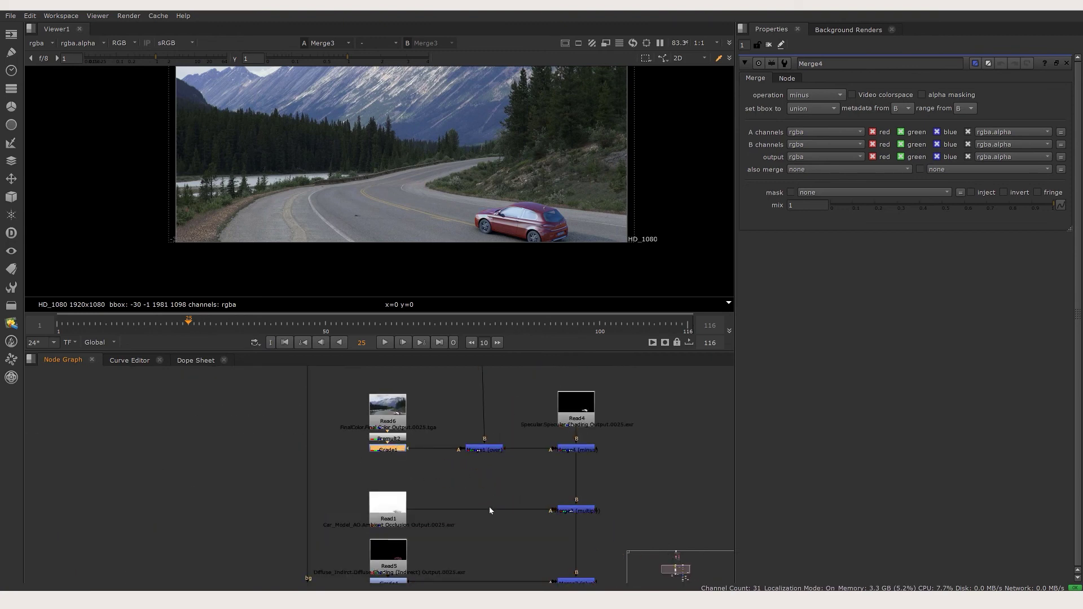
pyautogui.moveTo(491, 510); pyautogui.dragTo(498, 411, button='middle')
pyautogui.scroll(-3, 486, 258)
pyautogui.scroll(4, 400, 242)
pyautogui.scroll(1, 400, 242)
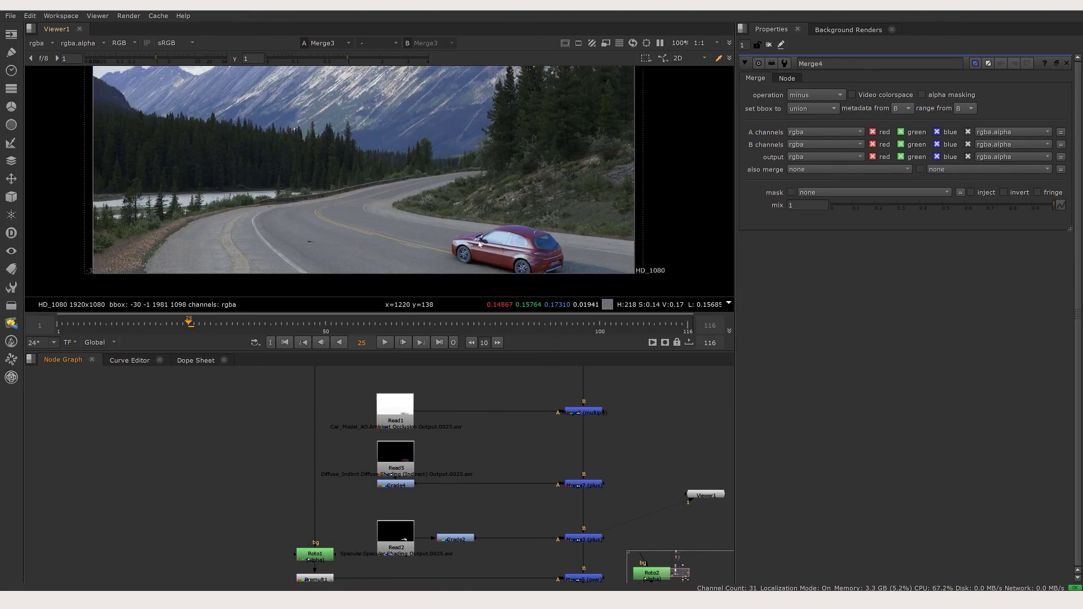
pyautogui.scroll(-3, 533, 240)
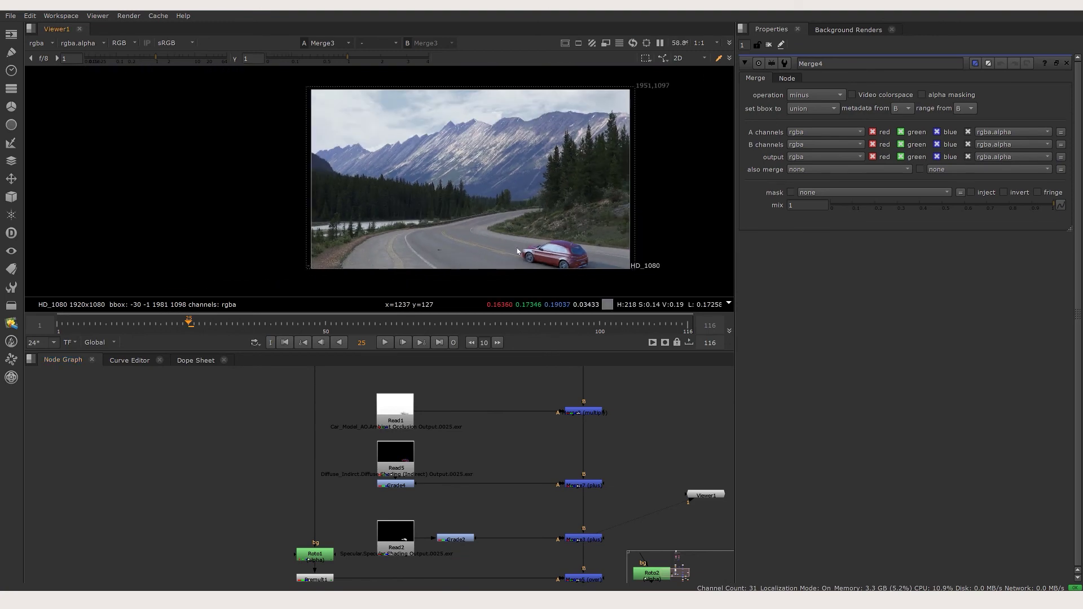
pyautogui.scroll(1, 511, 251)
pyautogui.scroll(2, 419, 497)
pyautogui.scroll(-2, 419, 497)
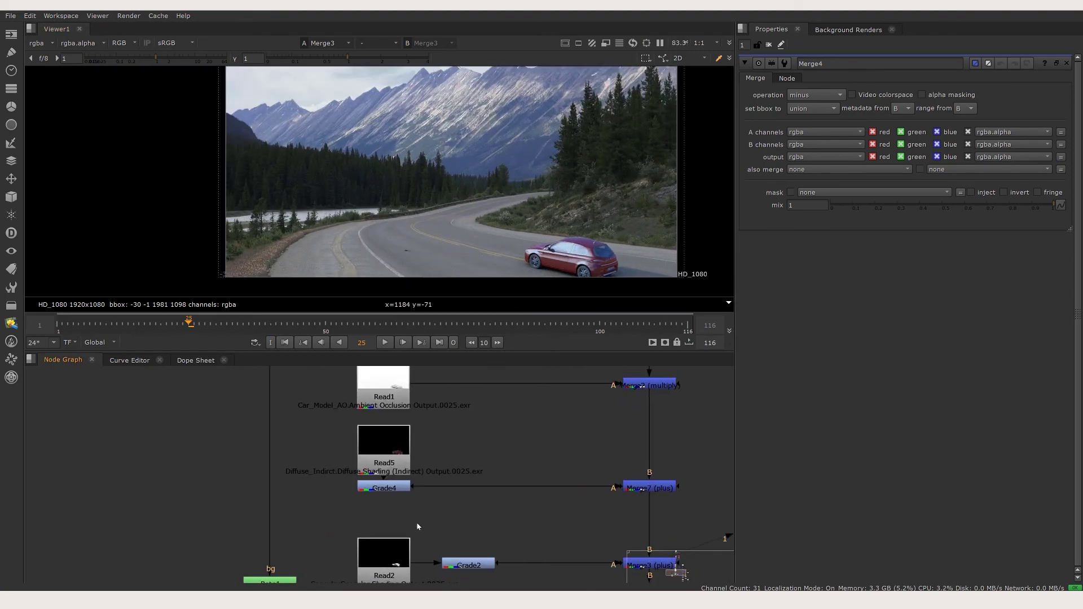
# - Compare the Grade2 specular output with the Merge3 (plus) result in the viewer
pyautogui.moveTo(632, 479); pyautogui.dragTo(580, 457, button='middle')
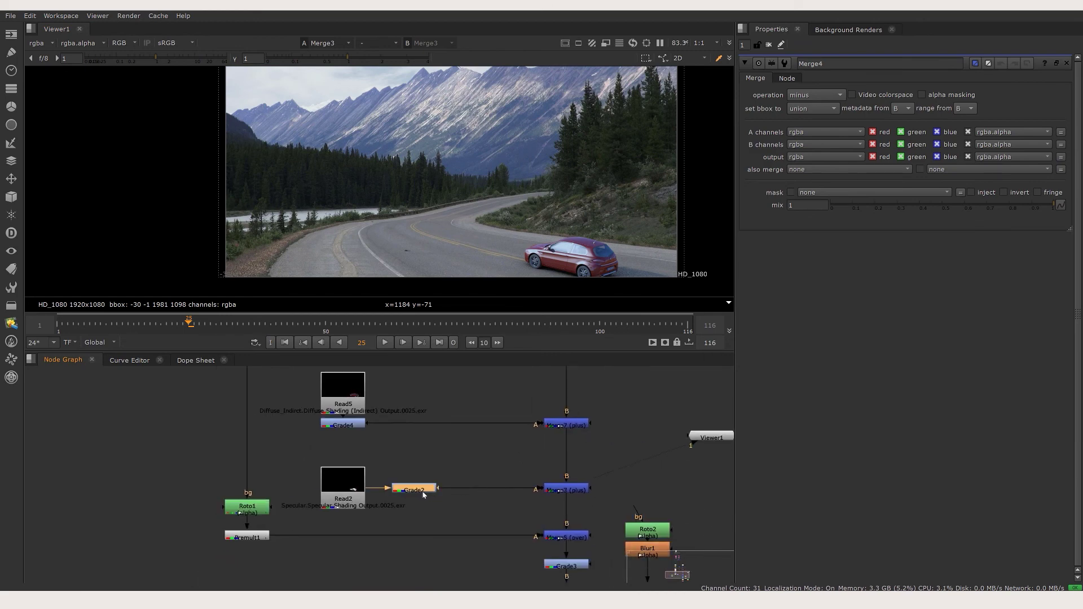
pyautogui.press('1')
pyautogui.click(550, 491)
pyautogui.press('1')
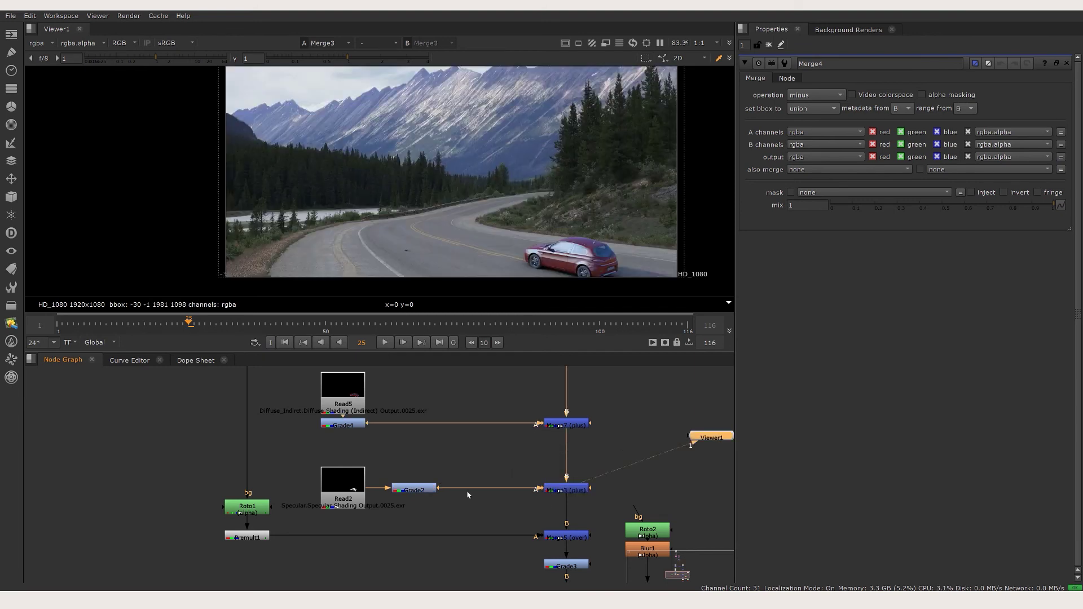
# - Raise the gain of the Grade2 node on the specular pass to 0.7
pyautogui.doubleClick(412, 490)
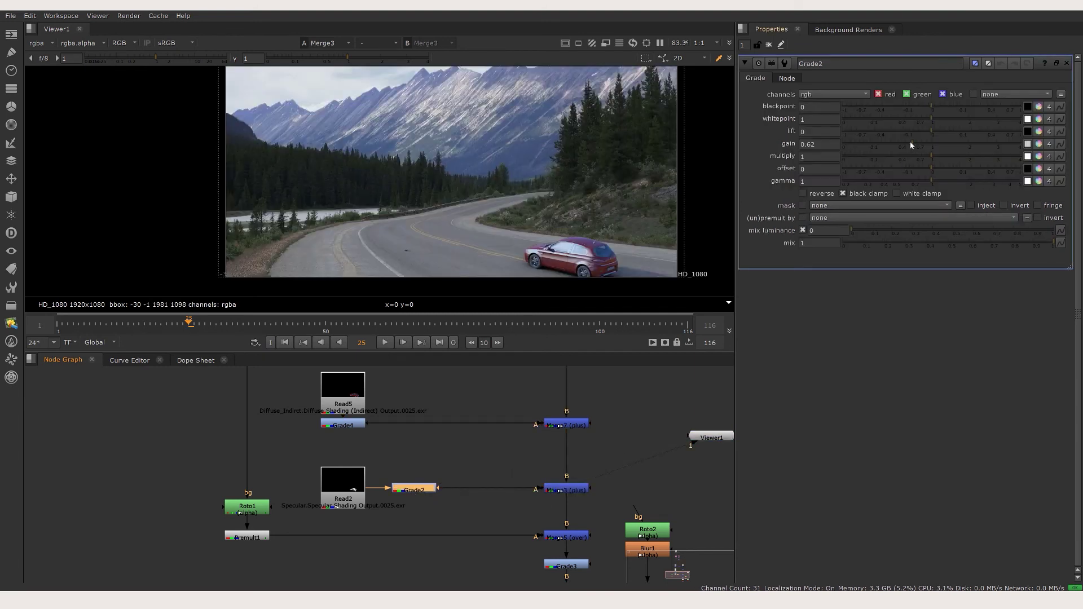
pyautogui.moveTo(915, 147)
pyautogui.mouseDown()
pyautogui.moveTo(956, 141)
pyautogui.moveTo(916, 145)
pyautogui.mouseUp()
pyautogui.moveTo(516, 489); pyautogui.dragTo(467, 487, button='middle')
pyautogui.scroll(-4, 468, 487)
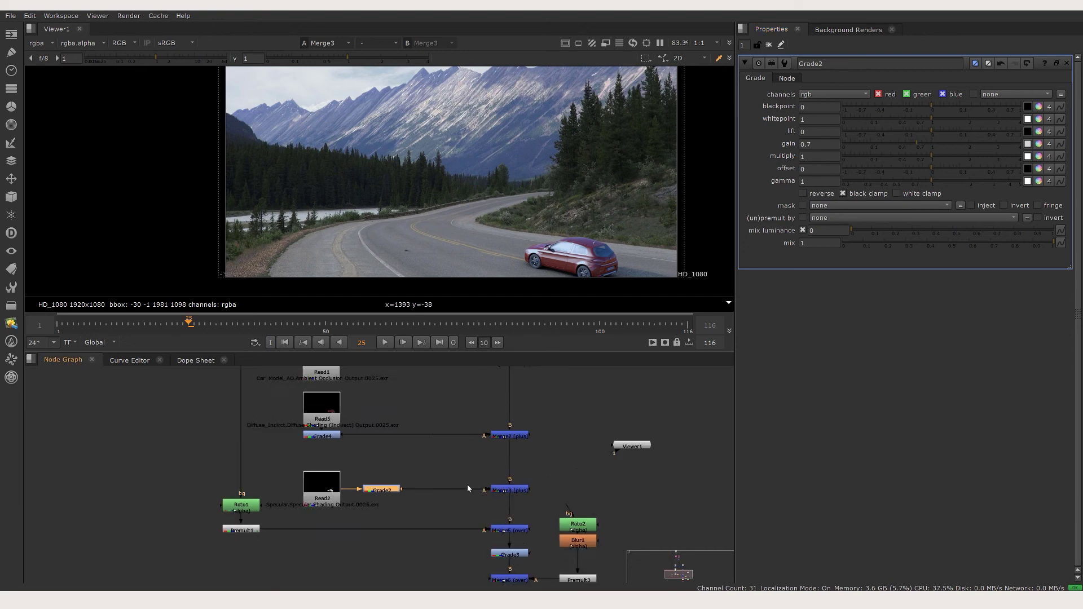
pyautogui.scroll(3, 437, 463)
pyautogui.moveTo(456, 413); pyautogui.dragTo(413, 420, button='middle')
pyautogui.moveTo(478, 519); pyautogui.dragTo(499, 472, button='middle')
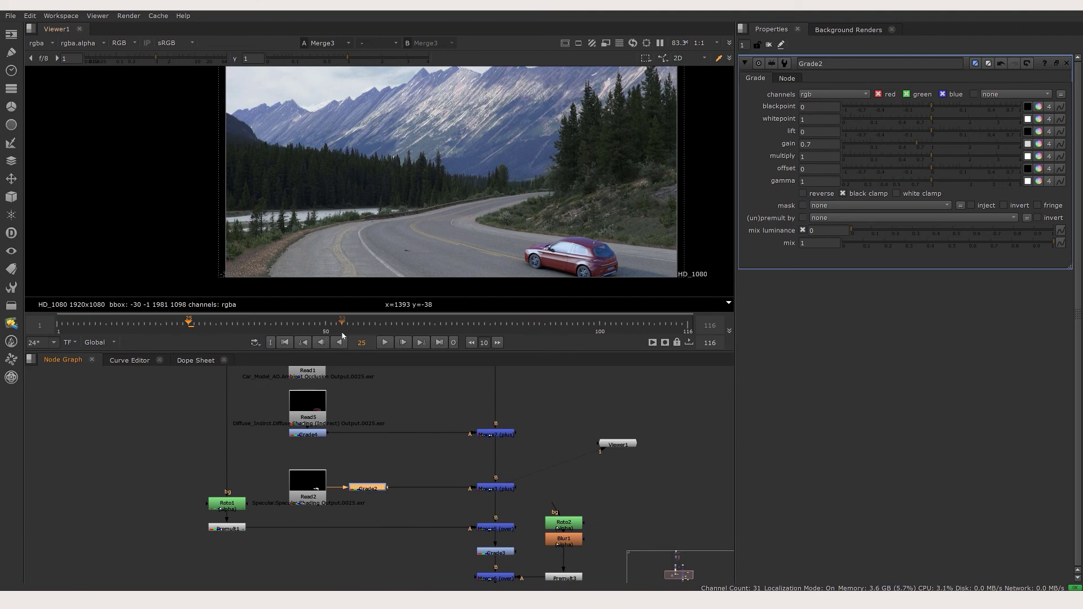
# - Go to frame 87 and view the Merge5 (over) result where the car passes behind the hillside
pyautogui.moveTo(342, 333); pyautogui.dragTo(529, 324)
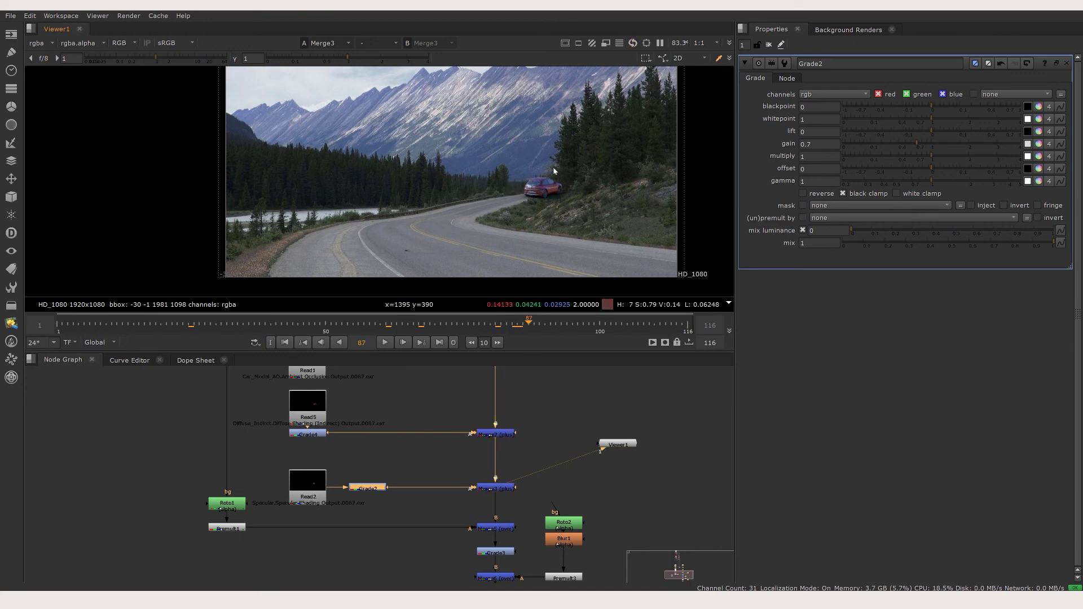
pyautogui.click(491, 529)
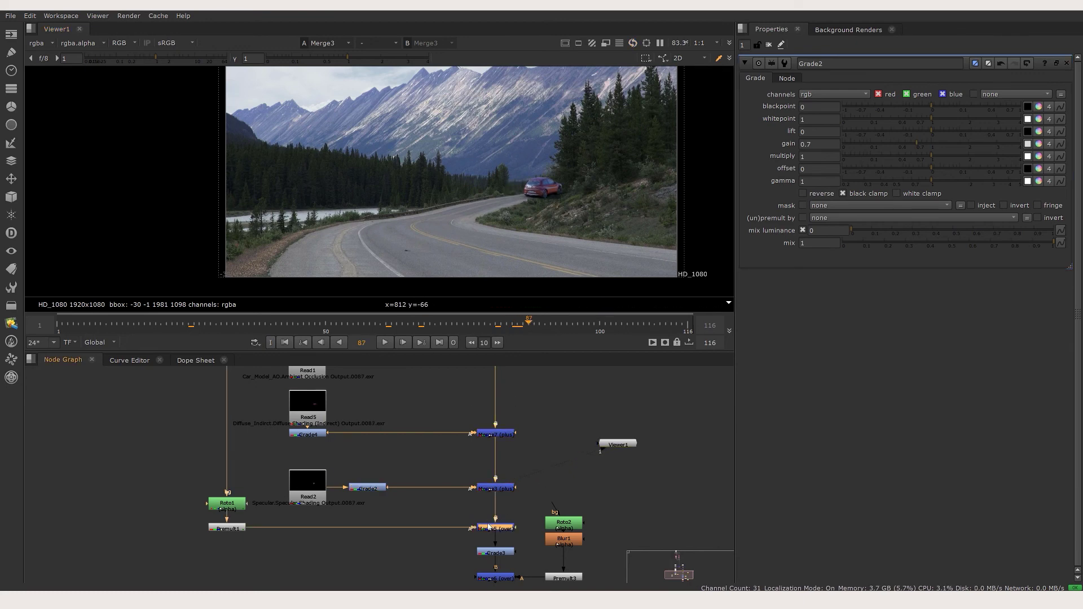
pyautogui.press('1')
pyautogui.moveTo(298, 436); pyautogui.dragTo(326, 497, button='middle')
pyautogui.scroll(-5, 324, 493)
pyautogui.moveTo(299, 409); pyautogui.dragTo(321, 582, button='middle')
pyautogui.scroll(4, 298, 460)
pyautogui.moveTo(297, 461); pyautogui.dragTo(314, 265, button='middle')
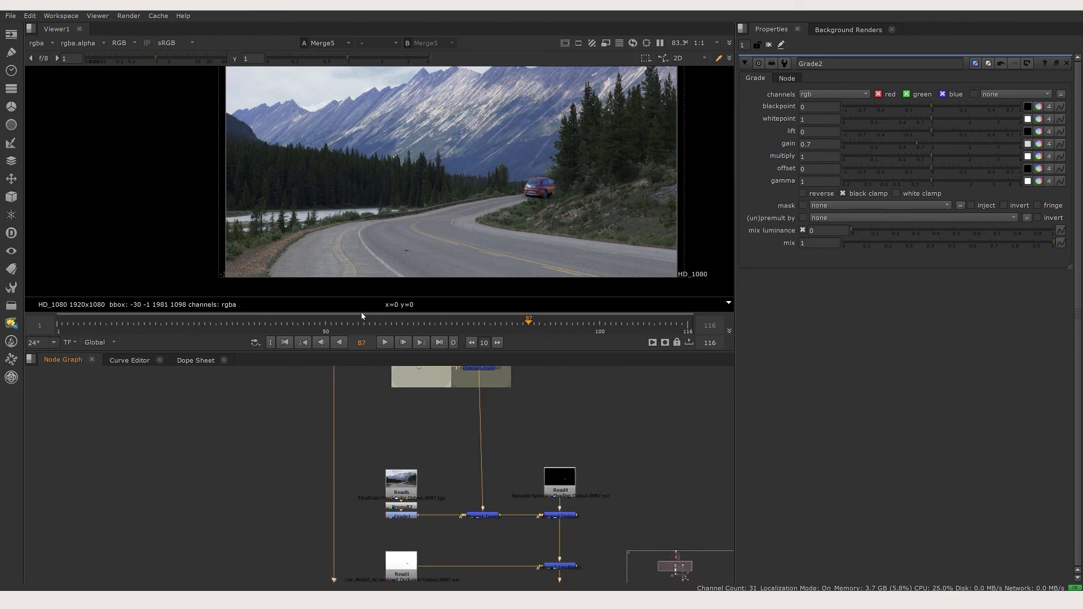
pyautogui.moveTo(304, 523); pyautogui.dragTo(319, 351, button='middle')
# - Open the Roto1 node's settings and compare its output with the source background image
pyautogui.doubleClick(359, 521)
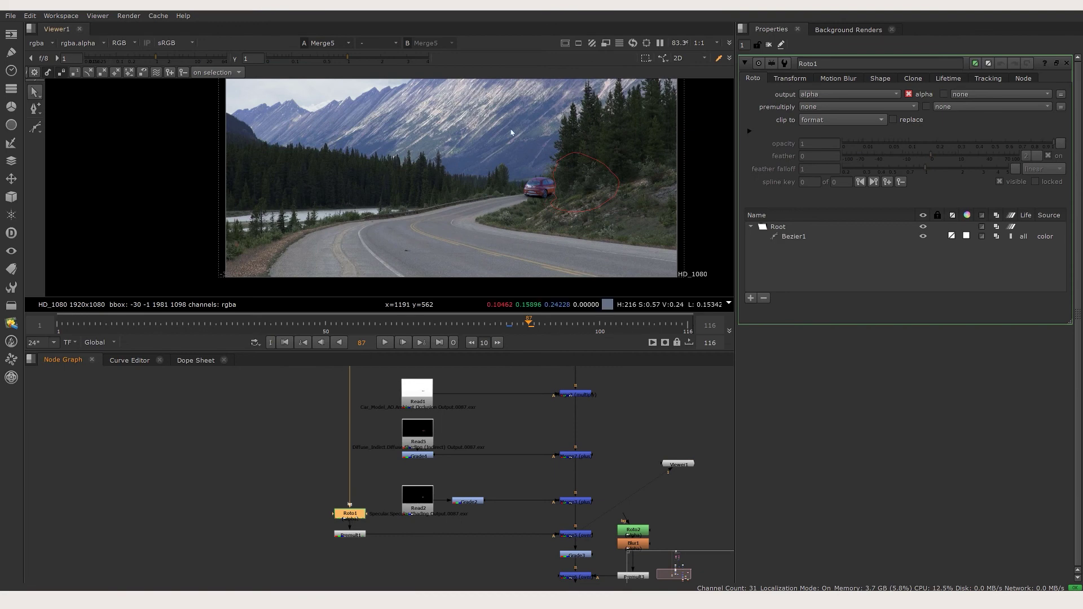
pyautogui.moveTo(346, 545); pyautogui.dragTo(355, 551, button='middle')
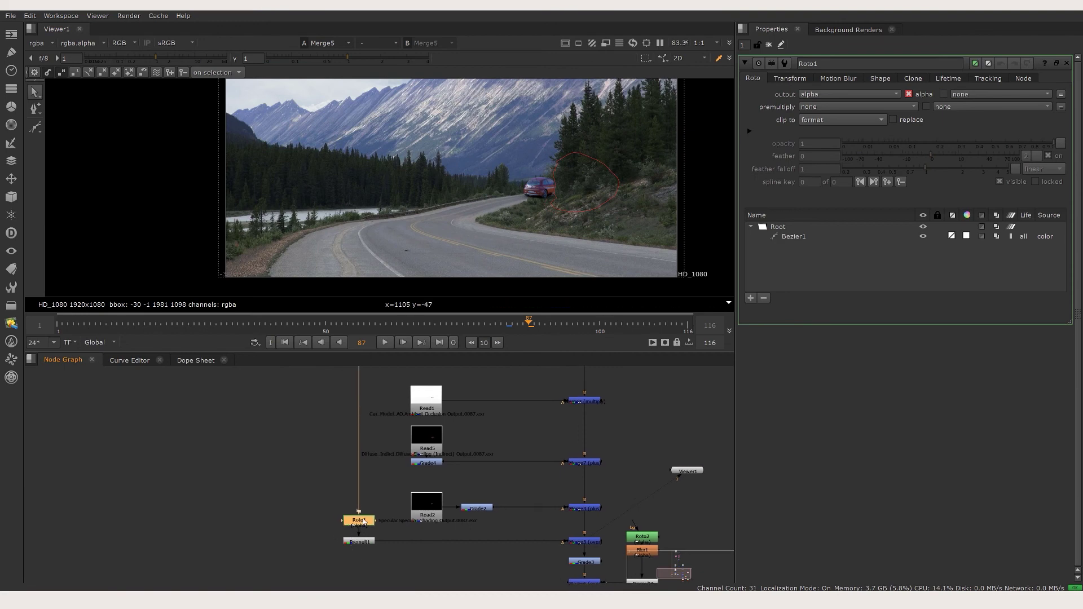
pyautogui.press('1')
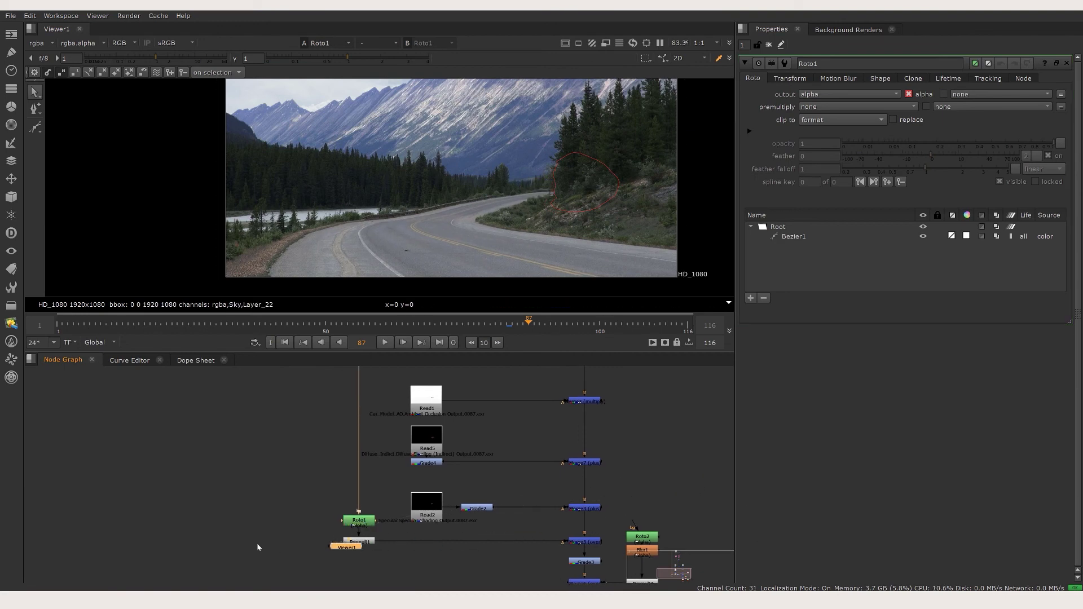
pyautogui.scroll(-5, 418, 468)
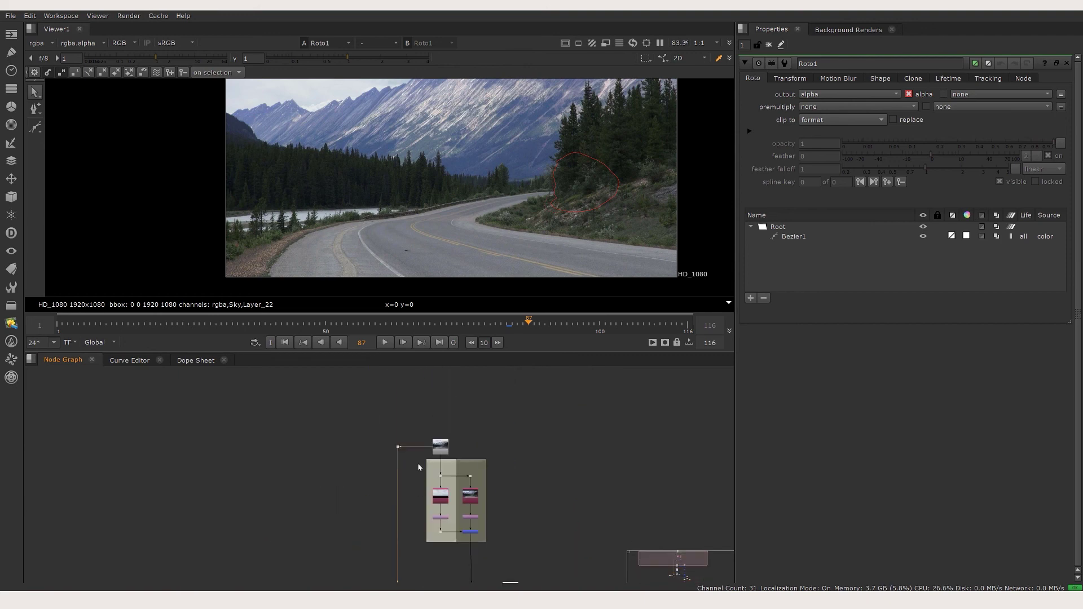
pyautogui.scroll(3, 419, 468)
pyautogui.click(446, 447)
pyautogui.press('1')
# - View the Premult1 output and inspect the edges of the cut-out hillside patch up close
pyautogui.moveTo(424, 560)
pyautogui.mouseDown(button='middle')
pyautogui.moveTo(492, 377)
pyautogui.moveTo(472, 381)
pyautogui.mouseUp(button='middle')
pyautogui.click(491, 457)
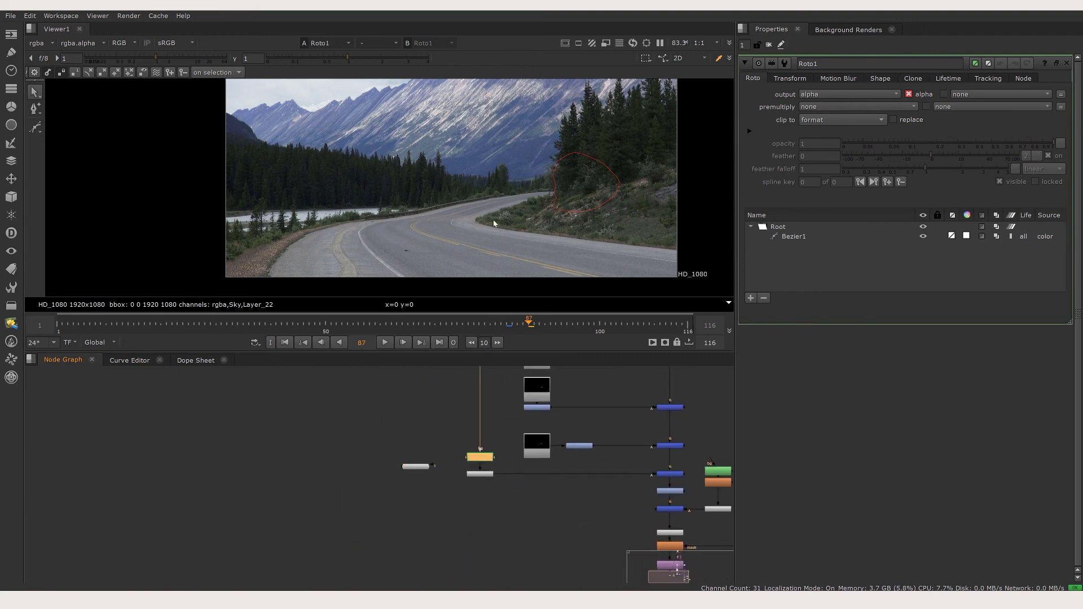
pyautogui.click(478, 477)
pyautogui.press('1')
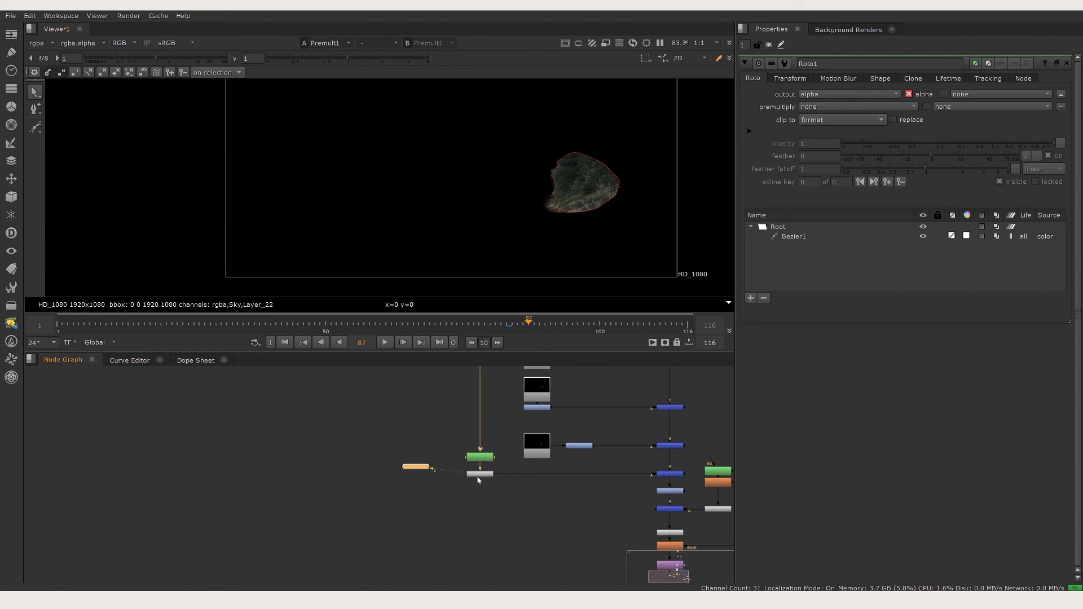
pyautogui.scroll(5, 571, 184)
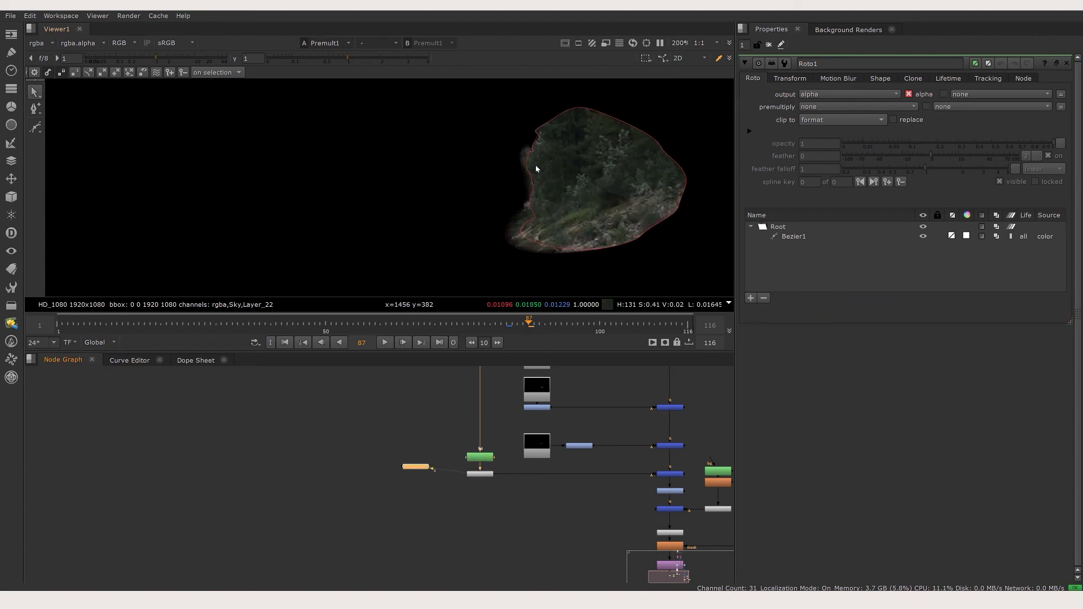
pyautogui.scroll(-2, 592, 448)
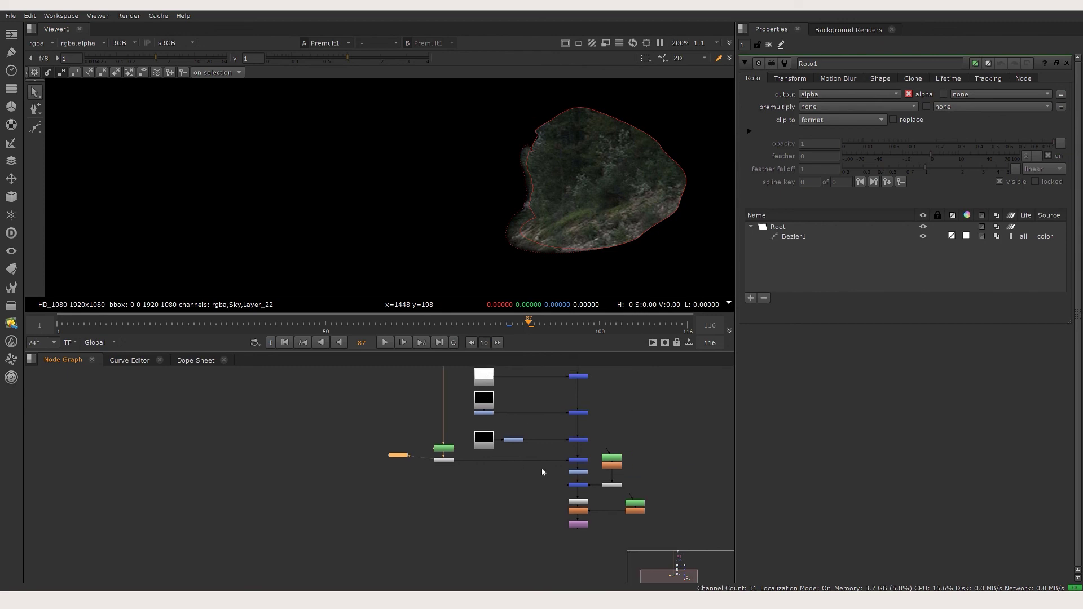
# - View the Merge5 (over) result with the full frame visible and move the Viewer node closer to the merge column
pyautogui.scroll(2, 542, 471)
pyautogui.click(608, 462)
pyautogui.press('1')
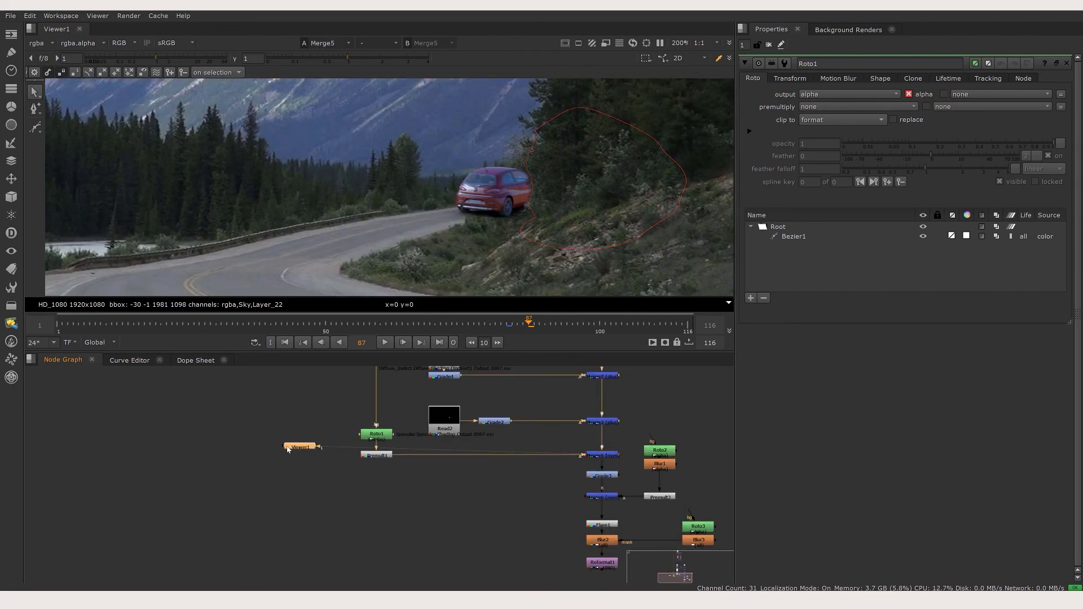
pyautogui.moveTo(299, 447); pyautogui.dragTo(474, 484)
pyautogui.scroll(-4, 521, 195)
pyautogui.scroll(1, 521, 195)
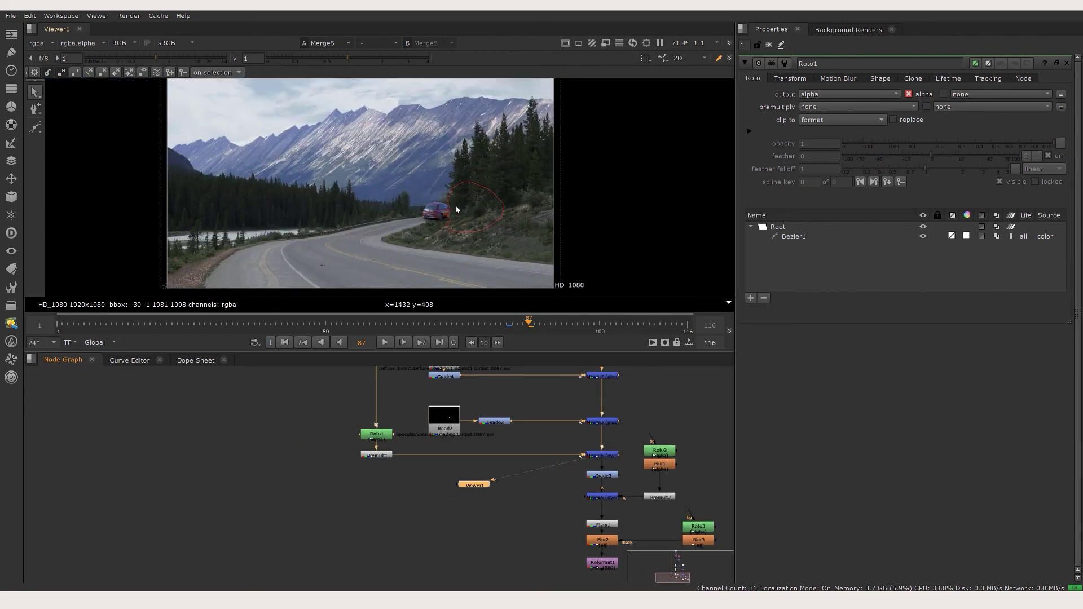
pyautogui.moveTo(609, 475); pyautogui.dragTo(573, 443, button='middle')
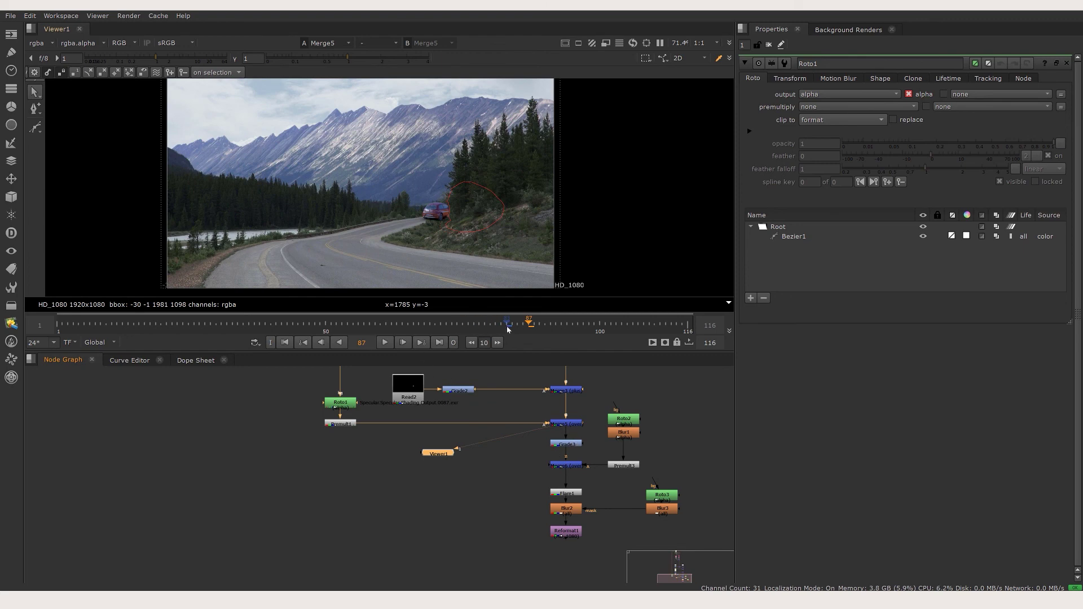
# - At frame 32, draw an ellipse in Roto2 spanning almost the whole image and invert the shape for the vignette
pyautogui.moveTo(509, 328); pyautogui.dragTo(462, 338)
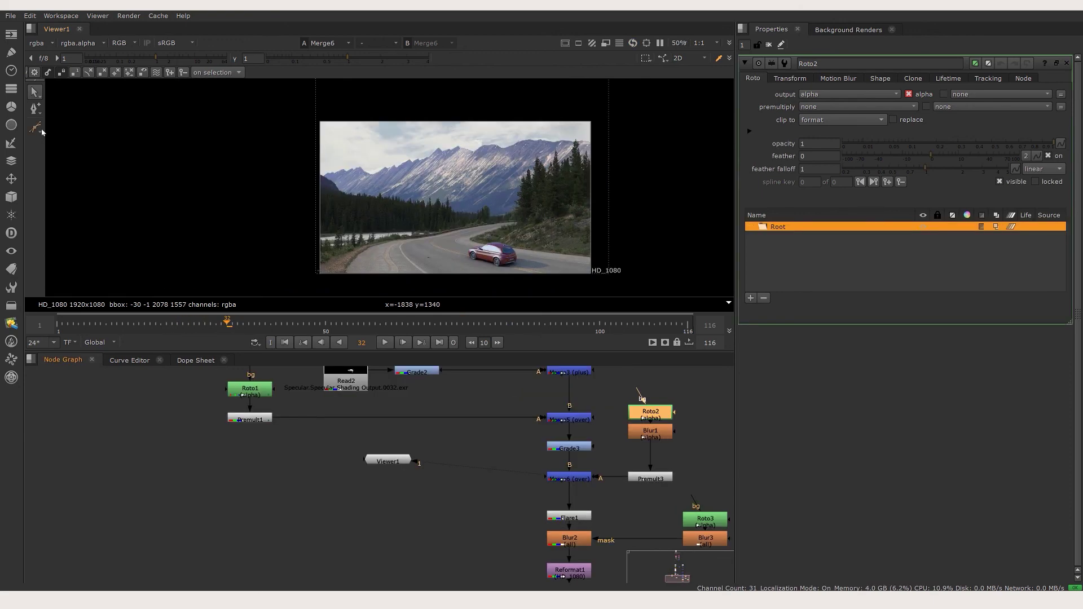
pyautogui.click(39, 129)
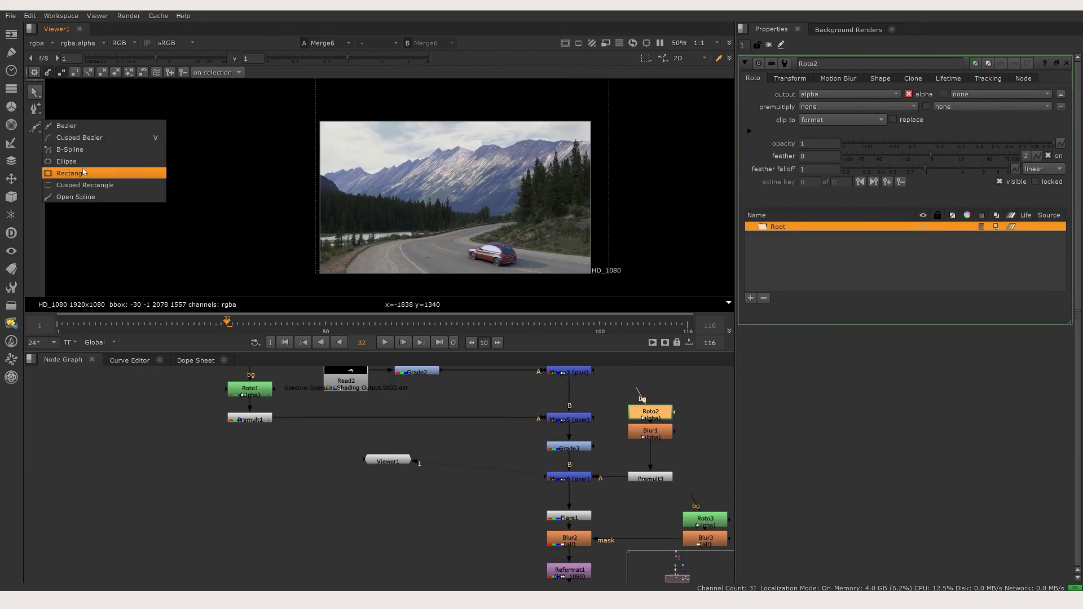
pyautogui.click(66, 161)
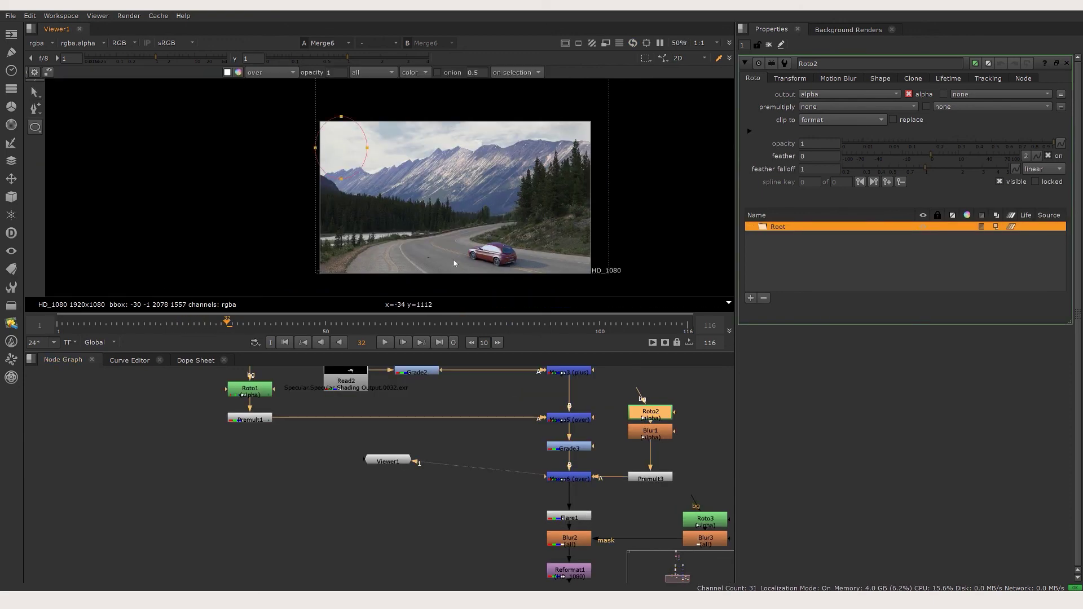
pyautogui.moveTo(455, 263); pyautogui.dragTo(594, 283)
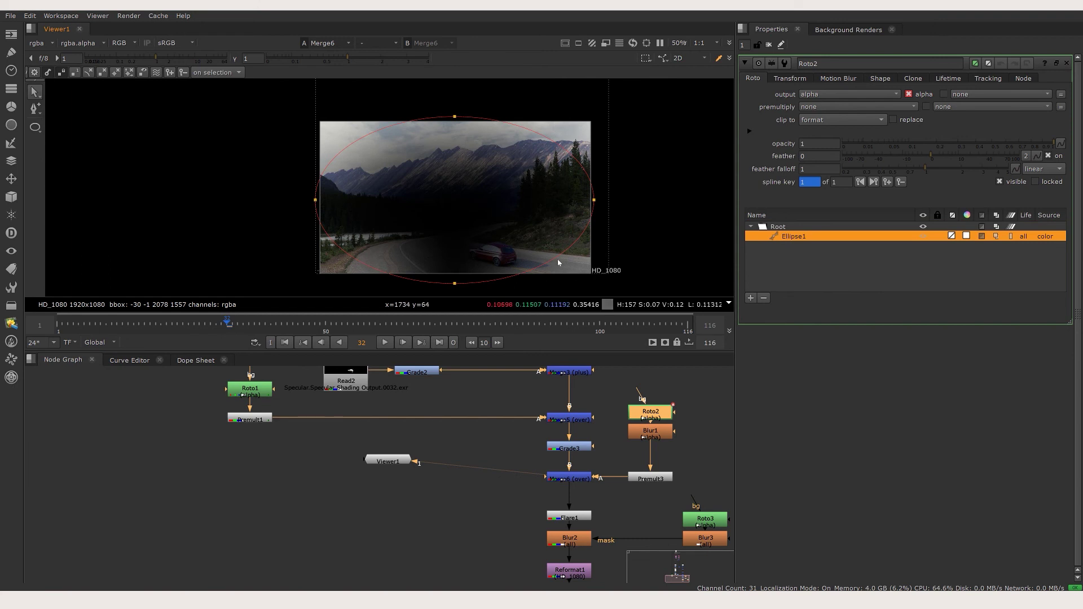
pyautogui.click(983, 237)
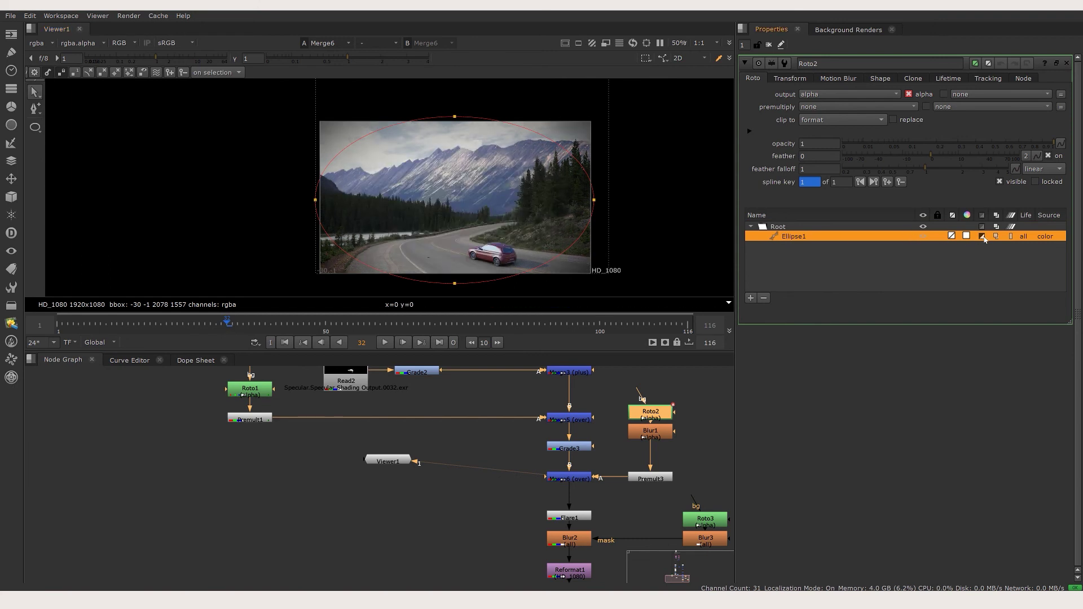
# - Replace the Blur1 node below Roto2 with a new Blur node and view the Merge6 (over) result
pyautogui.click(669, 435)
pyautogui.press('1')
pyautogui.doubleClick(669, 435)
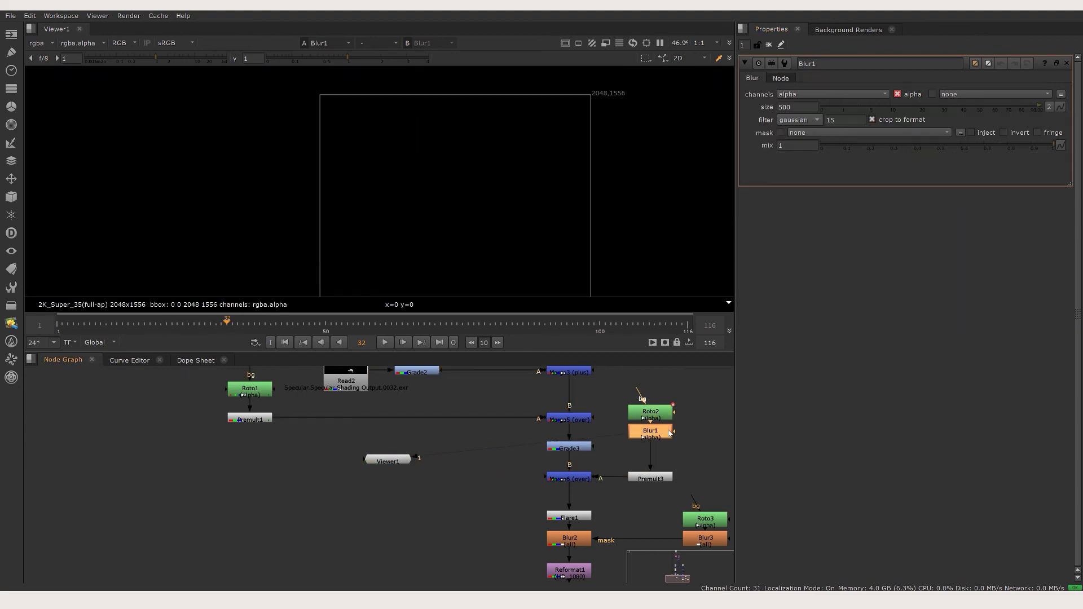
pyautogui.press('Delete')
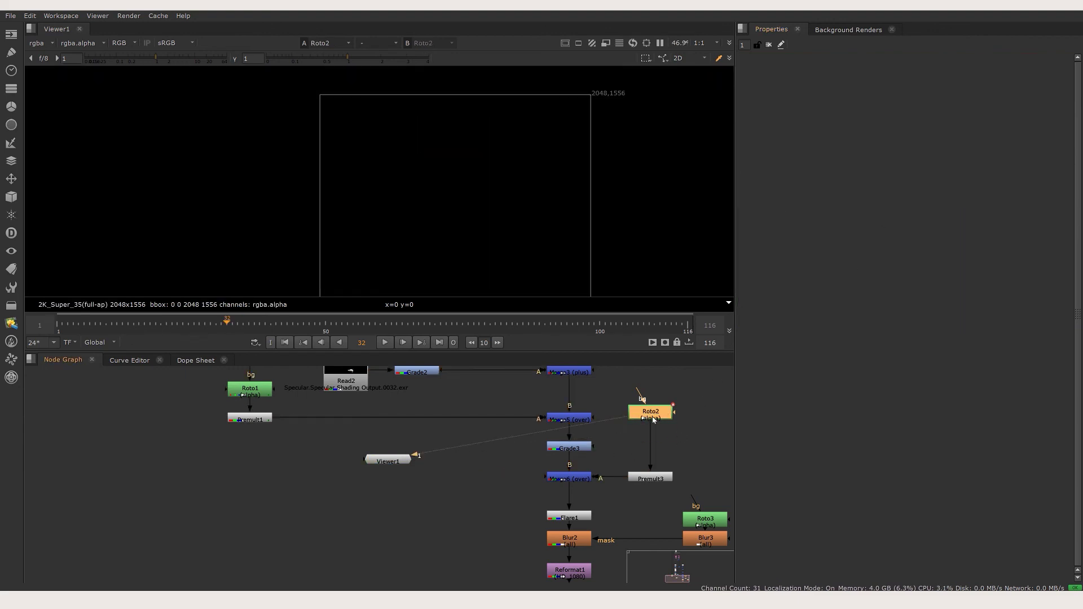
pyautogui.press('b')
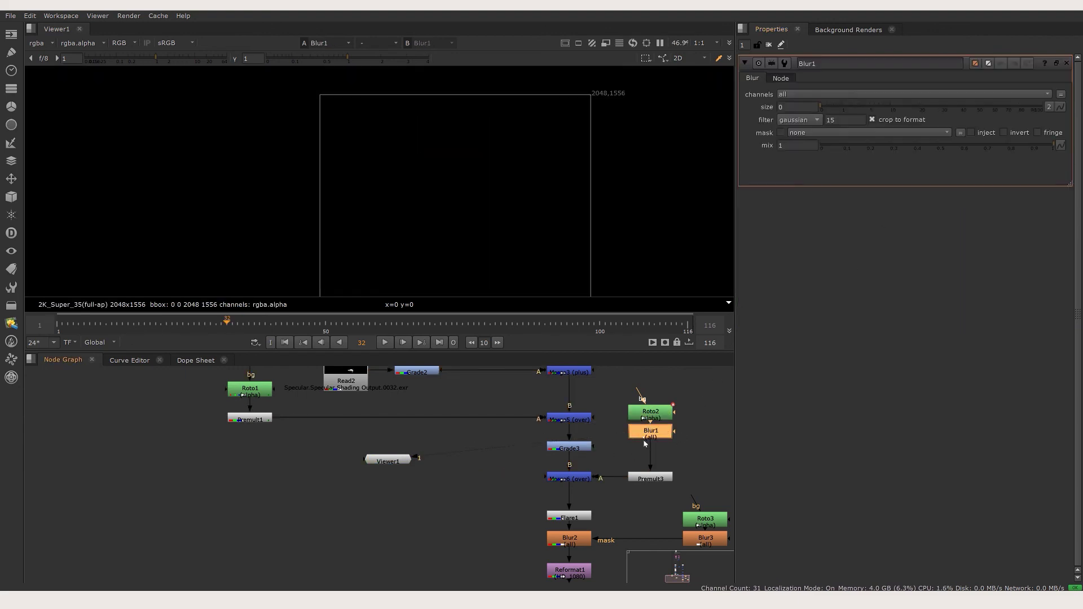
pyautogui.click(576, 476)
pyautogui.press('1')
pyautogui.click(653, 436)
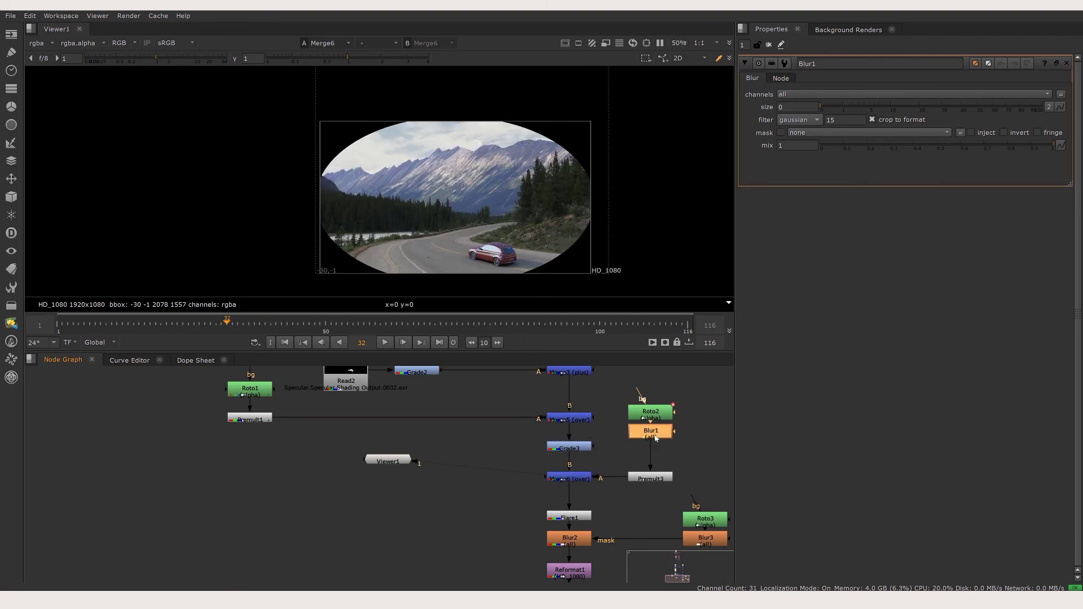
# - Set the size of the vignette's new Blur1 node to 600
pyautogui.click(799, 107)
pyautogui.write('100')
pyautogui.press('Return')
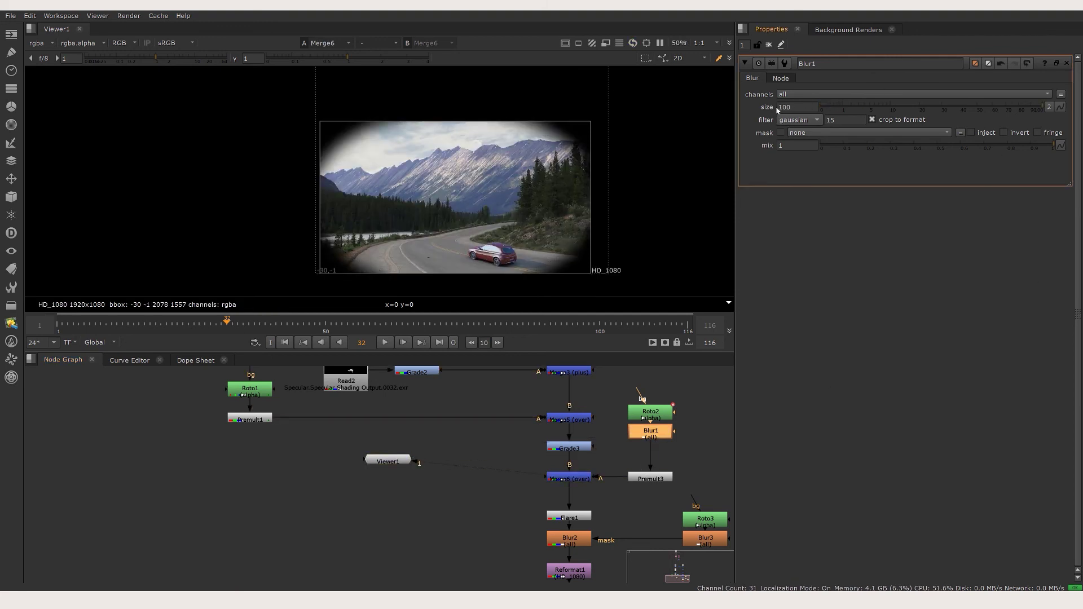
pyautogui.press('Up')
pyautogui.press('Up')
pyautogui.press('Up')
pyautogui.press('Up')
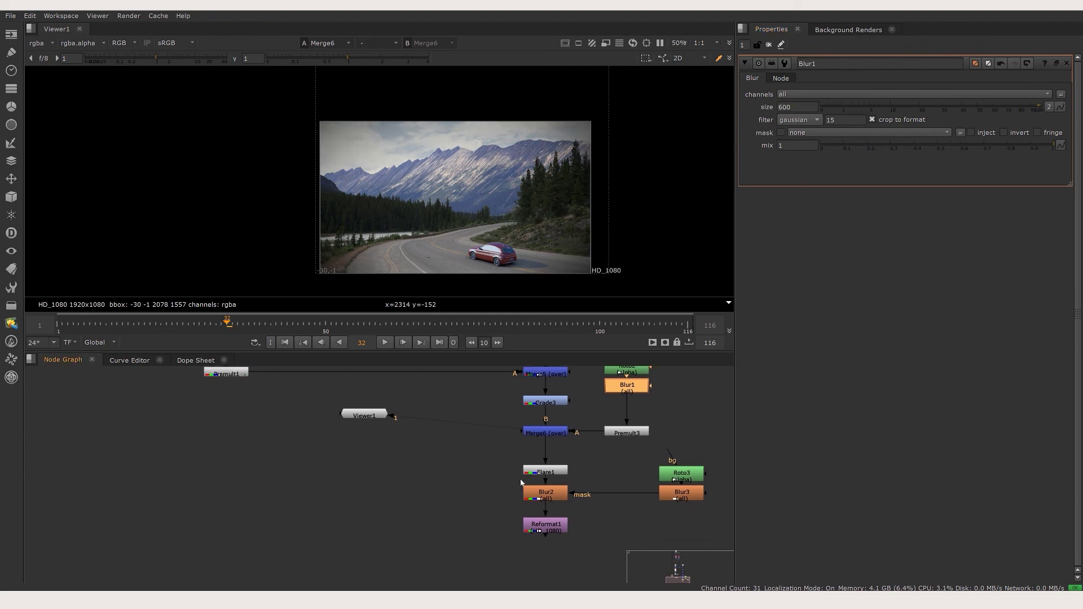
# - View the Flare1 output and add a new Roto node placed to the side below Premult3
pyautogui.doubleClick(569, 517)
pyautogui.press('1')
pyautogui.press('Tab')
pyautogui.write('roto')
pyautogui.press('Return')
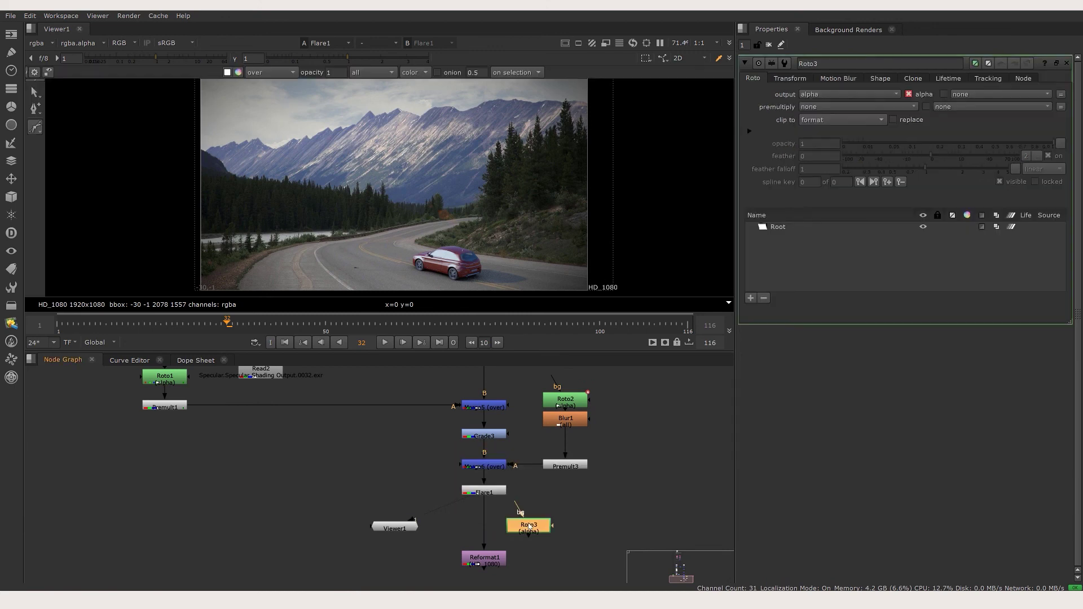
pyautogui.moveTo(512, 528); pyautogui.dragTo(578, 511)
pyautogui.scroll(-2, 465, 188)
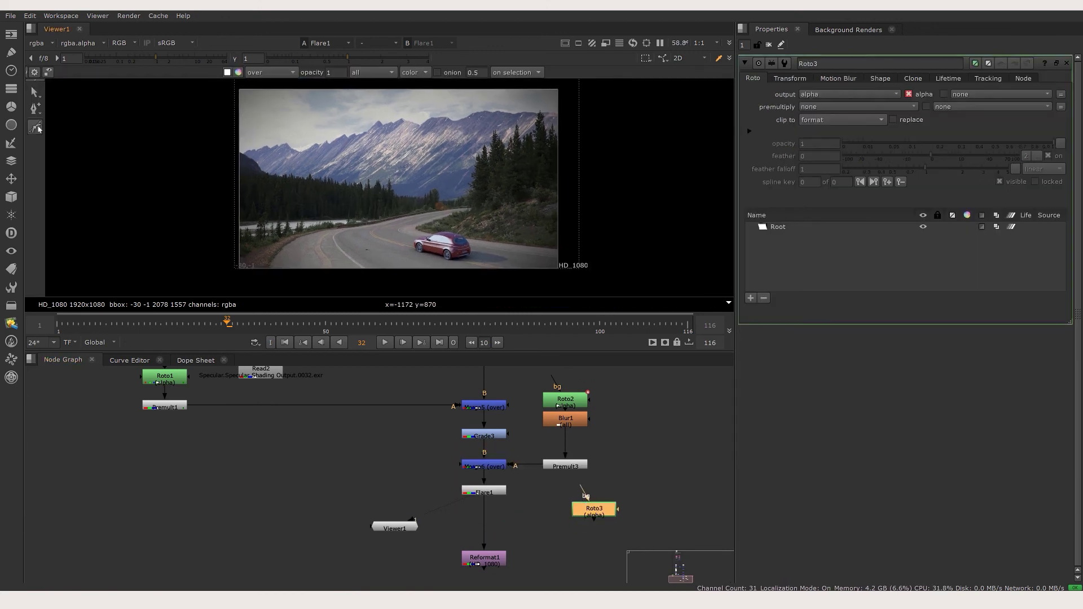
# - Draw a large ellipse around the car and mountains in Roto3, reshape its upper and left points, and move the node closer to Flare1
pyautogui.click(38, 129)
pyautogui.click(74, 163)
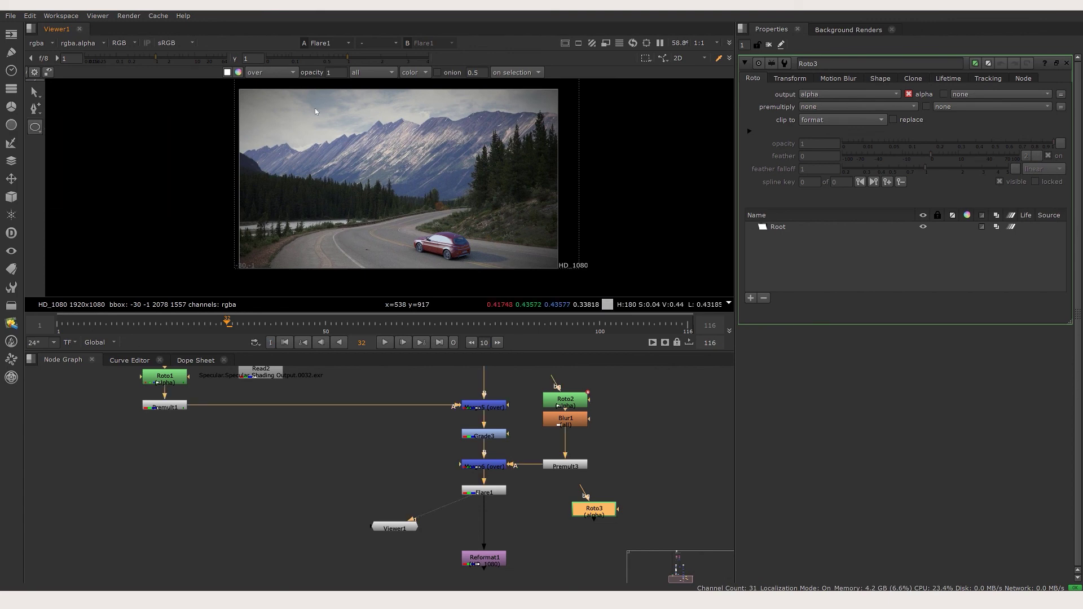
pyautogui.moveTo(567, 270); pyautogui.dragTo(579, 289)
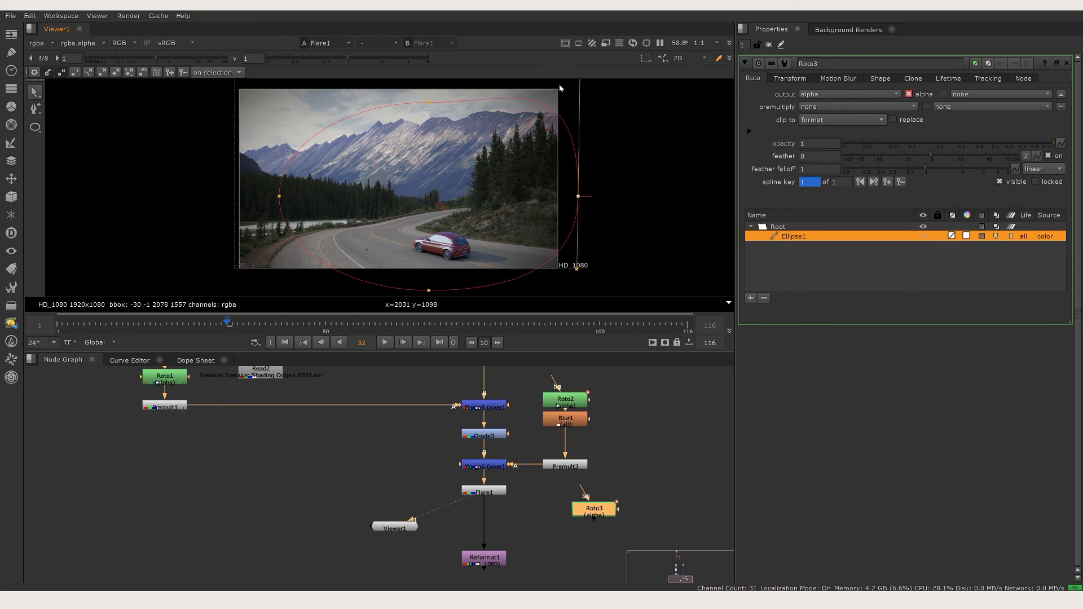
pyautogui.moveTo(434, 103); pyautogui.dragTo(425, 97)
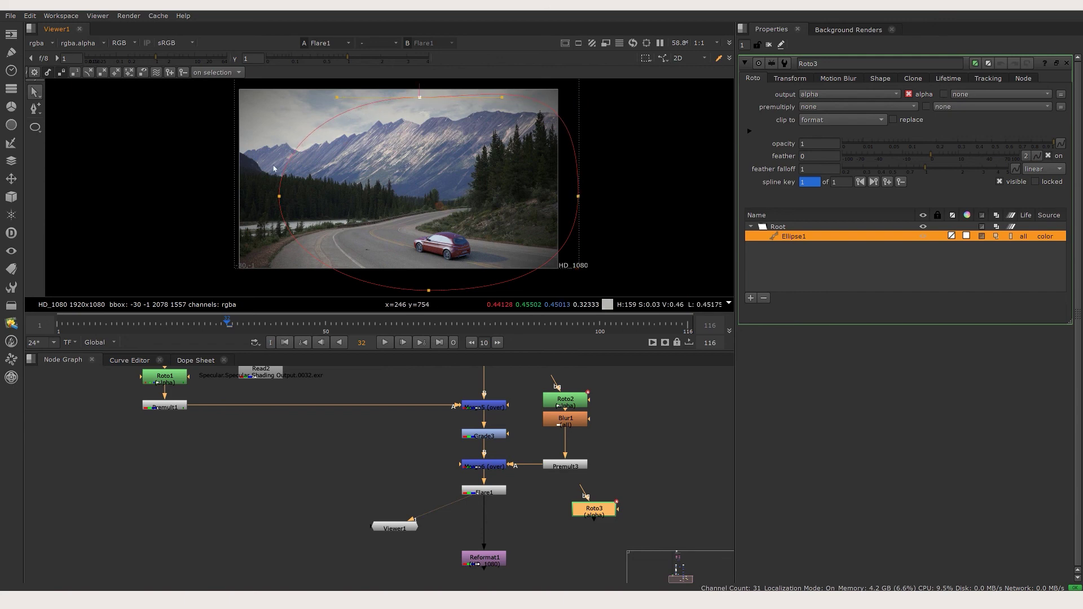
pyautogui.moveTo(281, 198); pyautogui.dragTo(303, 190)
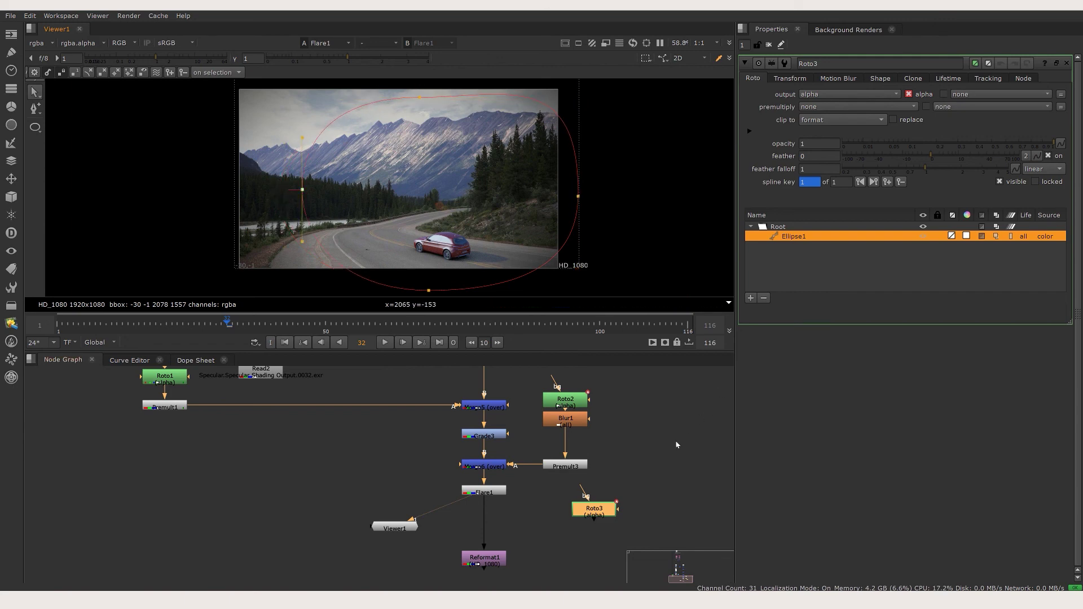
pyautogui.moveTo(603, 547); pyautogui.dragTo(623, 483, button='middle')
pyautogui.moveTo(615, 446); pyautogui.dragTo(627, 431)
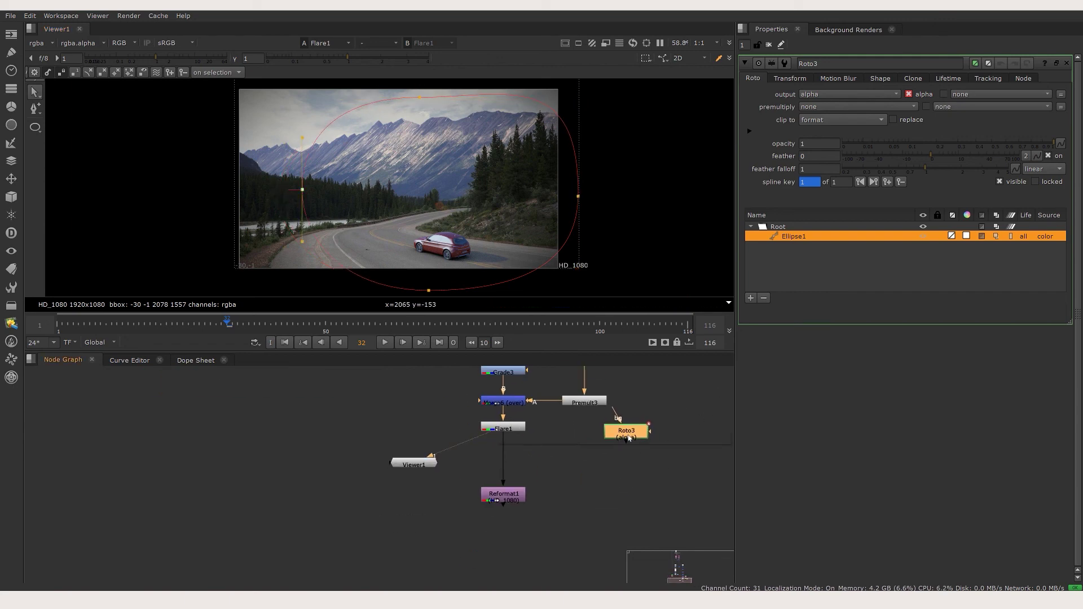
# - Add a new Blur node, insert it between Flare1 and Reformat1, and view its output
pyautogui.press('Tab')
pyautogui.write('blur')
pyautogui.press('Return')
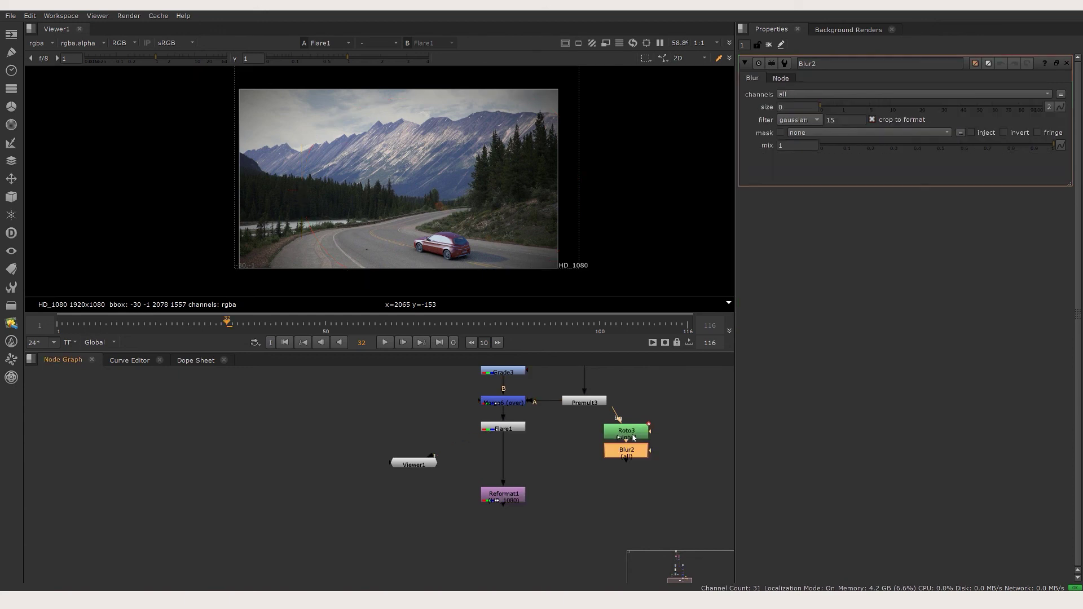
pyautogui.moveTo(622, 459); pyautogui.dragTo(505, 457)
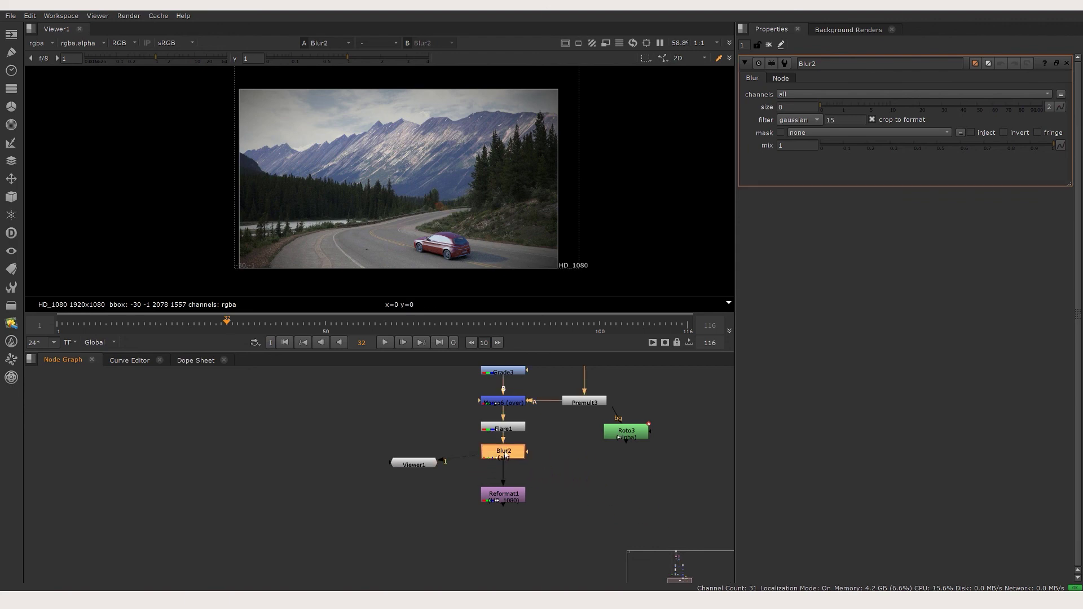
# - Set Blur2's size to 13.4 and mask it with Roto3, inverting the Ellipse1 shape so only the frame's edges blur
pyautogui.moveTo(843, 105); pyautogui.dragTo(901, 107)
pyautogui.moveTo(529, 453); pyautogui.dragTo(621, 455)
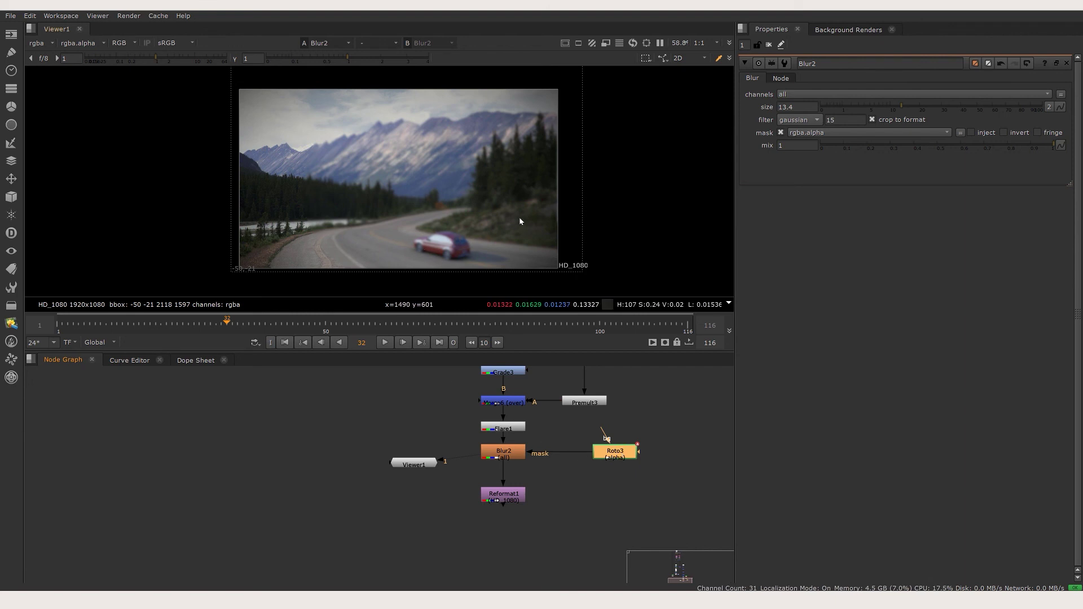
pyautogui.doubleClick(614, 459)
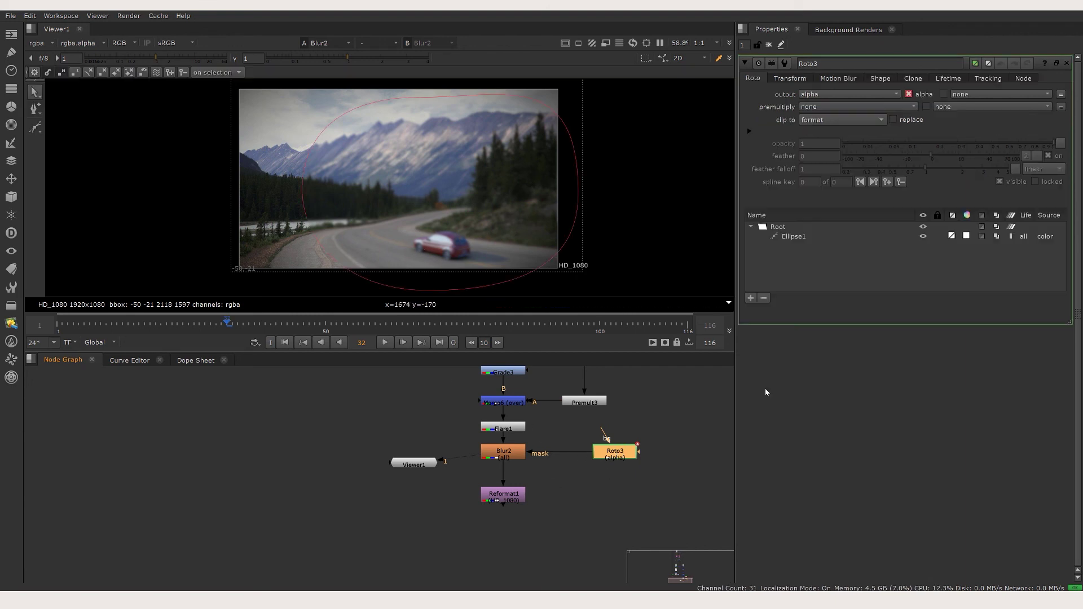
pyautogui.click(980, 237)
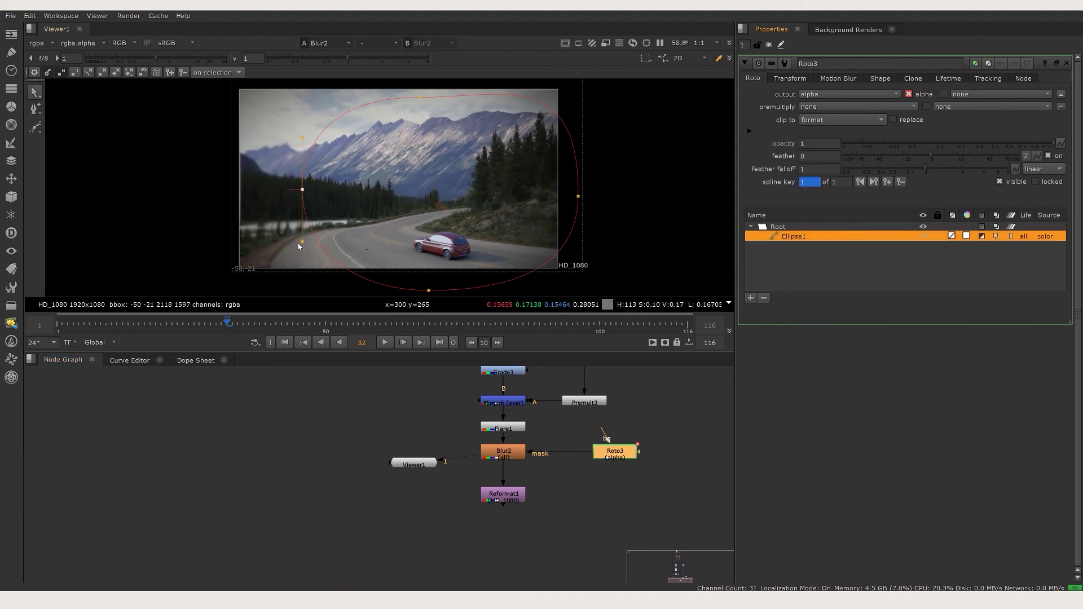
# - Add a Blur node below Roto3 in the mask branch and raise its size strongly to soften the mask edge
pyautogui.moveTo(606, 453); pyautogui.dragTo(613, 446)
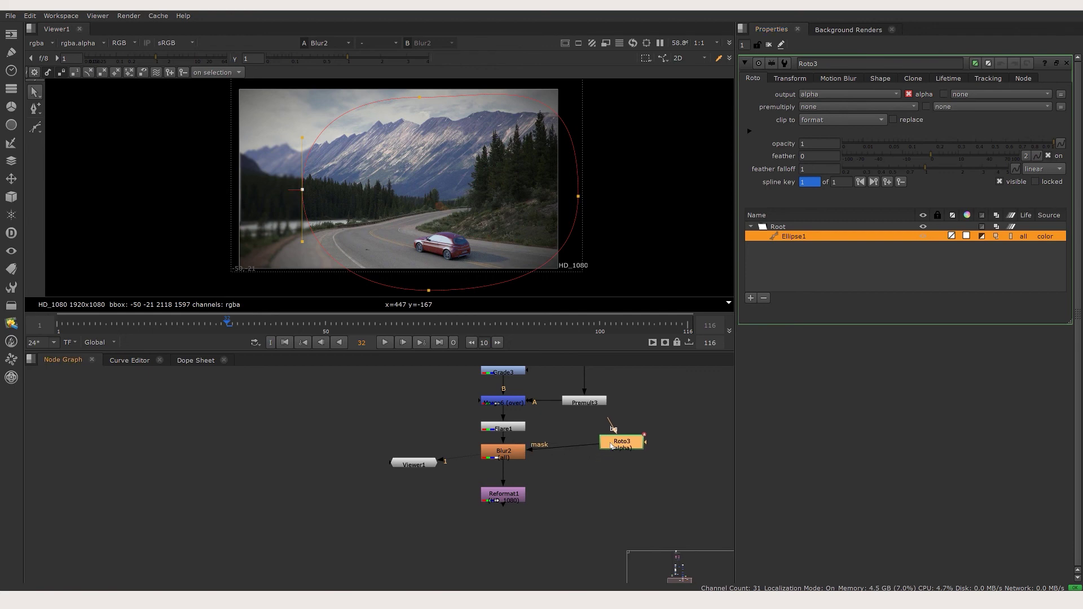
pyautogui.press('b')
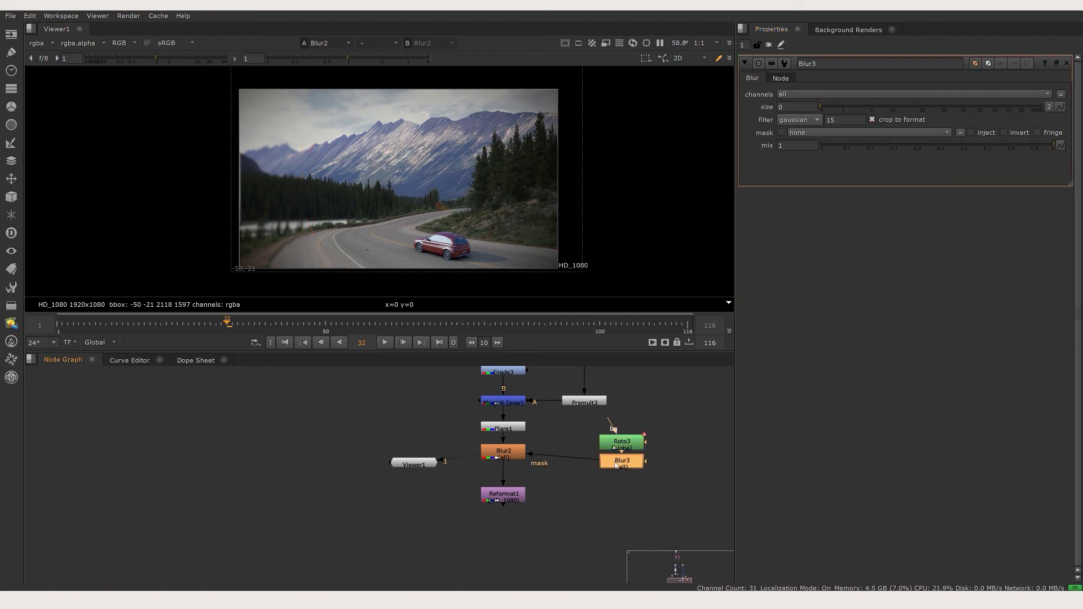
pyautogui.moveTo(845, 103); pyautogui.dragTo(1076, 111)
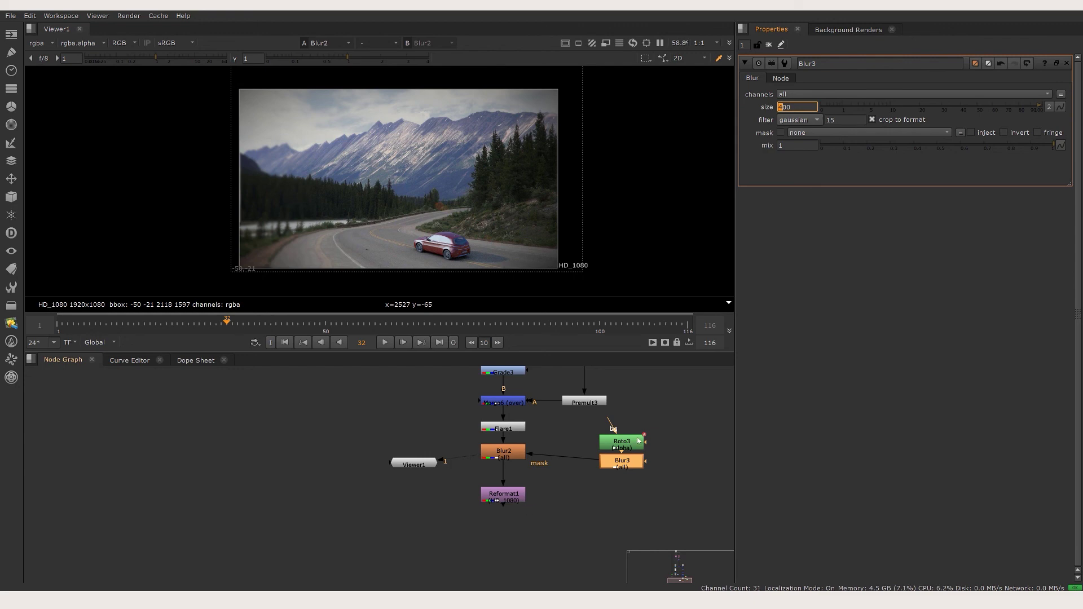
# - Reshape the Roto3 ellipse by moving its left point slightly inward and down and its top point slightly up
pyautogui.doubleClick(621, 443)
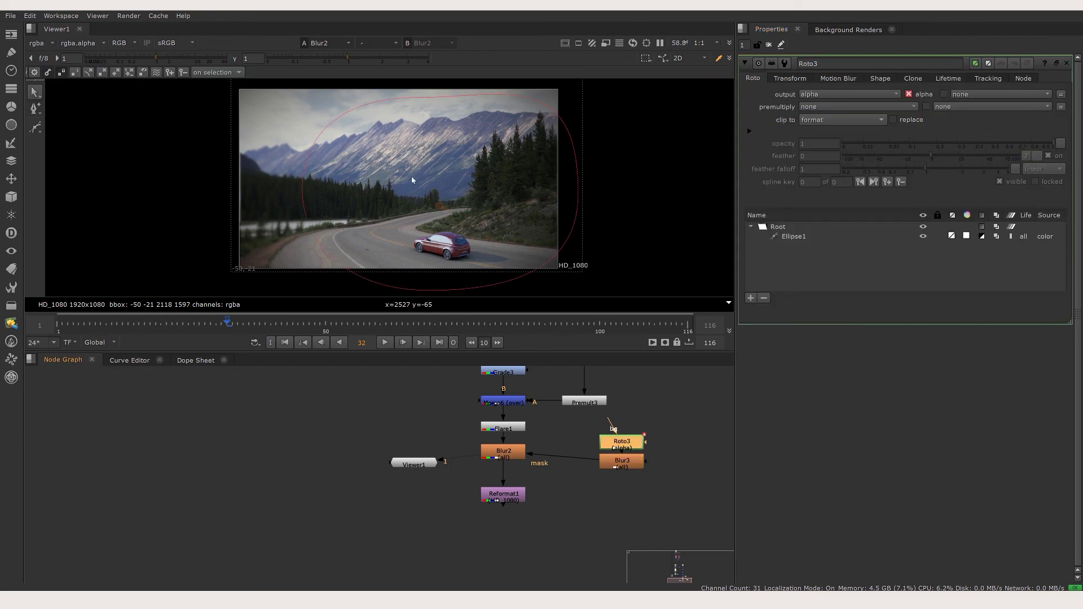
pyautogui.click(303, 190)
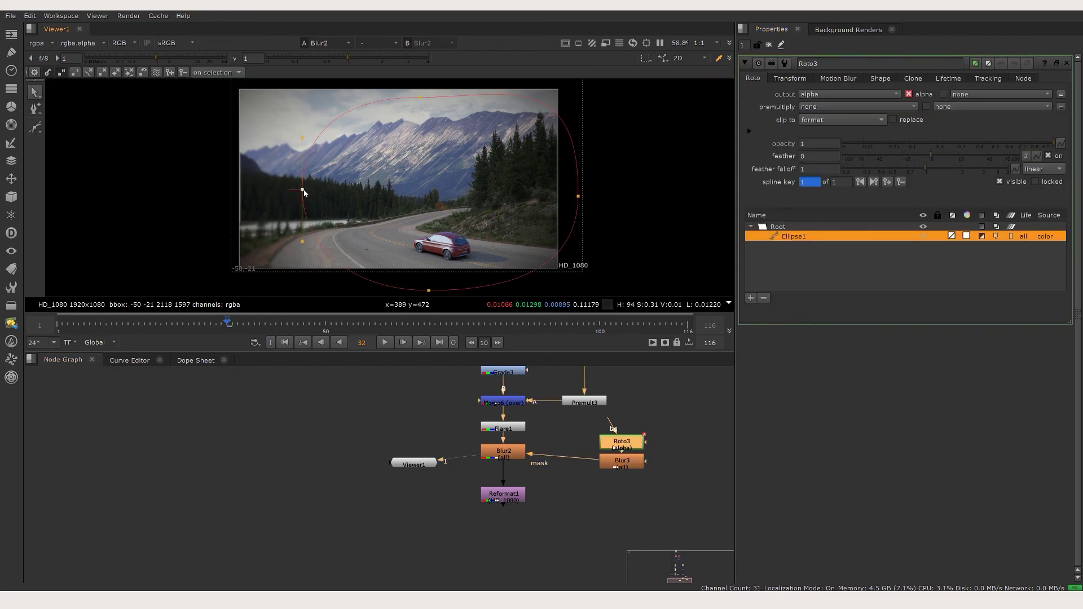
pyautogui.moveTo(302, 191); pyautogui.dragTo(314, 201)
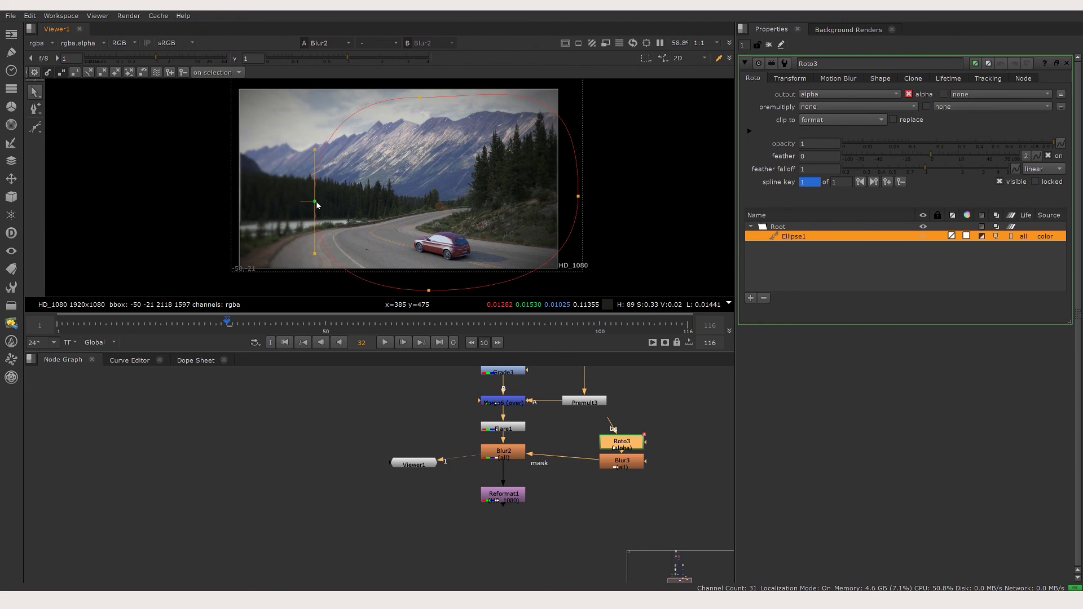
pyautogui.click(420, 97)
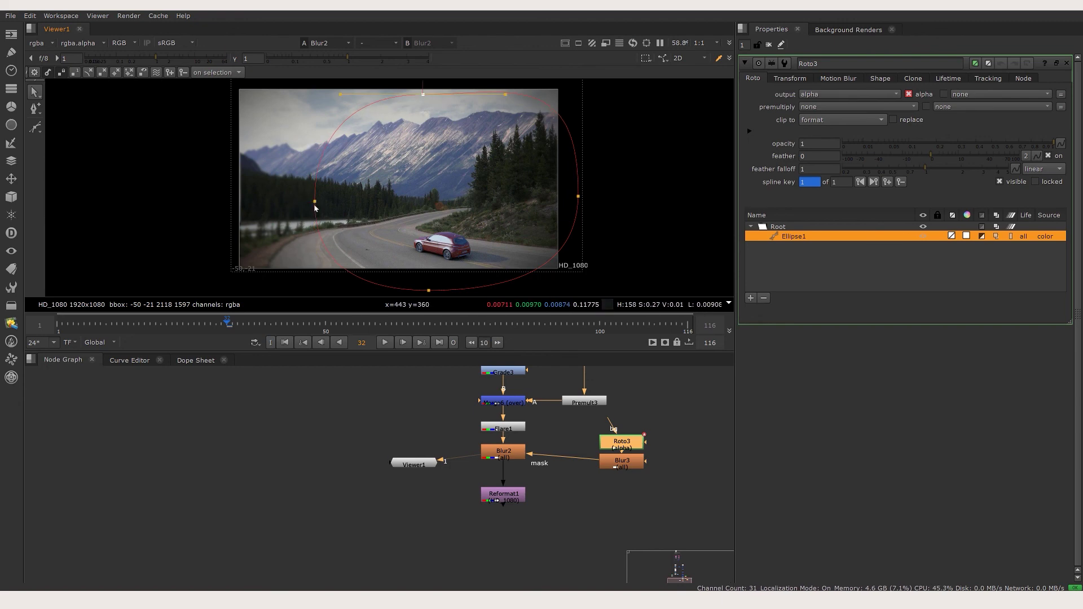
# - View the Reformat1 output, place the Viewer1 node below it, and open Reformat1's properties
pyautogui.click(500, 499)
pyautogui.press('1')
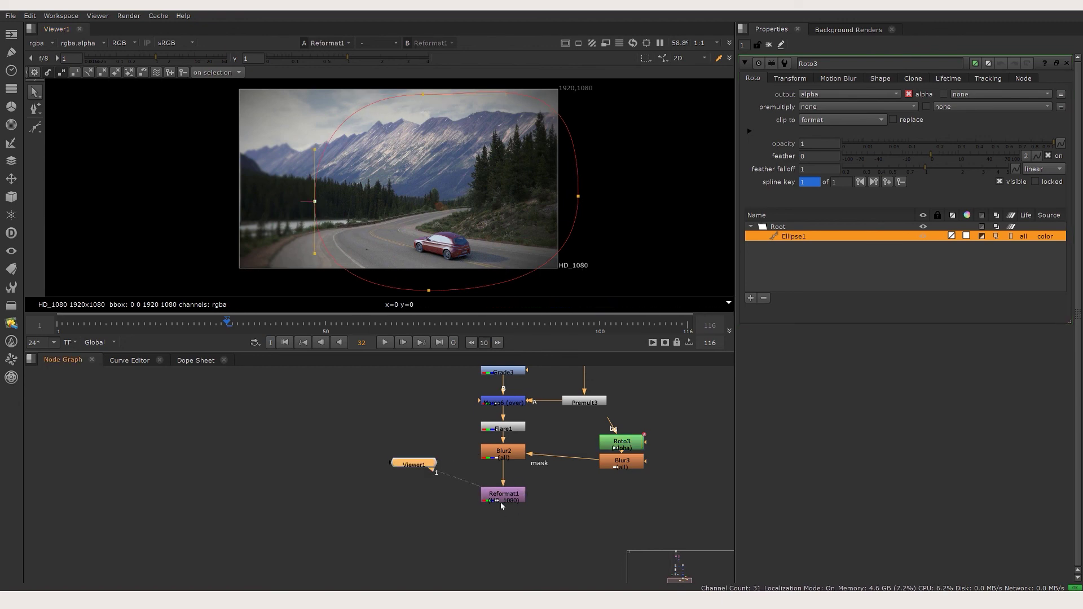
pyautogui.moveTo(399, 467); pyautogui.dragTo(423, 481)
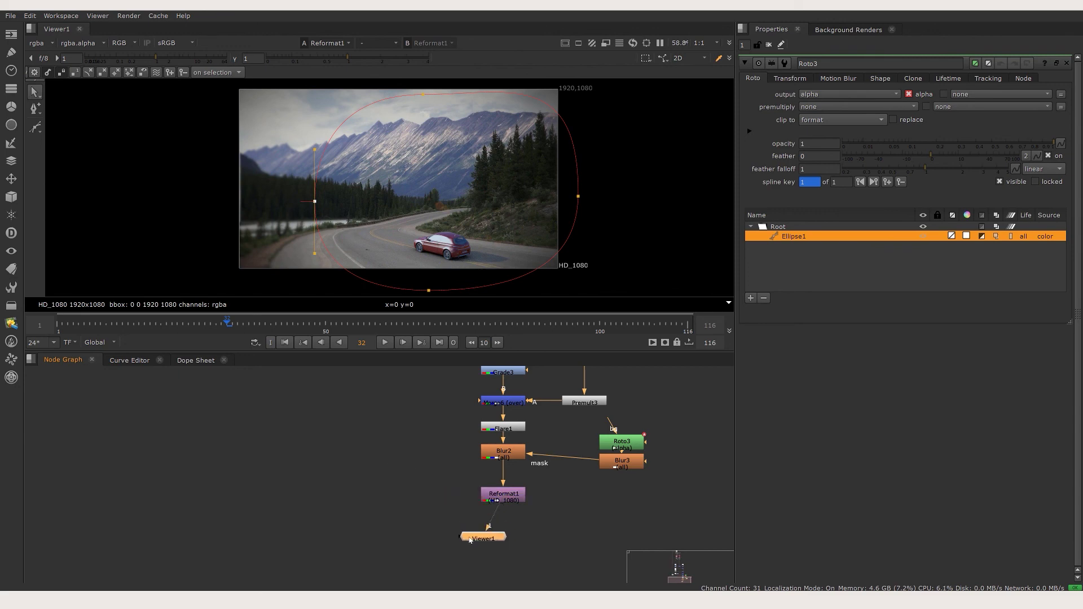
pyautogui.scroll(2, 470, 540)
pyautogui.scroll(-1, 454, 181)
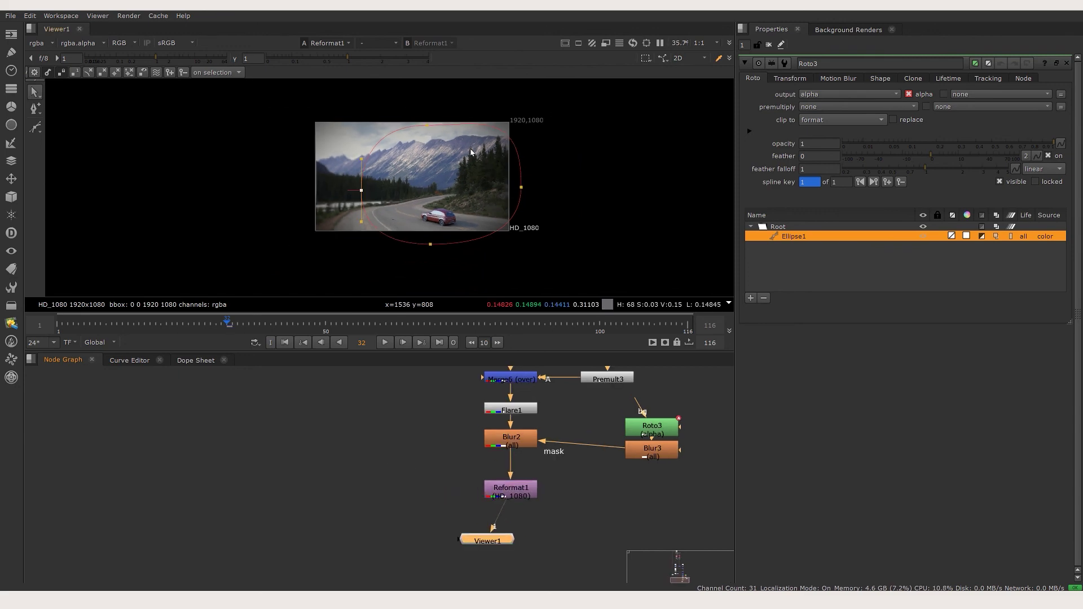
pyautogui.doubleClick(518, 498)
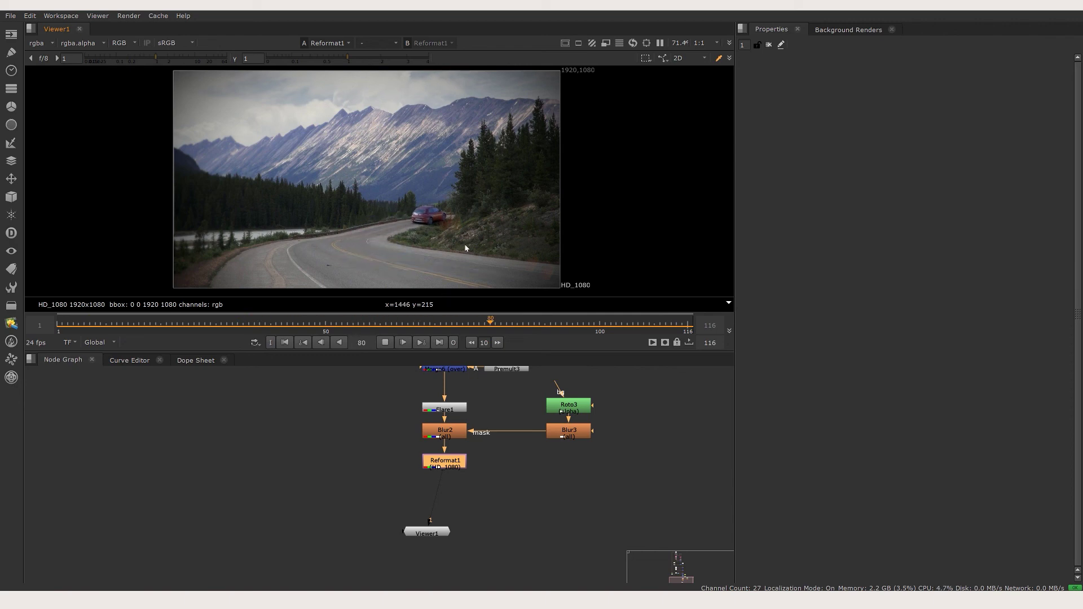
# - Review the playback of the final composite in an enlarged viewer, then return to the normal layout with the whole frame visible
pyautogui.press('space')
pyautogui.scroll(4, 518, 314)
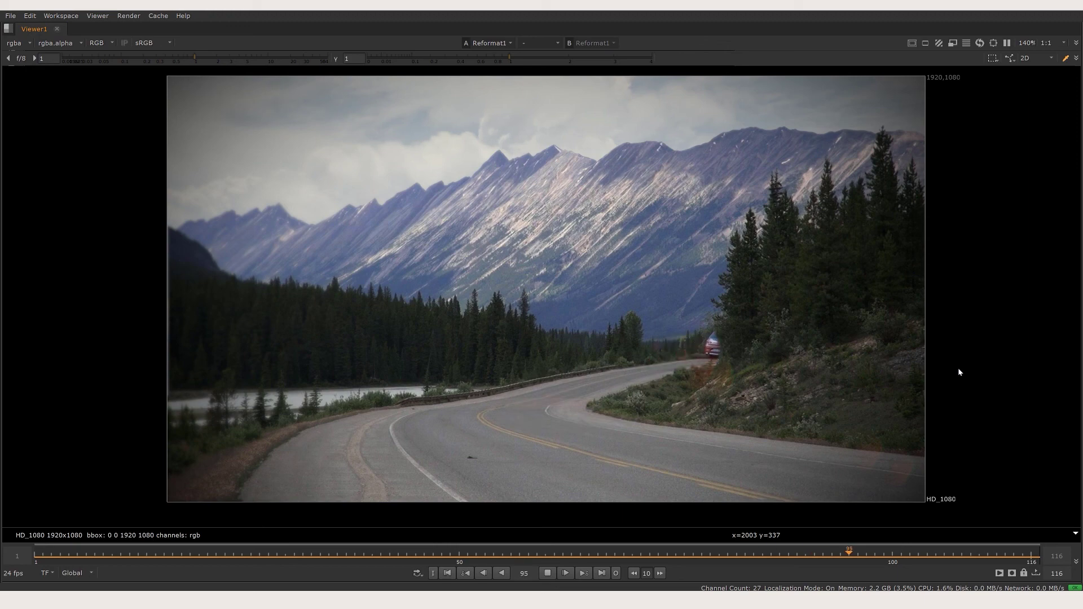
pyautogui.press('space')
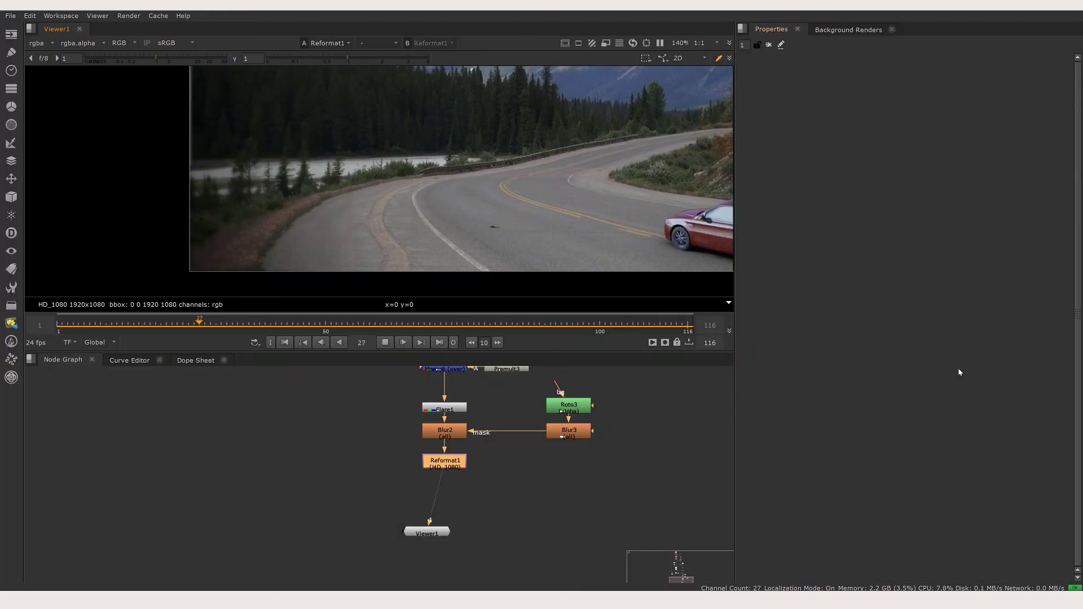
pyautogui.moveTo(614, 397); pyautogui.dragTo(599, 429, button='middle')
pyautogui.scroll(-4, 578, 211)
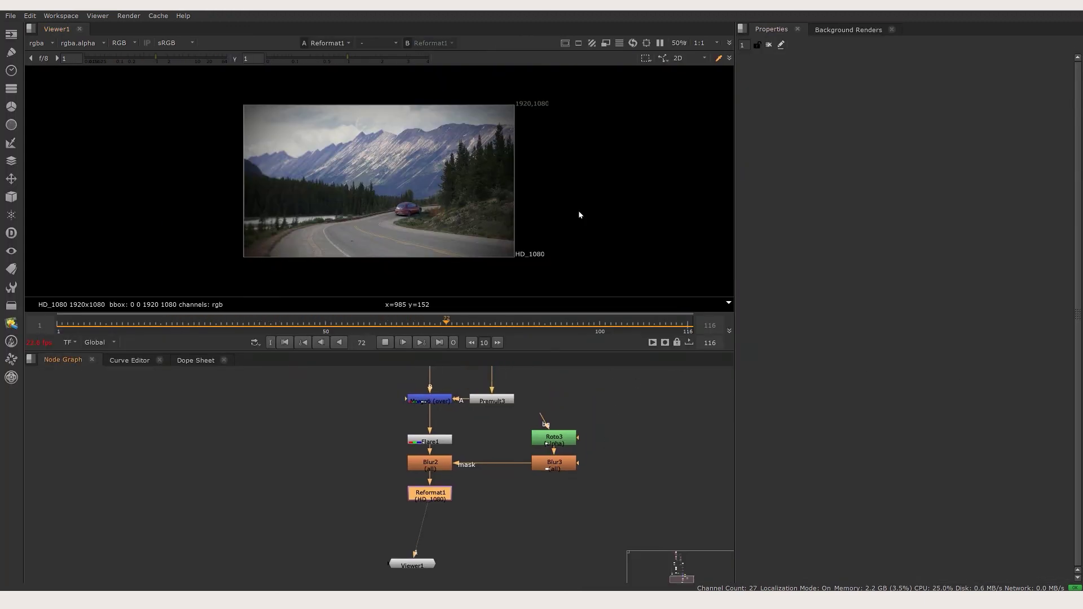
pyautogui.scroll(1, 398, 240)
pyautogui.moveTo(557, 256); pyautogui.dragTo(589, 287, button='middle')
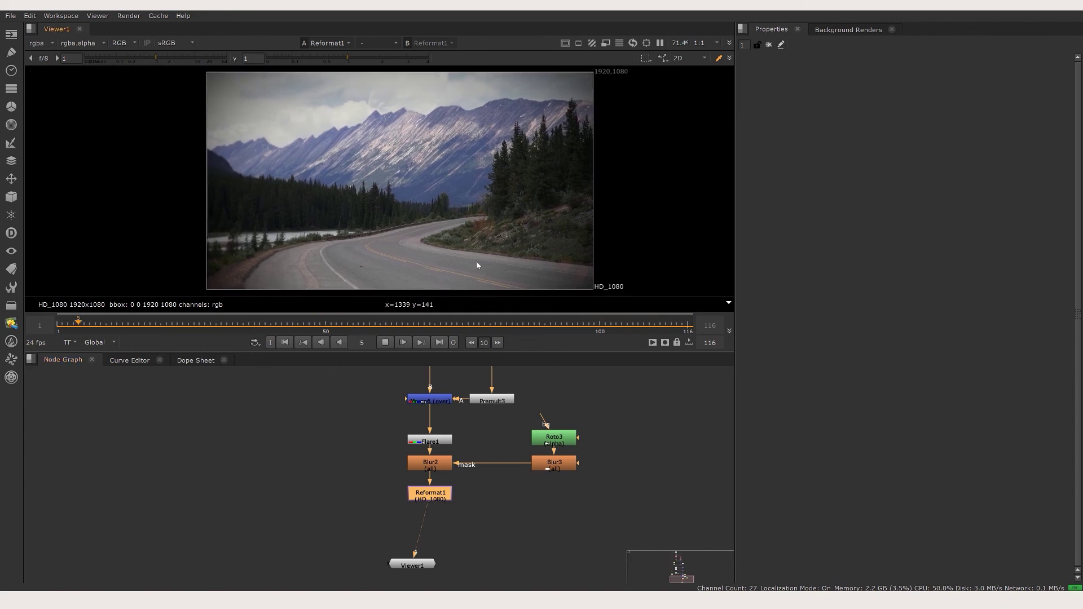